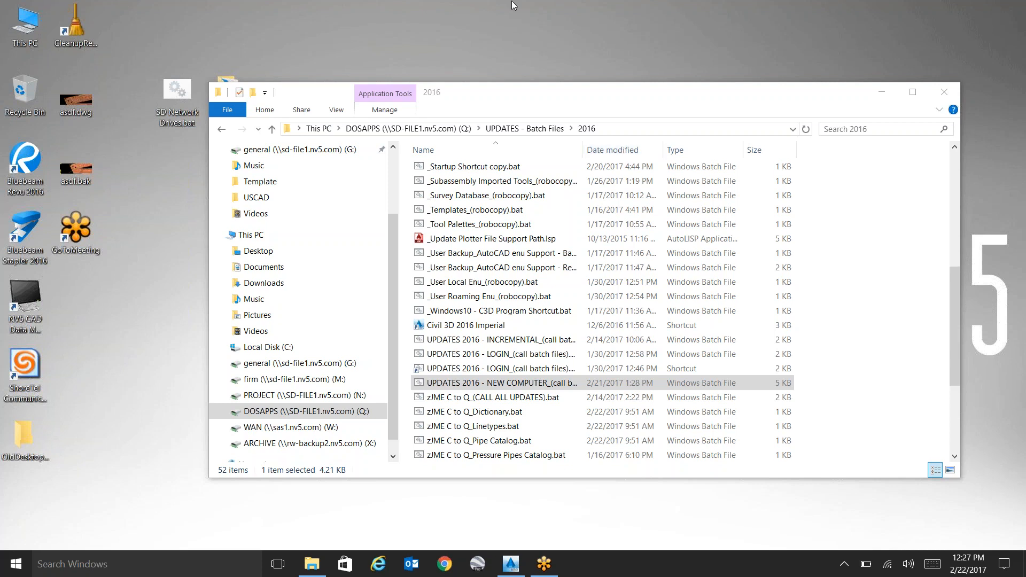
pyautogui.click(364, 399)
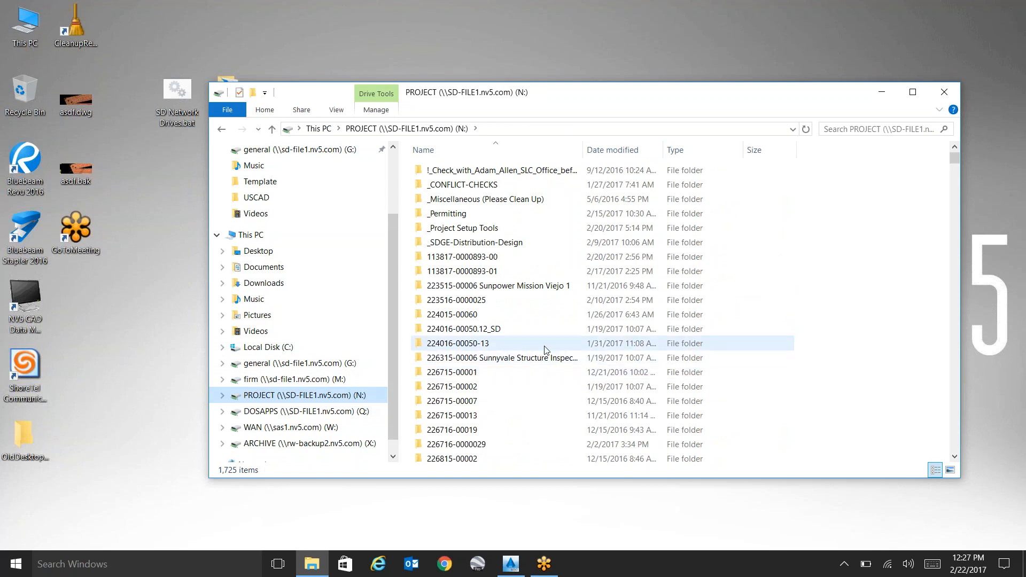
pyautogui.click(508, 333)
pyautogui.moveTo(508, 333); pyautogui.dragTo(498, 344)
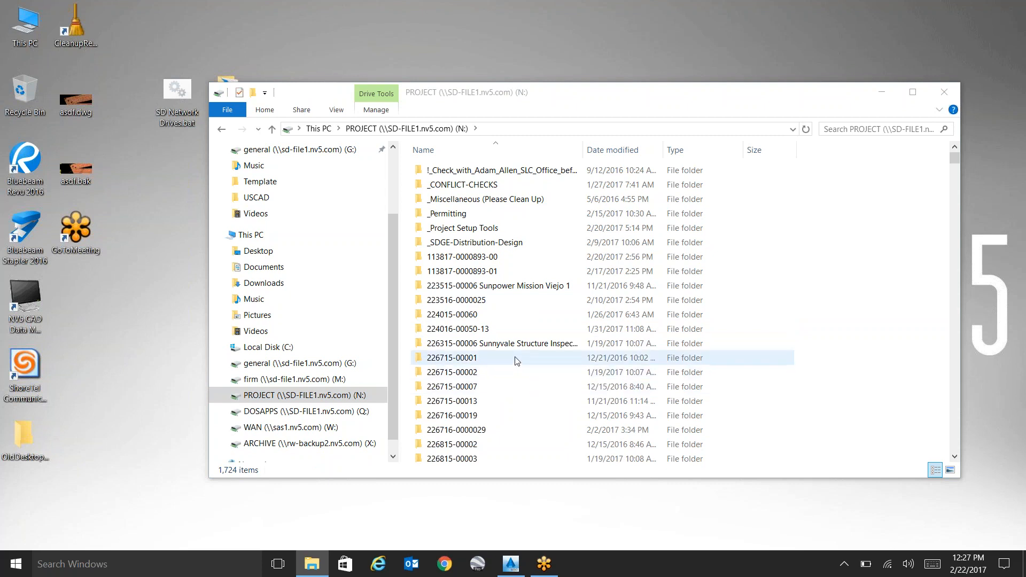
pyautogui.doubleClick(506, 330)
pyautogui.moveTo(527, 280)
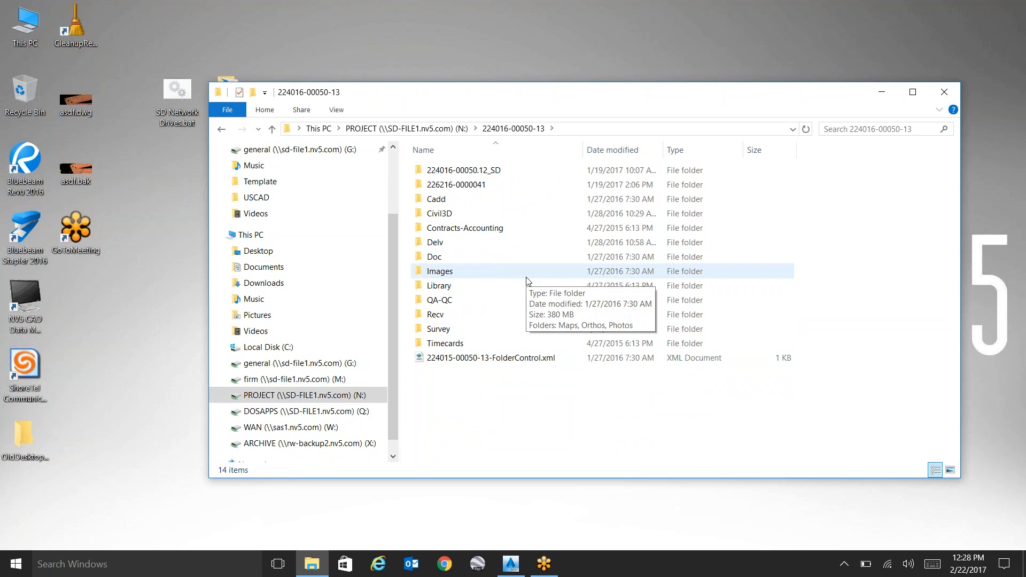
pyautogui.click(503, 173)
pyautogui.keyDown('ctrl'); pyautogui.click(502, 184); pyautogui.keyUp('ctrl')
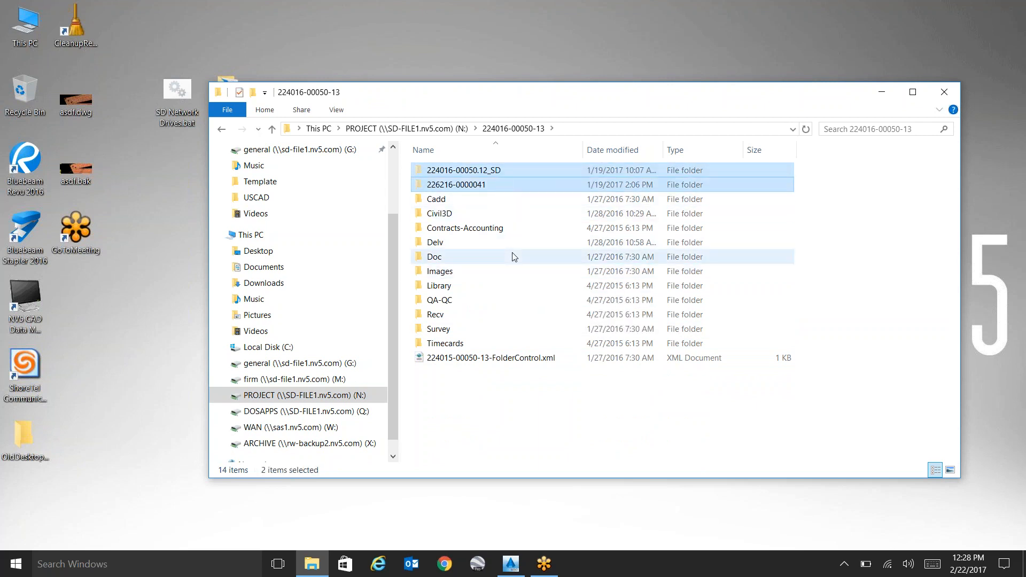
pyautogui.click(455, 131)
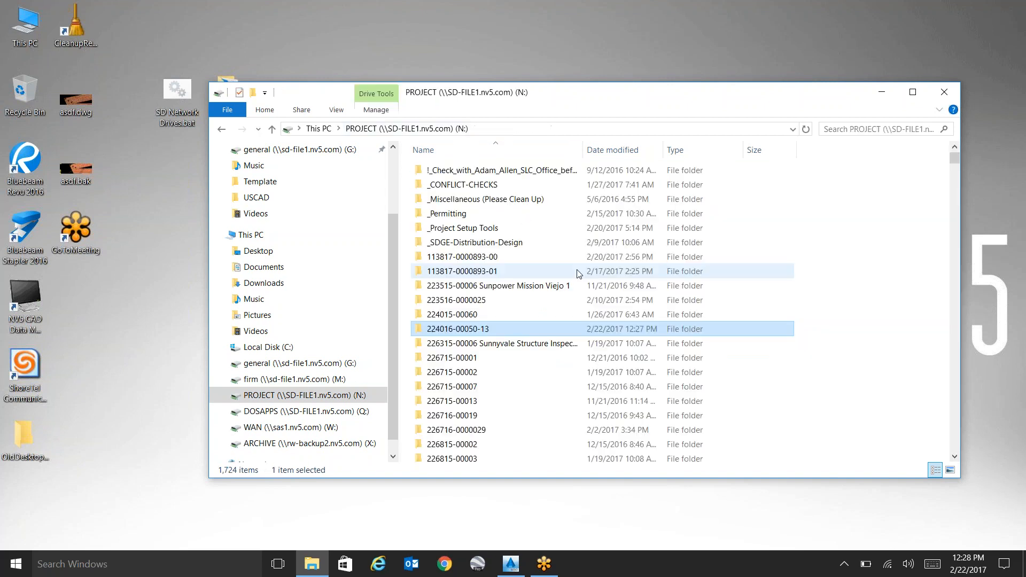
pyautogui.rightClick(826, 268)
pyautogui.click(797, 352)
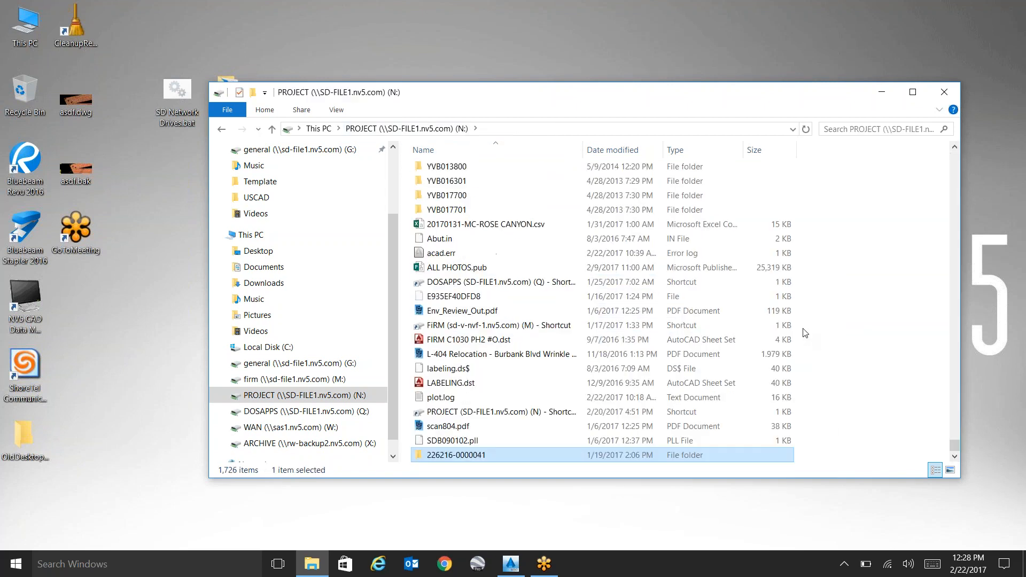
pyautogui.click(860, 311)
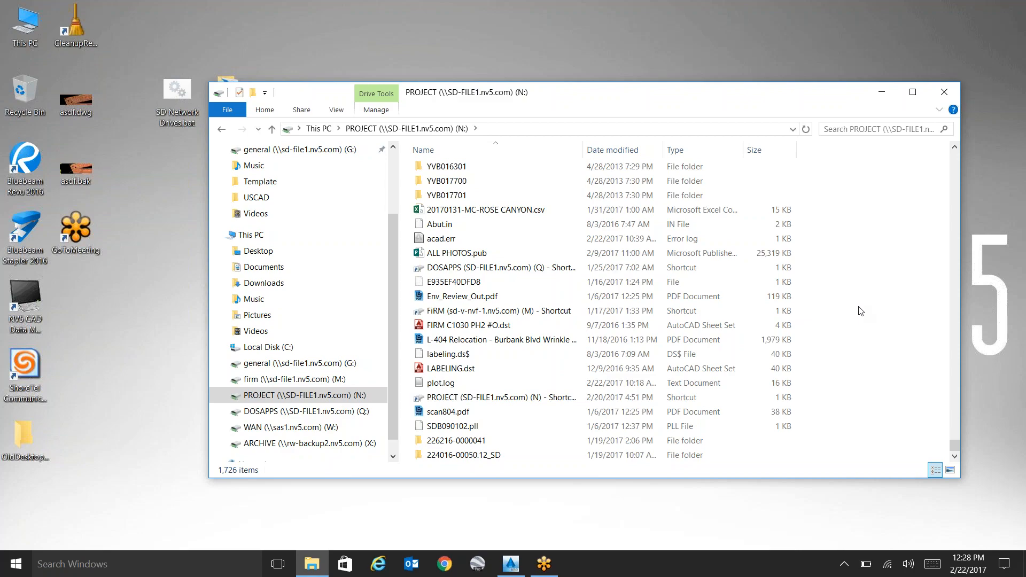
# Switch to AutoCAD Civil 3D and open the current drawing's folder in File Explorer.
pyautogui.click(499, 545)
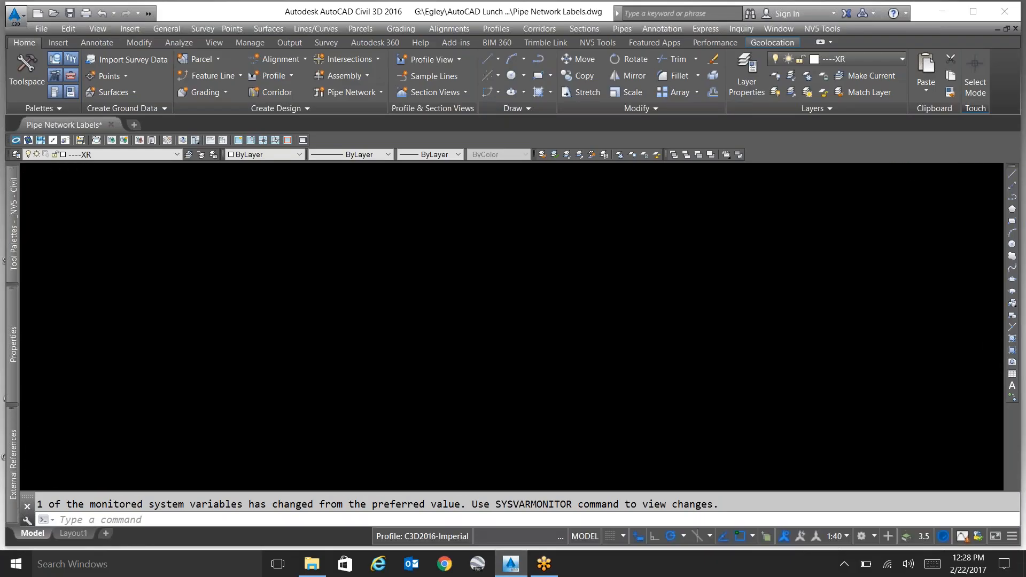
pyautogui.click(97, 140)
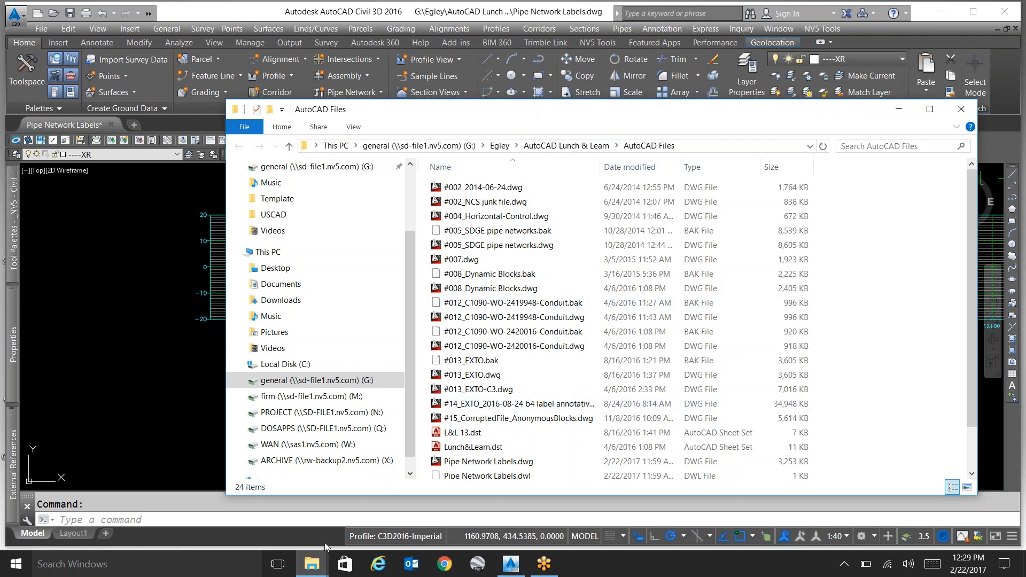
# Return to the PROJECT (N:) drive window, examine its list of project folders, and minimize both Explorer windows.
pyautogui.click(312, 564)
pyautogui.click(262, 516)
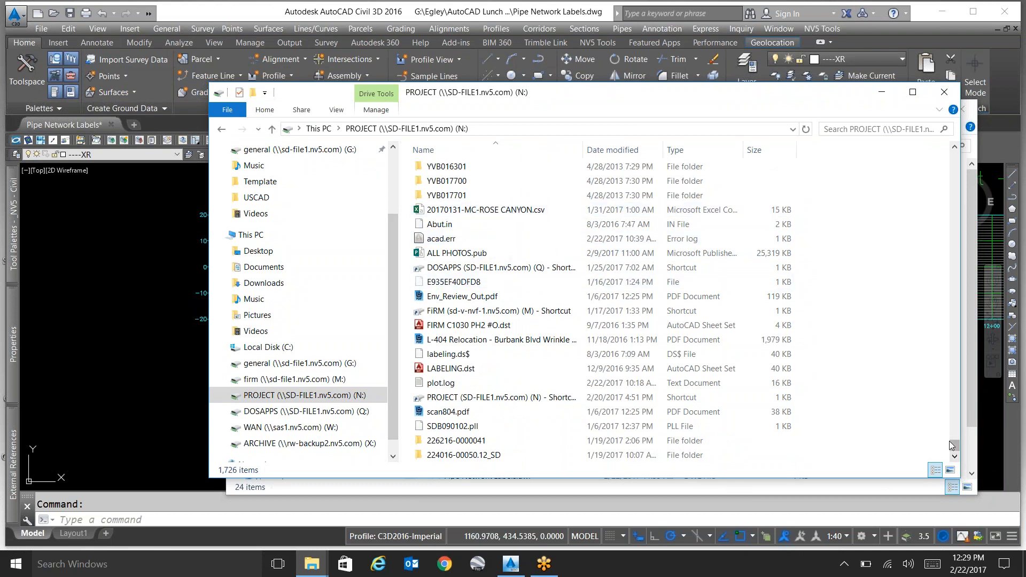
pyautogui.moveTo(955, 447); pyautogui.dragTo(960, 158)
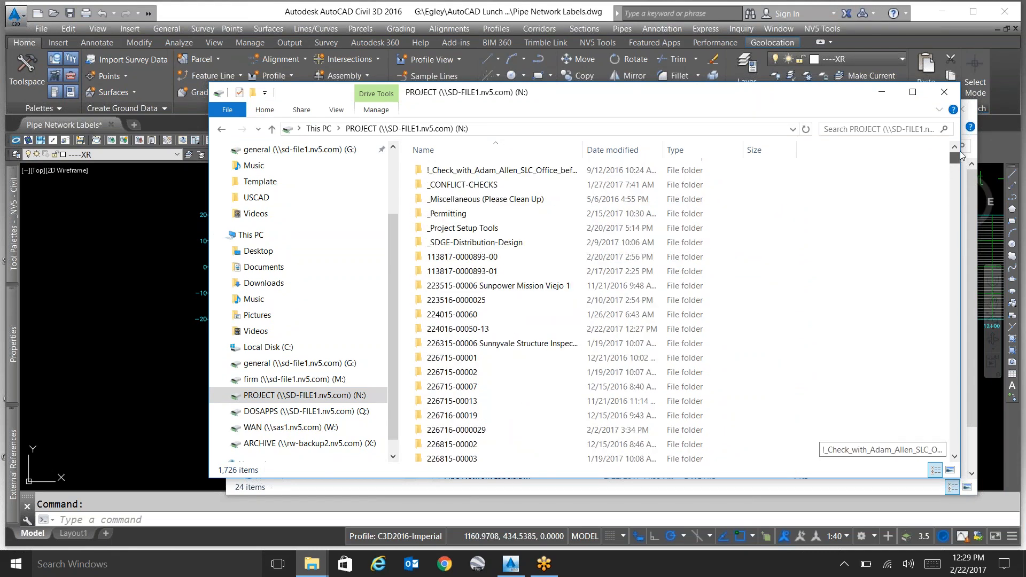
pyautogui.scroll(-8, 837, 260)
pyautogui.scroll(2, 834, 256)
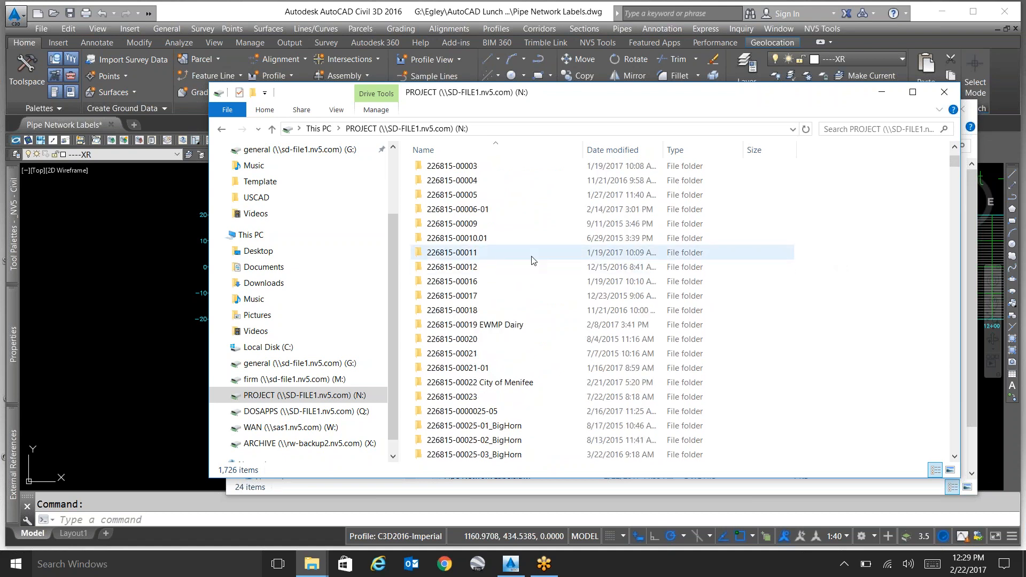
pyautogui.click(487, 239)
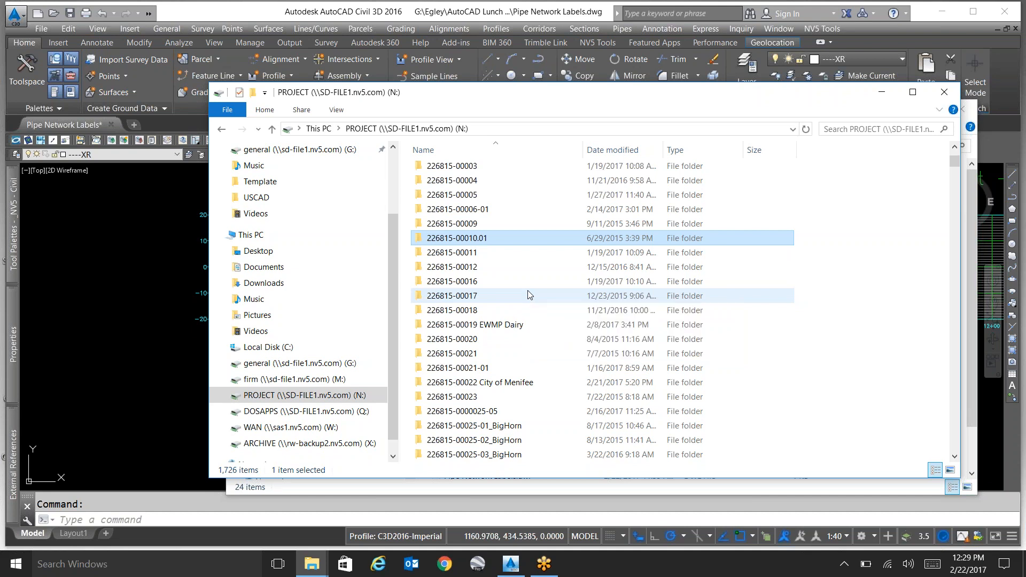
pyautogui.scroll(1, 529, 293)
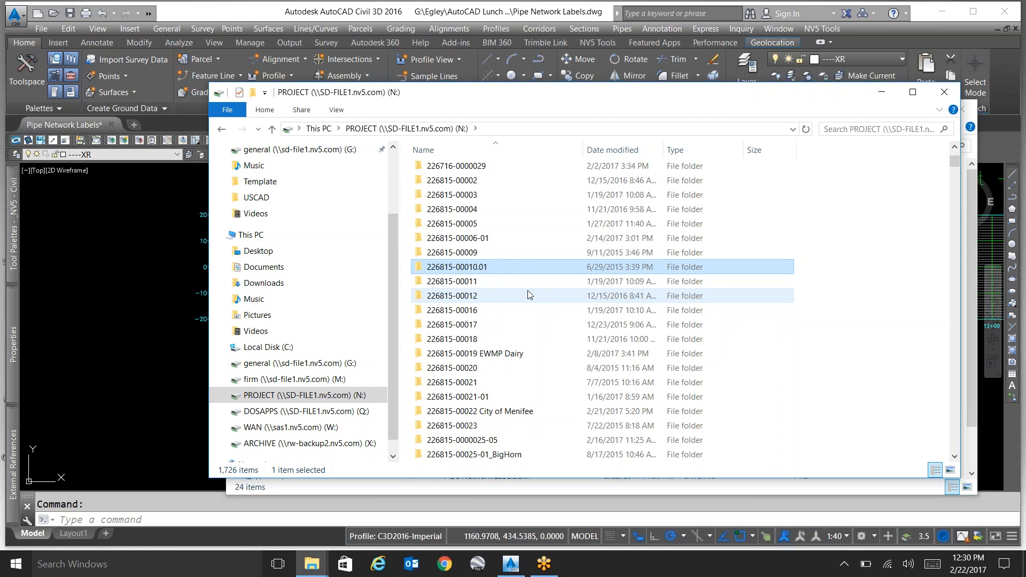
pyautogui.scroll(-20, 528, 294)
pyautogui.scroll(-4, 571, 368)
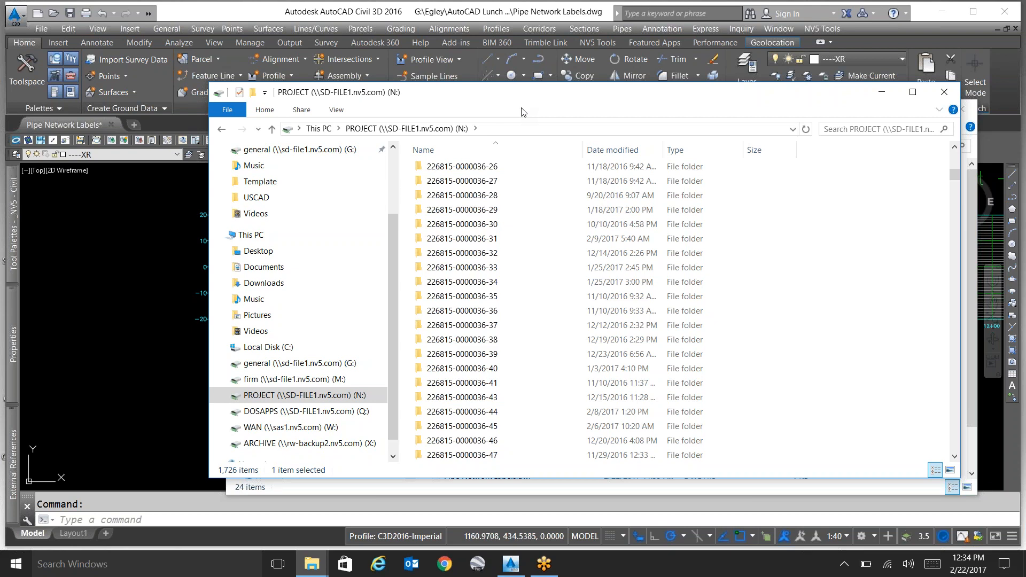
pyautogui.click(883, 93)
pyautogui.click(899, 109)
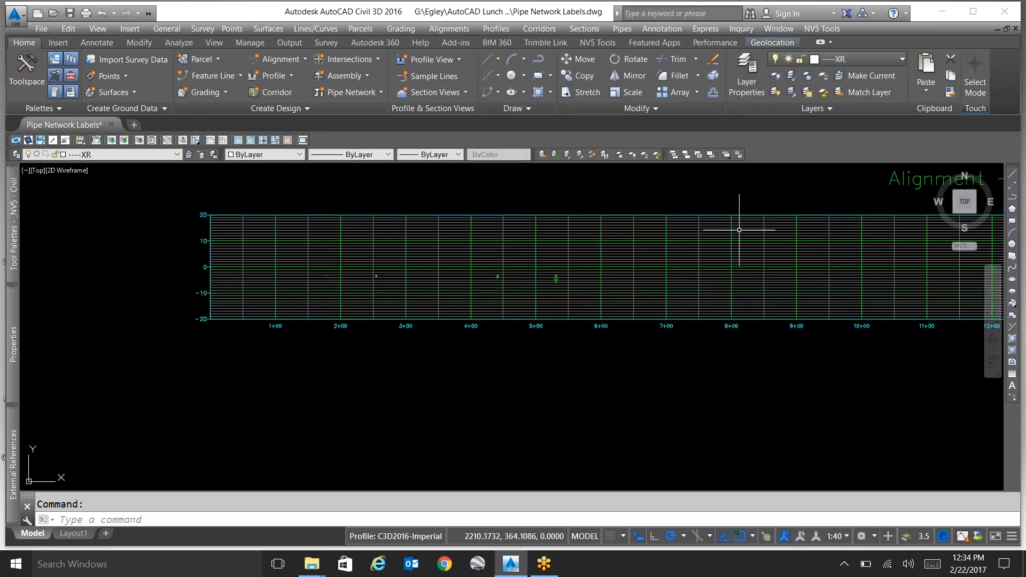
# Start the FIELD command and show the fields in the Date & Time category.
pyautogui.click(633, 383)
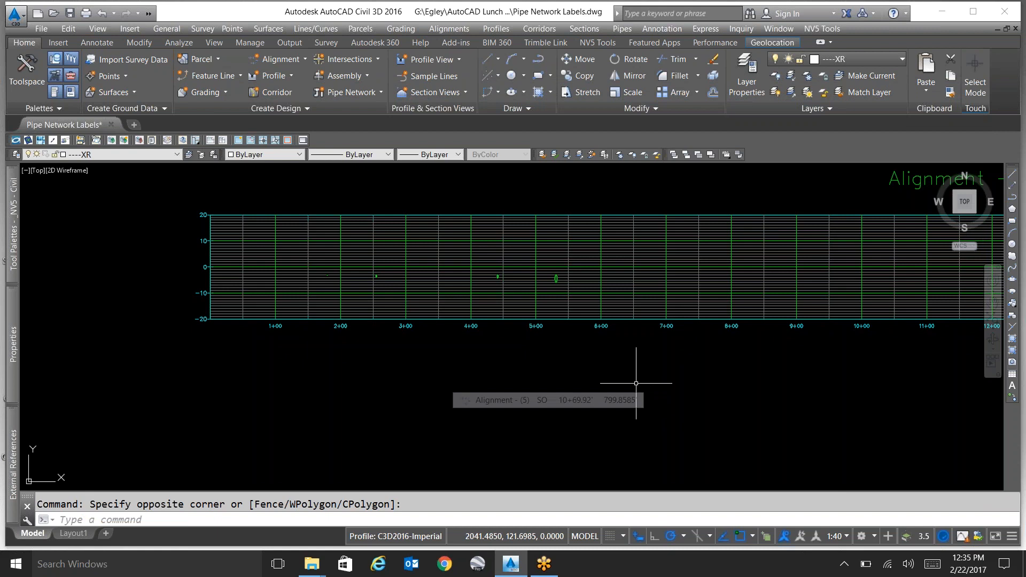
pyautogui.write('fi')
pyautogui.press('Return')
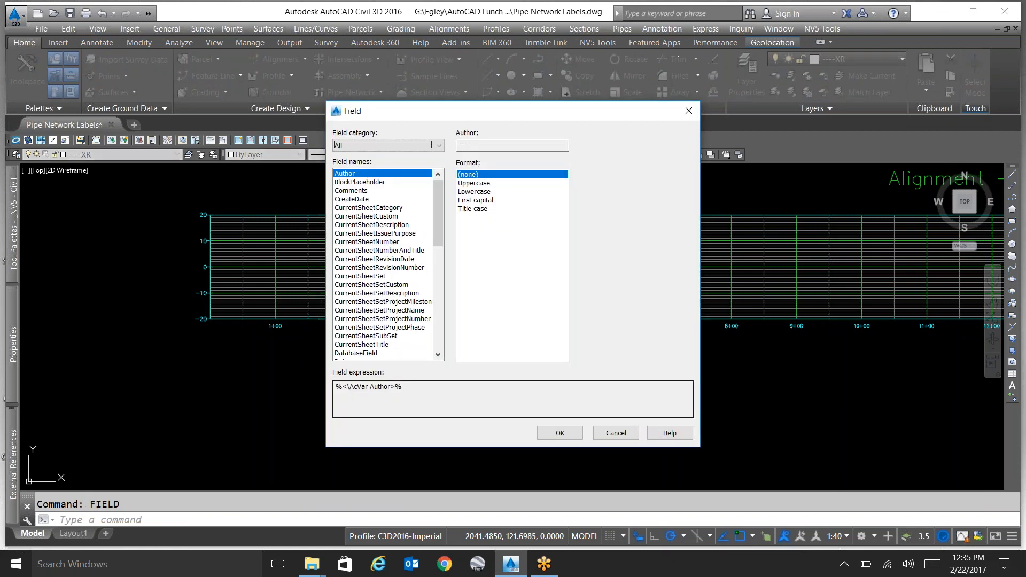
pyautogui.click(434, 146)
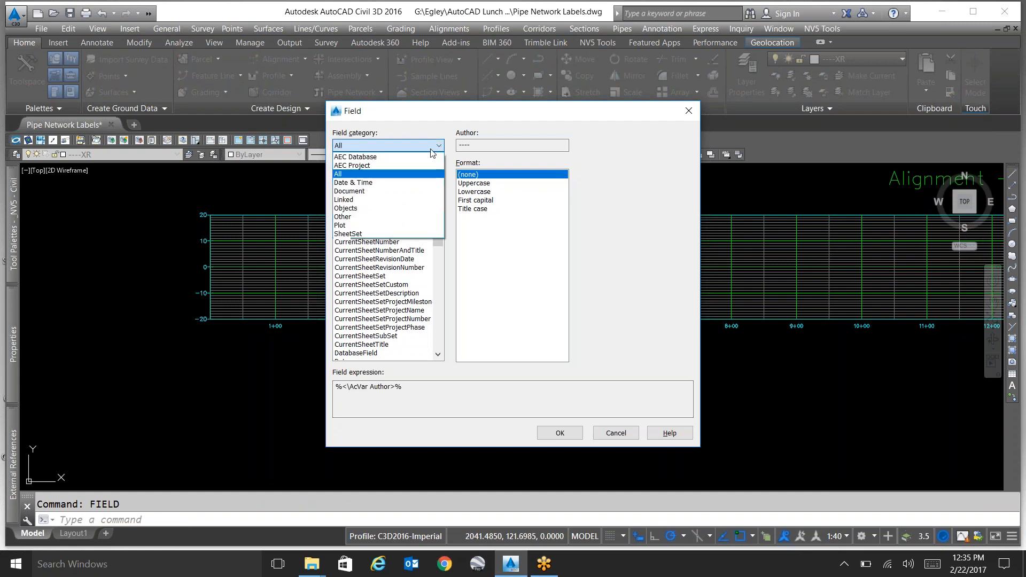
pyautogui.click(415, 184)
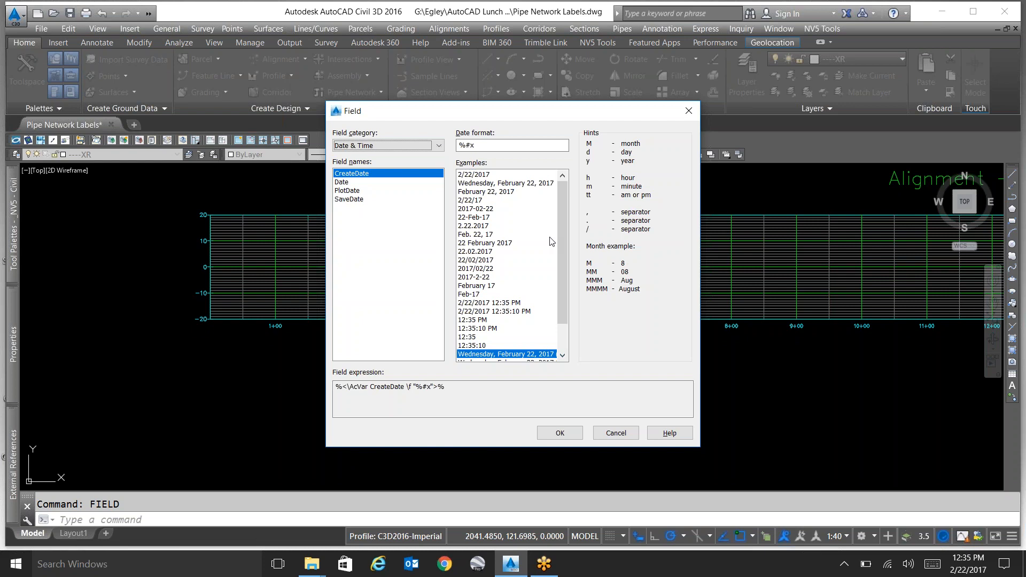
# List the fields of all categories and choose the date variable under the SystemVariable field.
pyautogui.click(439, 145)
pyautogui.click(416, 174)
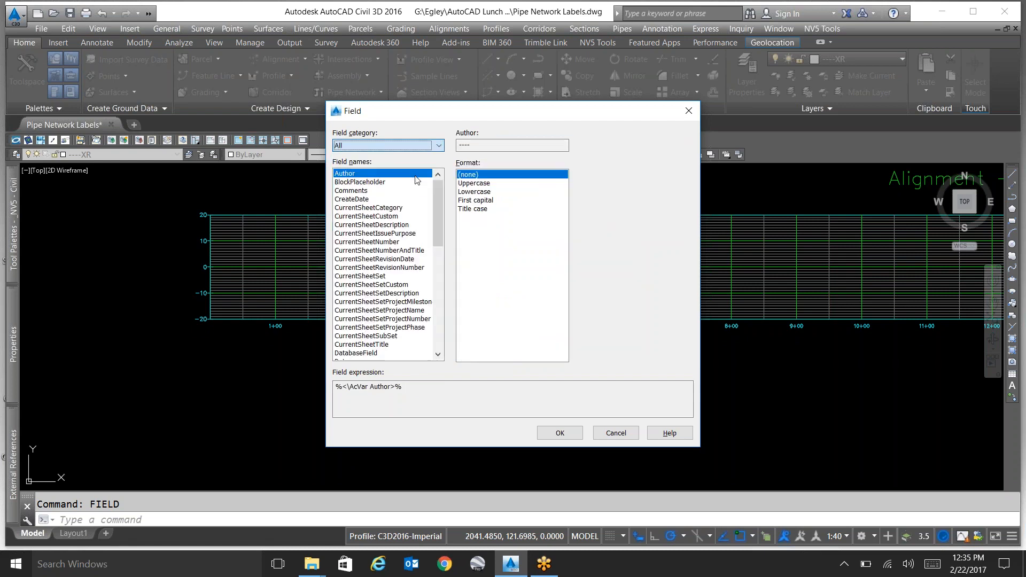
pyautogui.click(391, 259)
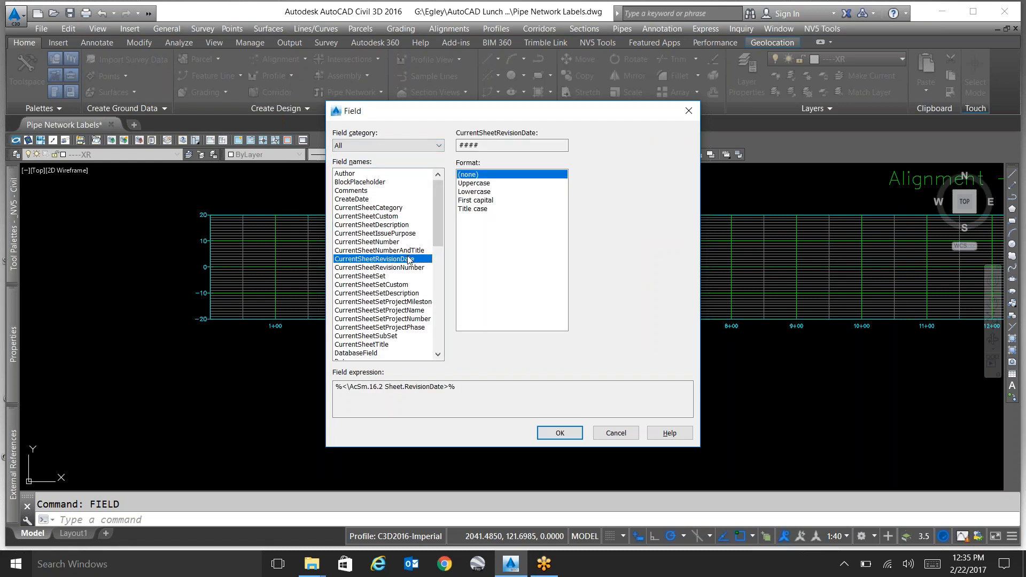
pyautogui.scroll(-2, 409, 261)
pyautogui.scroll(-1, 409, 261)
pyautogui.moveTo(437, 265); pyautogui.dragTo(443, 342)
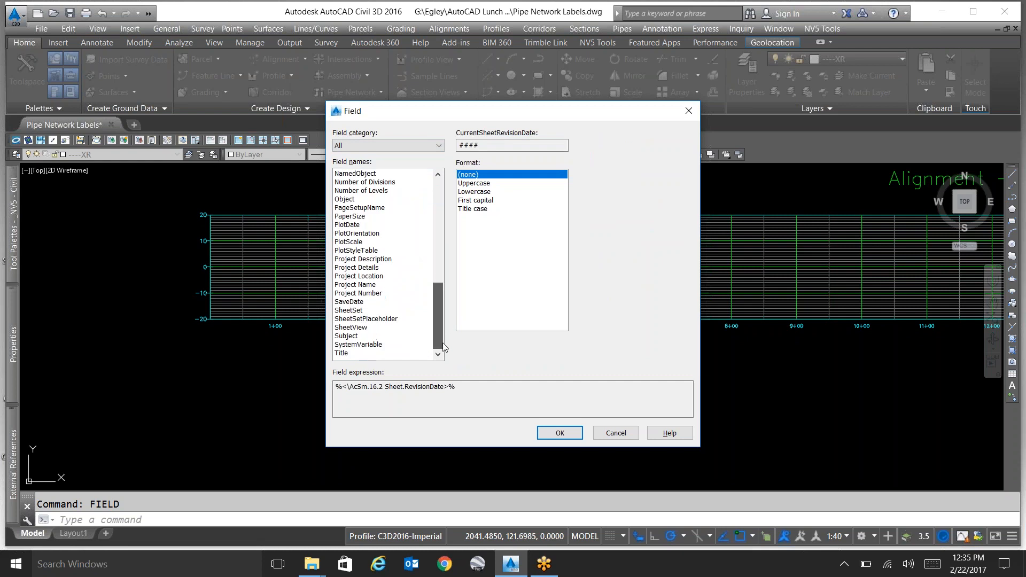
pyautogui.click(394, 345)
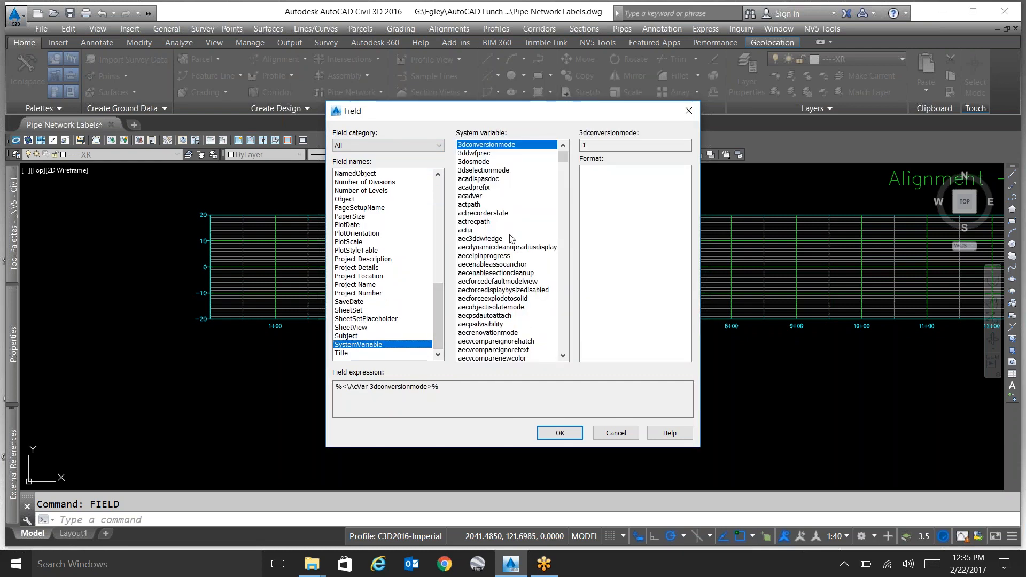
pyautogui.click(525, 274)
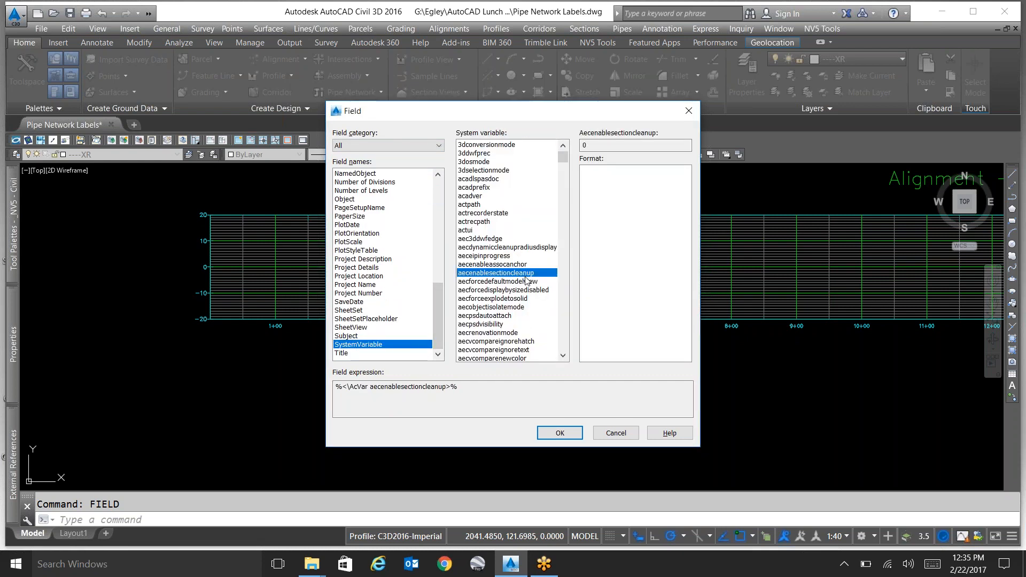
pyautogui.press('d')
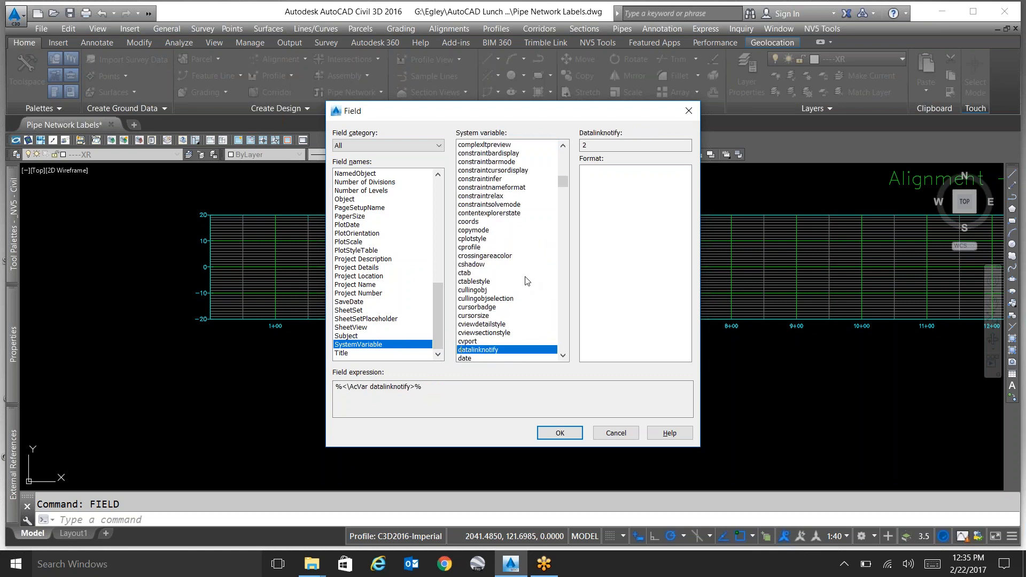
pyautogui.scroll(-1, 526, 281)
pyautogui.click(495, 333)
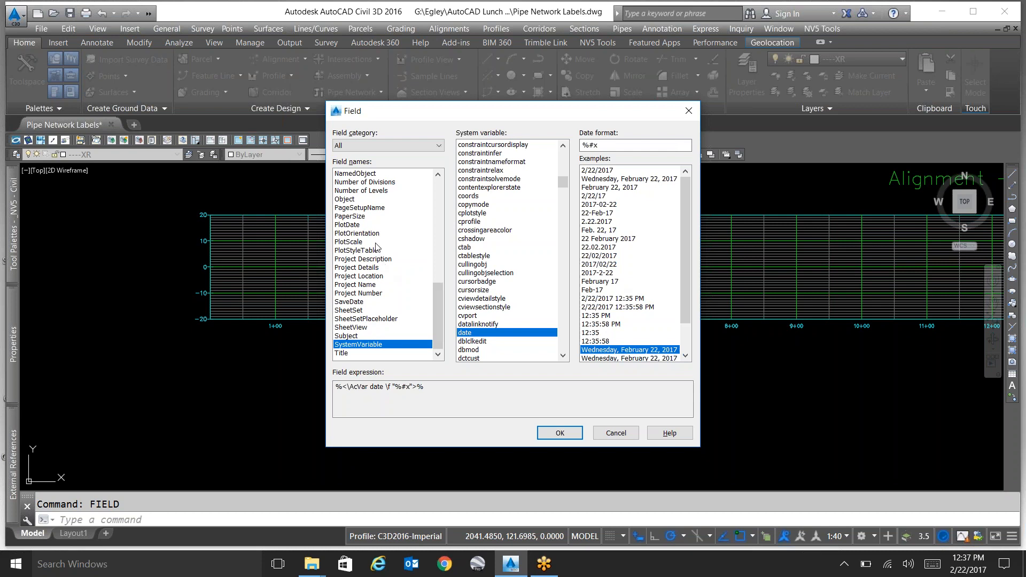
# View the date formats of the PlotDate field and close the Field dialog without inserting anything.
pyautogui.click(369, 225)
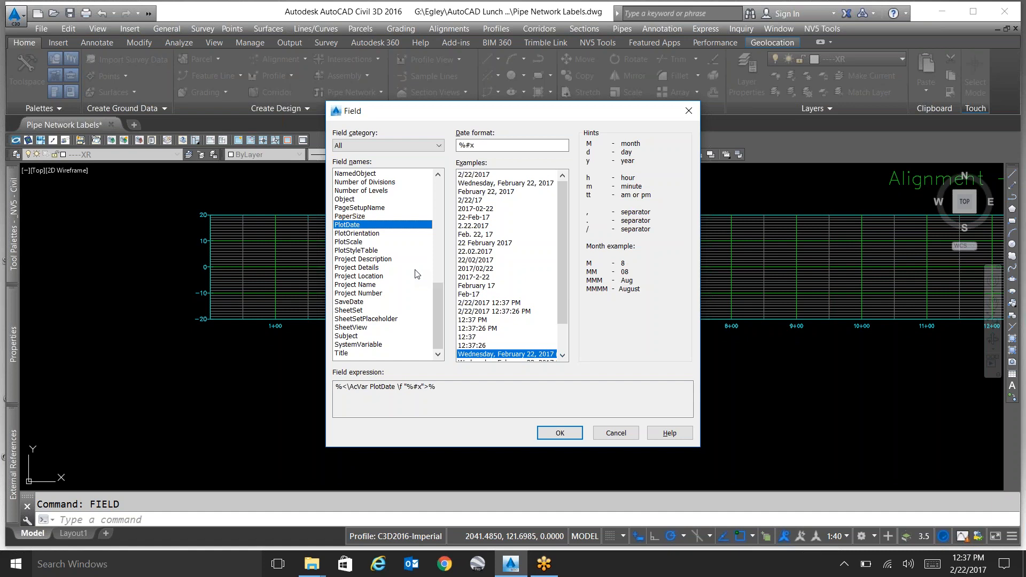
pyautogui.click(617, 433)
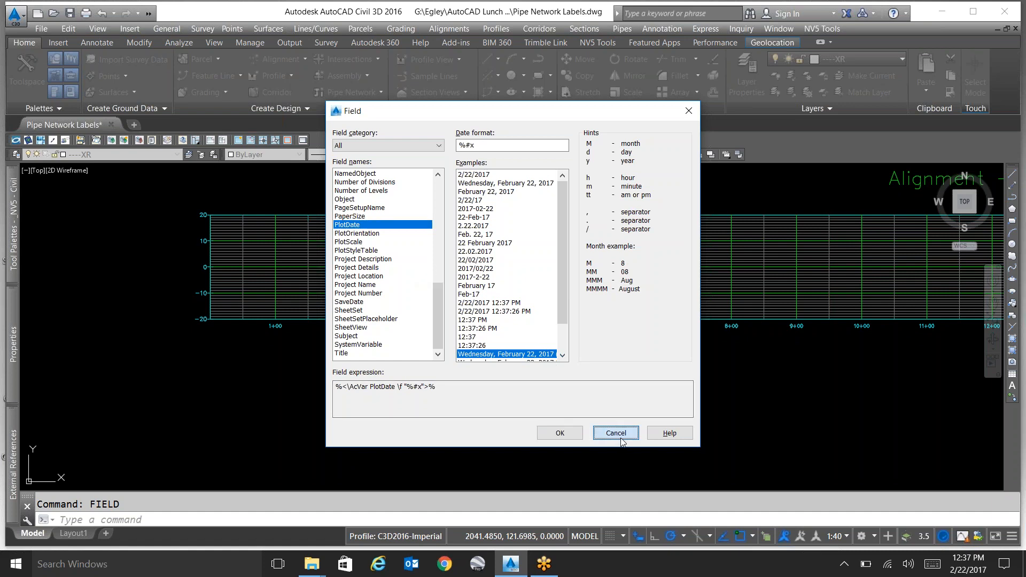
pyautogui.click(561, 369)
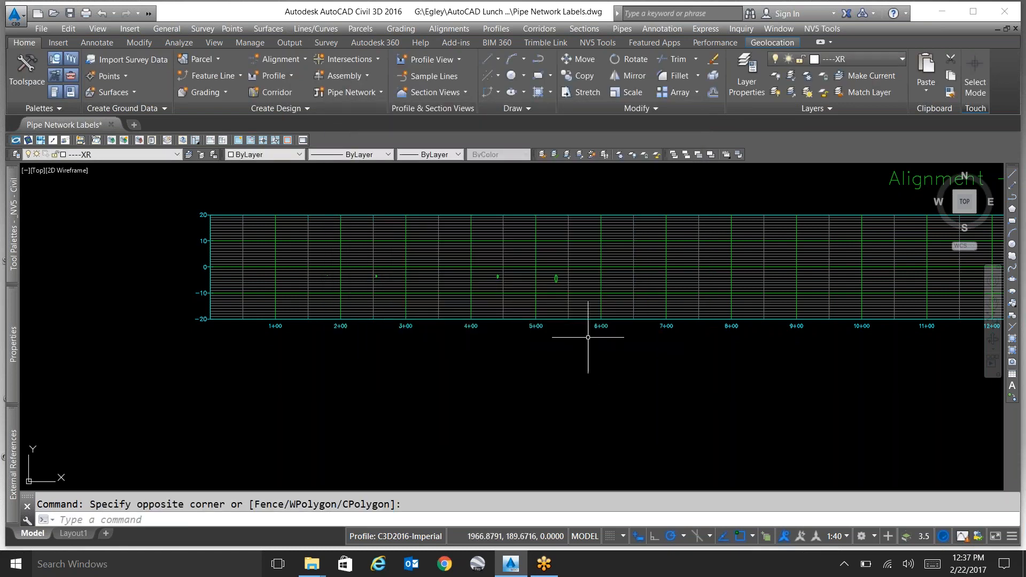
# Start attaching a DWG external reference and browse to the CADLIB folder on the DOSAPPS (Q:) drive.
pyautogui.scroll(-5, 588, 337)
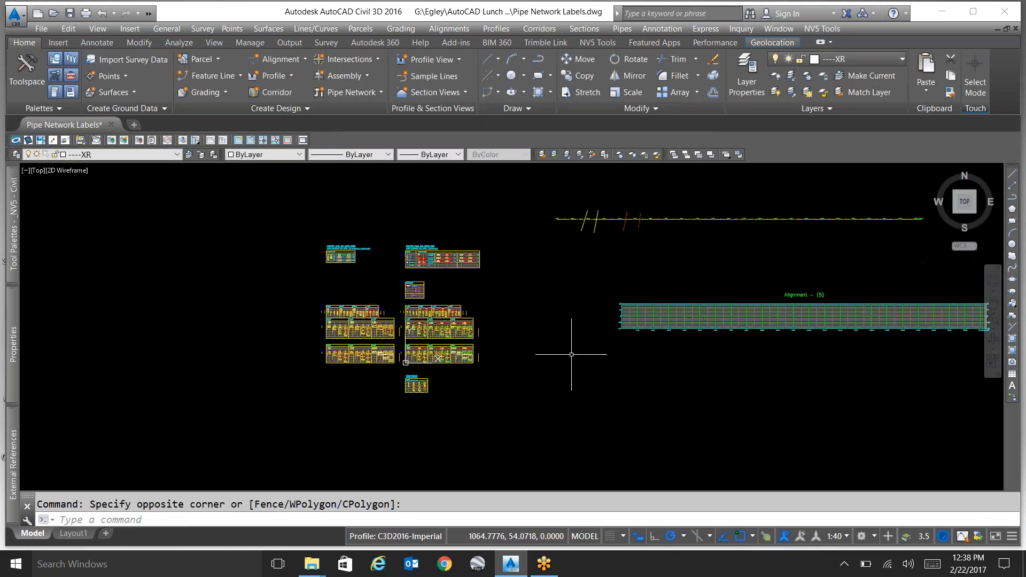
pyautogui.write('xre')
pyautogui.press('Return')
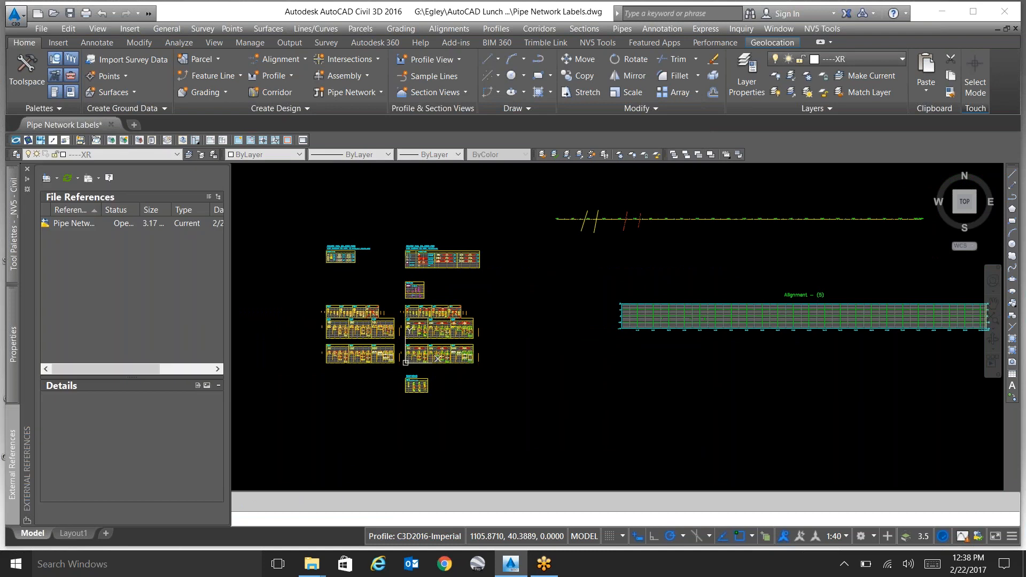
pyautogui.click(46, 178)
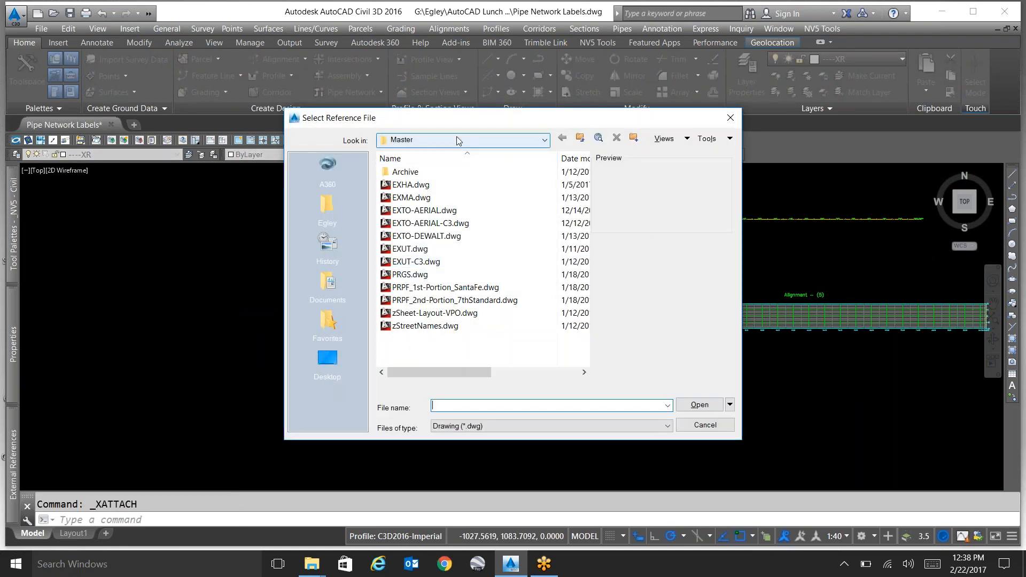
pyautogui.click(457, 140)
pyautogui.click(481, 248)
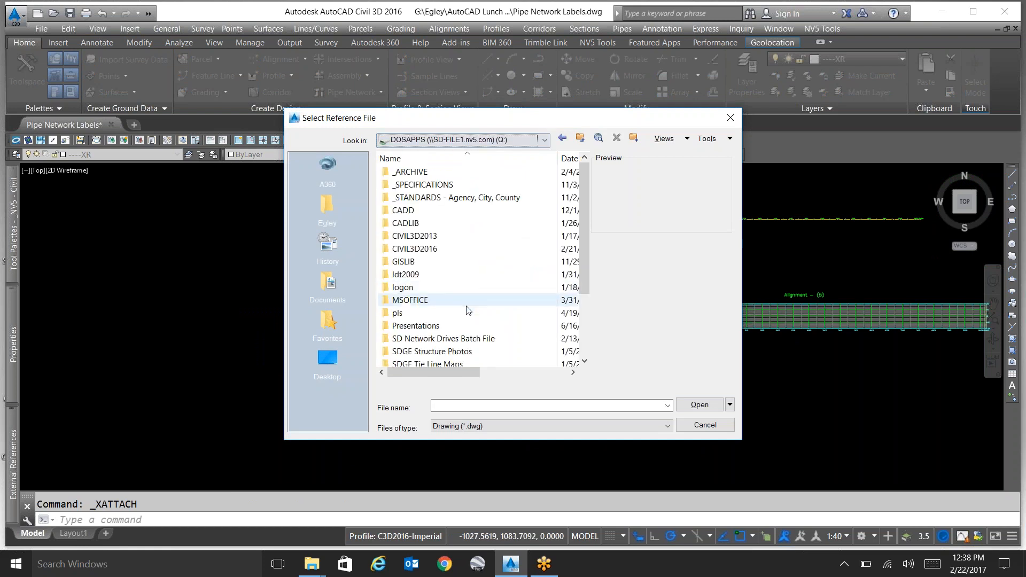
pyautogui.doubleClick(449, 224)
pyautogui.scroll(-2, 472, 307)
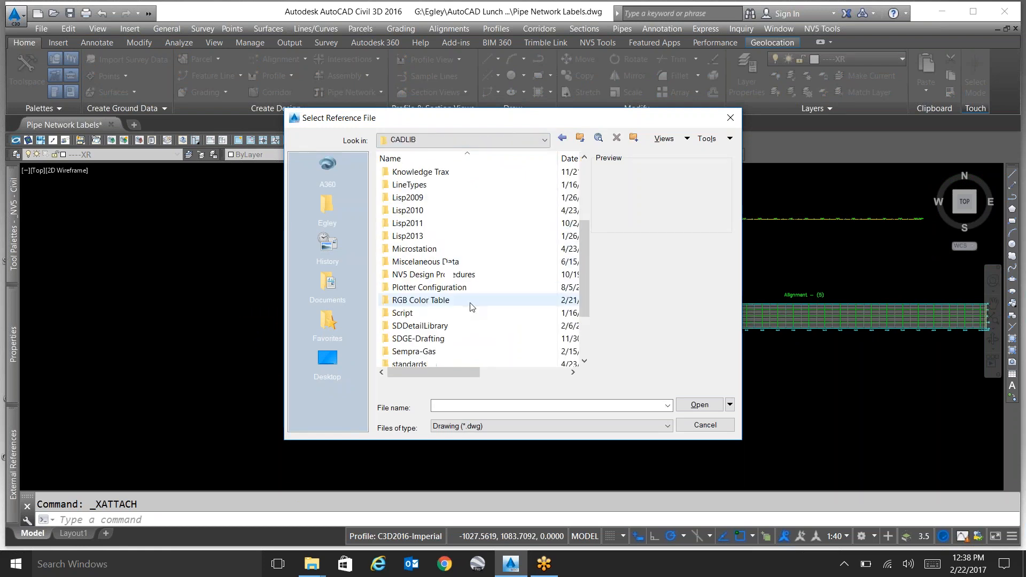
# Attach TB-SDGE-Dist_24x36.dwg from the SDG&E folder under SDDetailLibrary's Titleblocks as an external reference.
pyautogui.doubleClick(470, 298)
pyautogui.click(469, 315)
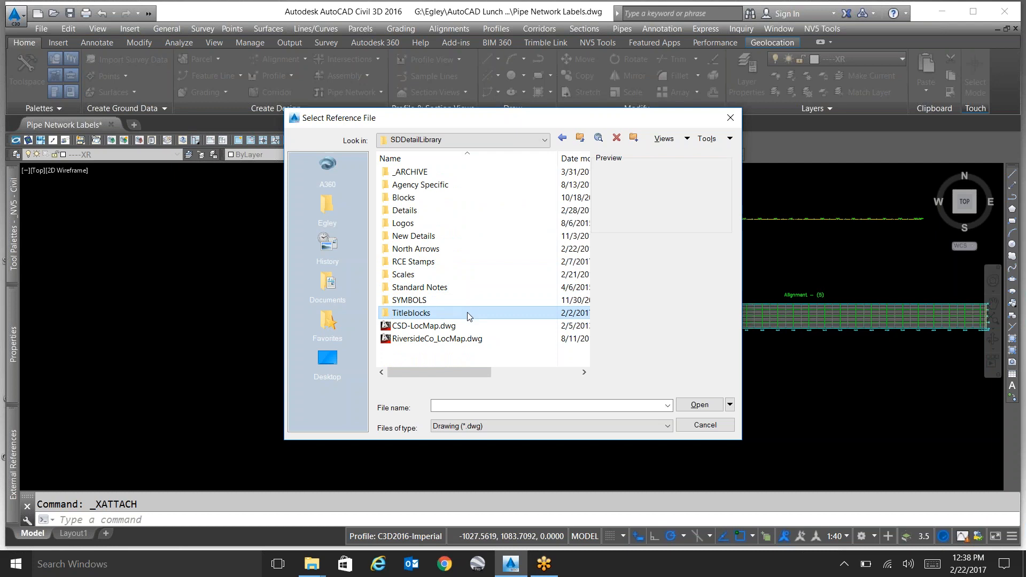
pyautogui.doubleClick(469, 315)
pyautogui.doubleClick(464, 310)
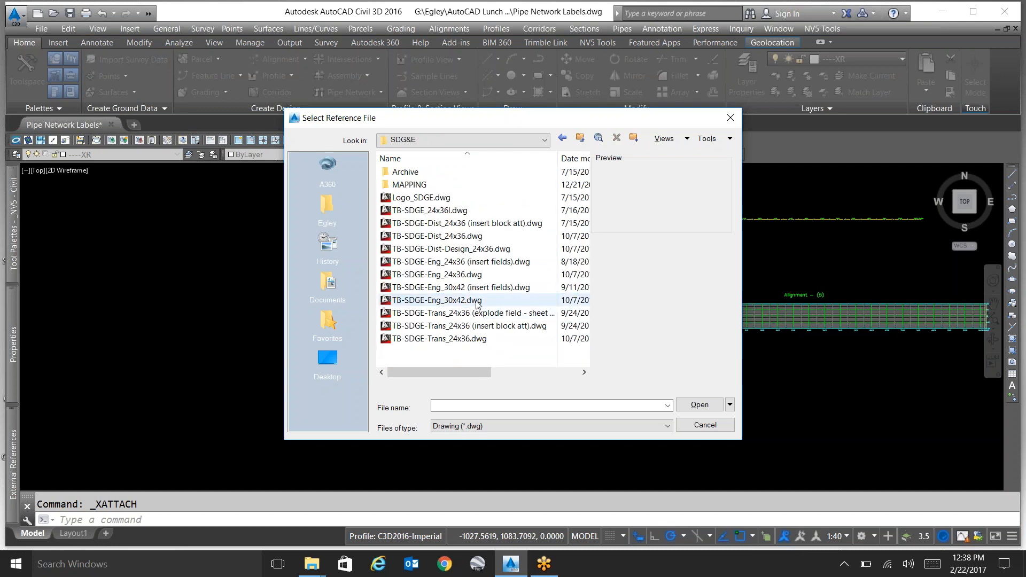
pyautogui.click(468, 239)
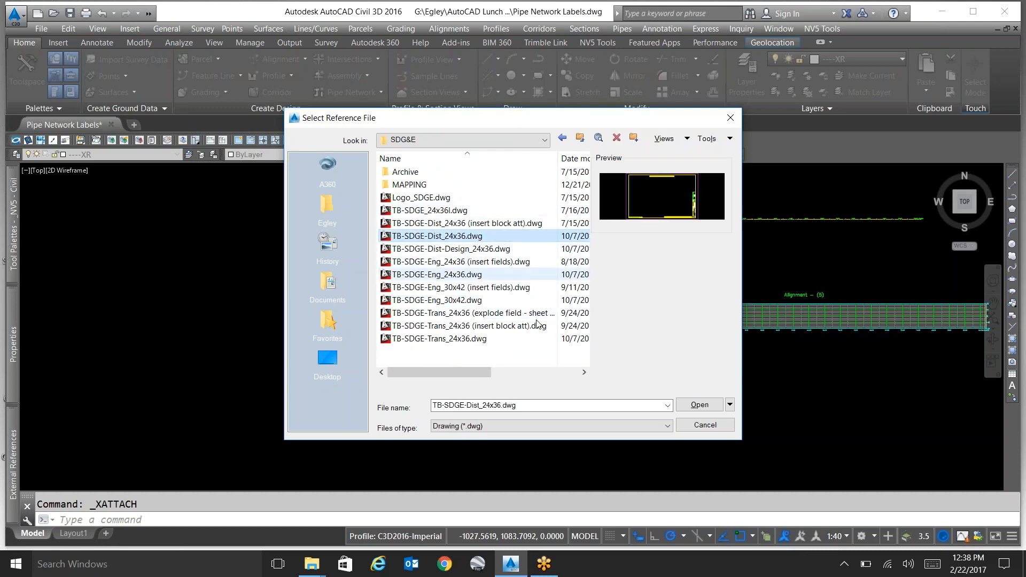
pyautogui.click(700, 405)
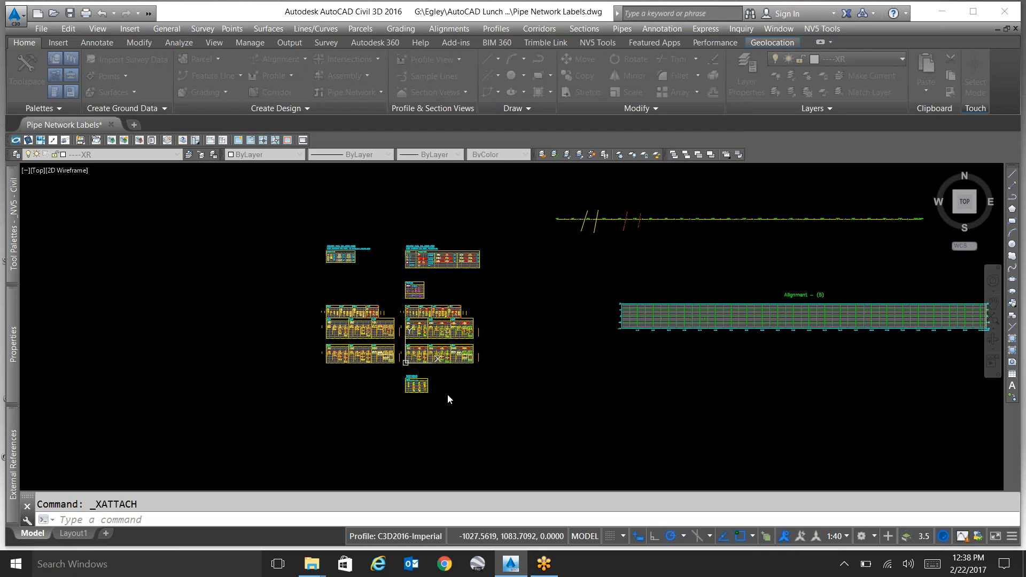
pyautogui.click(554, 410)
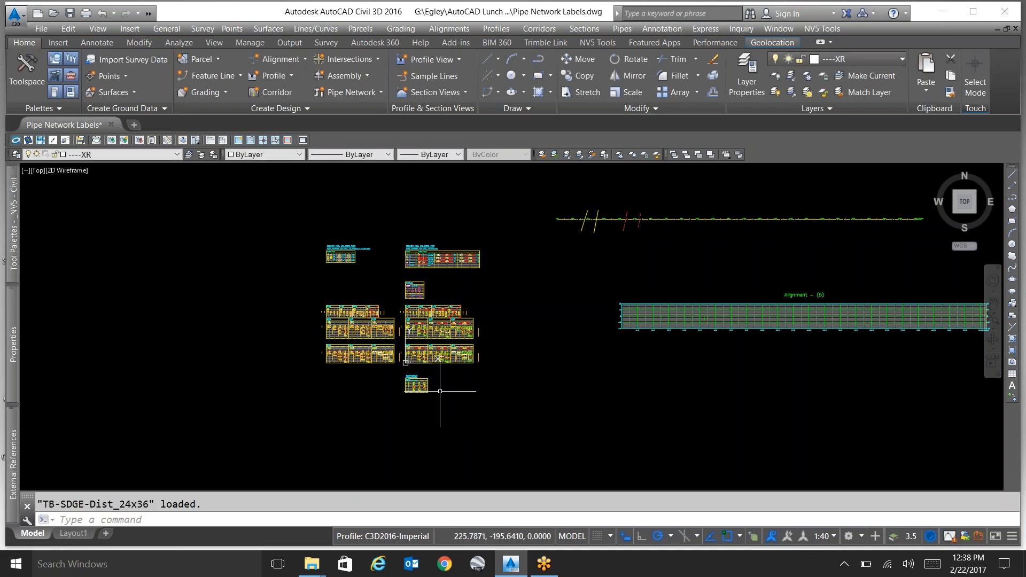
# Locate the attached title block at the drawing origin and select it to inspect the reference.
pyautogui.scroll(6, 423, 355)
pyautogui.scroll(-6, 429, 357)
pyautogui.scroll(12, 437, 361)
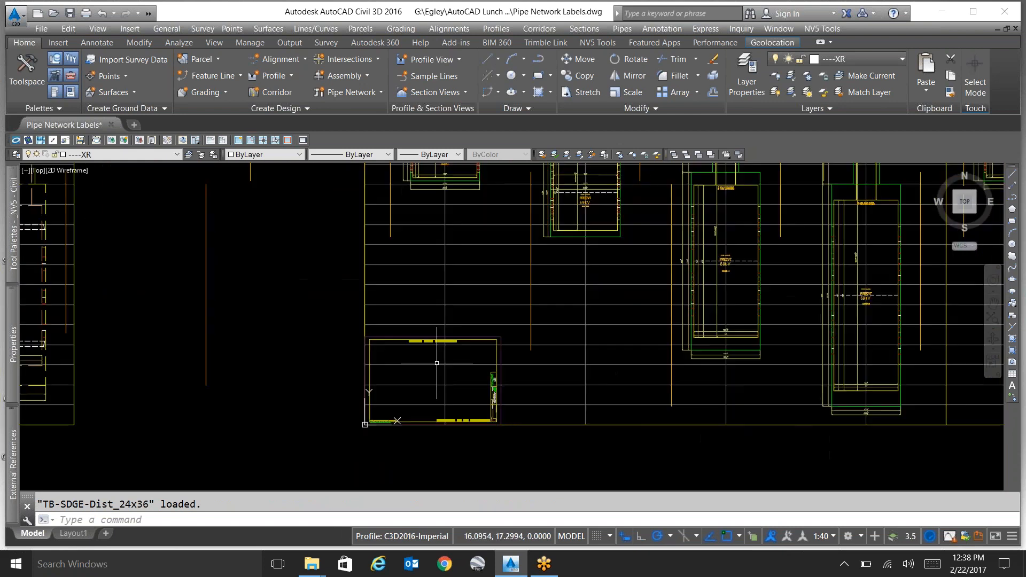
pyautogui.press('Escape')
pyautogui.scroll(-4, 555, 324)
pyautogui.click(642, 313)
pyautogui.click(633, 307)
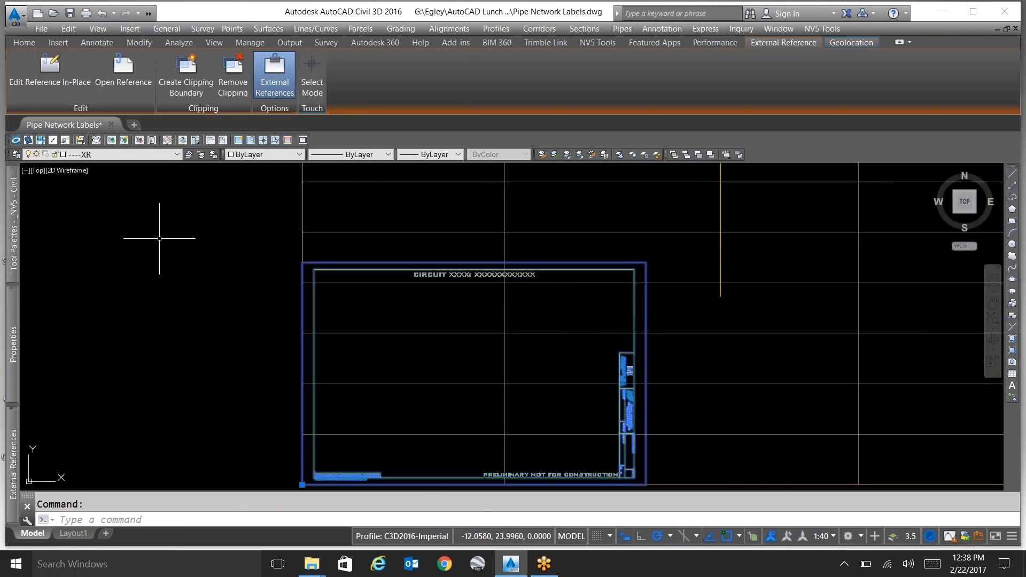
# Examine the title block's layers in the layer manager, filtering the list to the TB-SDGE-Dist_24x36 xref, and close it.
pyautogui.click(17, 156)
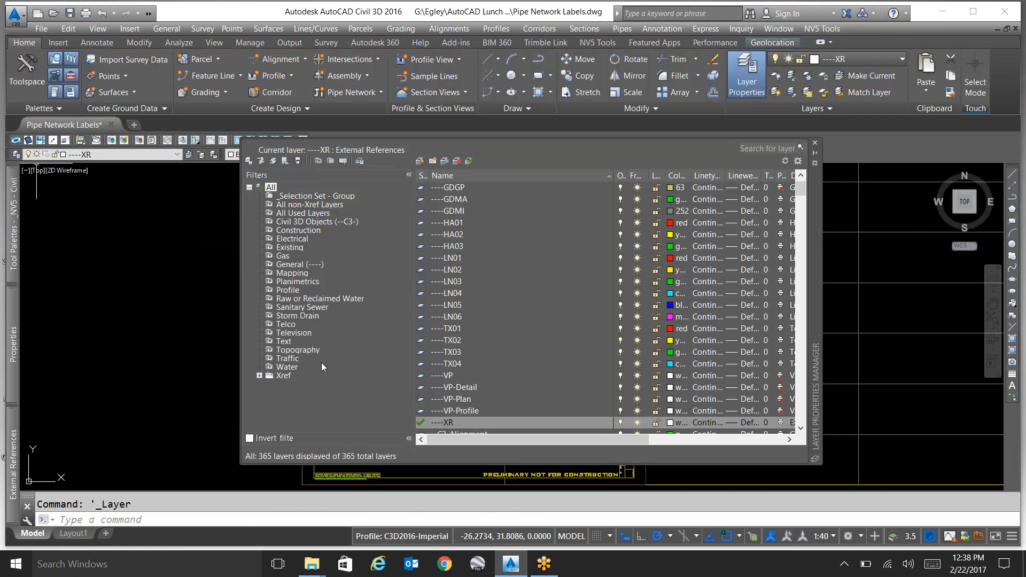
pyautogui.click(474, 344)
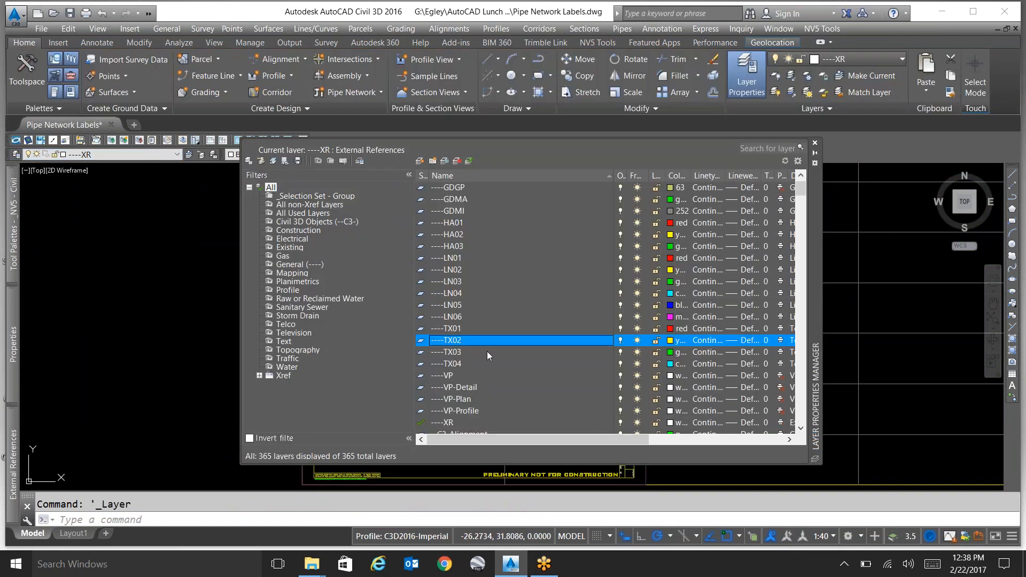
pyautogui.moveTo(799, 189); pyautogui.dragTo(791, 441)
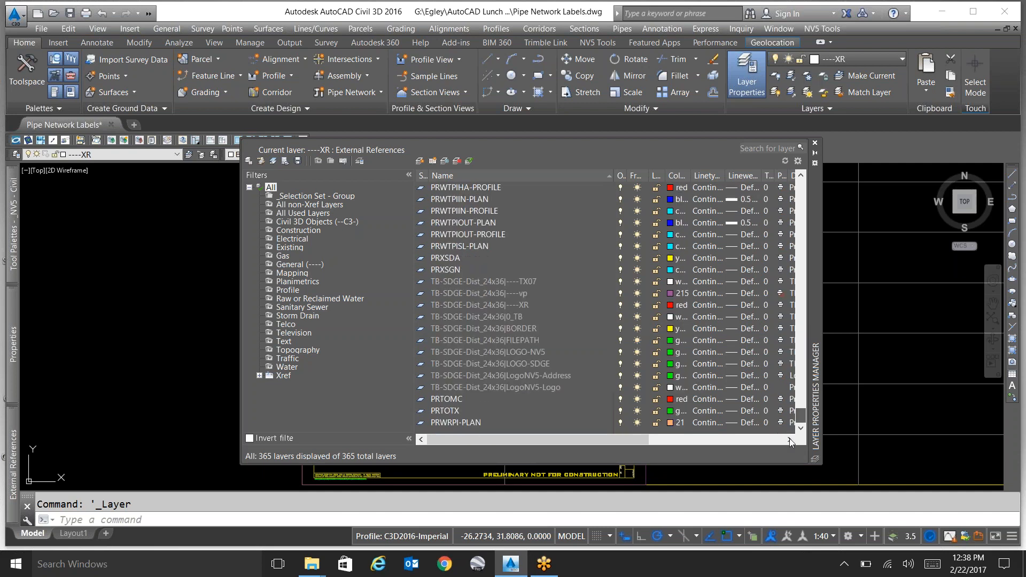
pyautogui.click(520, 284)
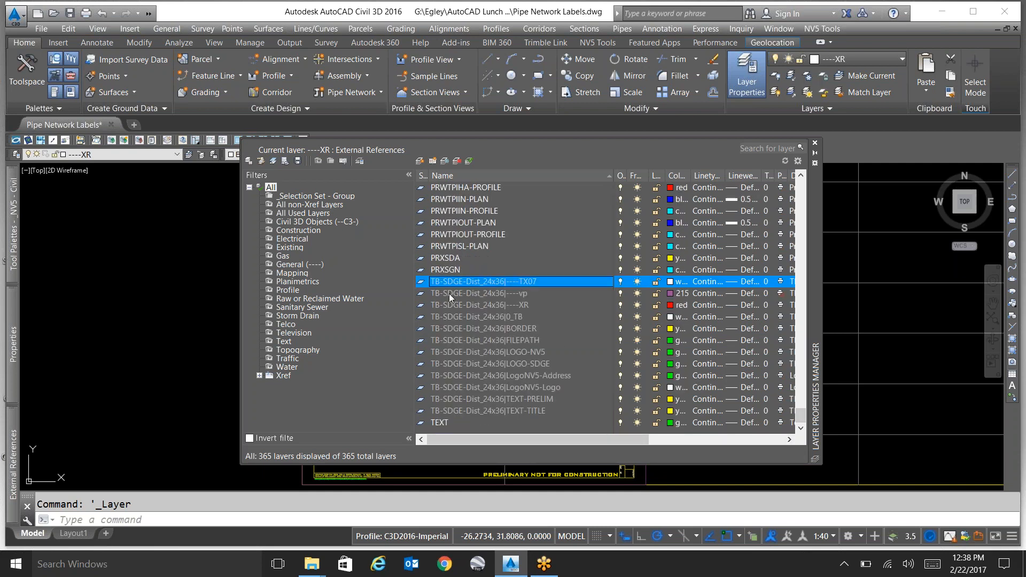
pyautogui.doubleClick(281, 377)
pyautogui.click(304, 384)
pyautogui.click(505, 237)
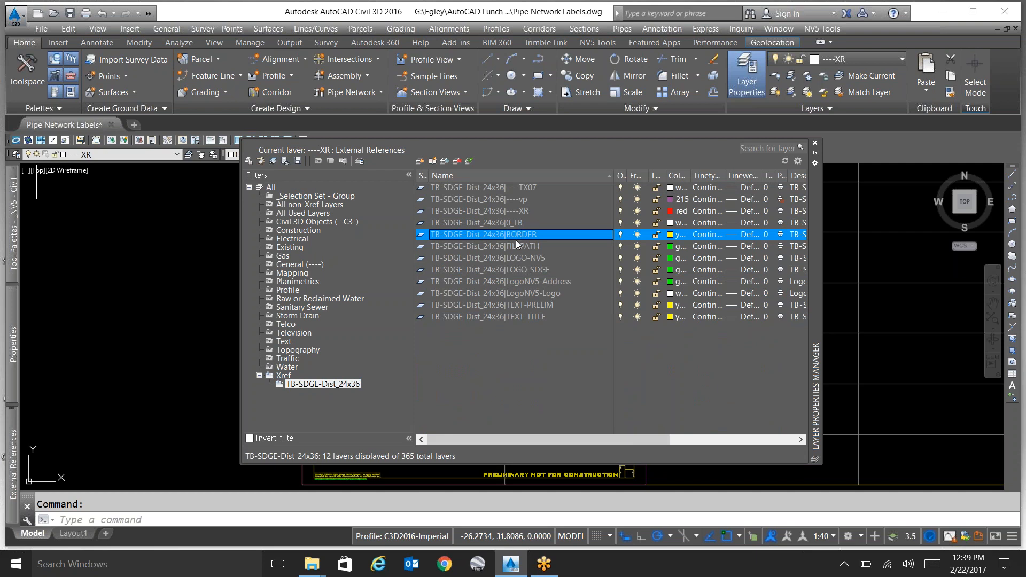
pyautogui.click(815, 142)
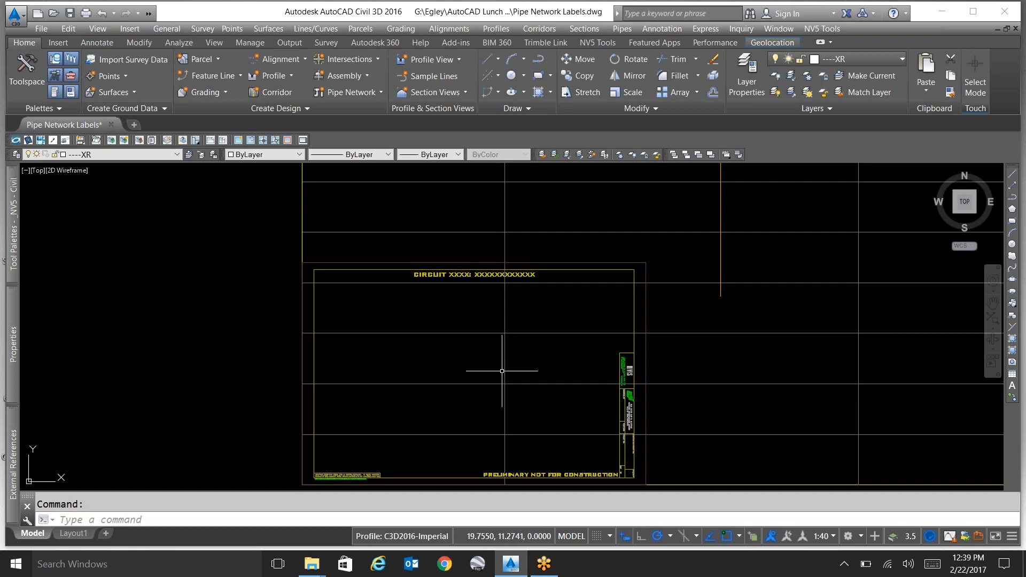
# Bind the TB-SDGE-Dist_24x36 reference into the drawing with the Bind type.
pyautogui.write('xre')
pyautogui.press('Return')
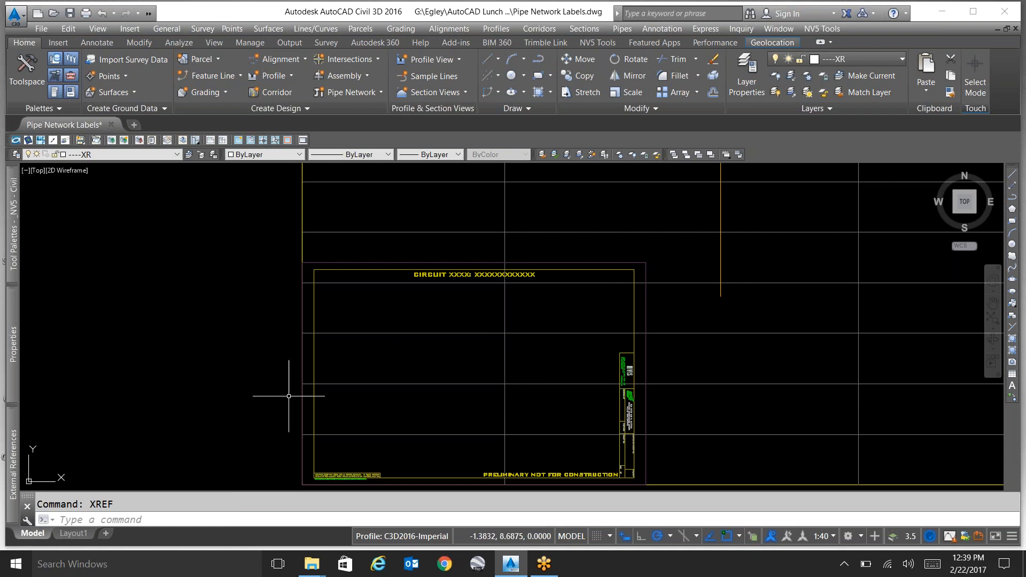
pyautogui.moveTo(13, 441)
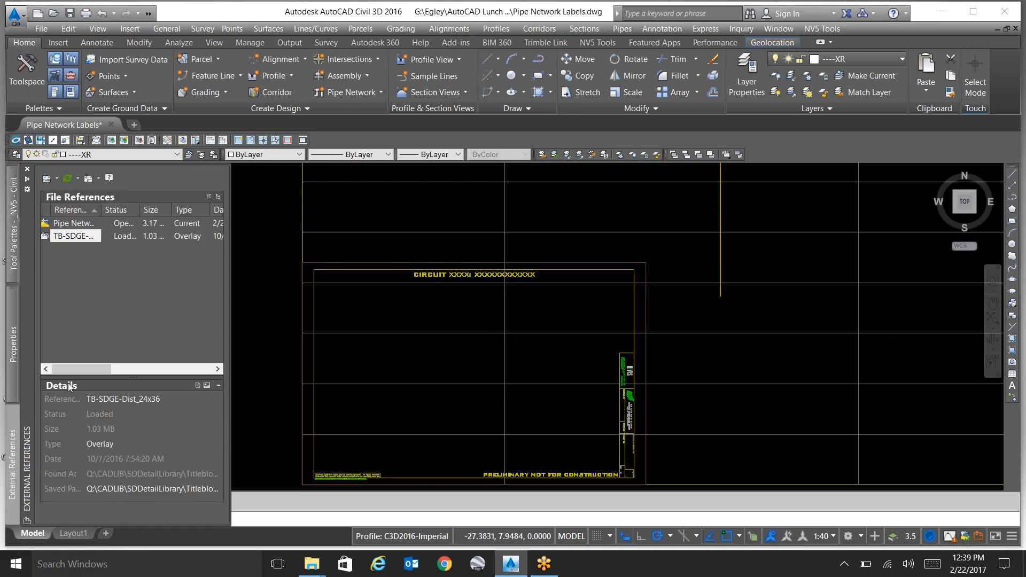
pyautogui.rightClick(92, 236)
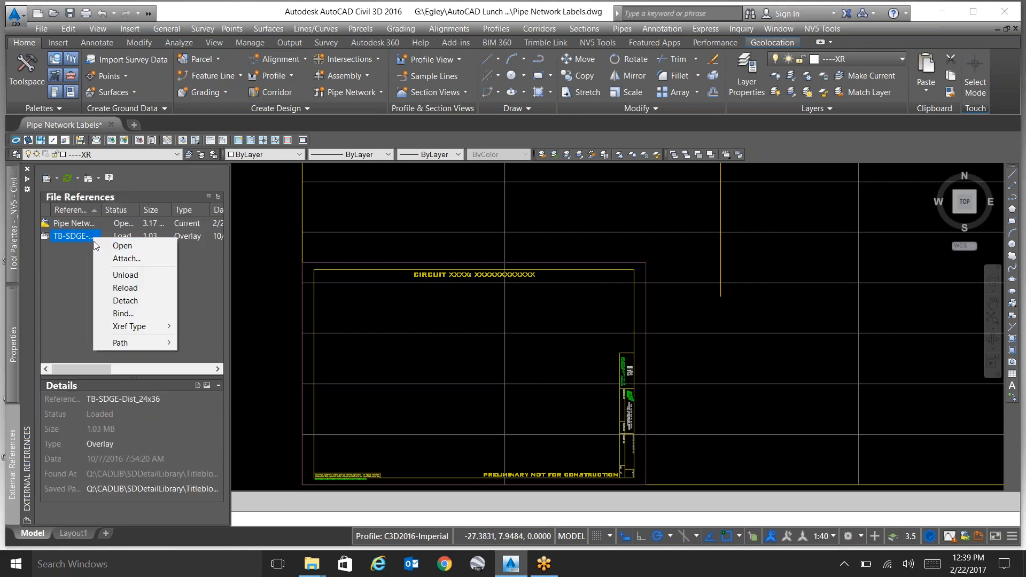
pyautogui.click(161, 315)
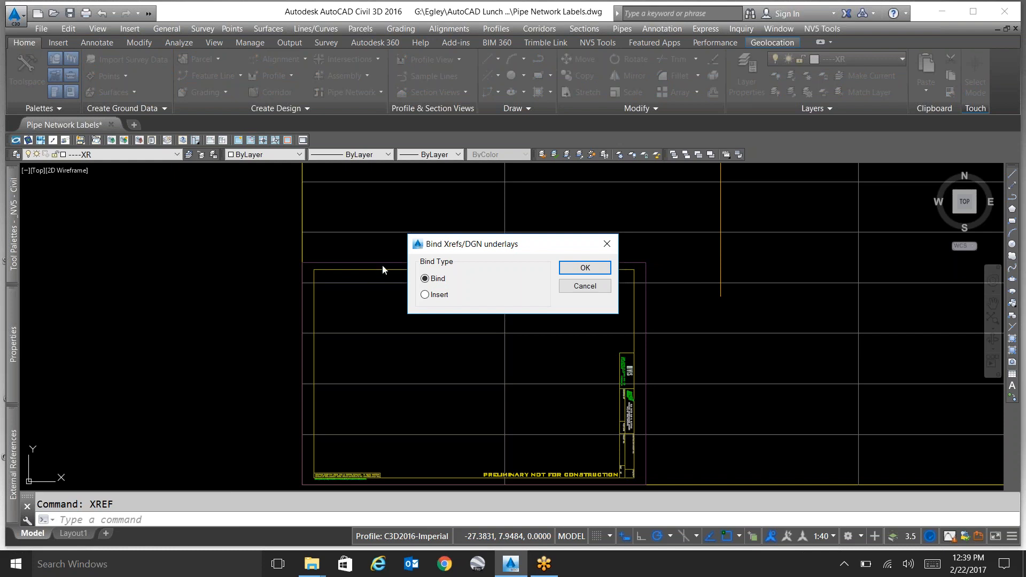
pyautogui.click(585, 268)
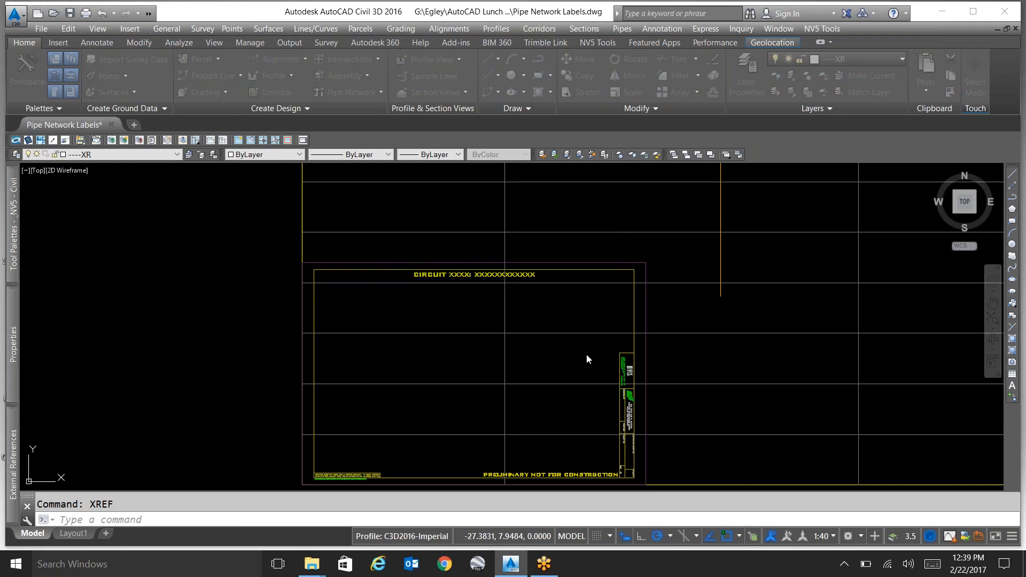
# Select the bound title block, examine the names of its layers such as BORDER and TEXT-TITLE, and close the layer manager.
pyautogui.click(632, 334)
pyautogui.press('Escape')
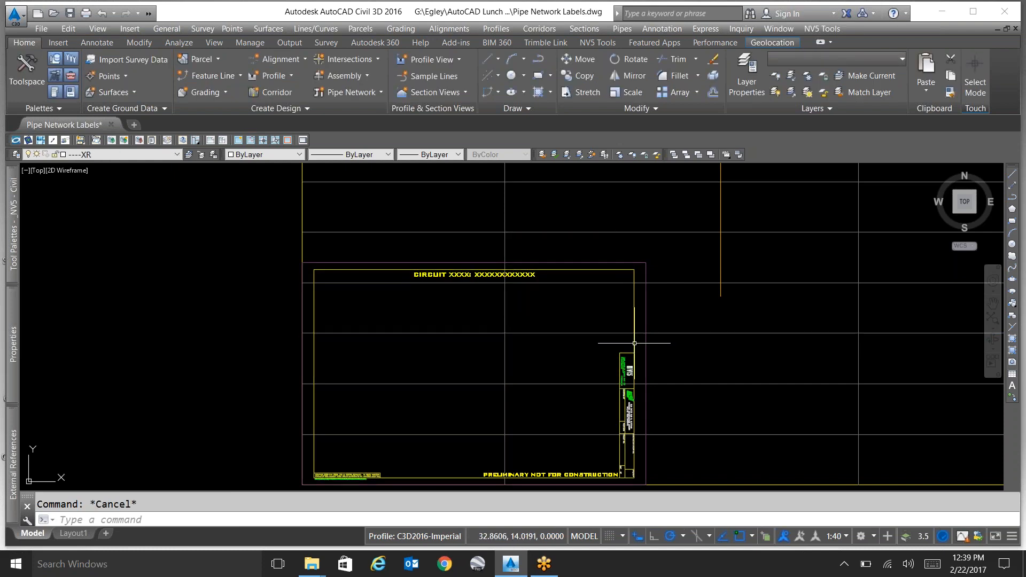
pyautogui.click(634, 343)
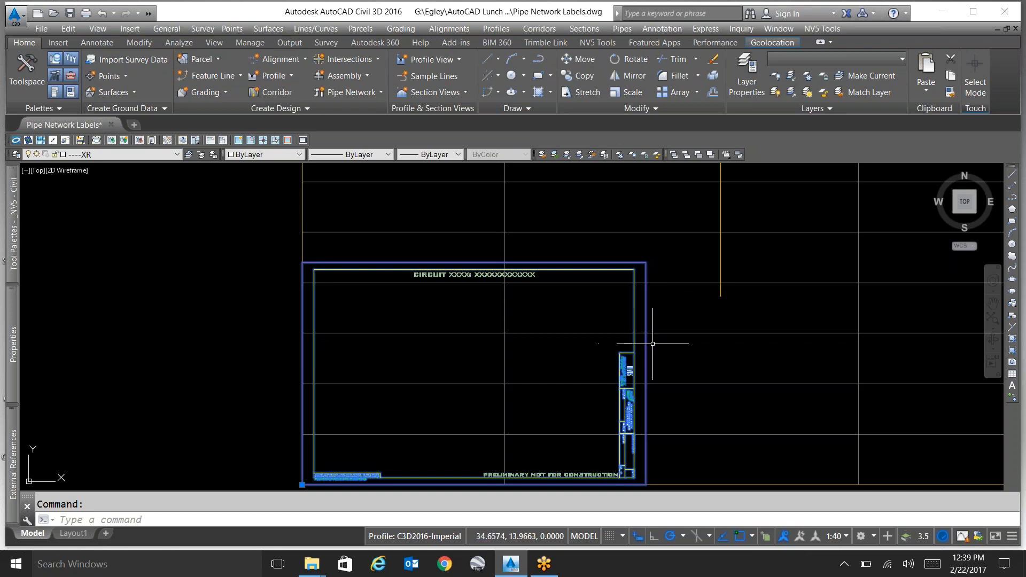
pyautogui.click(16, 154)
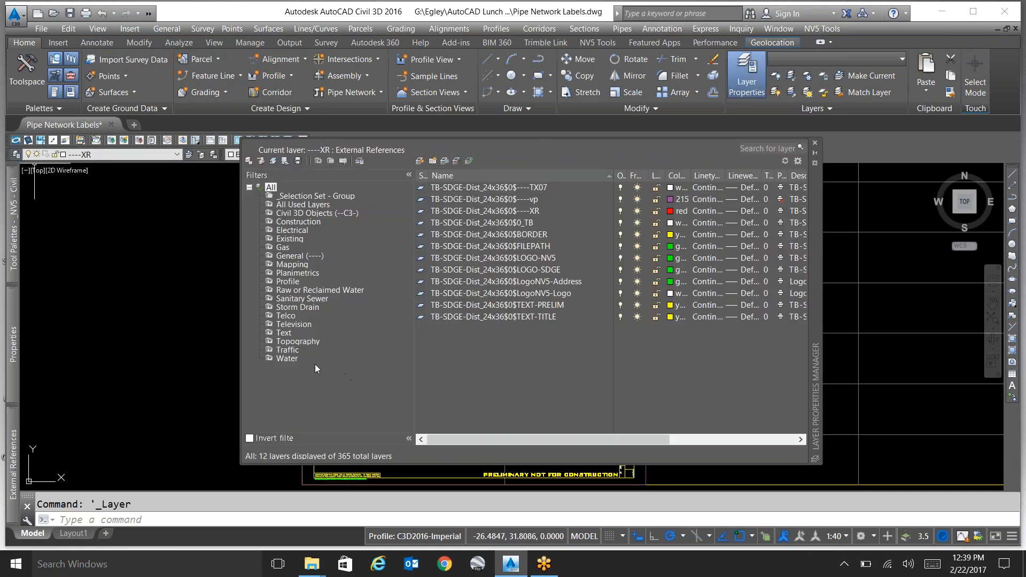
pyautogui.moveTo(495, 199); pyautogui.dragTo(557, 321)
pyautogui.click(556, 320)
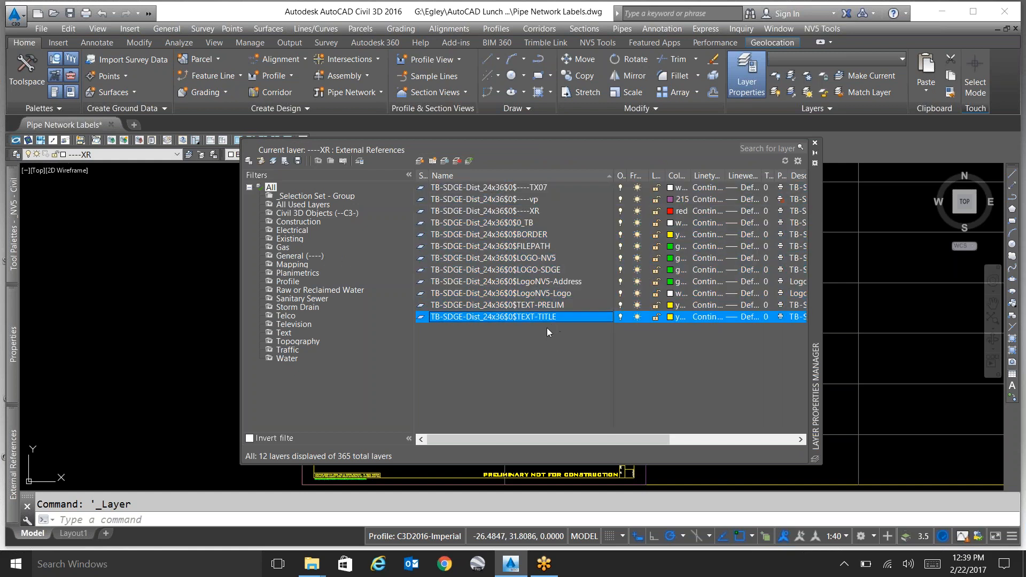
pyautogui.click(547, 306)
pyautogui.click(555, 237)
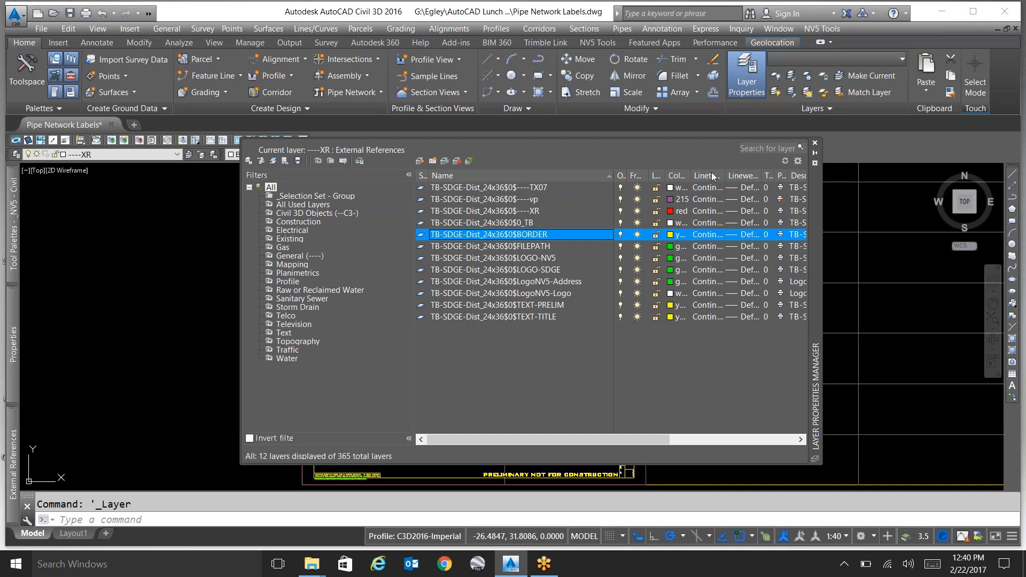
pyautogui.click(815, 142)
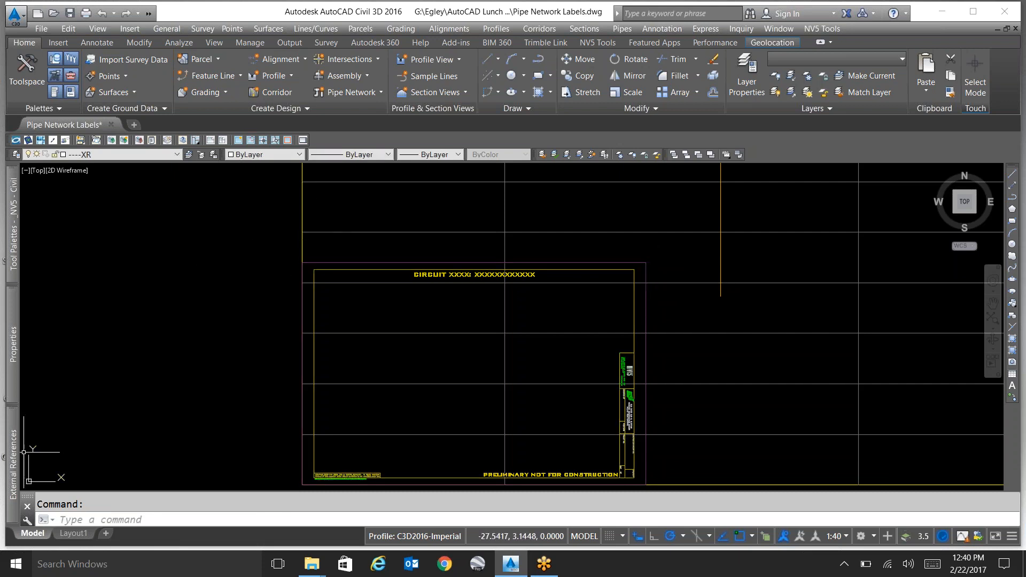
# Try to bind the TB-SDGE-Dist_24x36 reference with the Insert type.
pyautogui.moveTo(16, 459)
pyautogui.rightClick(79, 236)
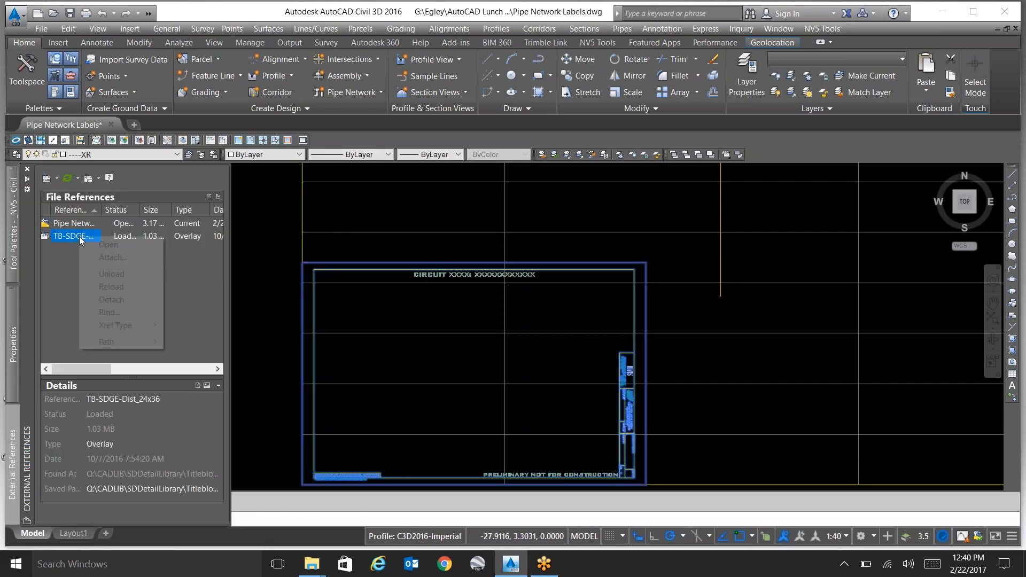
pyautogui.click(110, 313)
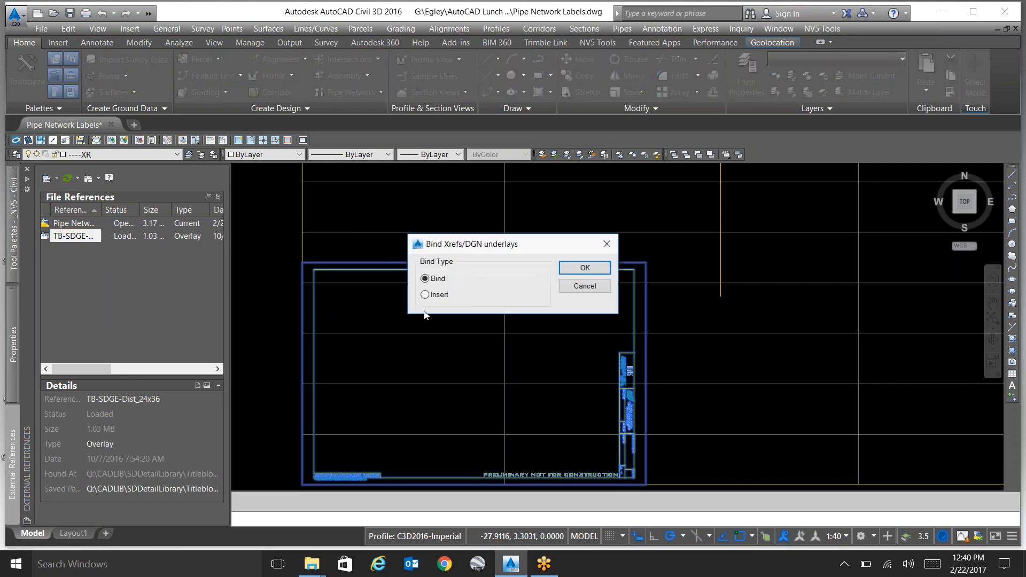
pyautogui.click(448, 294)
pyautogui.click(585, 268)
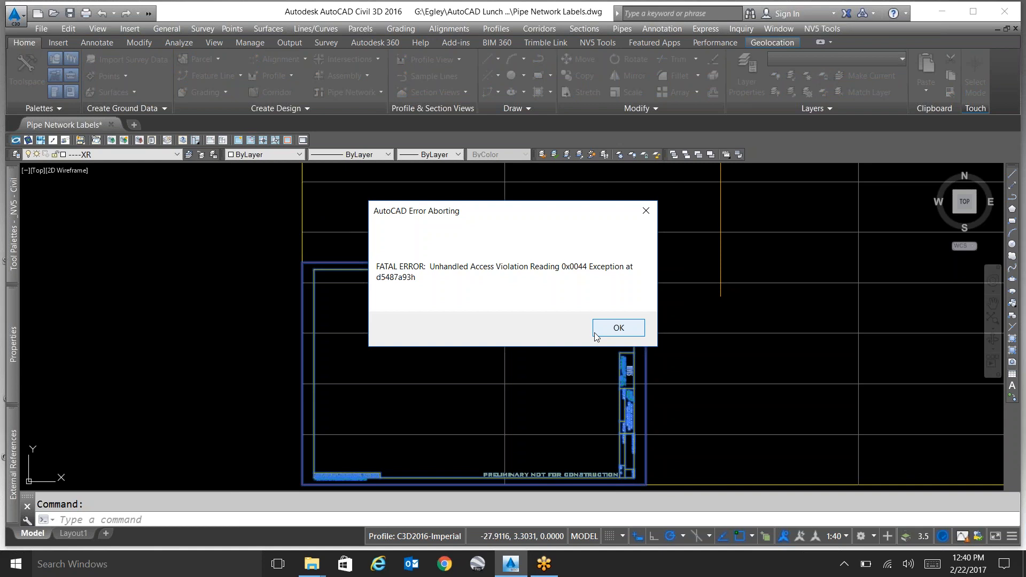
# Dismiss the fatal error without saving the changes and open the NV5 CAD Data Manager from the desktop.
pyautogui.click(600, 330)
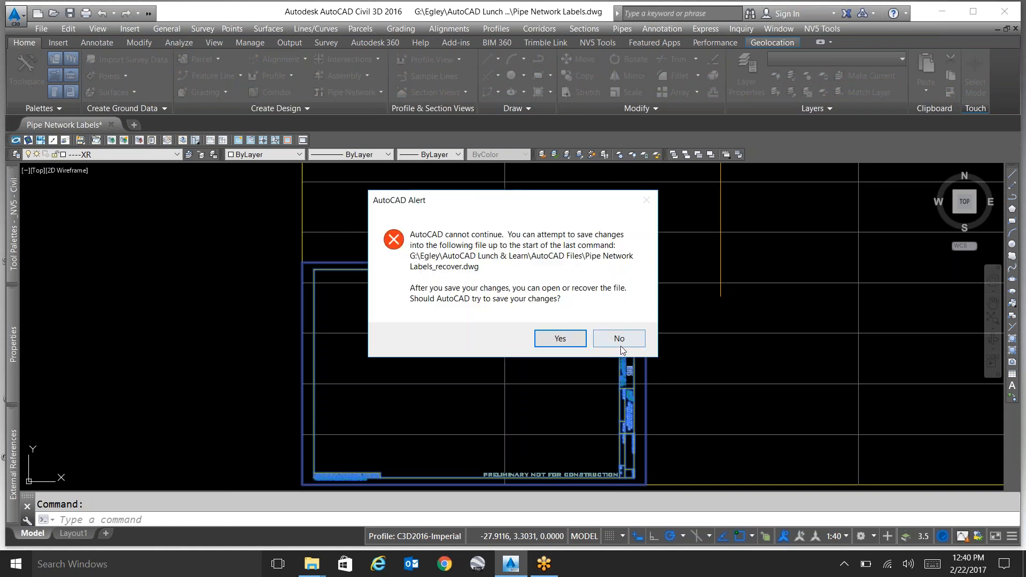
pyautogui.click(631, 332)
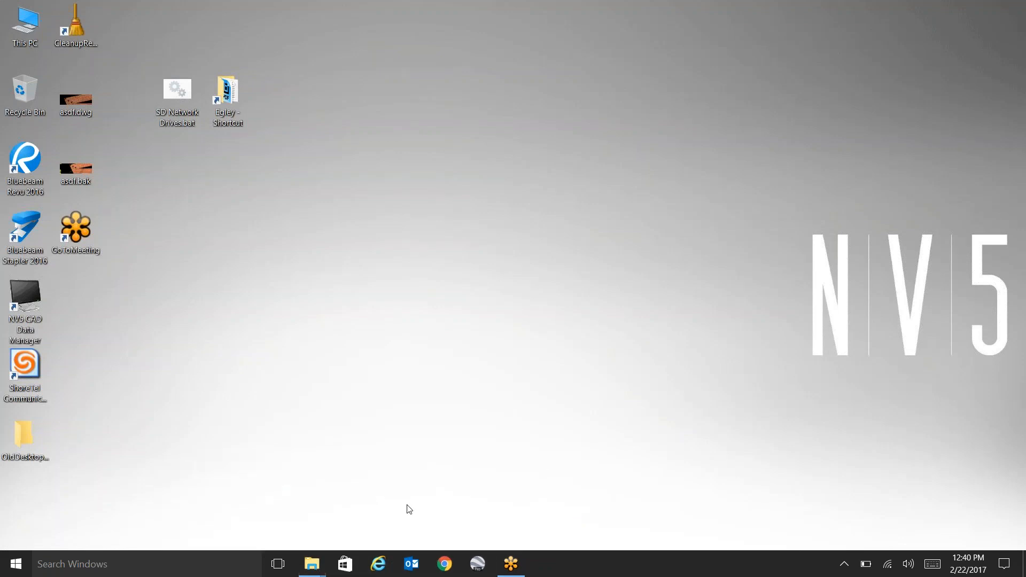
pyautogui.doubleClick(12, 305)
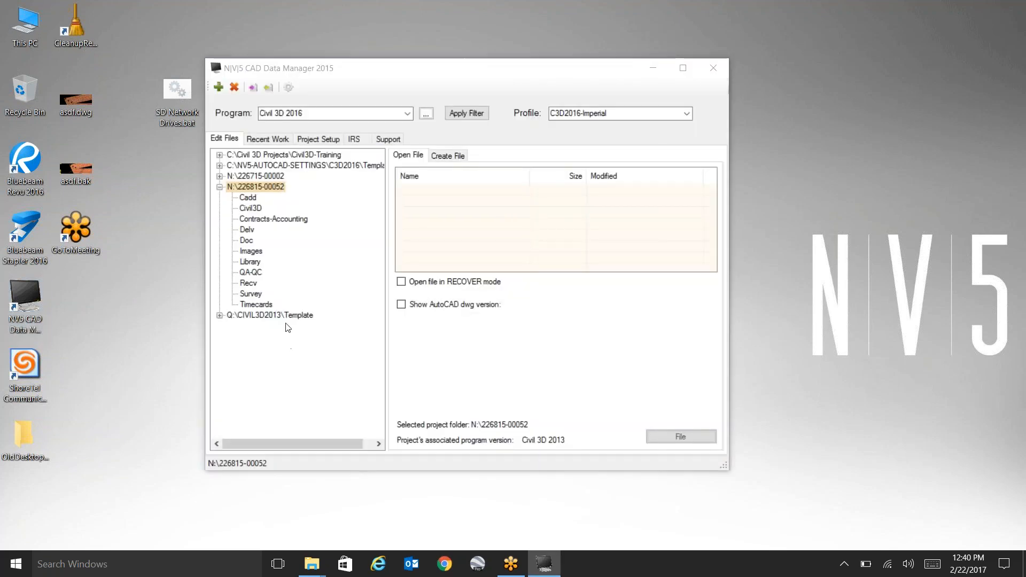
# Open acad.dwg from the C:\NV5-AUTOCAD-SETTINGS\C3D2016\Templates folder with Civil 3D 2016 and the C3D2016-Imperial profile.
pyautogui.click(294, 165)
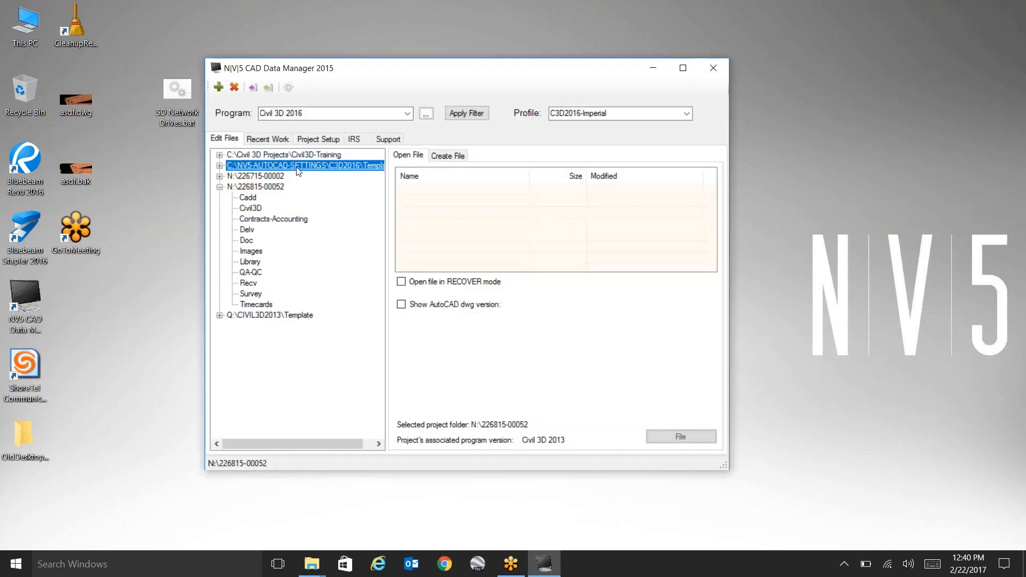
pyautogui.click(292, 155)
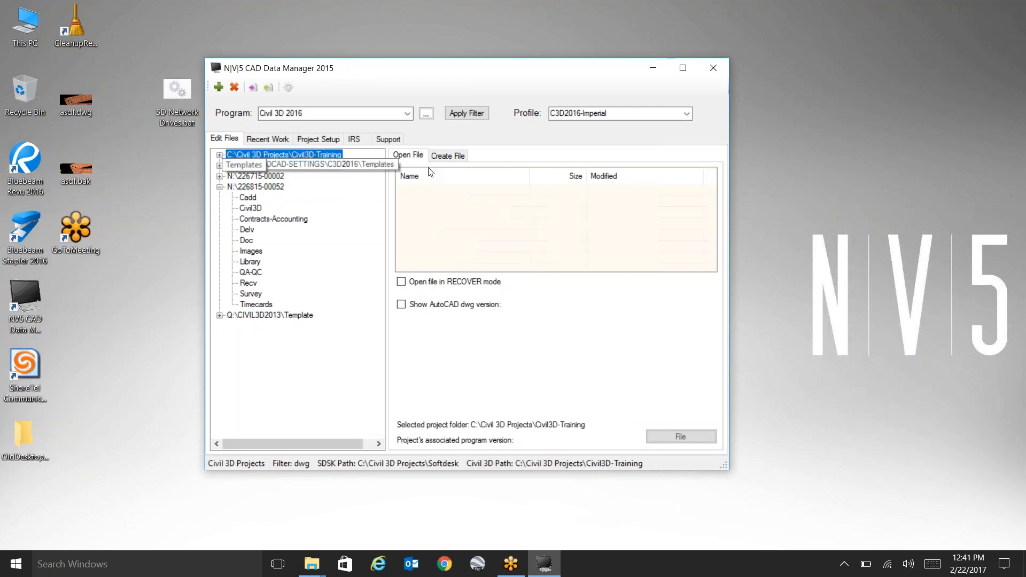
pyautogui.click(345, 167)
pyautogui.click(685, 439)
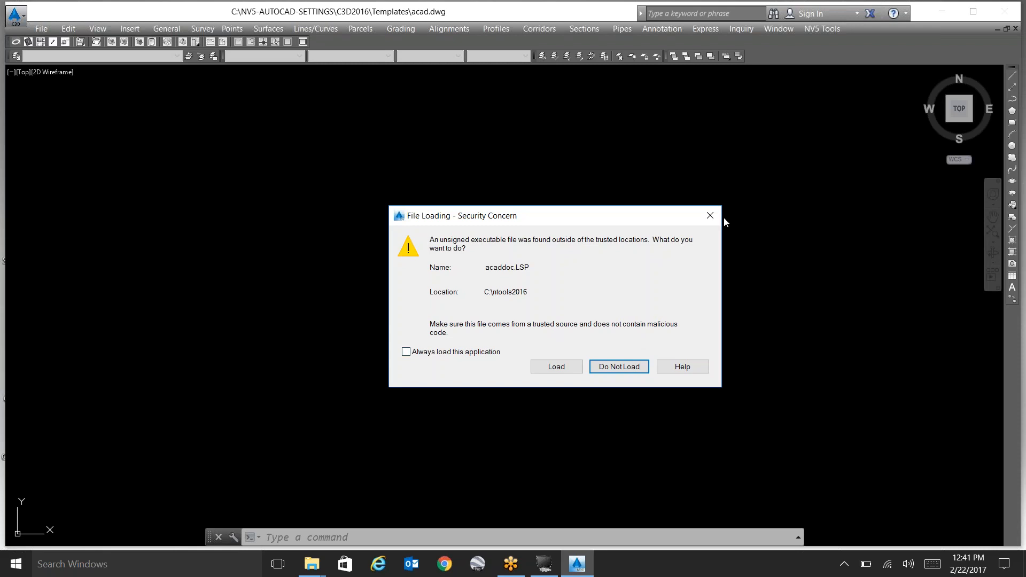
# Dismiss the acaddoc.LSP security warning and the drawing recovery notice, and allow c3d.mnl to load.
pyautogui.click(710, 215)
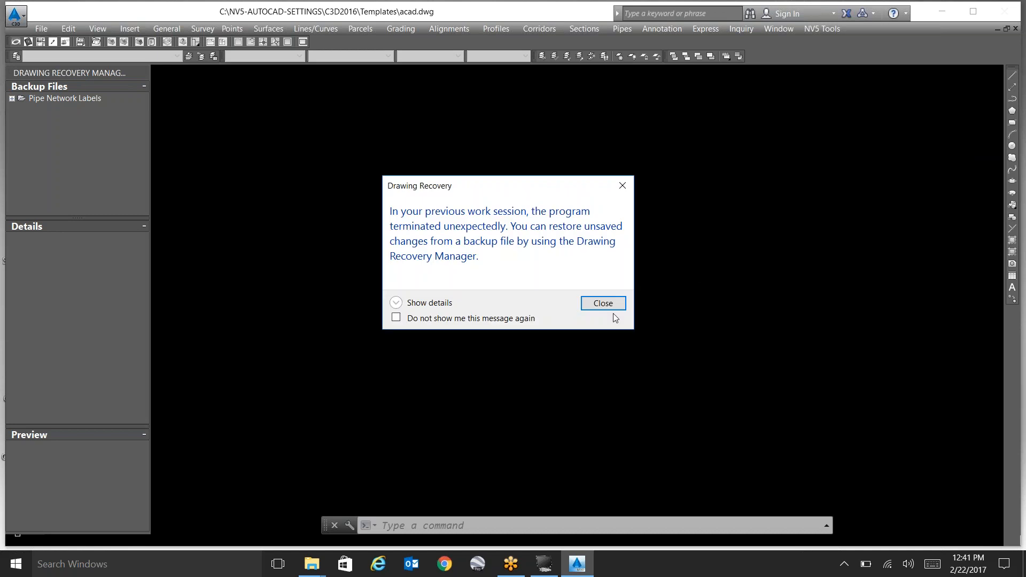
pyautogui.click(613, 304)
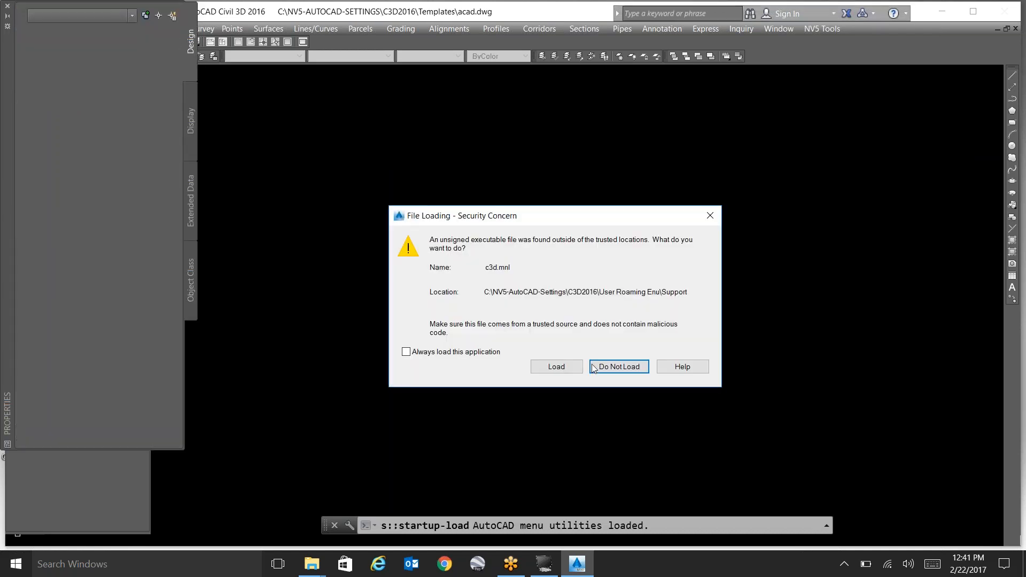
pyautogui.click(550, 367)
pyautogui.click(550, 367)
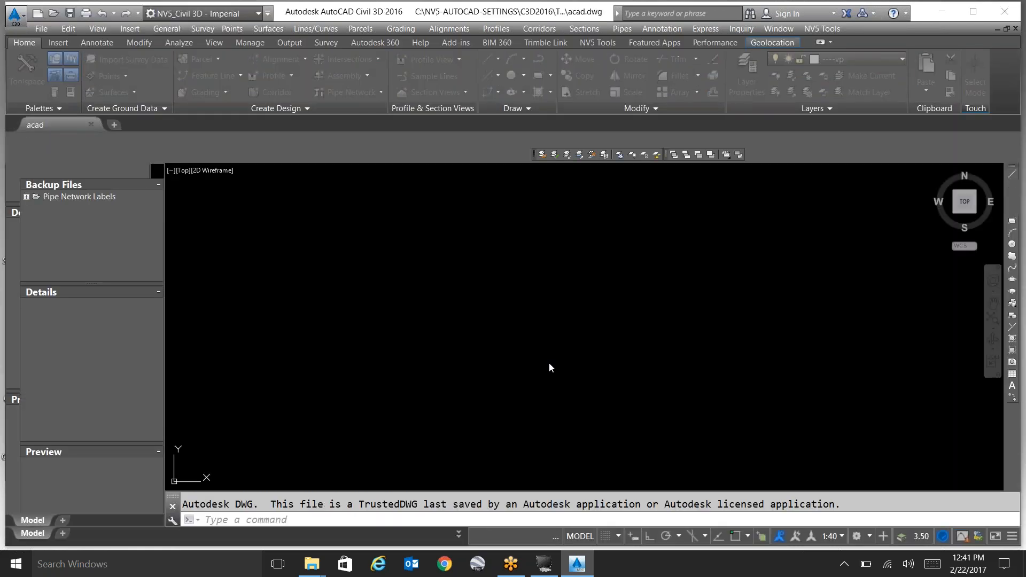
pyautogui.click(541, 354)
# Expand the Pipe Network Labels backup and open Pipe Network Labels.dwg from the Drawing Recovery Manager.
pyautogui.click(98, 198)
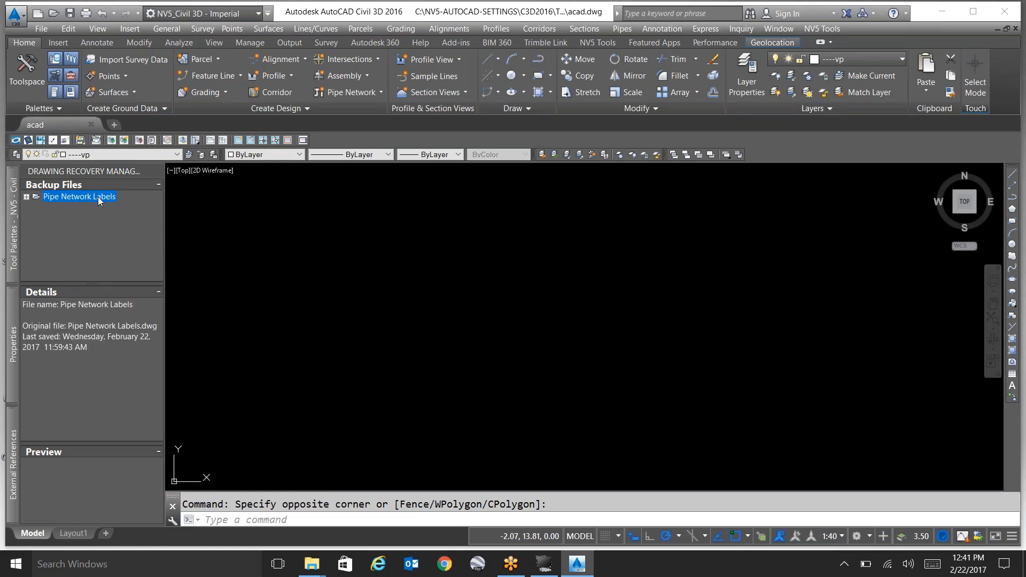
pyautogui.rightClick(99, 197)
pyautogui.click(28, 197)
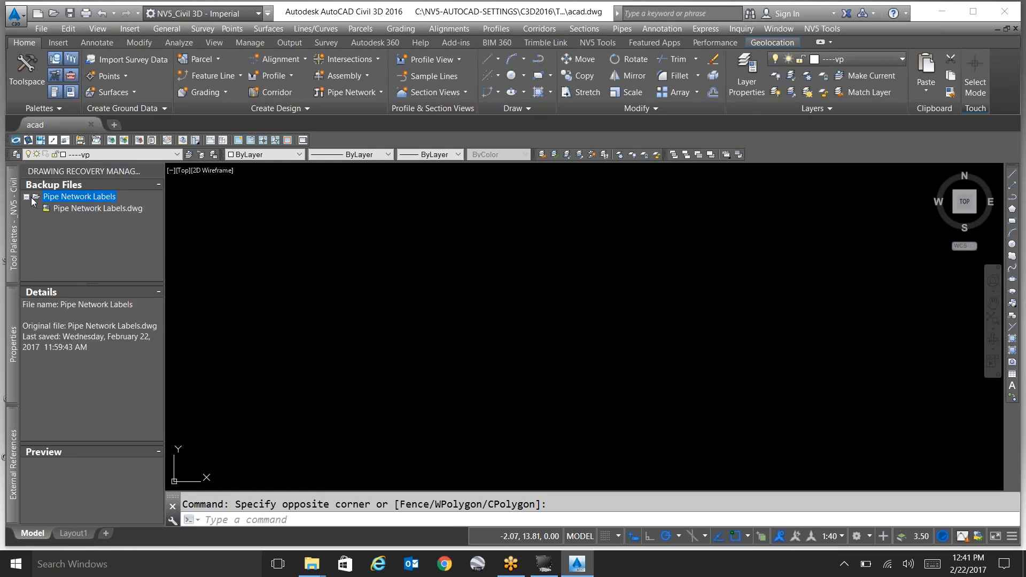
pyautogui.click(84, 212)
pyautogui.rightClick(100, 219)
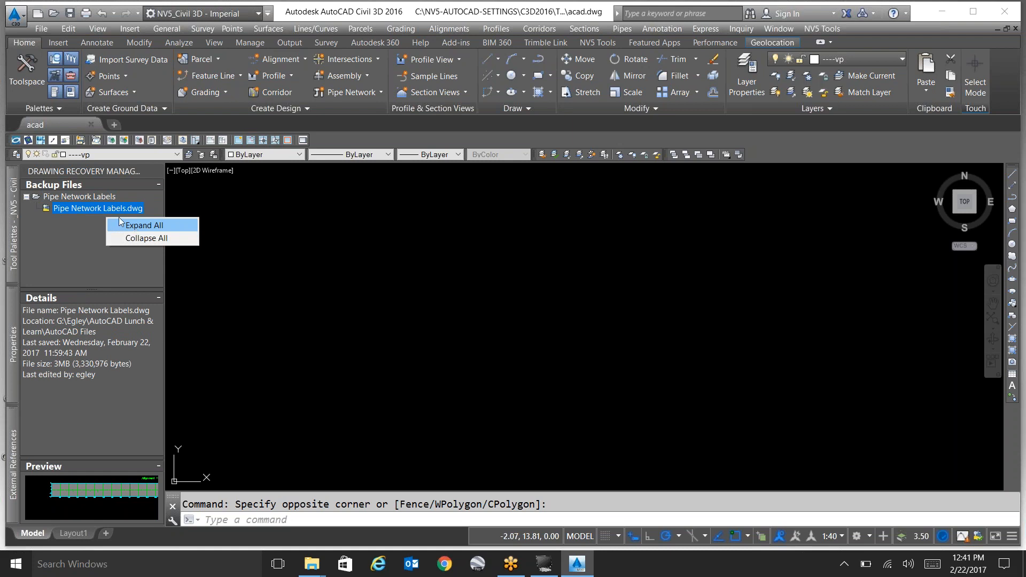
pyautogui.click(120, 223)
pyautogui.rightClick(133, 213)
pyautogui.click(153, 218)
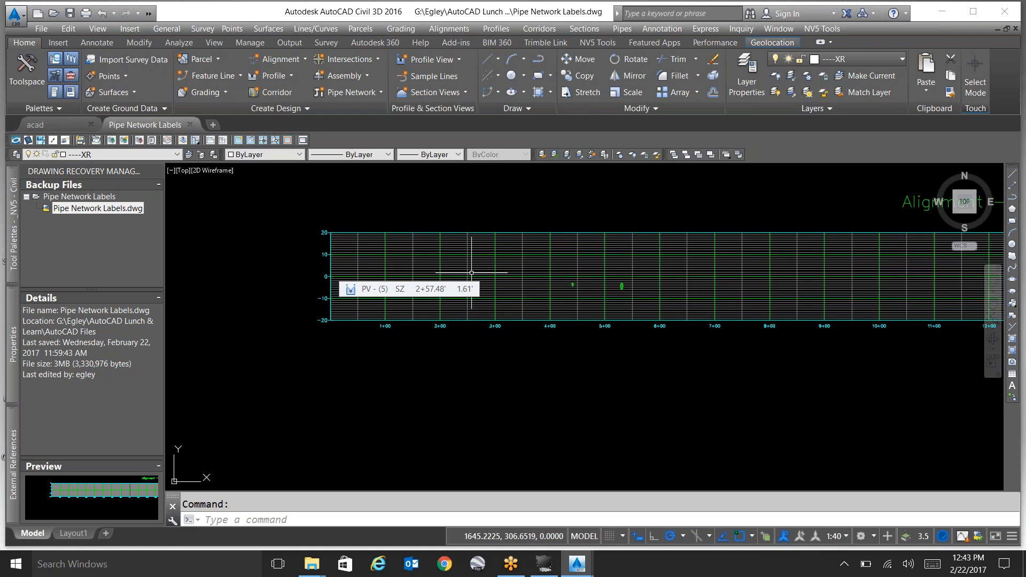
# Try to run the custom LOGOINSERT command.
pyautogui.write('logoinsert')
pyautogui.press('Return')
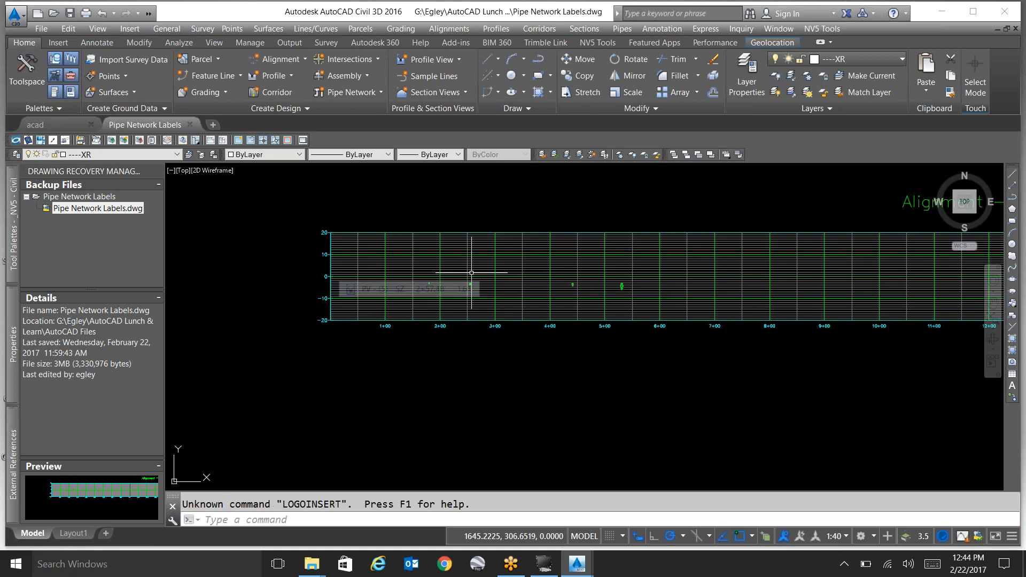
pyautogui.press('Escape')
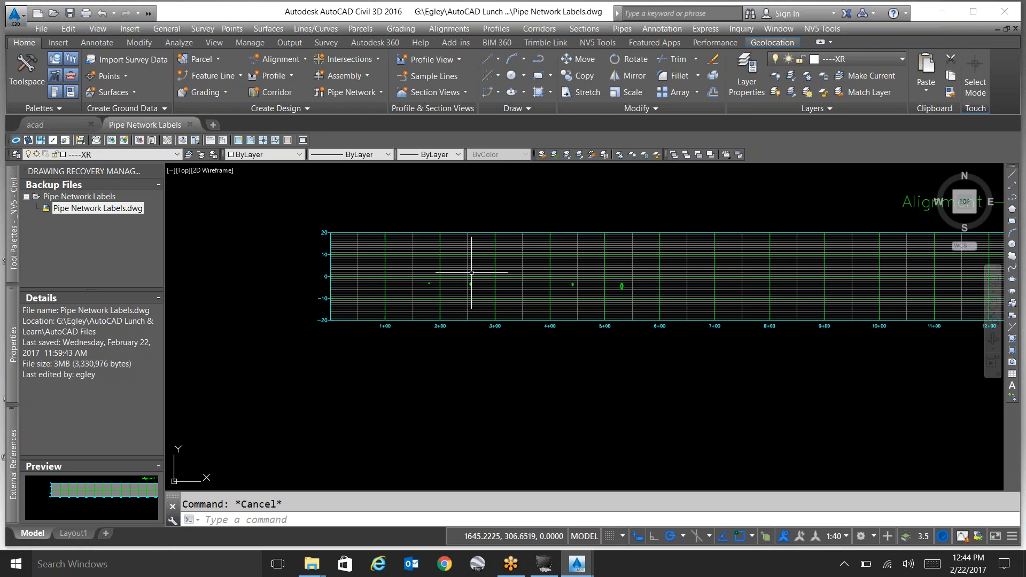
# Create single-line text "asdf" below the profile view with a height of 50 and the default rotation of 0.
pyautogui.click(505, 386)
pyautogui.write('text')
pyautogui.press('Return')
pyautogui.click(455, 395)
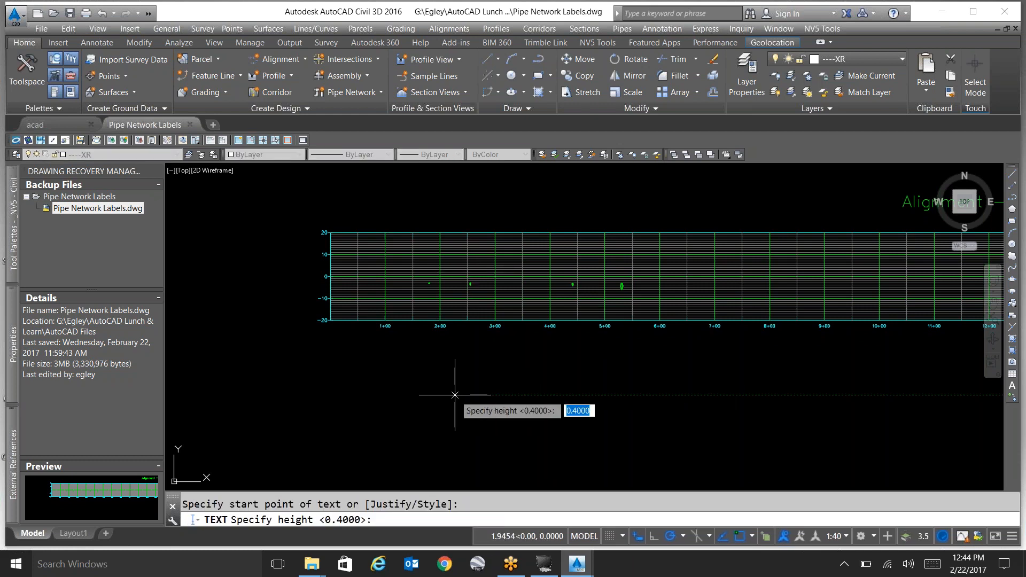
pyautogui.write('50')
pyautogui.press('Return')
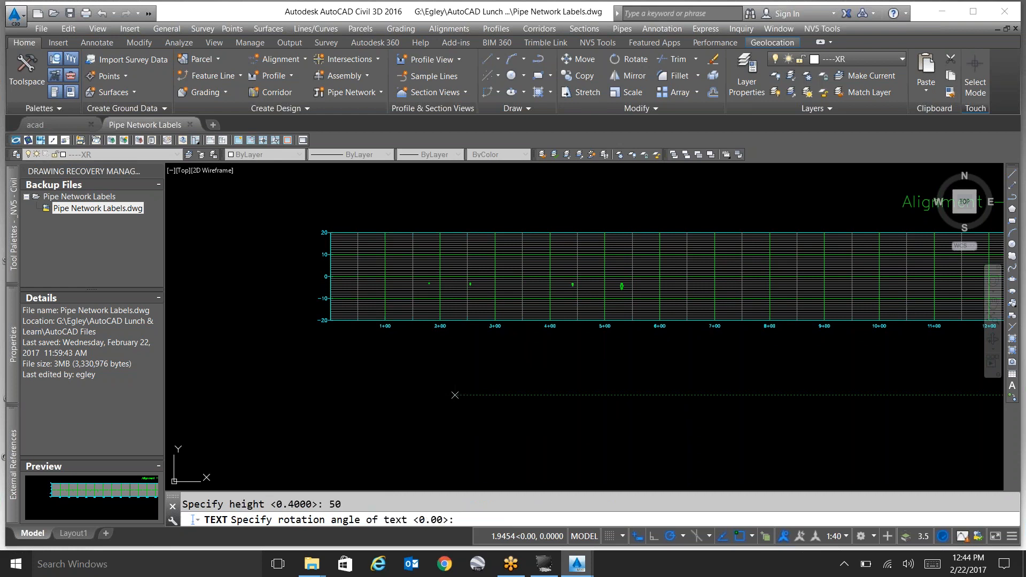
pyautogui.press('Return')
pyautogui.write('asdf')
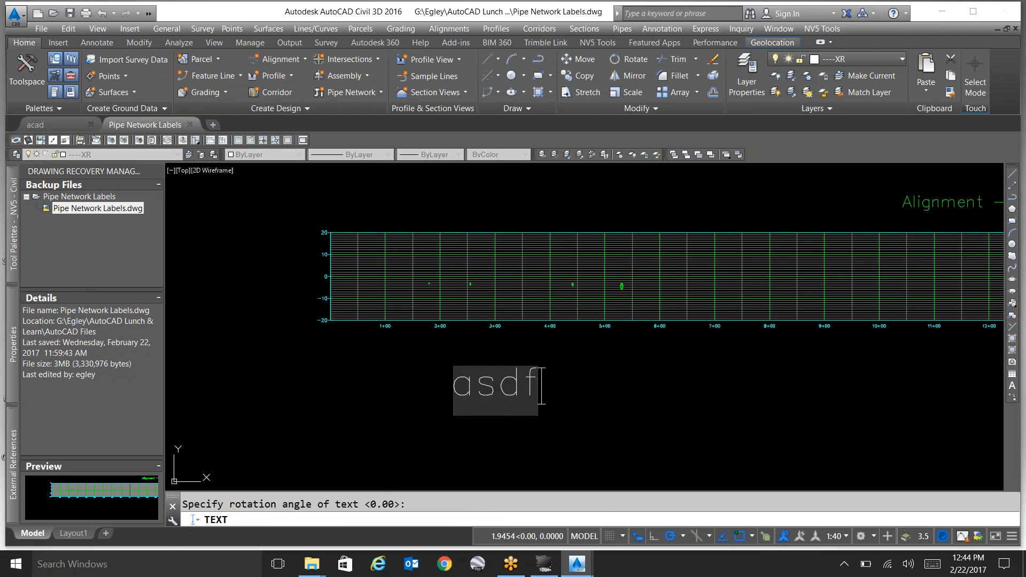
pyautogui.click(566, 411)
pyautogui.press('Escape')
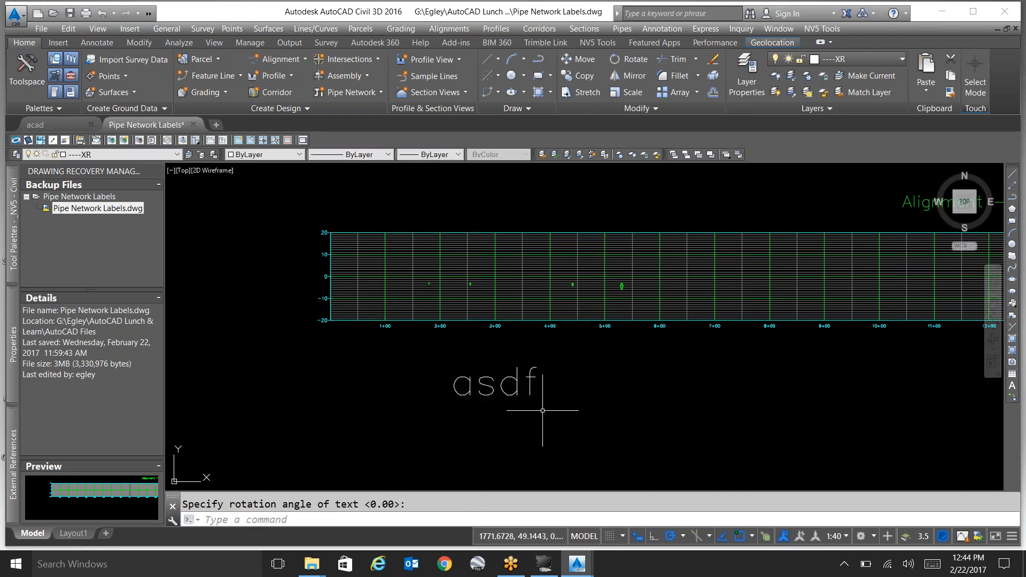
# Copy the "asdf" text to the empty area on its right, below the profile view.
pyautogui.scroll(2, 544, 411)
pyautogui.write('co')
pyautogui.press('Return')
pyautogui.click(523, 366)
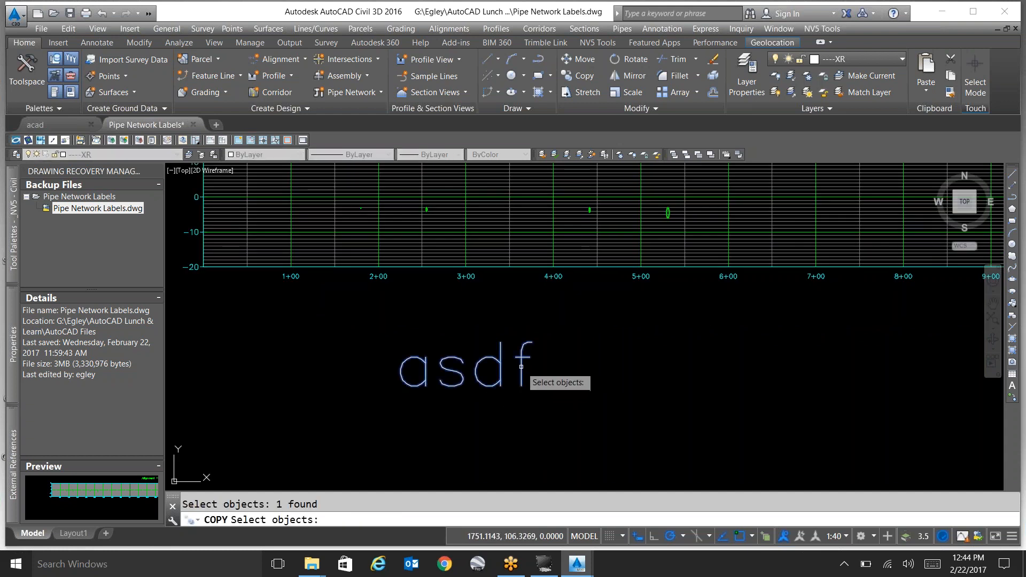
pyautogui.press('Return')
pyautogui.click(518, 364)
pyautogui.click(814, 388)
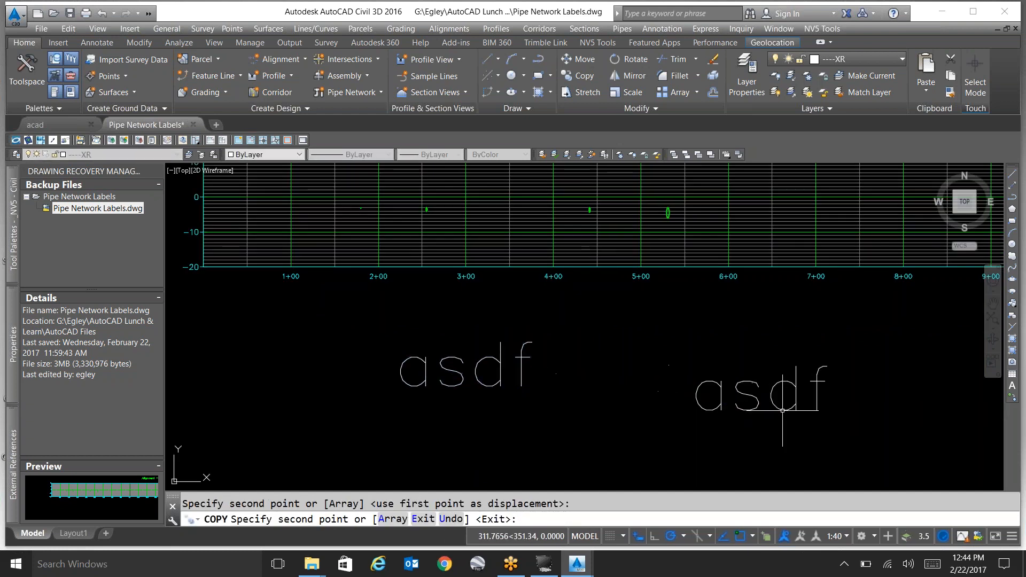
# Change the copied text's content to "xxxxxxx".
pyautogui.write('ed')
pyautogui.press('Return')
pyautogui.click(739, 392)
pyautogui.write('xxxxxxx')
pyautogui.press('Return')
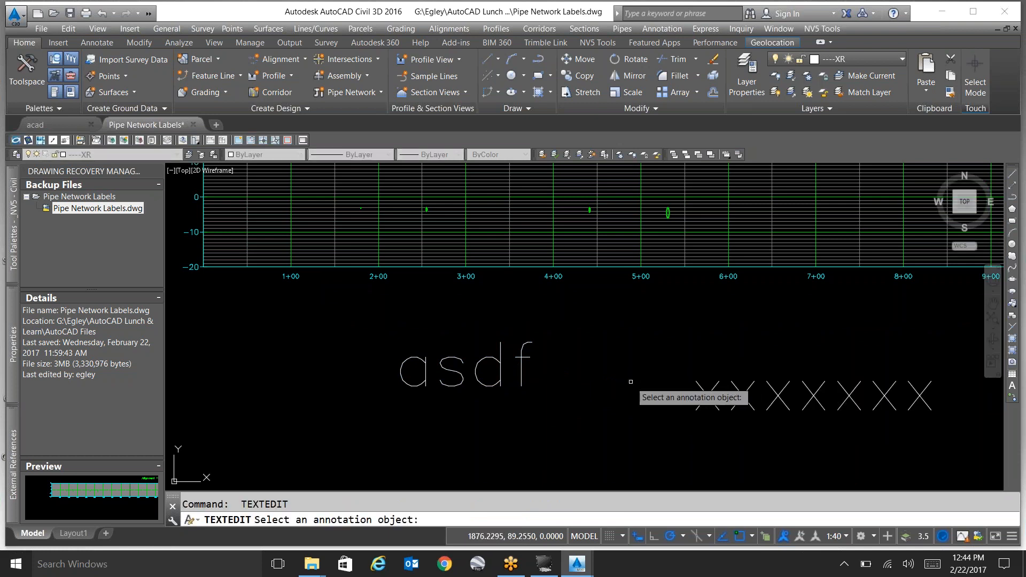
pyautogui.press('Escape')
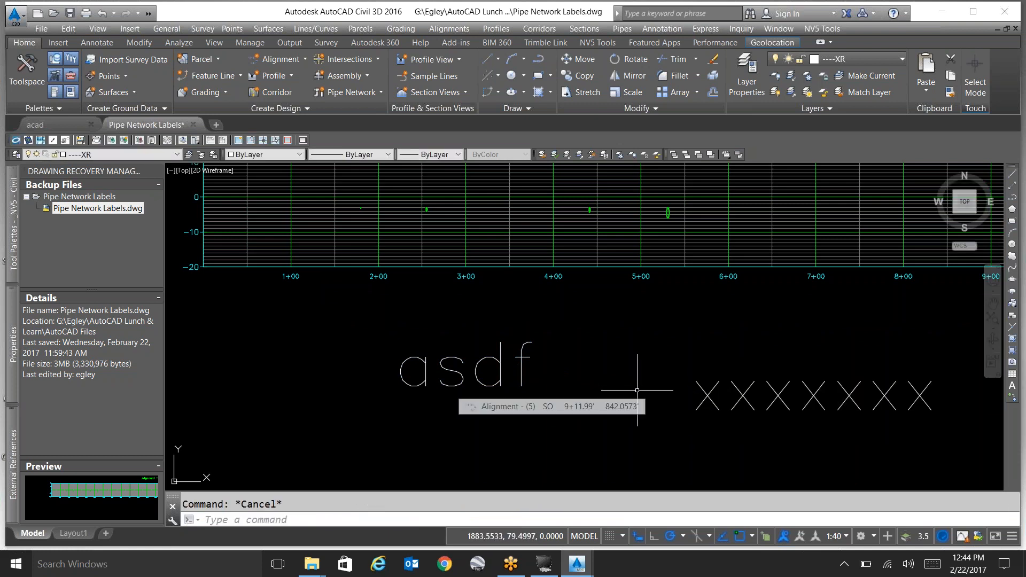
# Place a multileader below the "asdf" text with the content "adsfasdfasdf".
pyautogui.write('mleader')
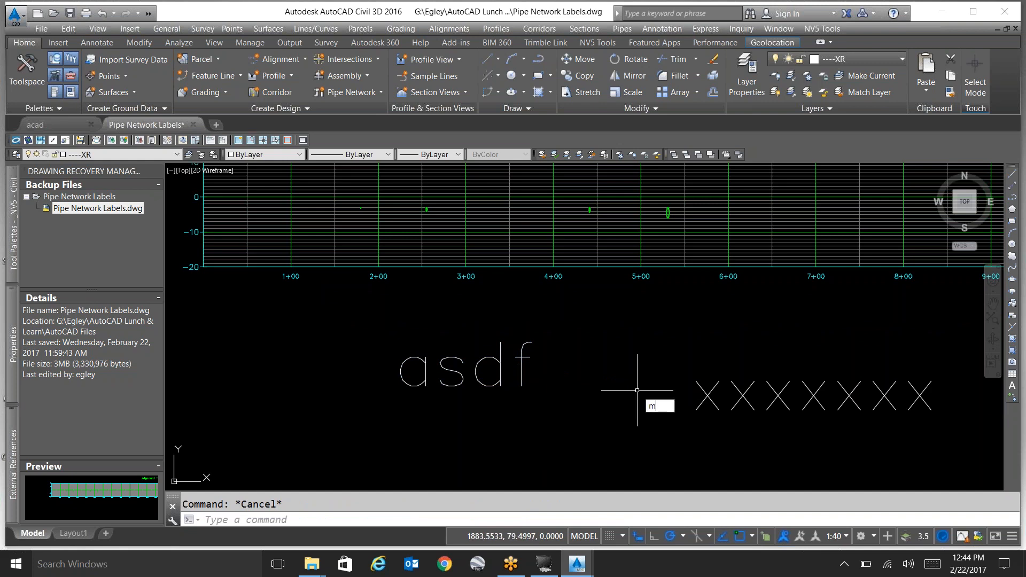
pyautogui.press('Return')
pyautogui.scroll(-5, 623, 345)
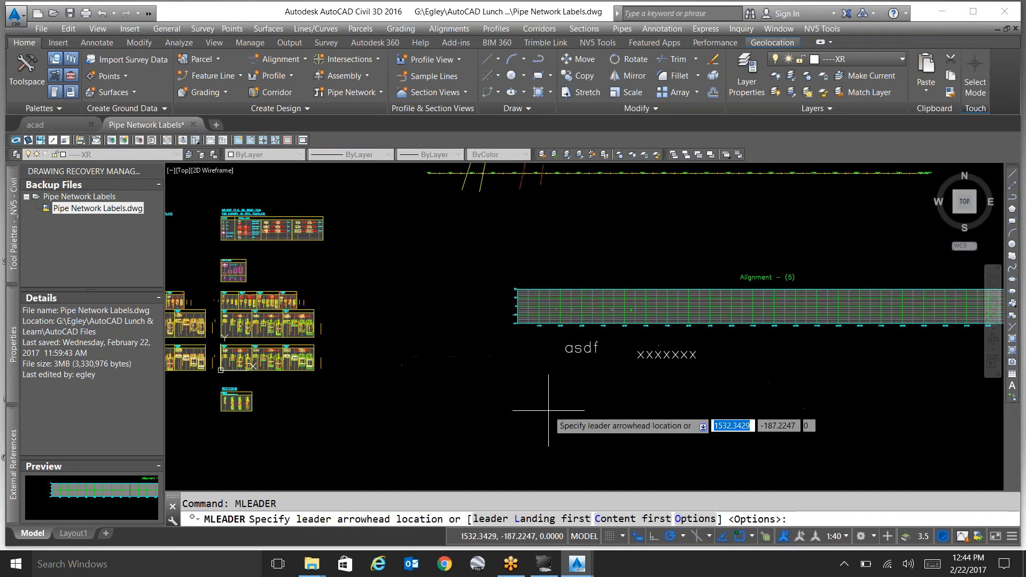
pyautogui.click(545, 409)
pyautogui.click(544, 410)
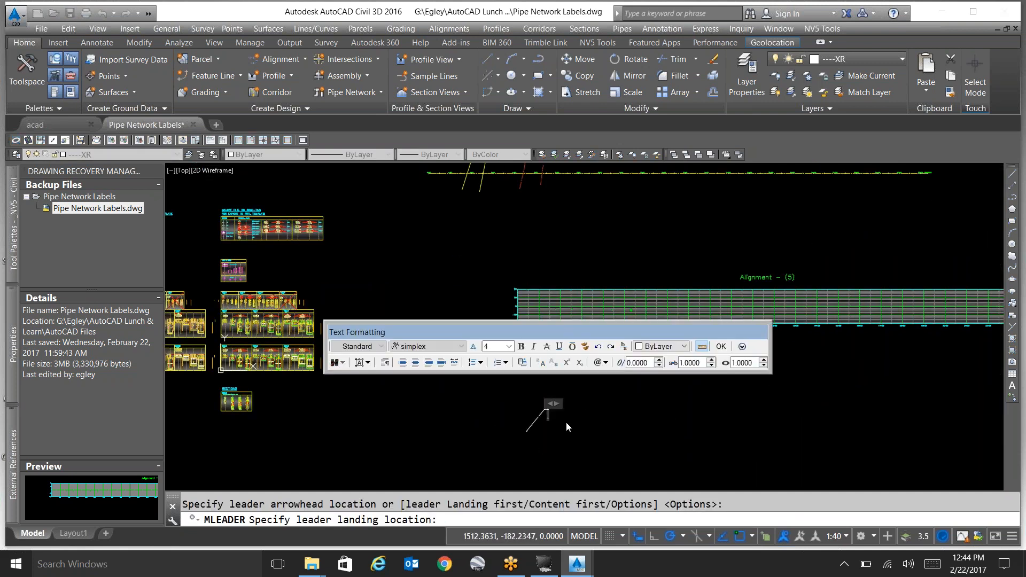
pyautogui.scroll(2, 569, 425)
pyautogui.write('adsfasdfasdf')
pyautogui.click(651, 442)
pyautogui.scroll(5, 556, 412)
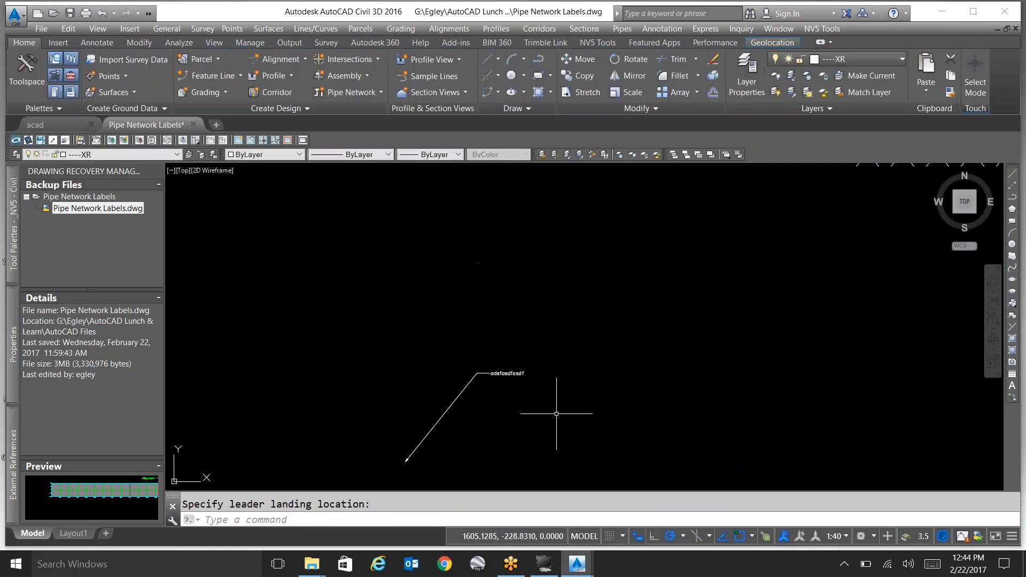
# Set the colour of the multileader's "adsfasdfasdf" text to Green.
pyautogui.click(509, 367)
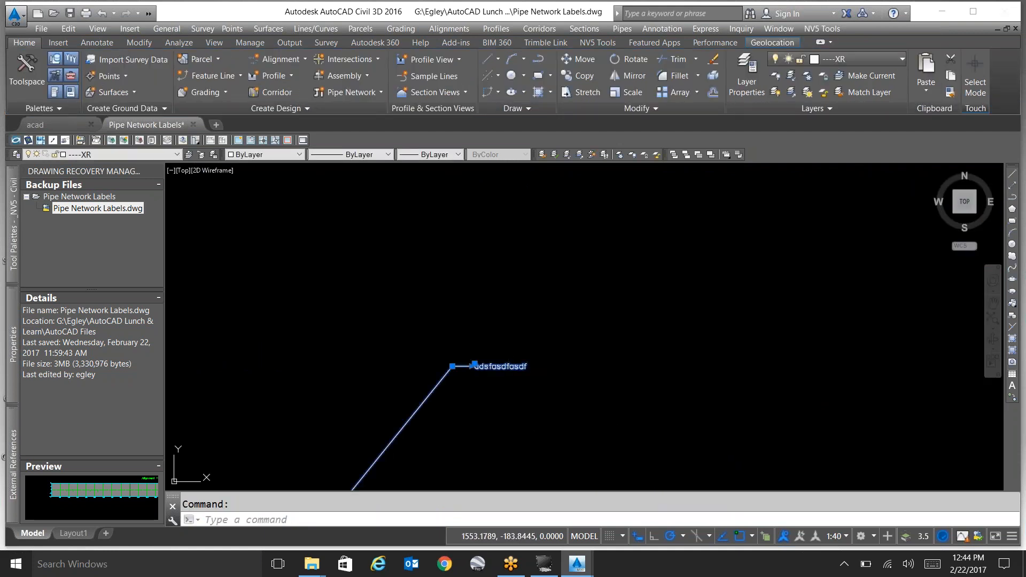
pyautogui.doubleClick(509, 366)
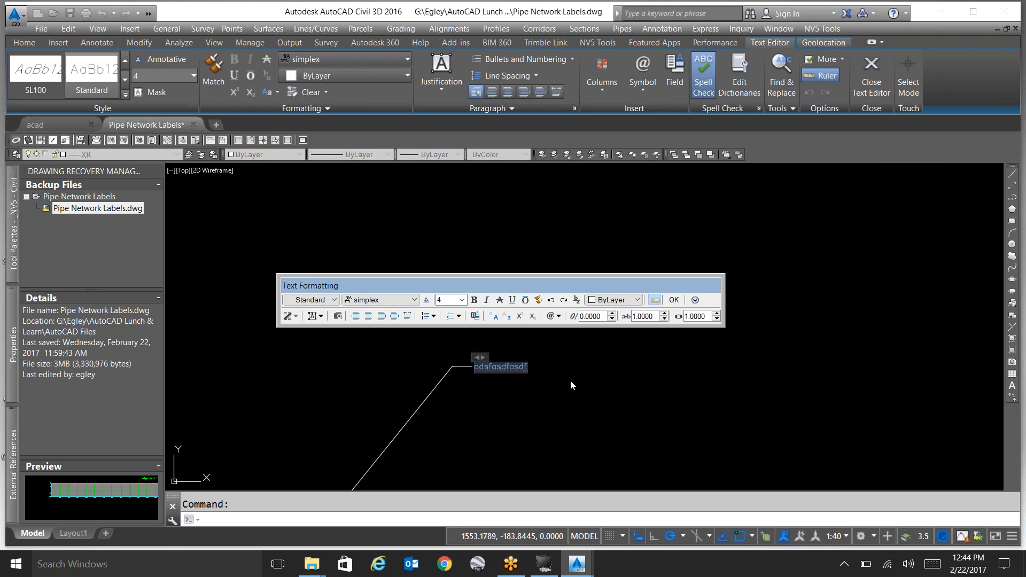
pyautogui.click(625, 300)
pyautogui.click(616, 389)
pyautogui.click(606, 409)
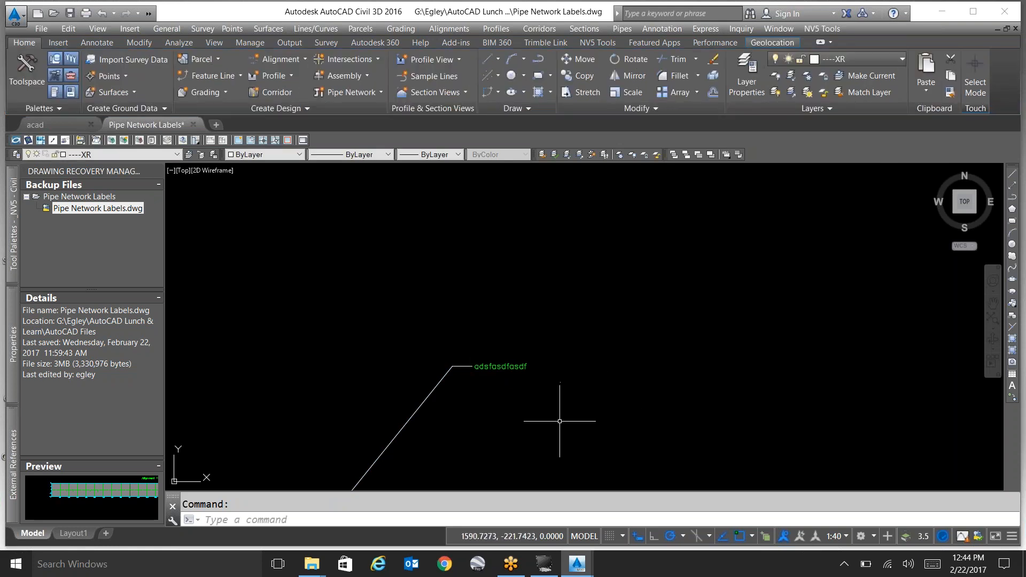
pyautogui.write('AP')
pyautogui.press('Return')
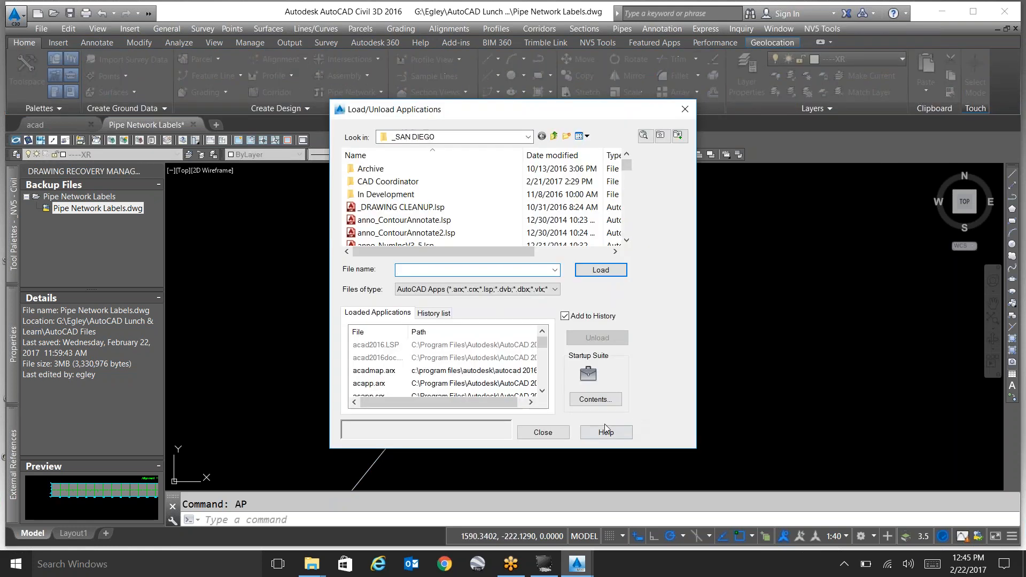
pyautogui.press('Escape')
# Open the multileader text for editing, check its colour options, and leave the editor without changing anything.
pyautogui.click(513, 366)
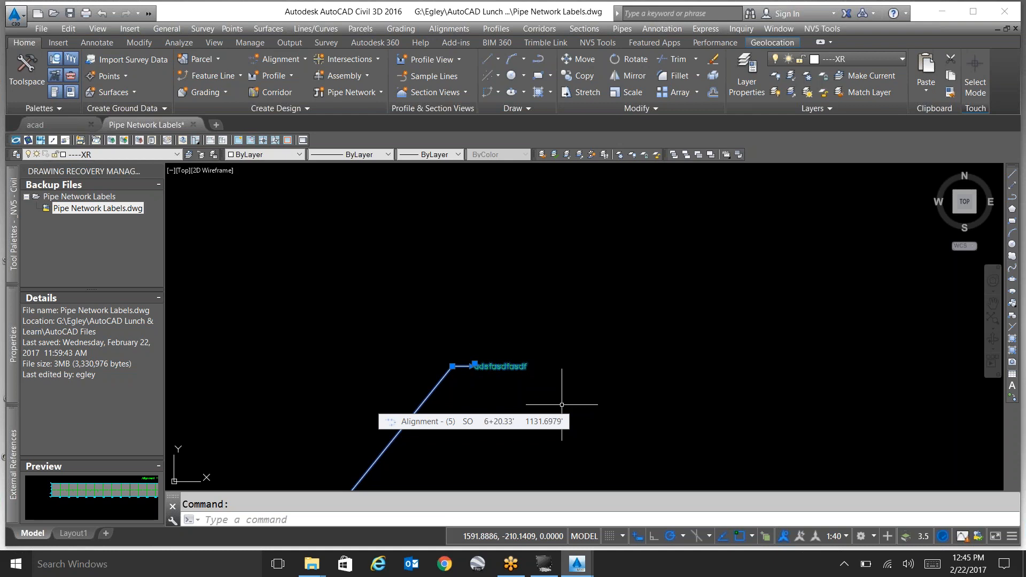
pyautogui.click(492, 379)
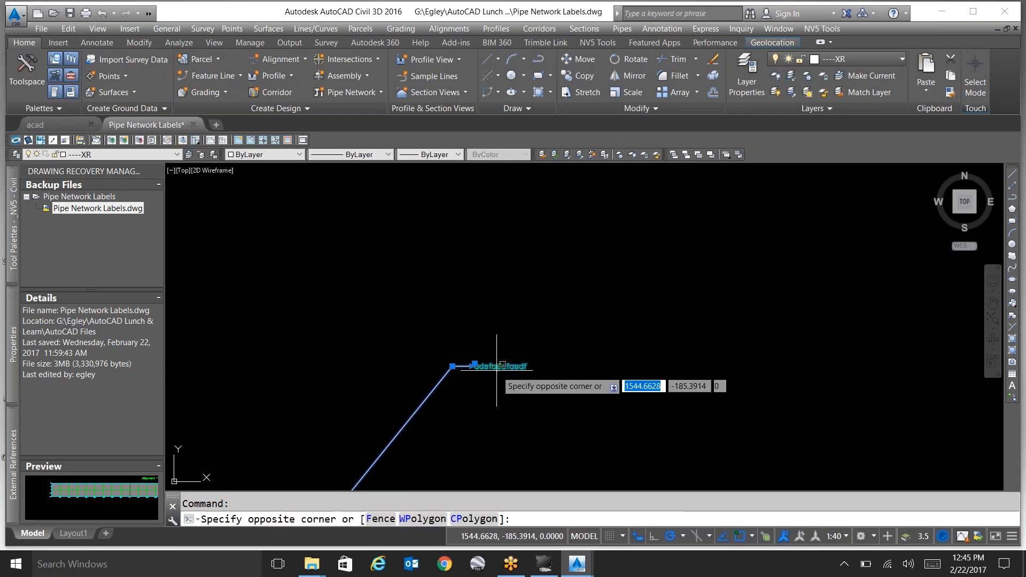
pyautogui.doubleClick(500, 367)
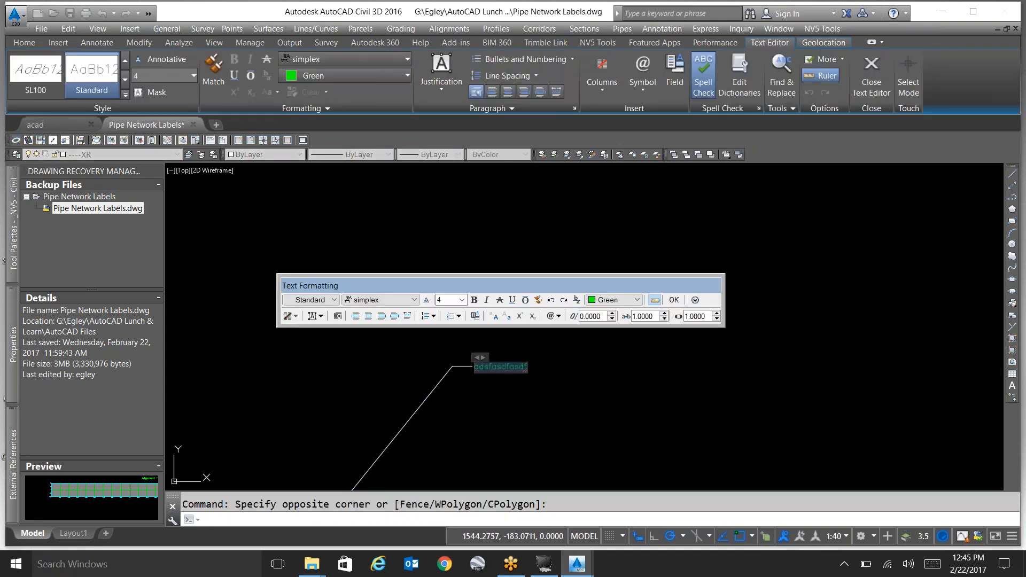
pyautogui.click(606, 303)
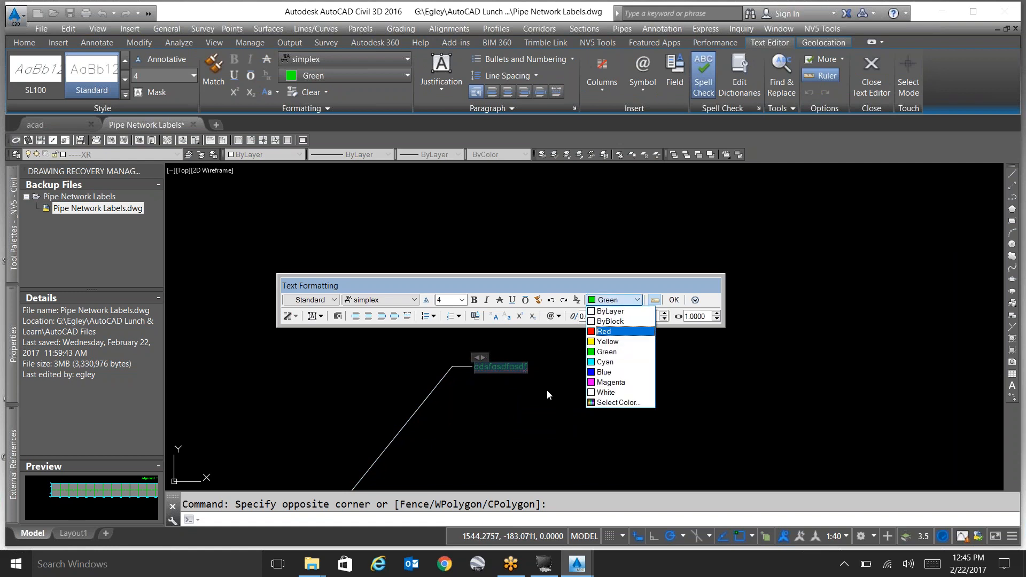
pyautogui.press('Escape')
pyautogui.press('Escape')
pyautogui.press('Escape')
# Load the application file Text_MLeaderMText-Color_(CLC).fas from the _SAN DIEGO folder, allowing the unsigned file to load.
pyautogui.write('A')
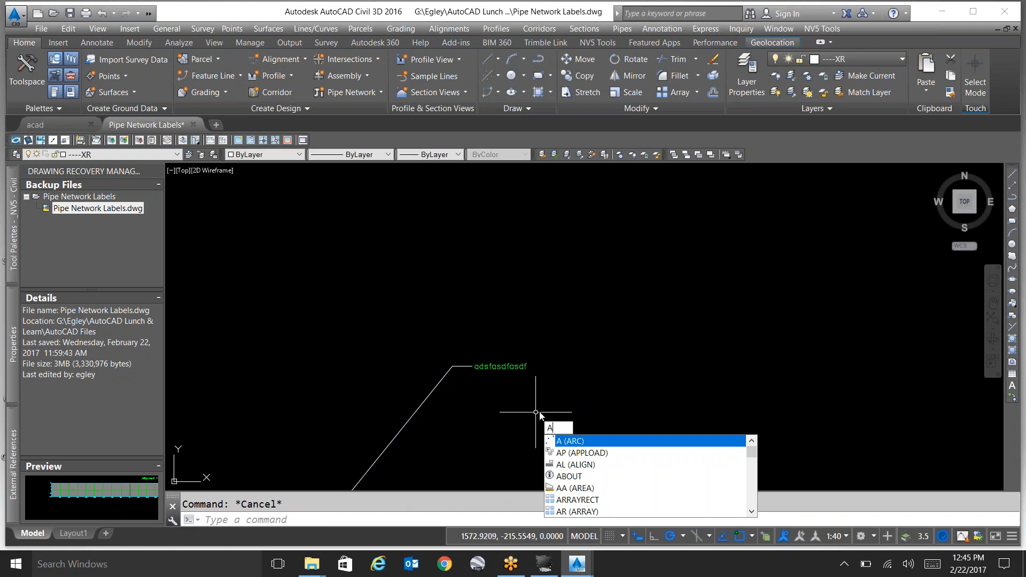
pyautogui.write('P')
pyautogui.press('Return')
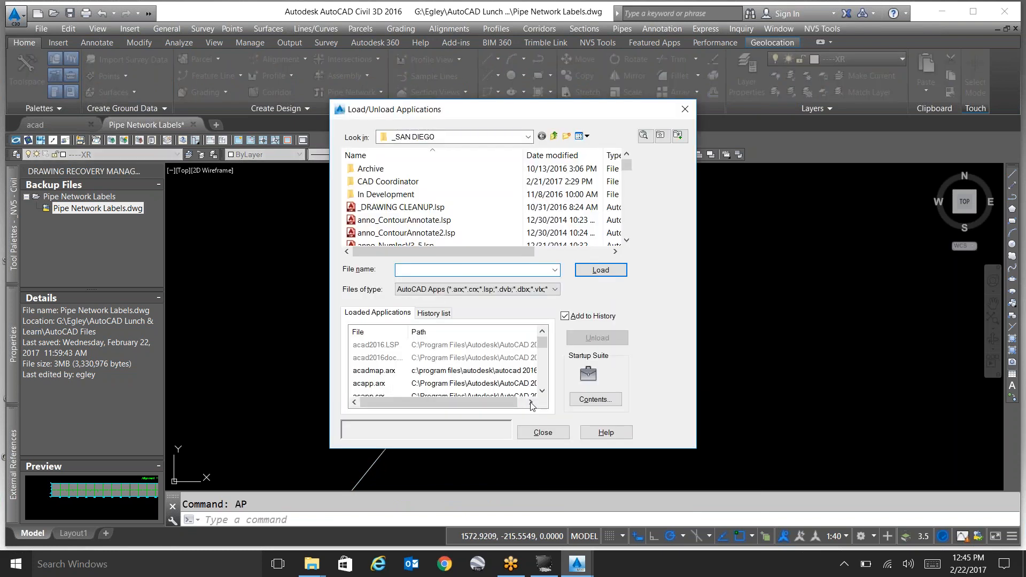
pyautogui.click(447, 228)
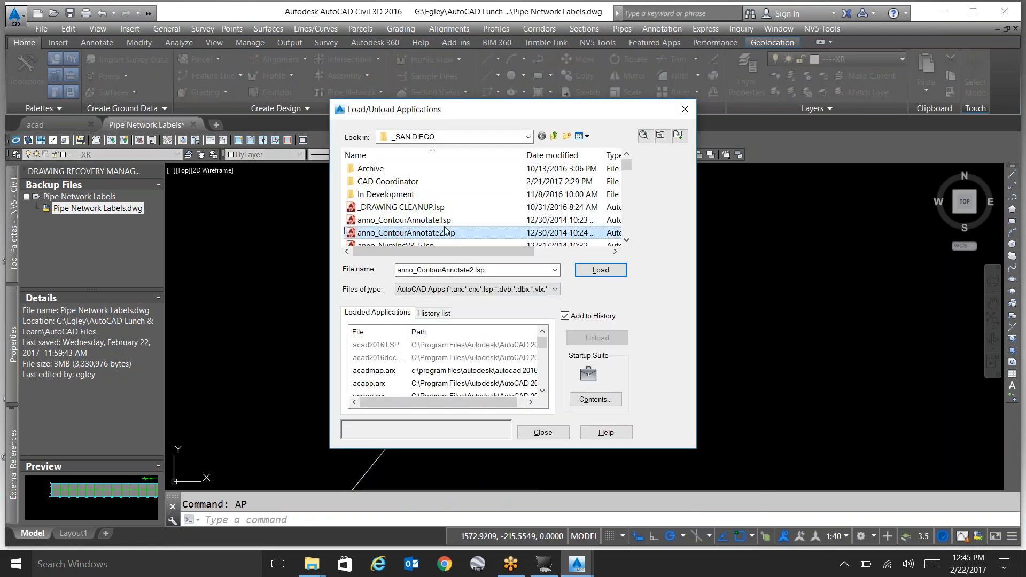
pyautogui.press('t')
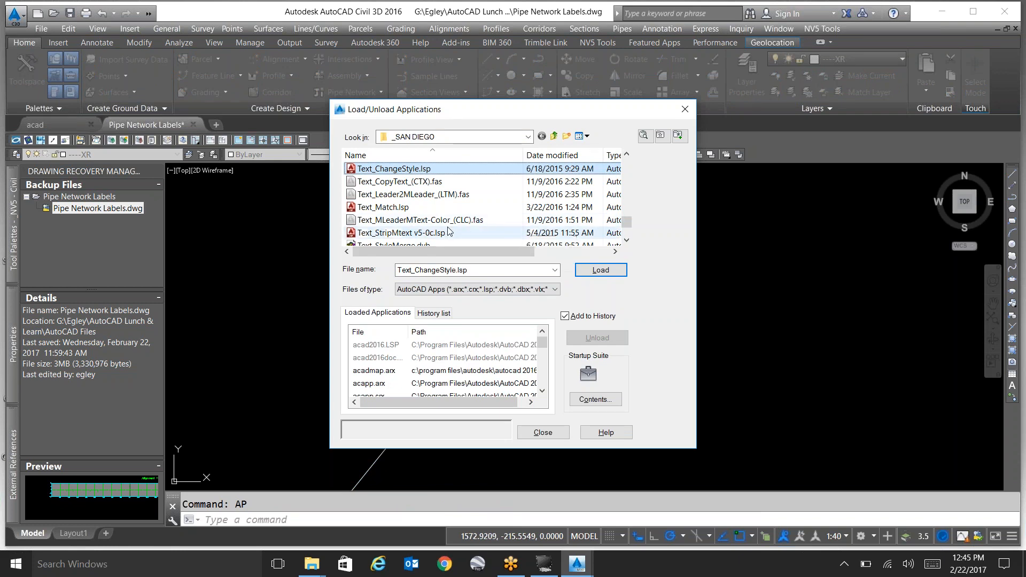
pyautogui.click(450, 221)
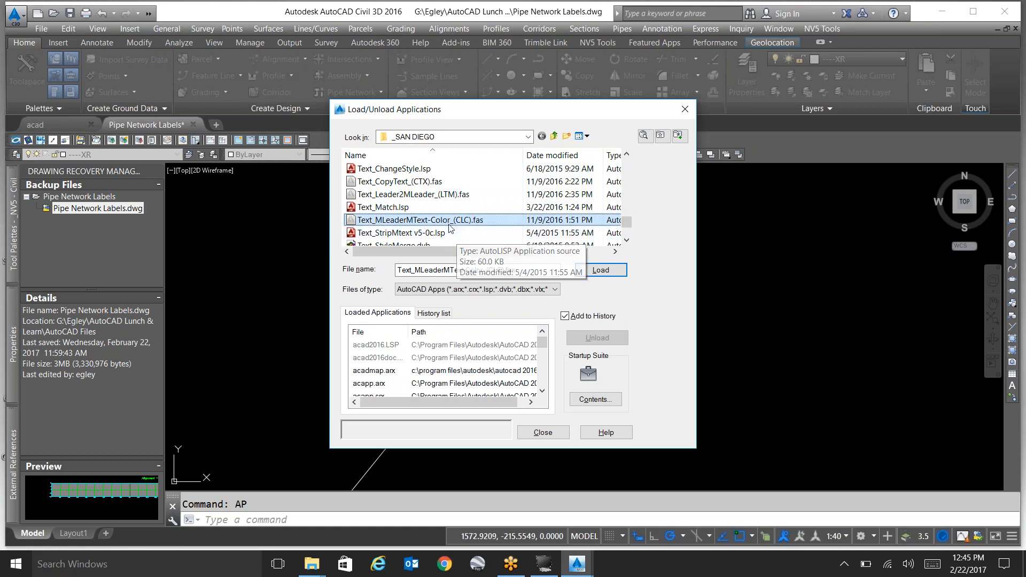
pyautogui.doubleClick(448, 220)
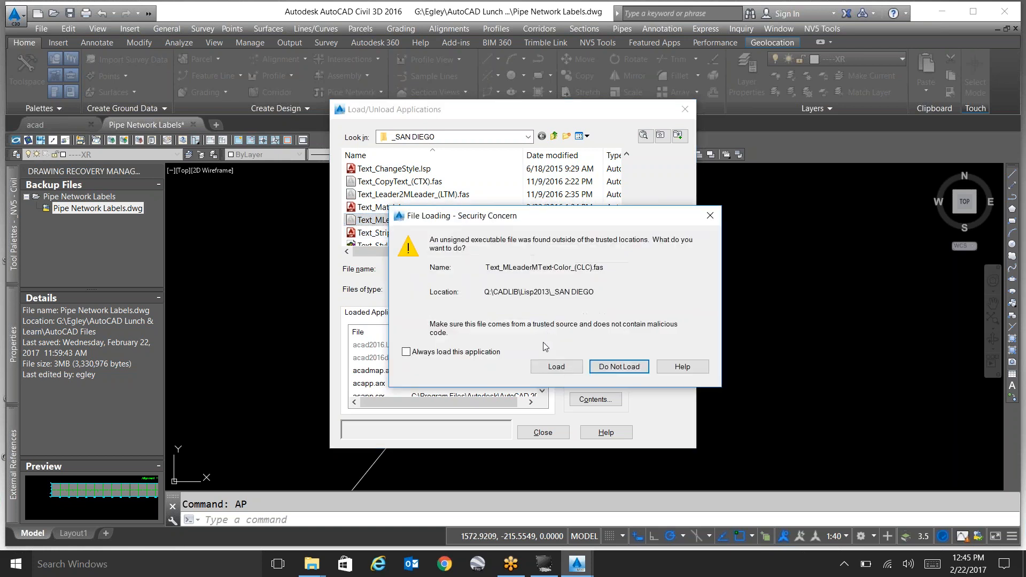
pyautogui.click(557, 367)
pyautogui.click(551, 438)
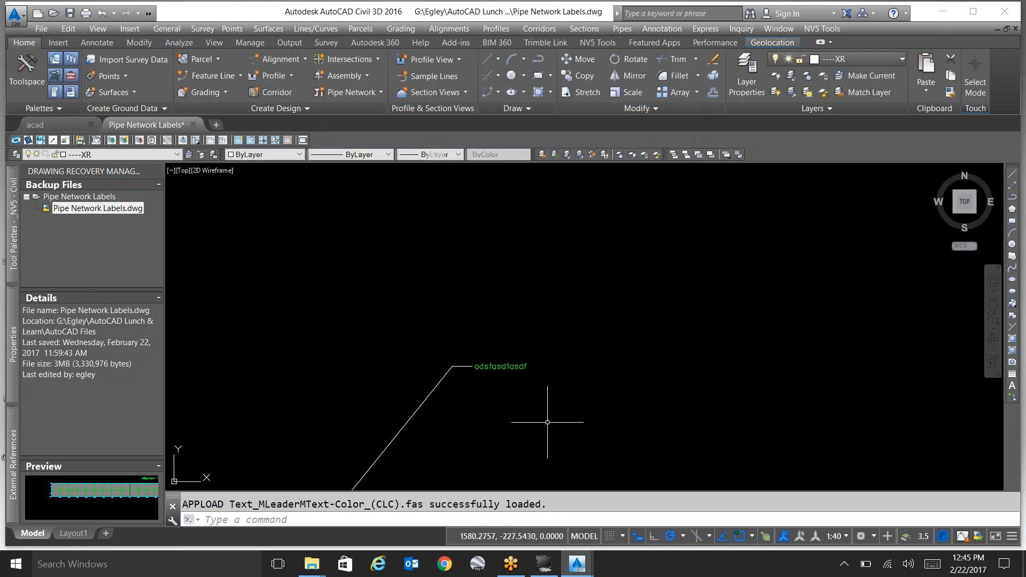
# Run the CLC routine on the "adsfasdfasdf" multileader and set its text colour to ByLayer.
pyautogui.write('clc')
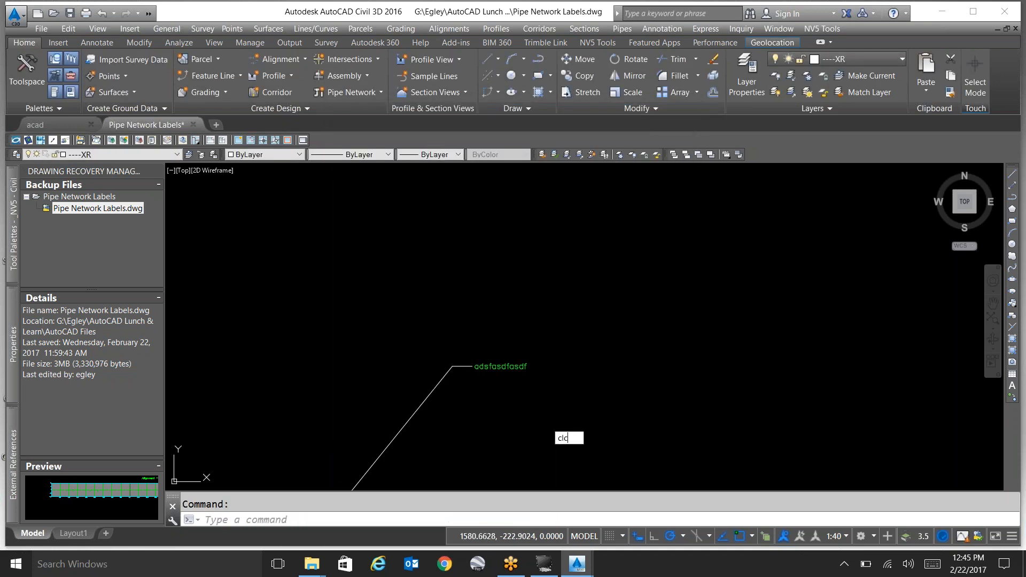
pyautogui.press('Return')
pyautogui.click(521, 373)
pyautogui.click(520, 366)
pyautogui.press('Return')
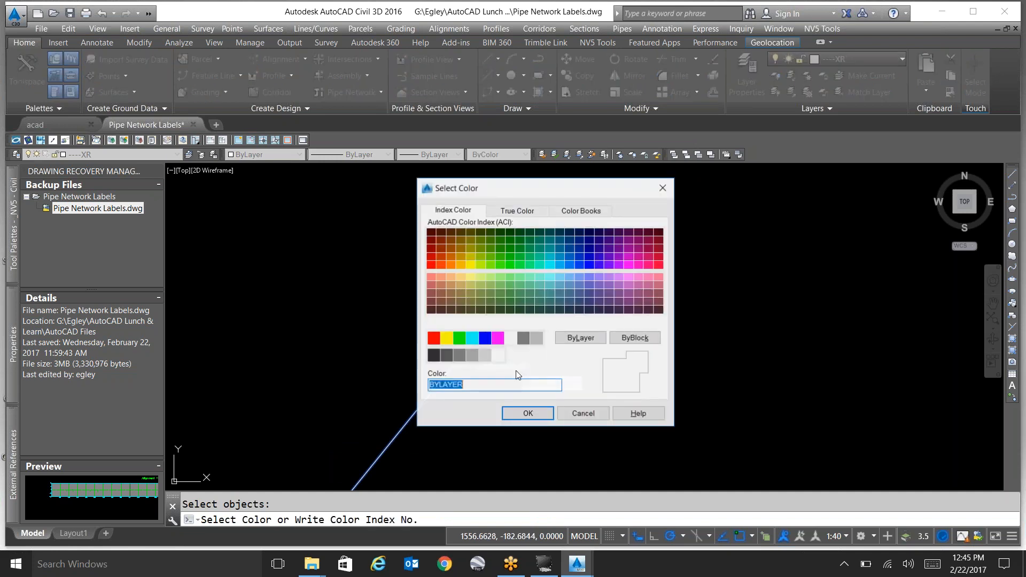
pyautogui.click(576, 341)
pyautogui.click(527, 413)
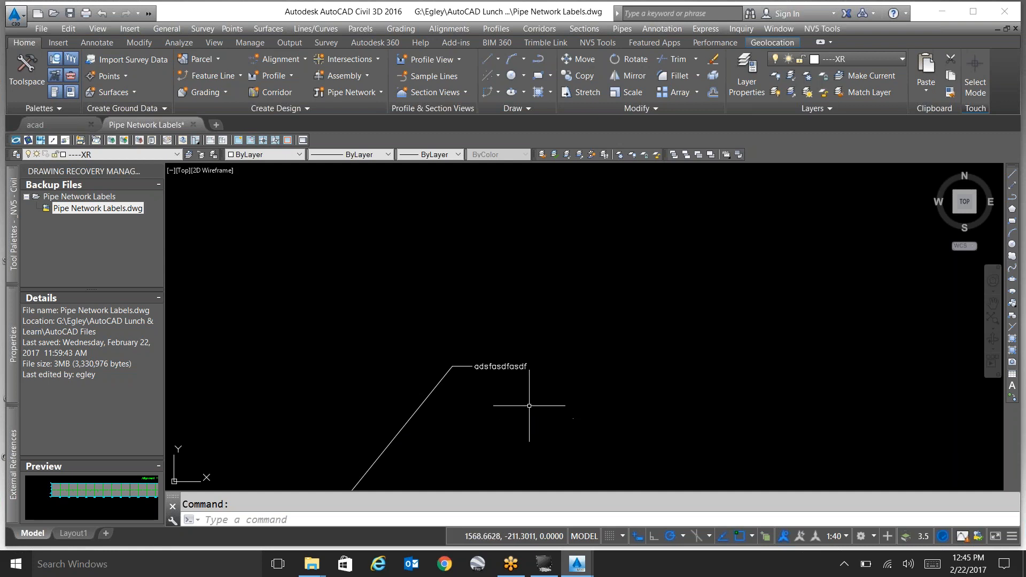
pyautogui.scroll(5, 487, 364)
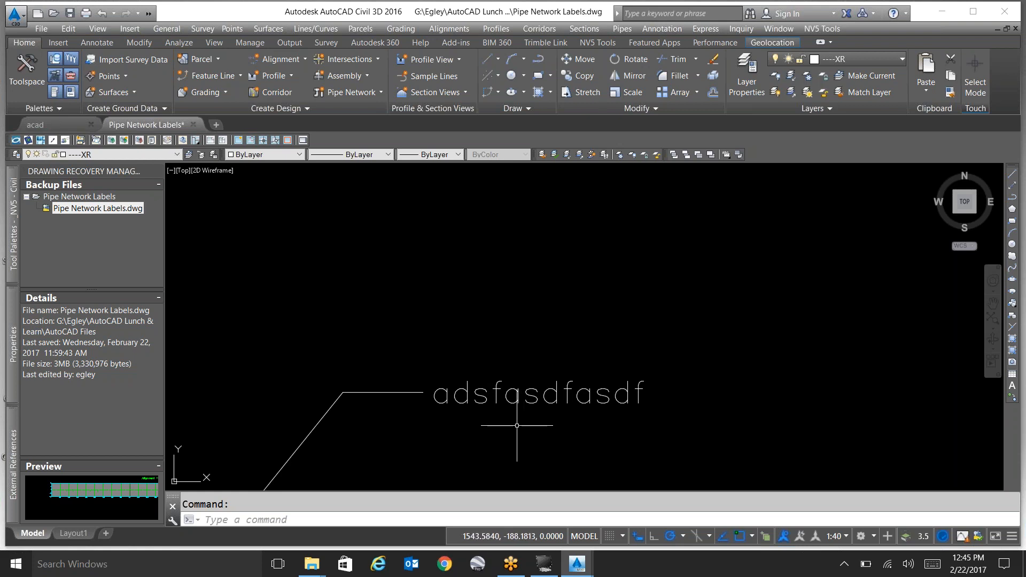
pyautogui.scroll(-6, 513, 369)
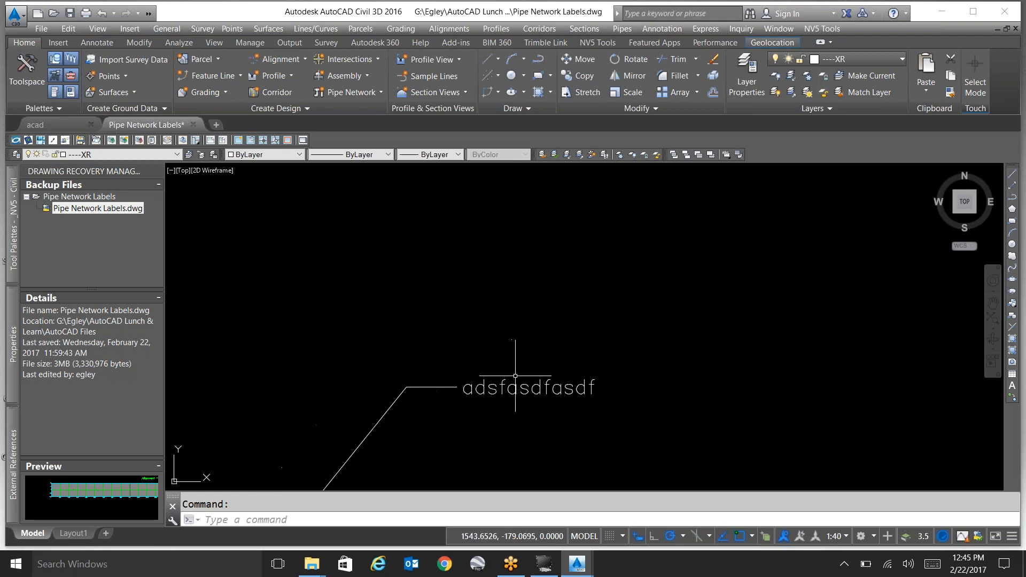
# Load the application file Text_CopyText_(CTX).fas from the _SAN DIEGO folder, allowing the unsigned file to load.
pyautogui.scroll(2, 557, 349)
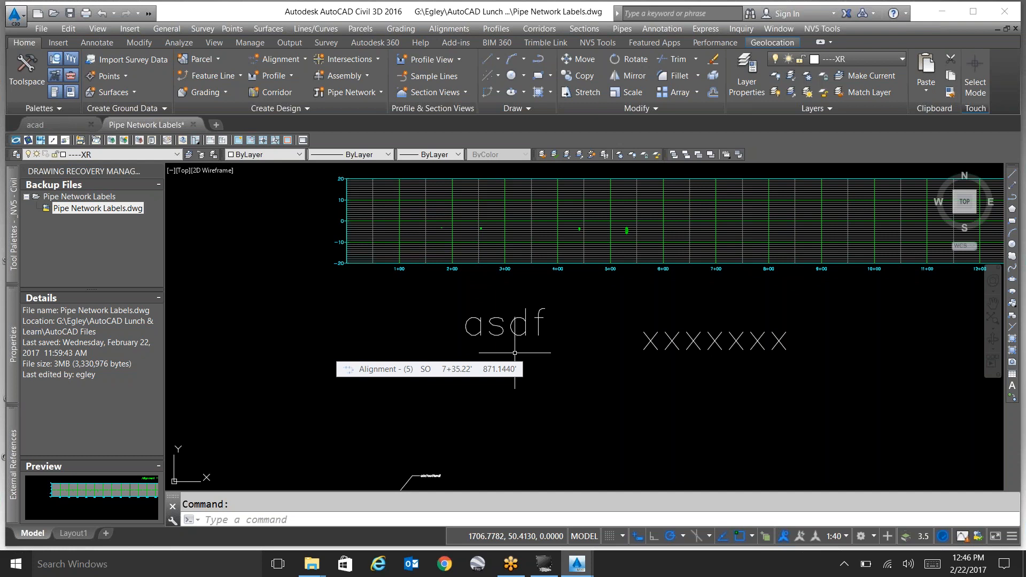
pyautogui.write('ap')
pyautogui.press('Return')
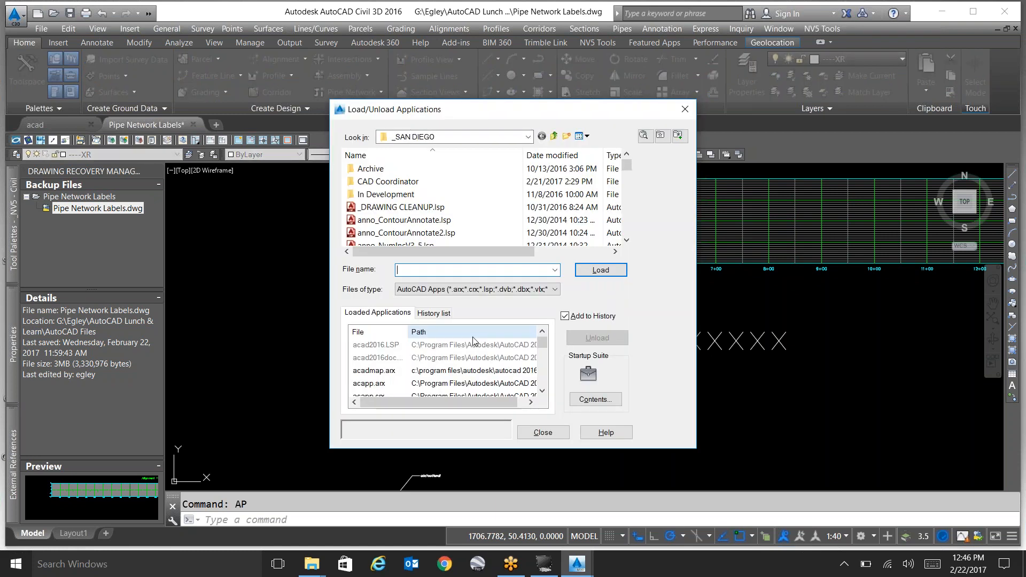
pyautogui.click(437, 242)
pyautogui.press('t')
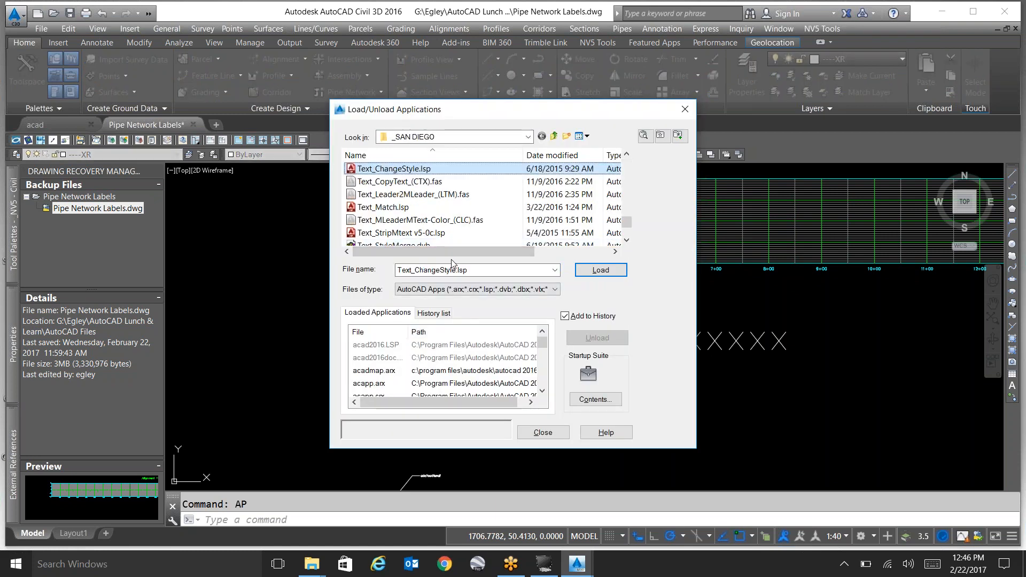
pyautogui.click(423, 183)
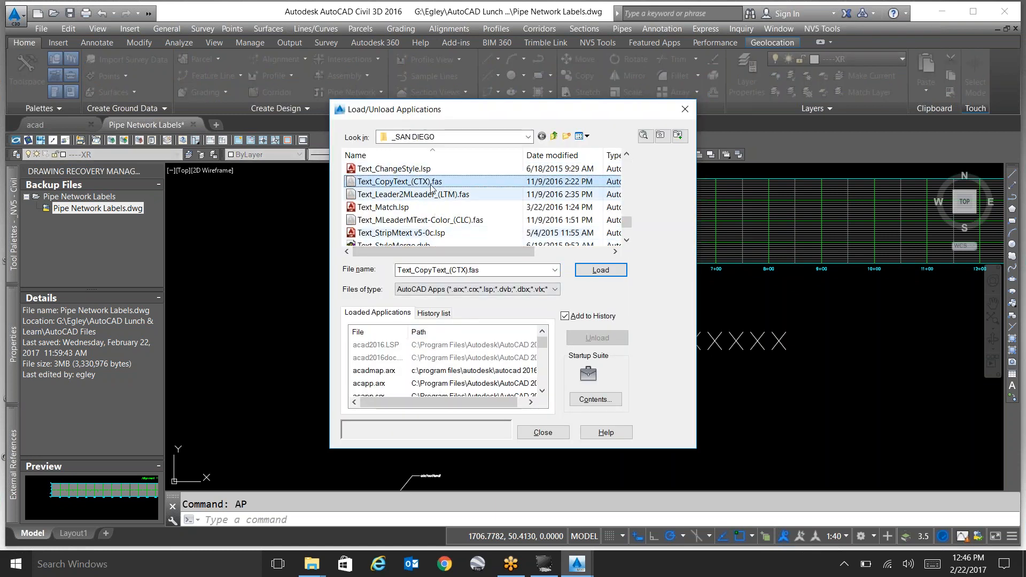
pyautogui.click(429, 182)
pyautogui.click(440, 194)
pyautogui.doubleClick(432, 183)
pyautogui.click(558, 369)
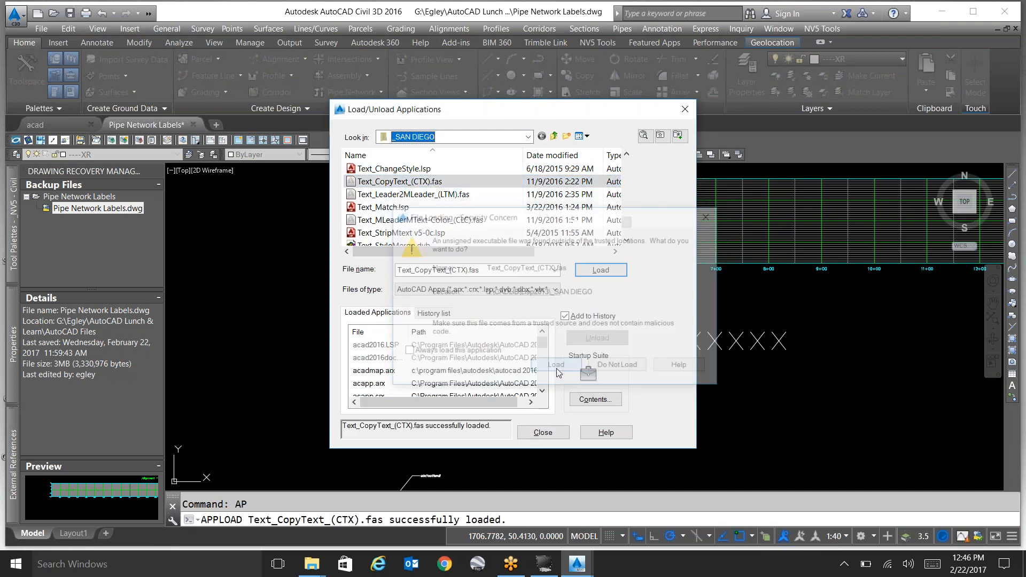
pyautogui.click(559, 438)
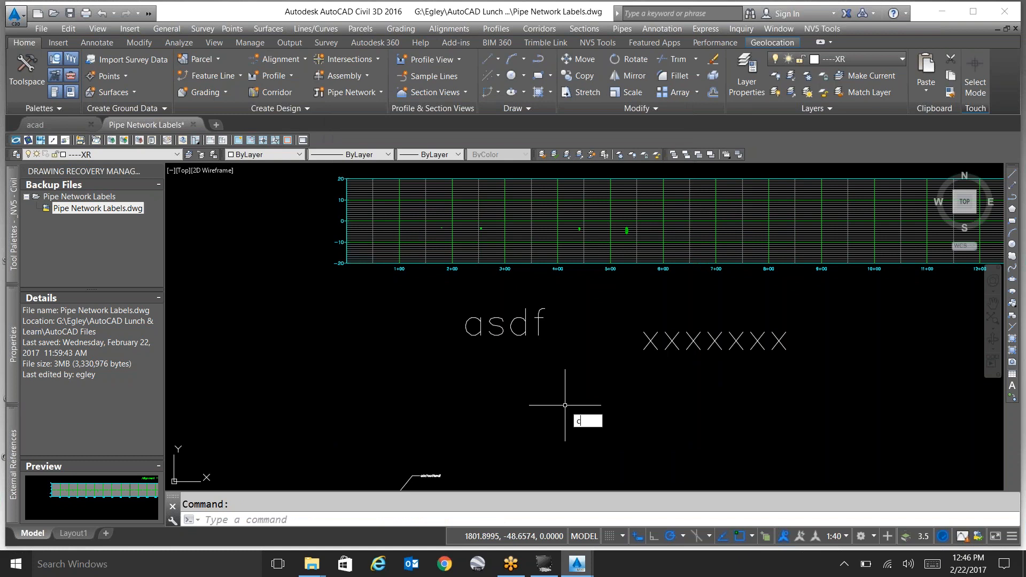
# Copy the "asdf" content onto the "xxxxxxx" text with the CTX routine, and undo the replacement.
pyautogui.write('ctx')
pyautogui.press('Return')
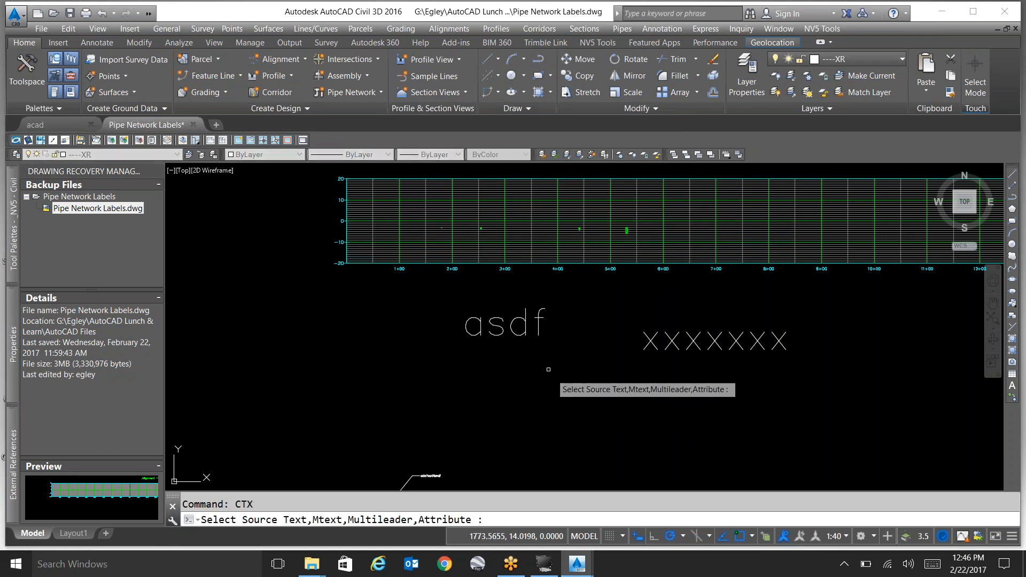
pyautogui.click(513, 321)
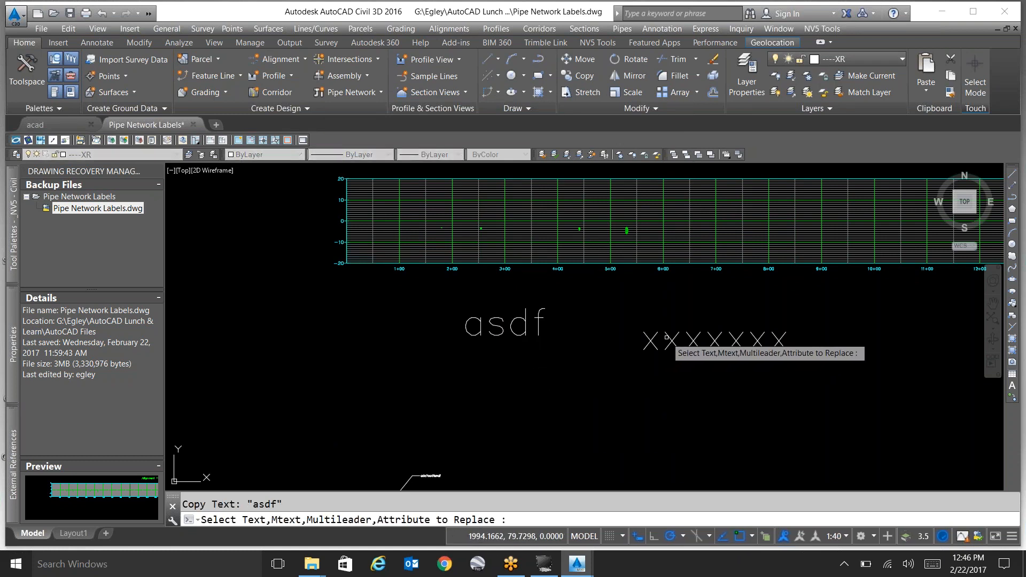
pyautogui.click(667, 336)
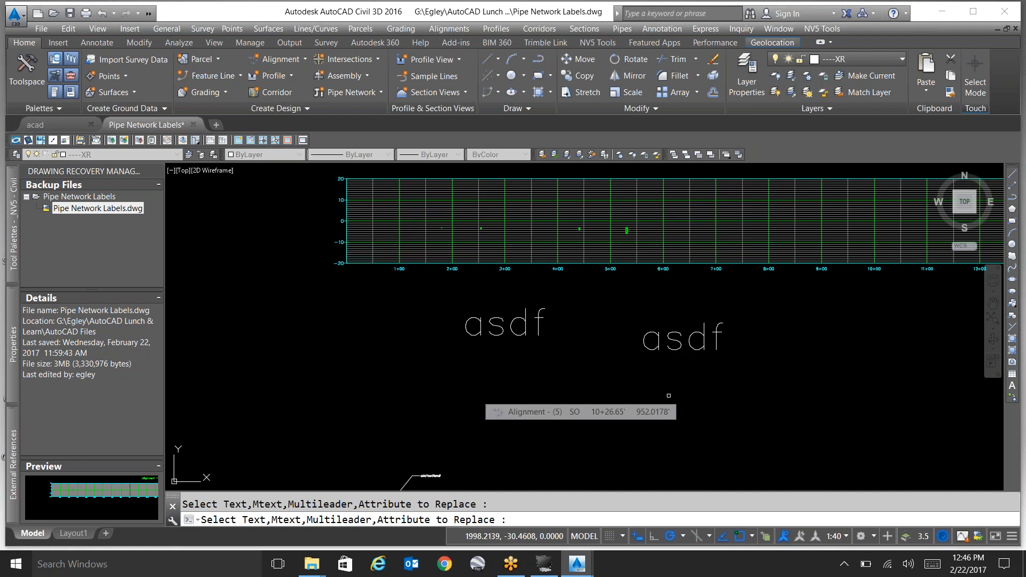
pyautogui.press('Escape')
pyautogui.hotkey('ctrl', 'z')
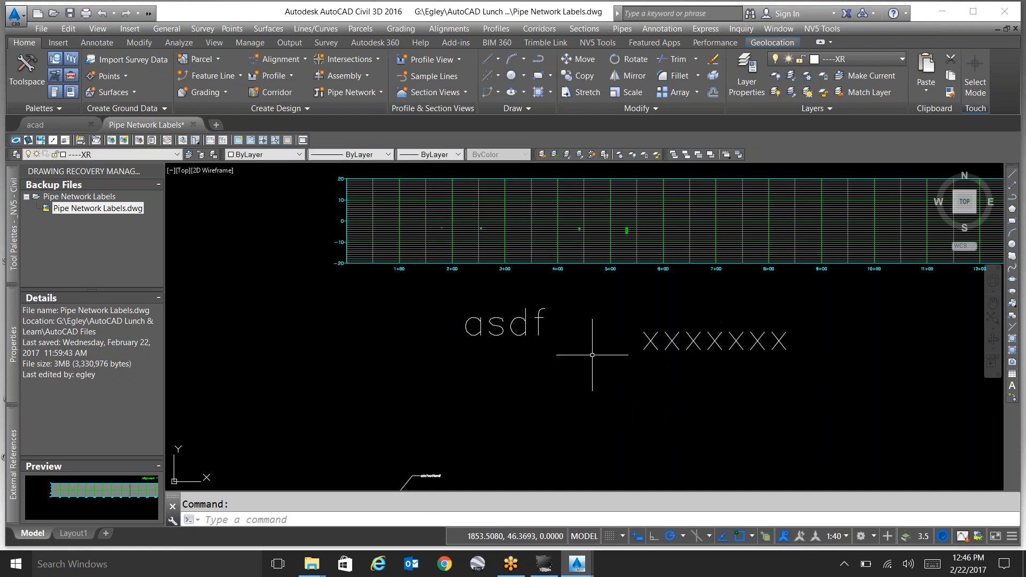
# Replace the "xxxxxxx" text by manually copying and pasting the "asdf" content in the text editor, and undo the edit.
pyautogui.doubleClick(536, 327)
pyautogui.hotkey('ctrl', 'c')
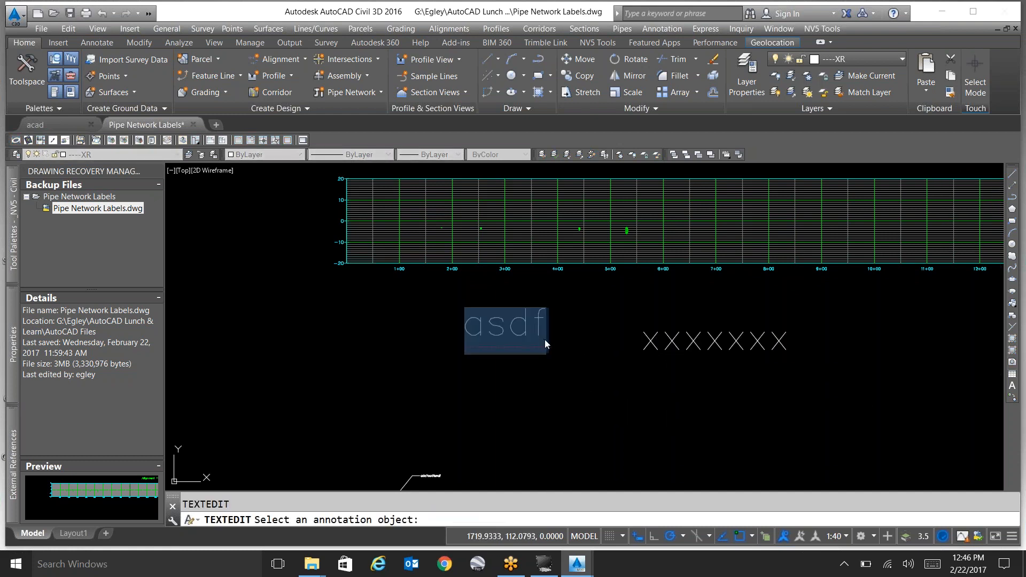
pyautogui.click(621, 378)
pyautogui.doubleClick(653, 343)
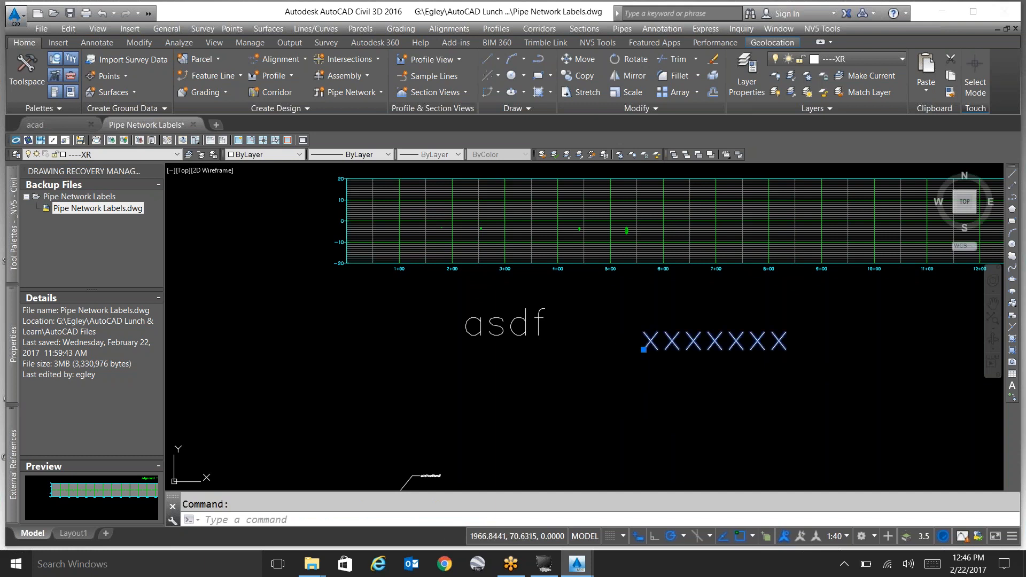
pyautogui.hotkey('ctrl', 'v')
pyautogui.click(683, 398)
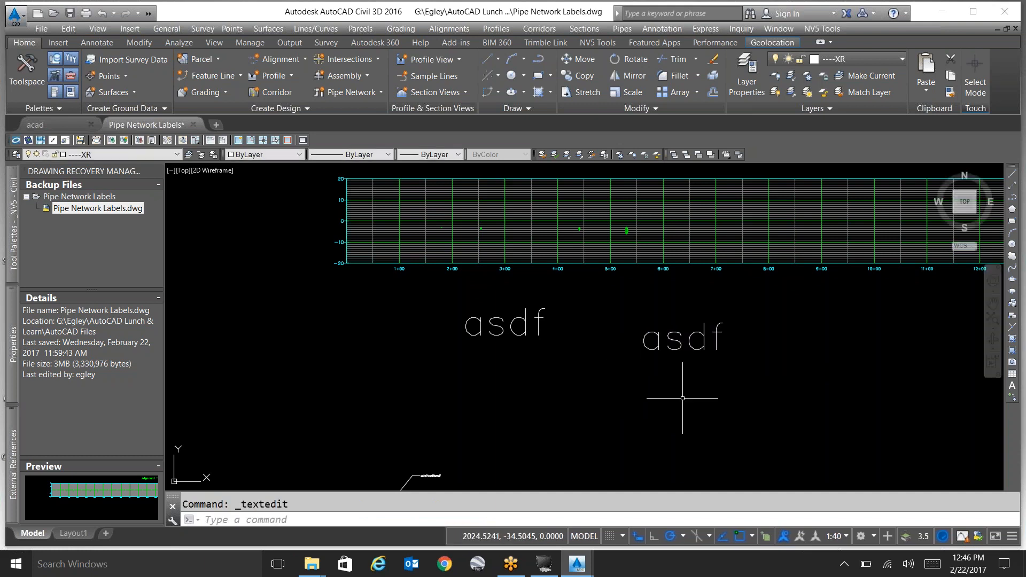
pyautogui.hotkey('ctrl', 'z')
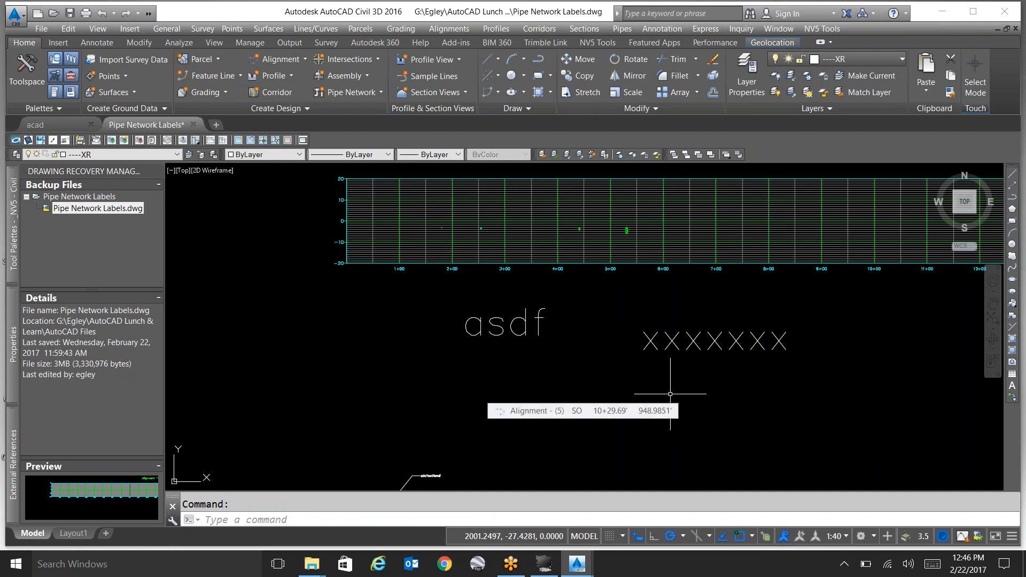
# Run the CTX routine again with "asdf" as the source text and "xxxxxxx" as the text to replace.
pyautogui.write('ct')
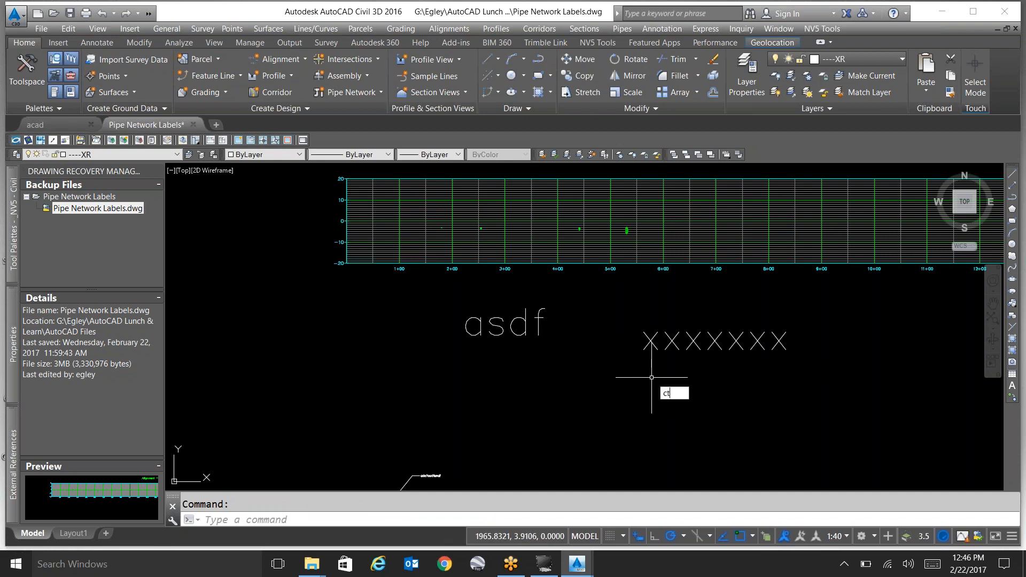
pyautogui.write('x')
pyautogui.press('Return')
pyautogui.click(536, 328)
pyautogui.click(538, 328)
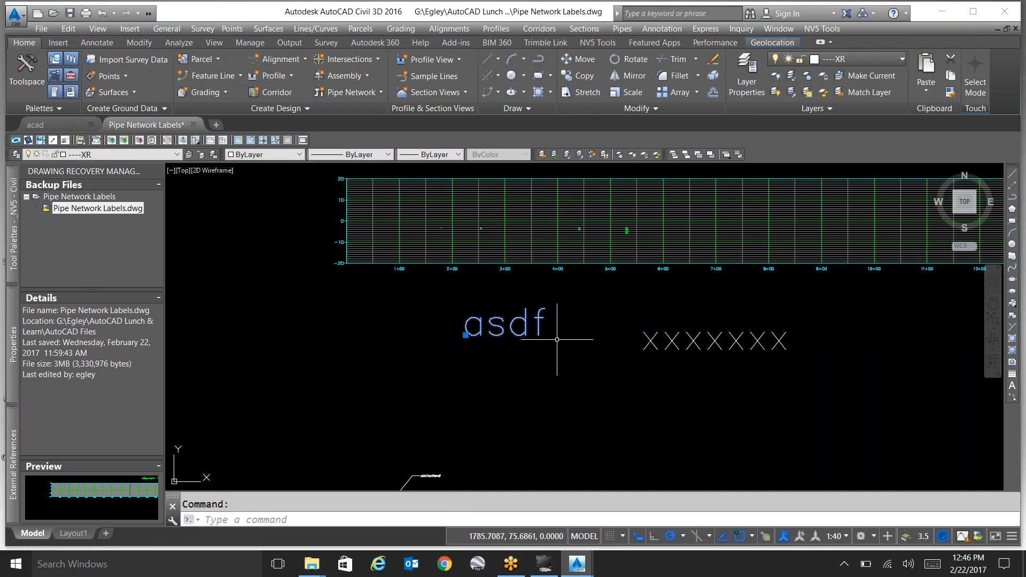
pyautogui.press('Return')
pyautogui.click(545, 329)
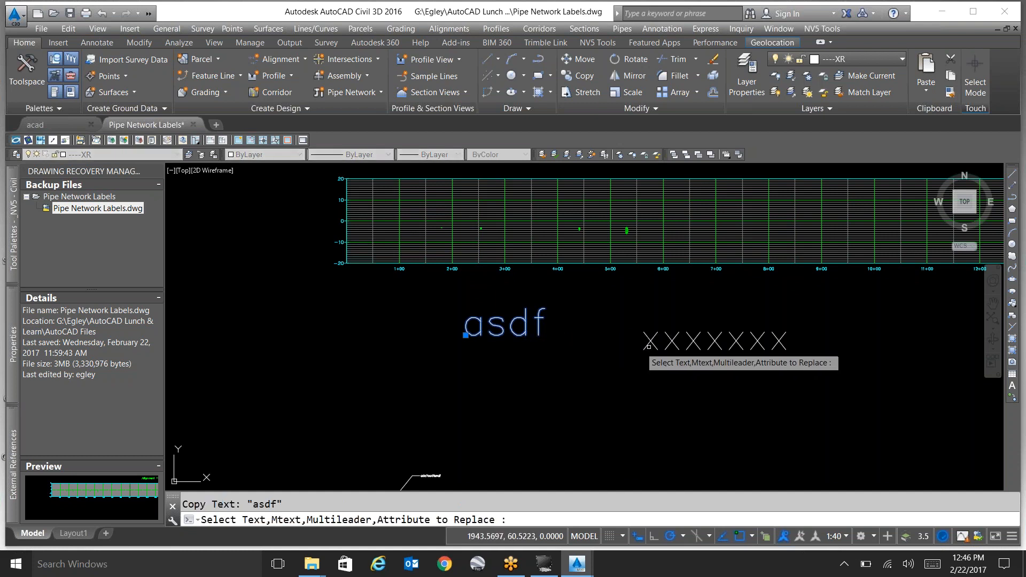
pyautogui.click(653, 349)
pyautogui.press('Return')
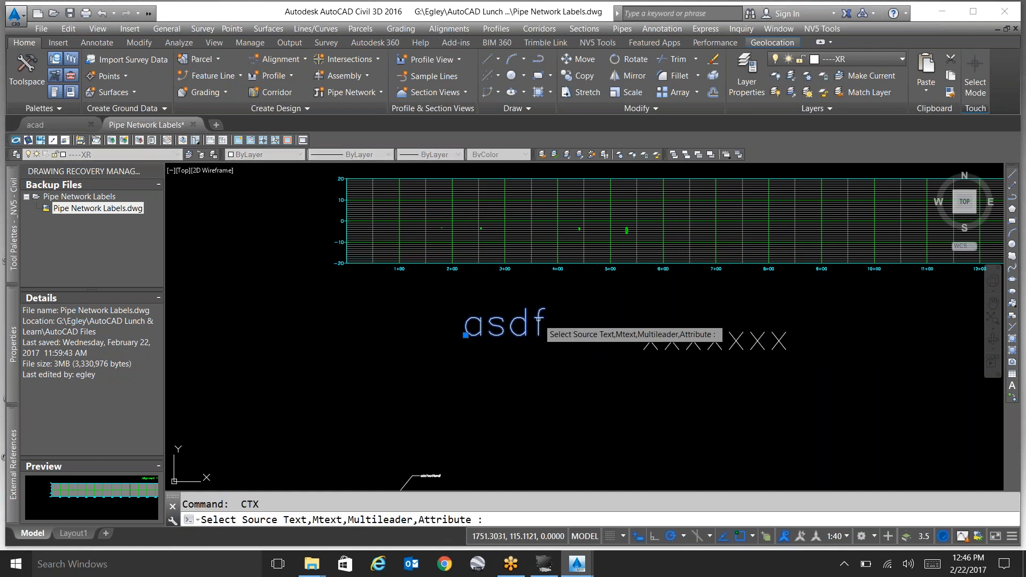
pyautogui.click(539, 321)
pyautogui.click(653, 353)
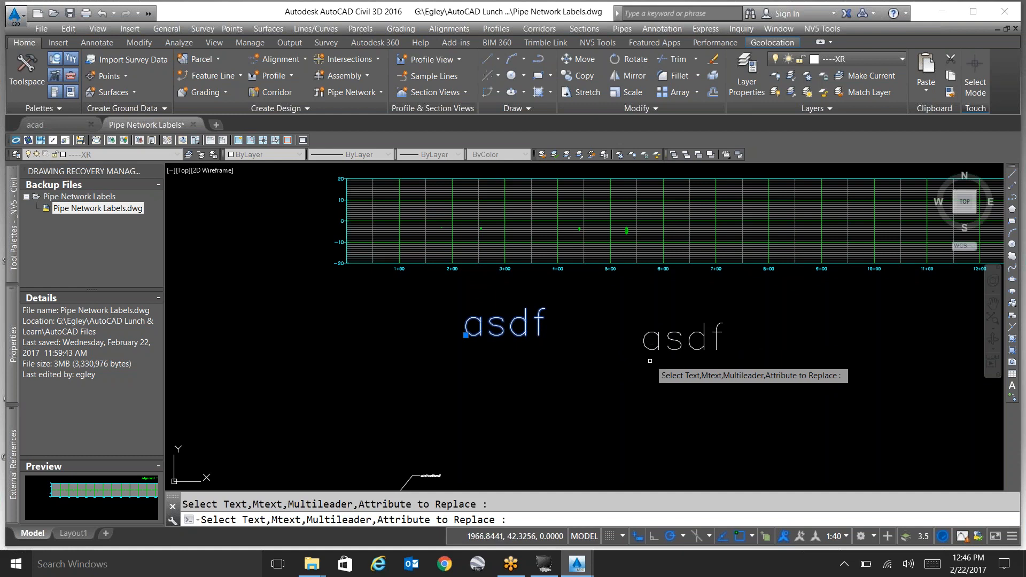
pyautogui.press('Return')
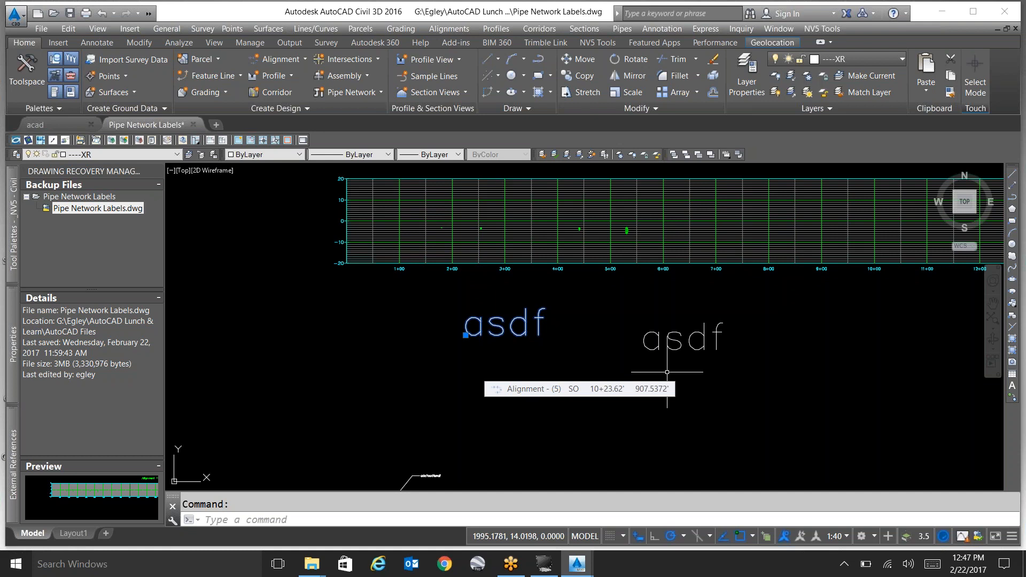
pyautogui.press('Escape')
# Create a multiline text below the first "asdf" with three lines: "asdfasdf", "asdffasdf" and "asdfsadf".
pyautogui.write('mtext')
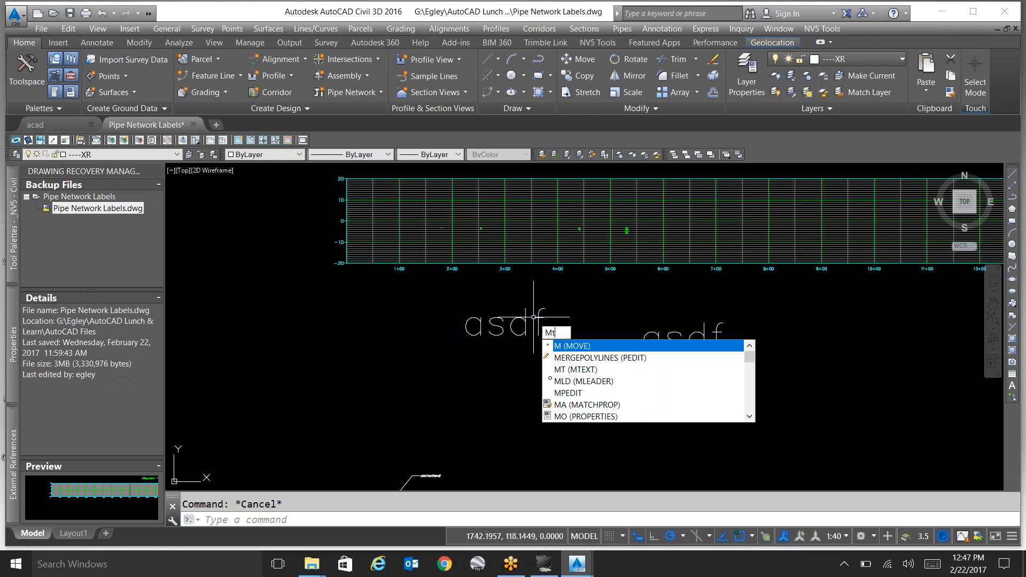
pyautogui.press('Return')
pyautogui.click(451, 375)
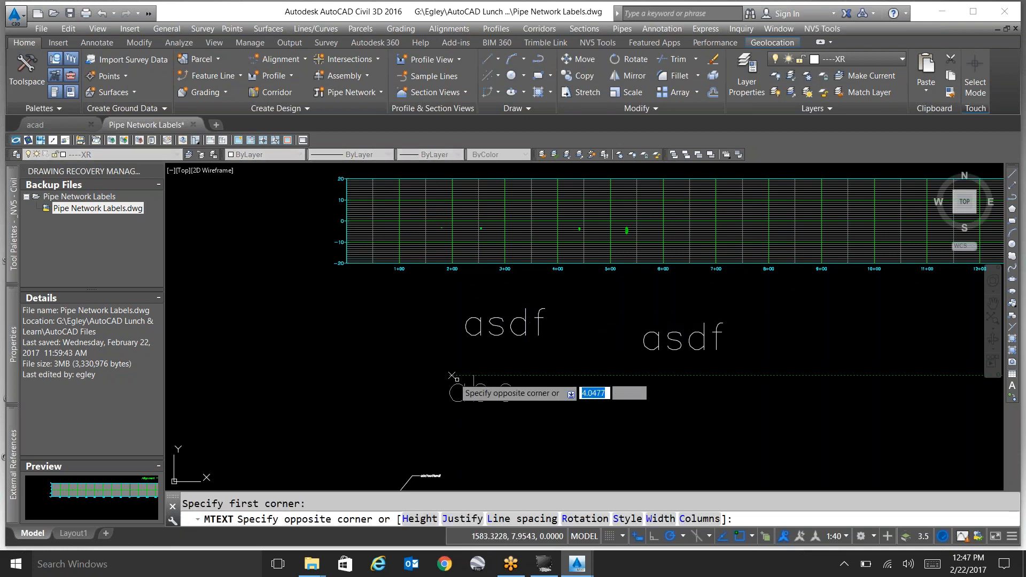
pyautogui.click(551, 432)
pyautogui.write('asdfasdf')
pyautogui.press('Return')
pyautogui.write('asdffasdf')
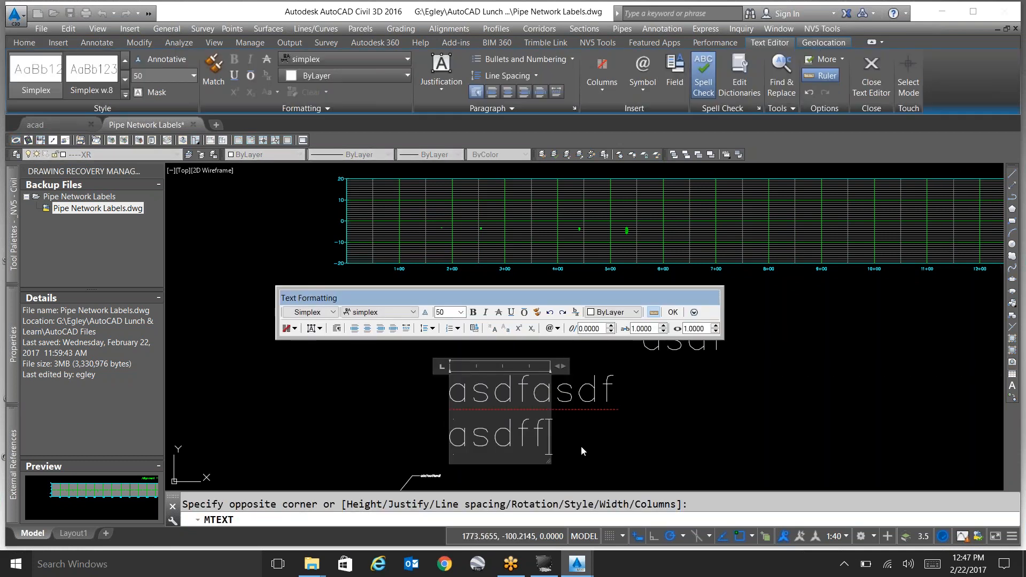
pyautogui.press('Return')
pyautogui.write('asdfsadf')
pyautogui.click(600, 386)
pyautogui.scroll(-5, 597, 387)
pyautogui.scroll(5, 598, 412)
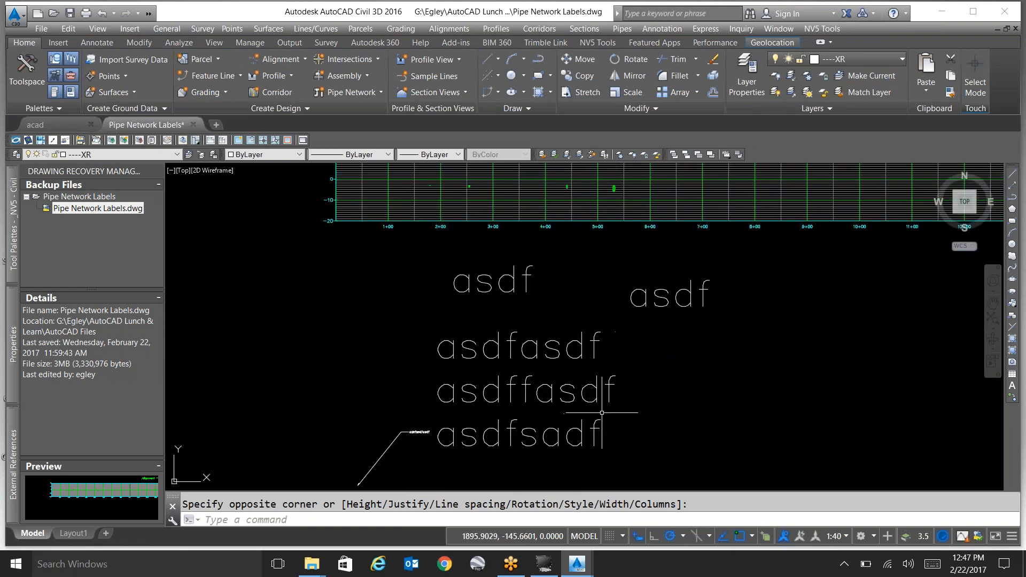
# Copy the three-line text's content onto the separate "asdf" text beside it with the CTX routine.
pyautogui.write('ctx')
pyautogui.press('Return')
pyautogui.click(559, 353)
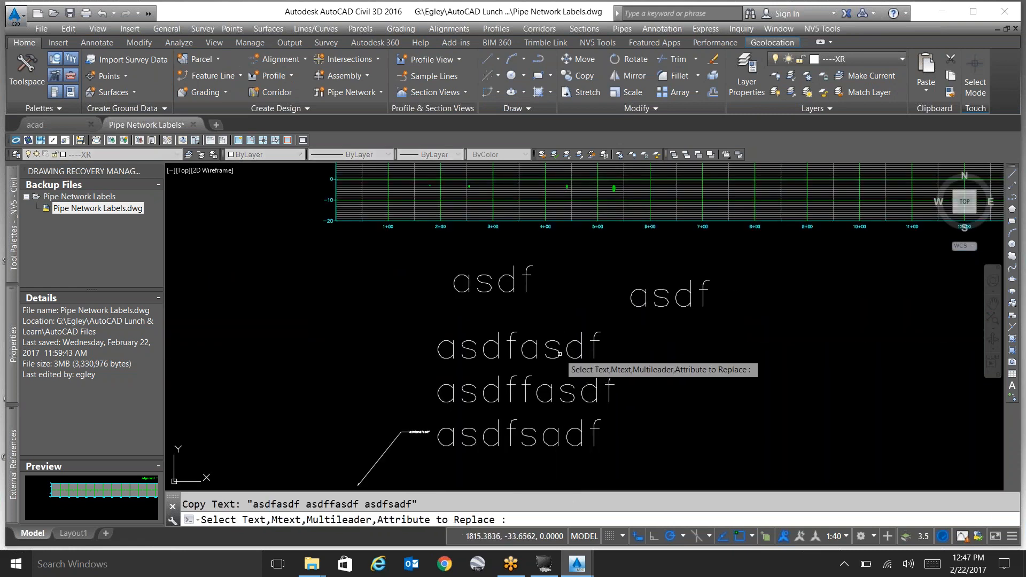
pyautogui.click(643, 305)
pyautogui.scroll(-2, 631, 337)
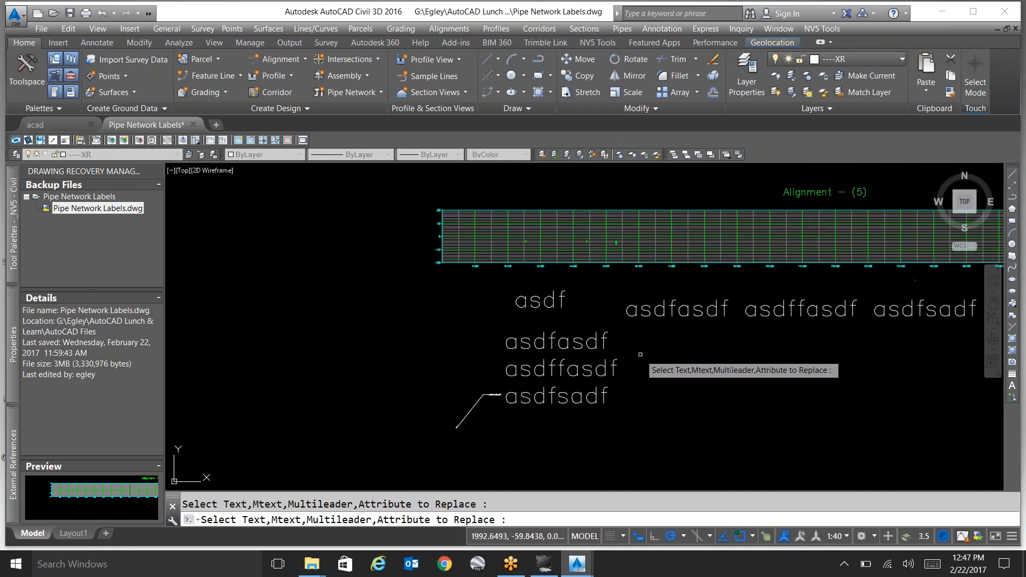
pyautogui.press('Escape')
# Explode the three-line multiline text into single-line text objects and check that each line selects separately.
pyautogui.click(574, 347)
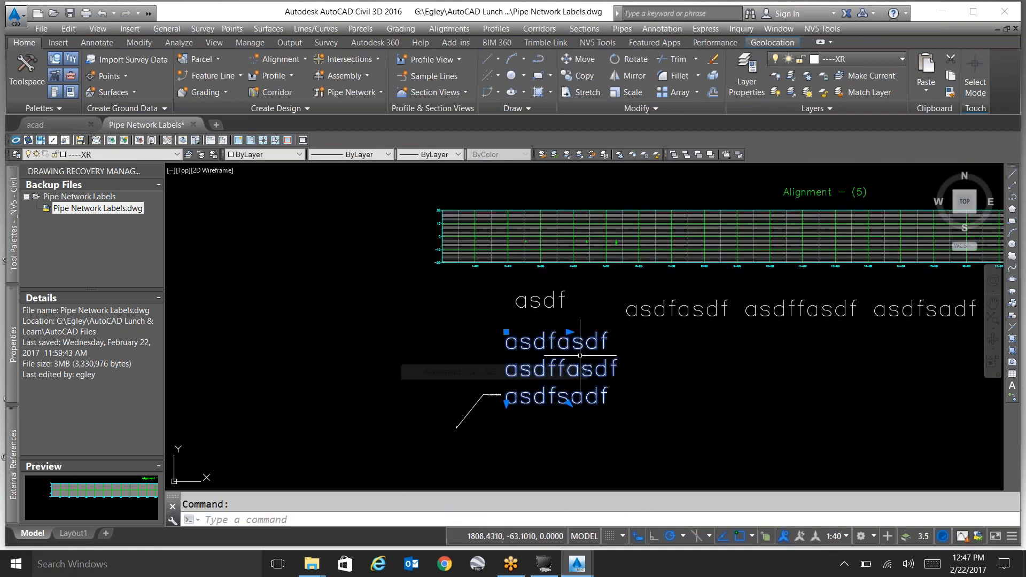
pyautogui.write('x')
pyautogui.press('Return')
pyautogui.click(564, 346)
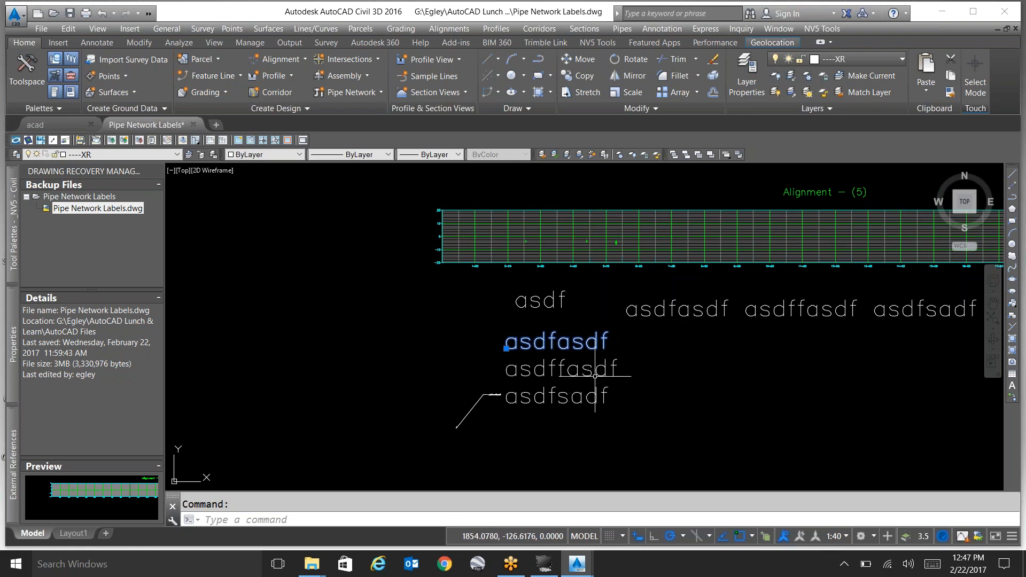
pyautogui.press('Escape')
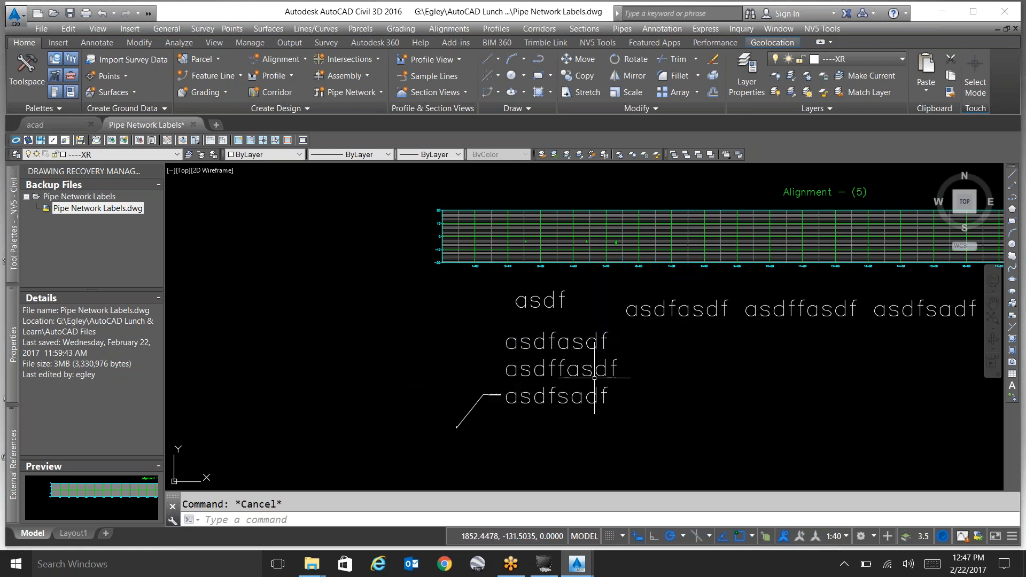
pyautogui.click(587, 415)
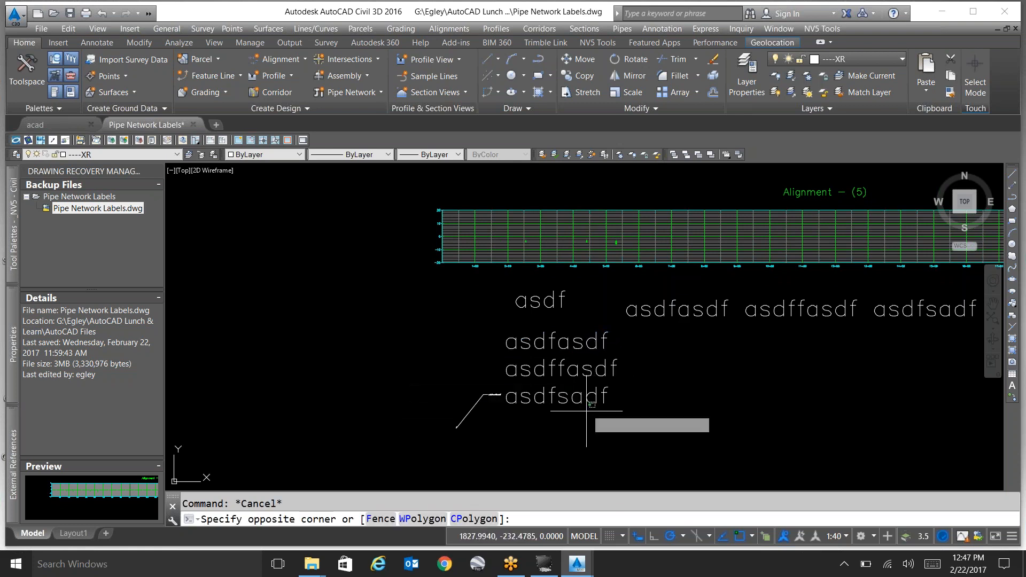
pyautogui.click(567, 346)
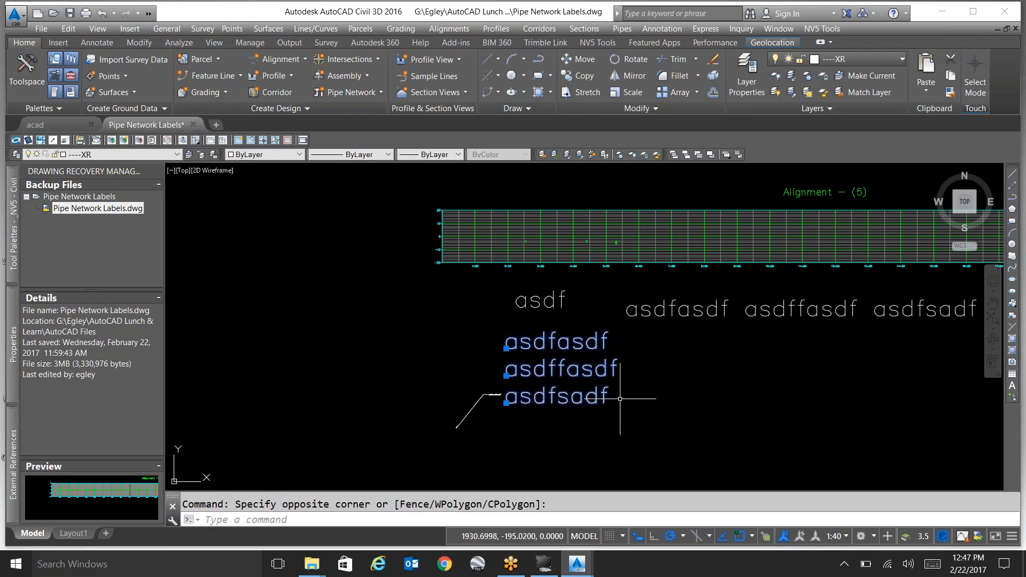
pyautogui.press('Escape')
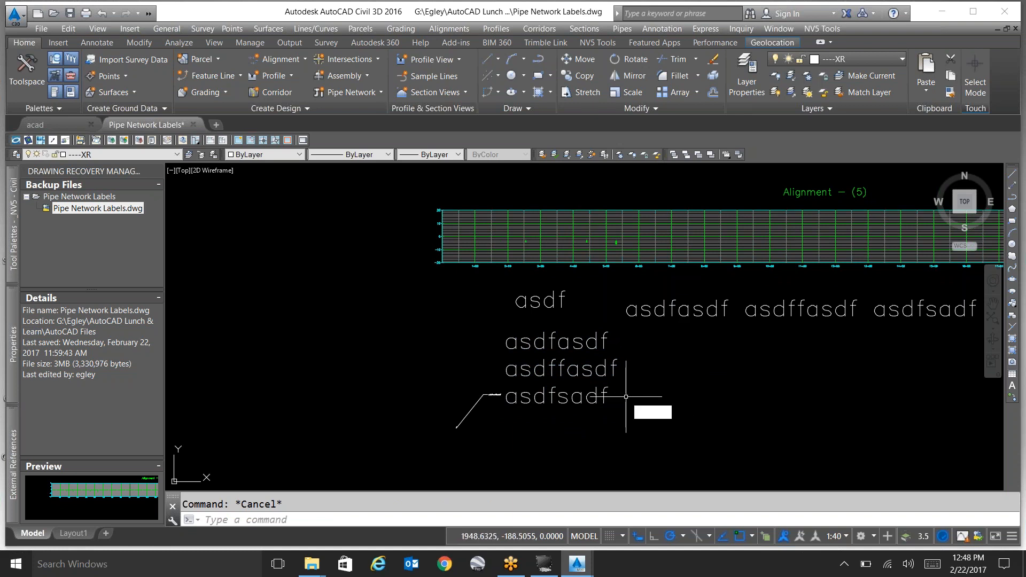
# Draw a leader with a short horizontal landing in the empty area beside the exploded lines, using the annotation option None.
pyautogui.write('leader')
pyautogui.press('Return')
pyautogui.click(663, 432)
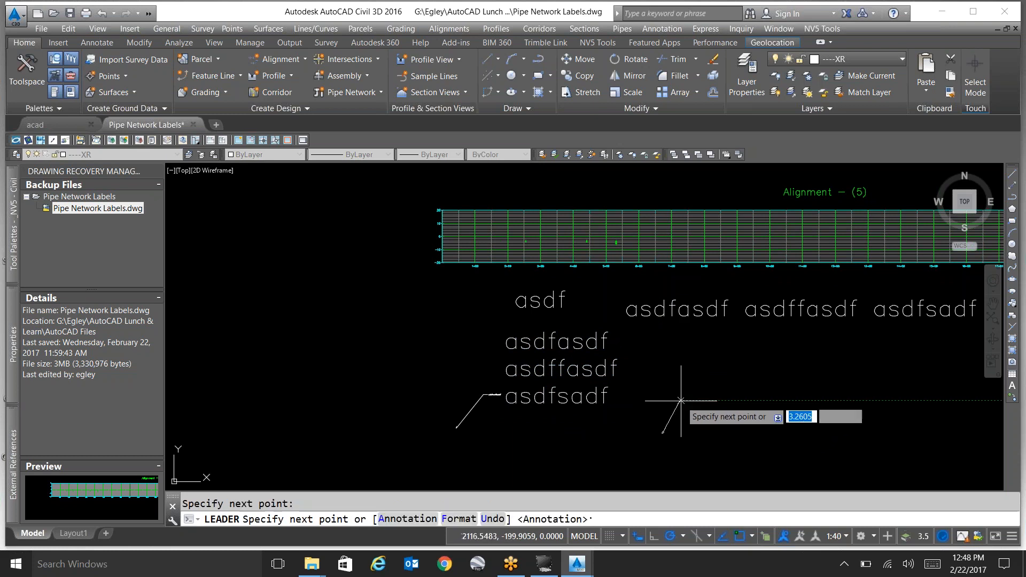
pyautogui.scroll(6, 681, 400)
pyautogui.click(693, 401)
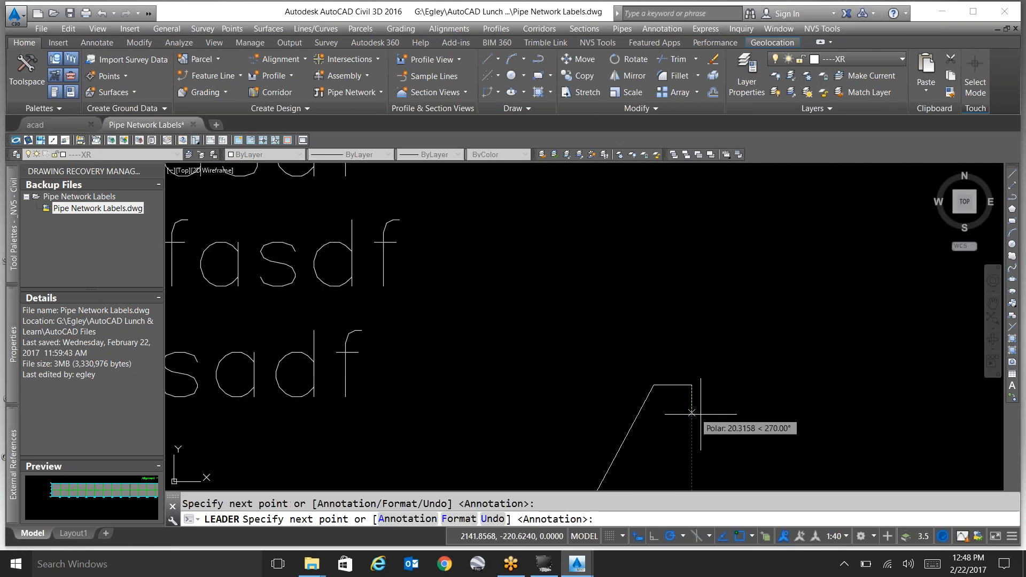
pyautogui.press('Return')
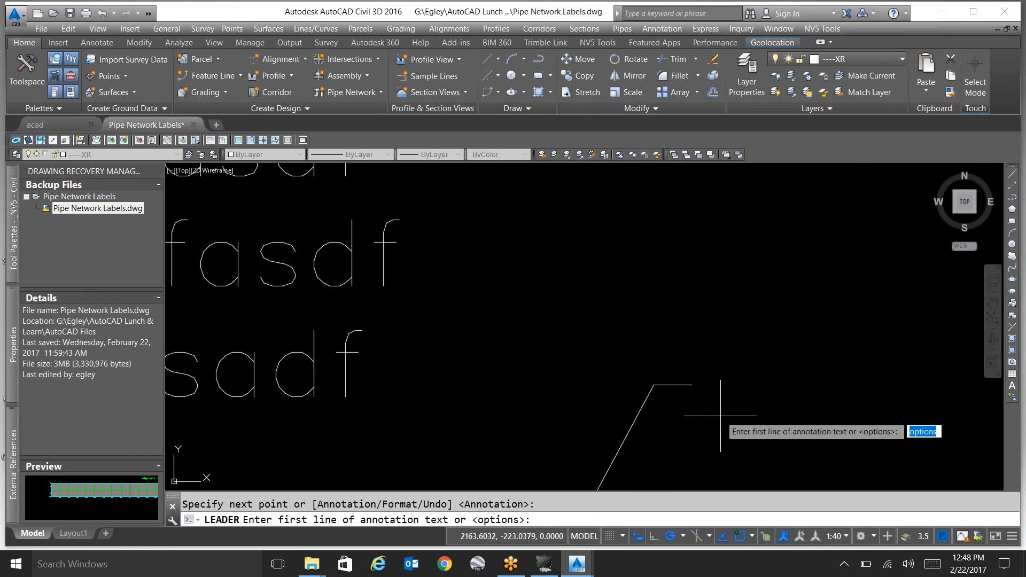
pyautogui.press('Return')
pyautogui.write('none')
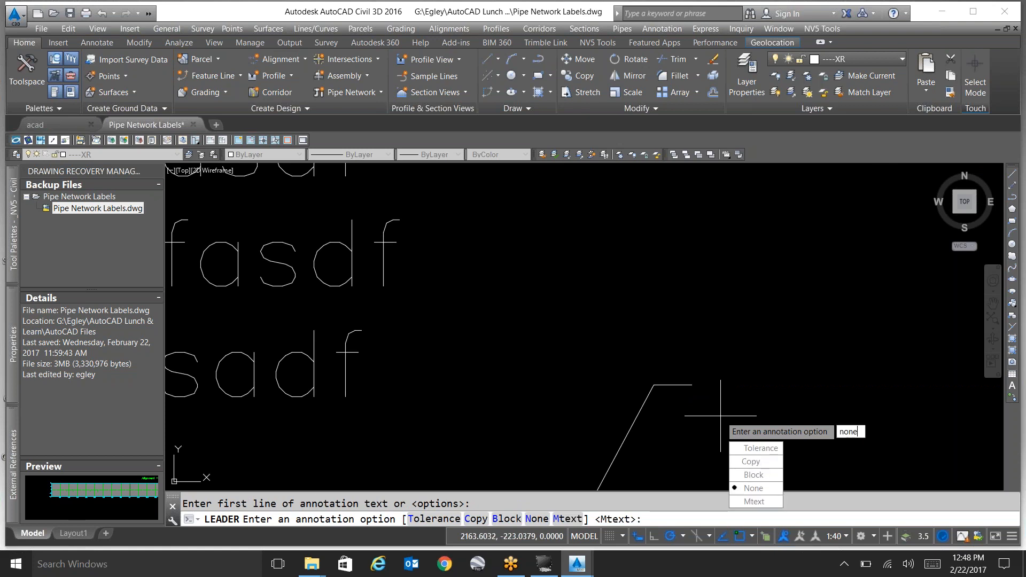
pyautogui.press('Return')
pyautogui.scroll(-4, 650, 334)
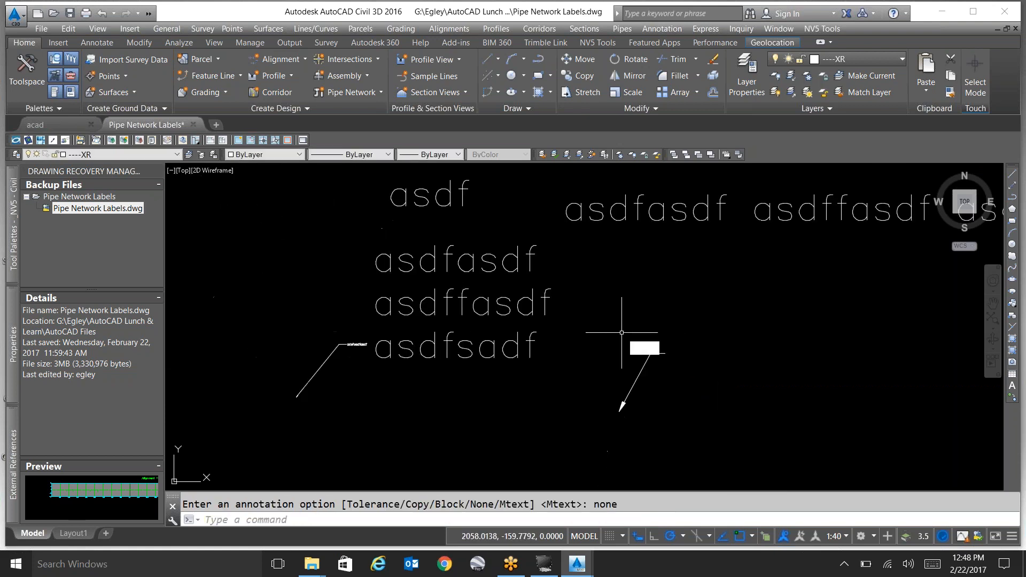
# Copy the single "asdf" text to the end of the new leader's landing and check that leader and text select separately.
pyautogui.press('Return')
pyautogui.click(447, 199)
pyautogui.click(441, 197)
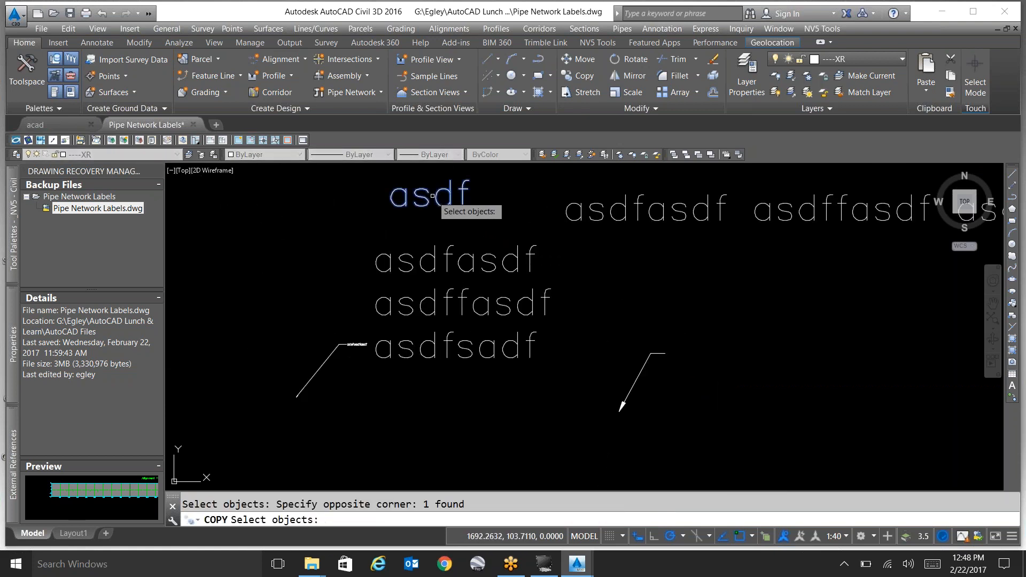
pyautogui.press('Return')
pyautogui.click(440, 197)
pyautogui.click(727, 352)
pyautogui.press('Return')
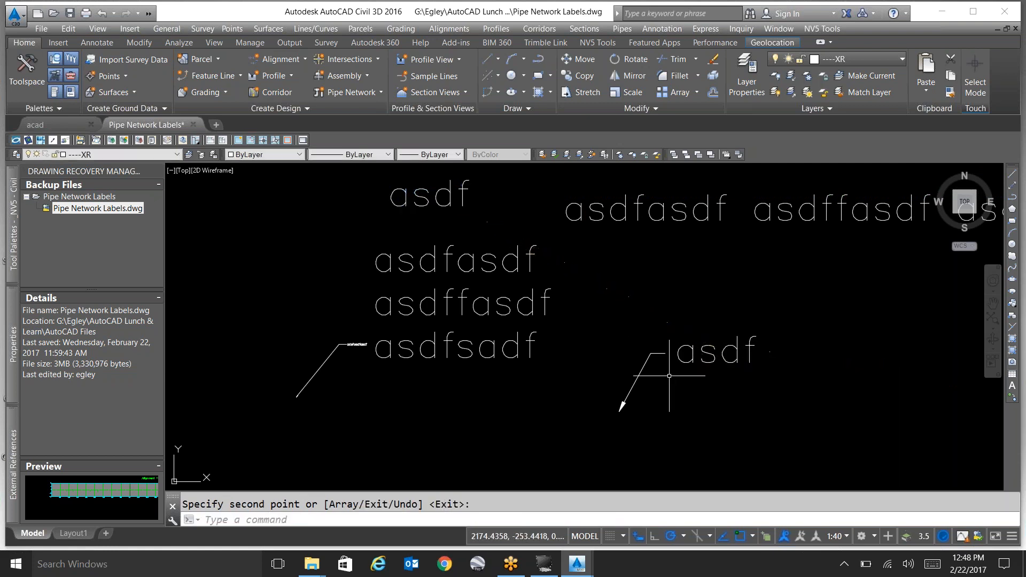
pyautogui.click(649, 361)
pyautogui.press('Escape')
pyautogui.click(688, 363)
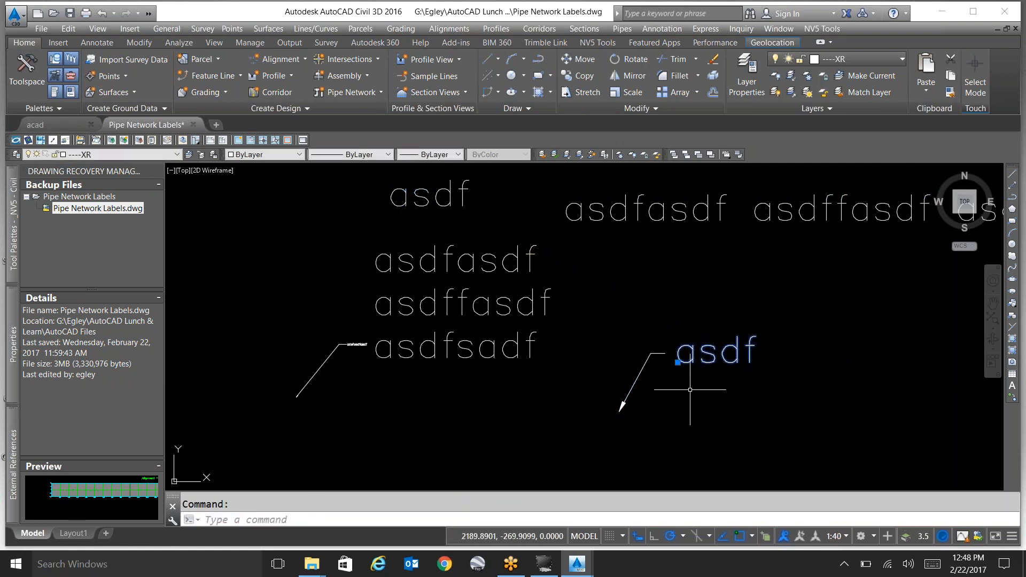
pyautogui.press('Escape')
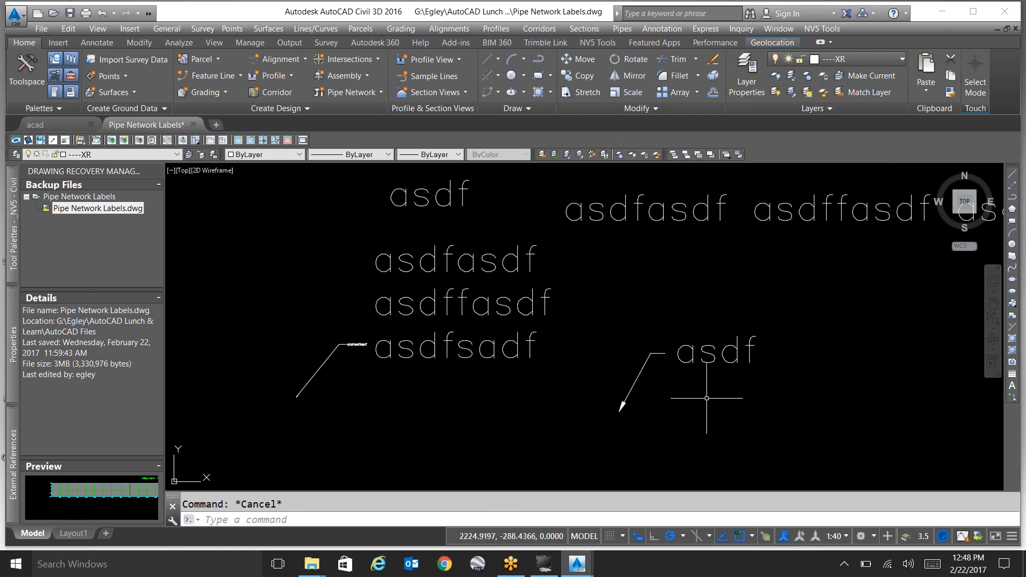
pyautogui.write('m')
pyautogui.press('Return')
pyautogui.moveTo(701, 389); pyautogui.dragTo(659, 355)
pyautogui.press('Return')
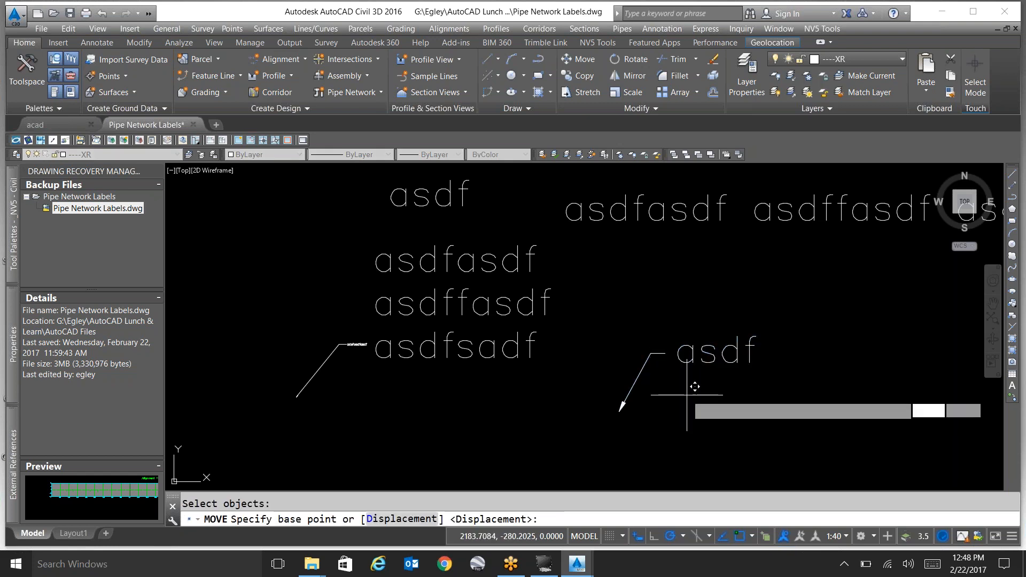
pyautogui.click(693, 395)
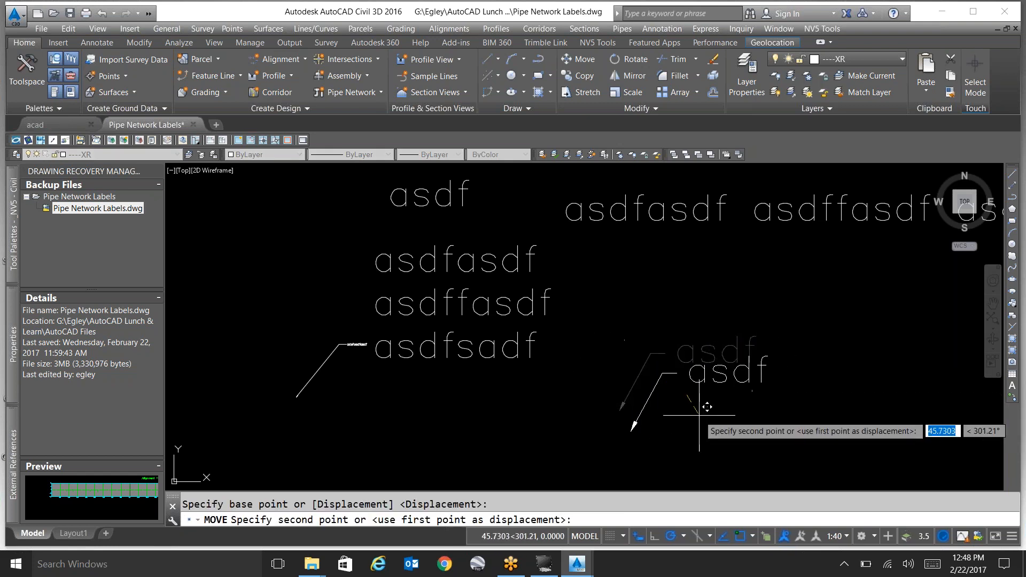
pyautogui.press('Escape')
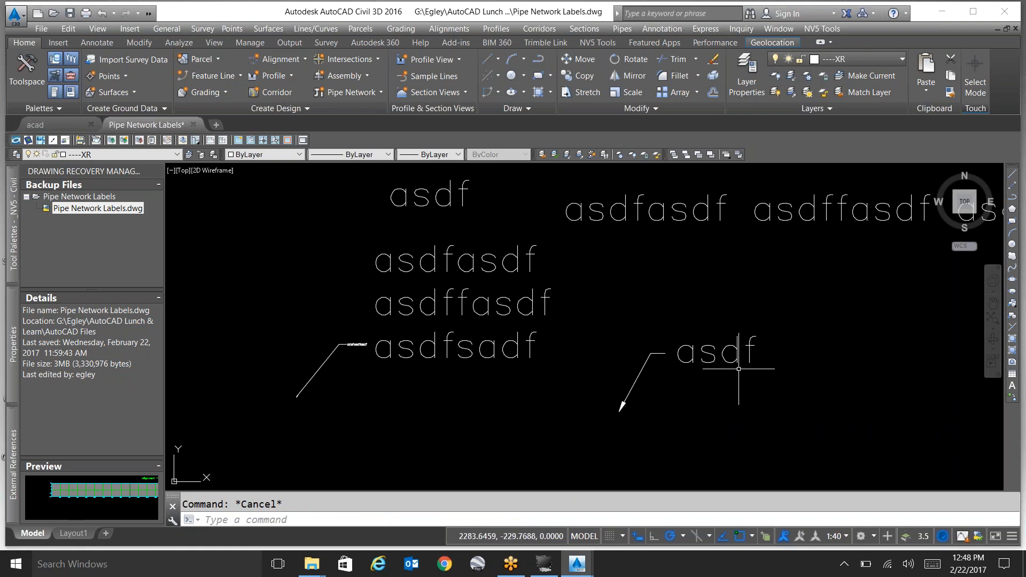
# Load the application file Text_Leader2MLeader_(LTM).fas from the _SAN DIEGO folder.
pyautogui.write('ap')
pyautogui.press('Return')
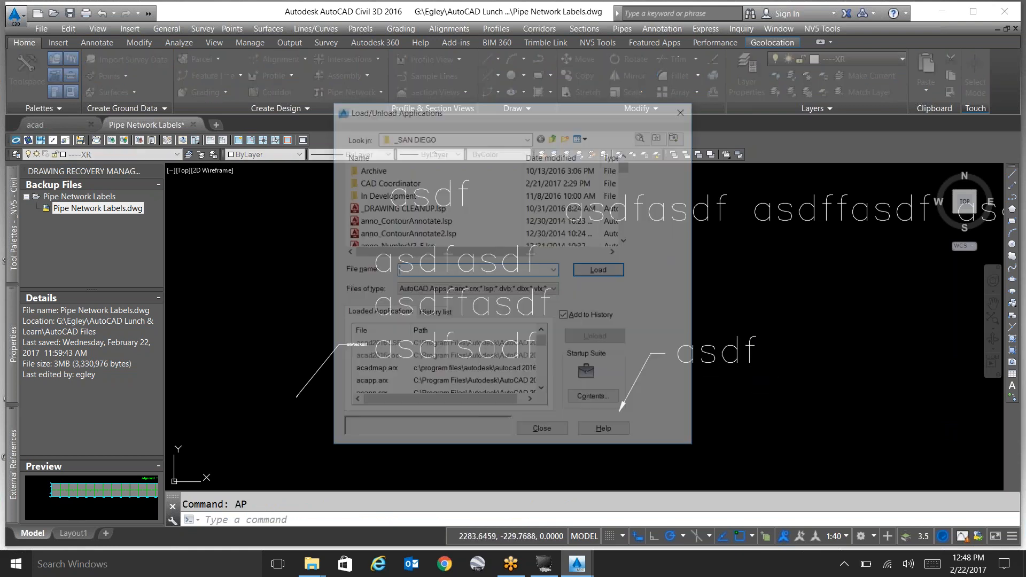
pyautogui.click(393, 218)
pyautogui.press('t')
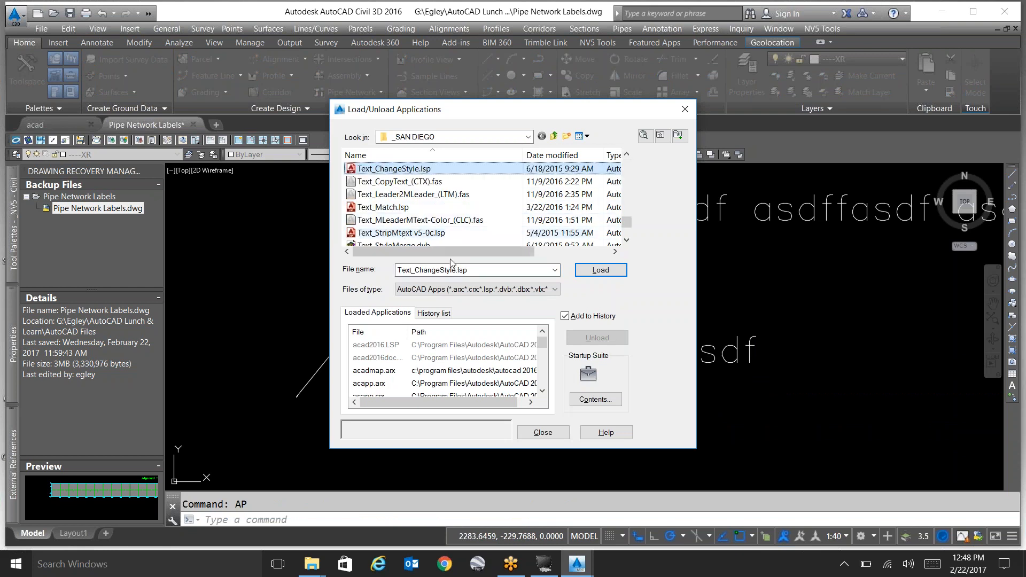
pyautogui.click(443, 234)
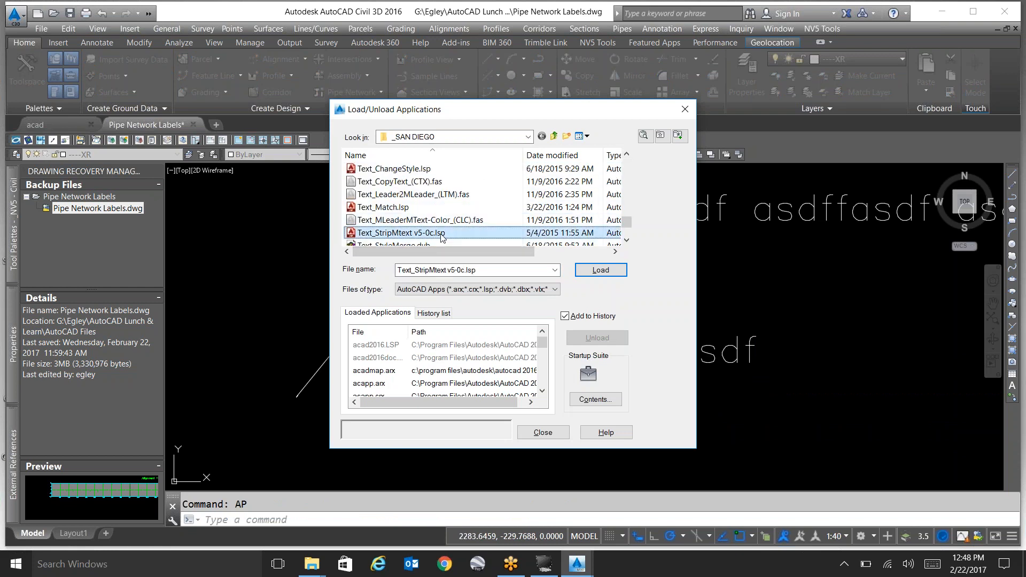
pyautogui.click(431, 196)
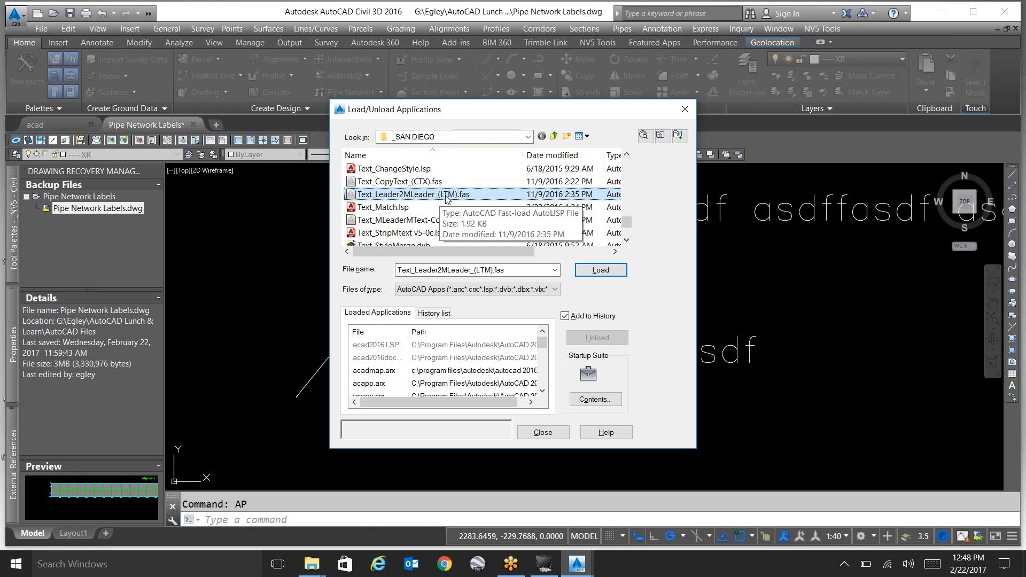
pyautogui.doubleClick(447, 199)
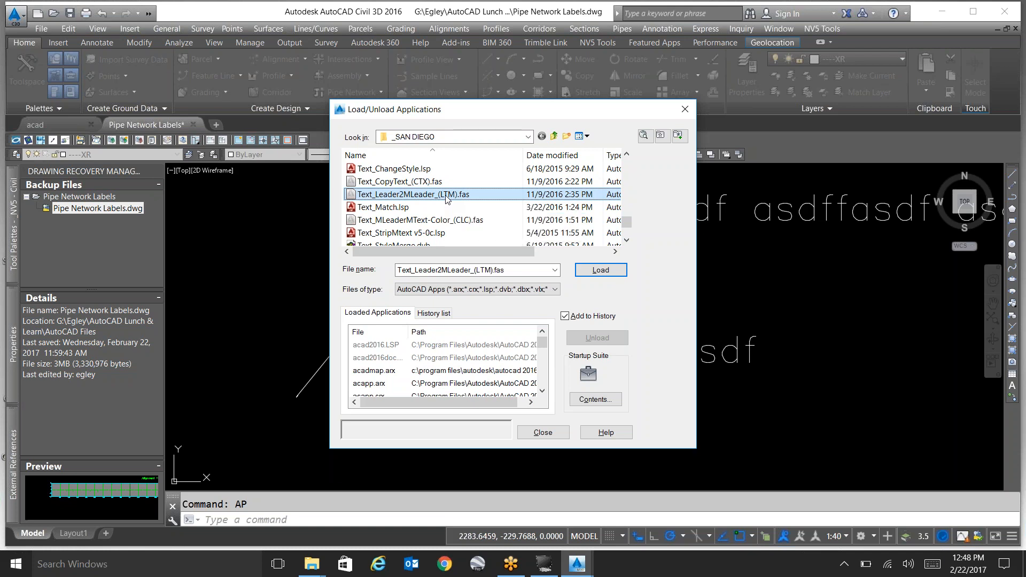
pyautogui.click(566, 371)
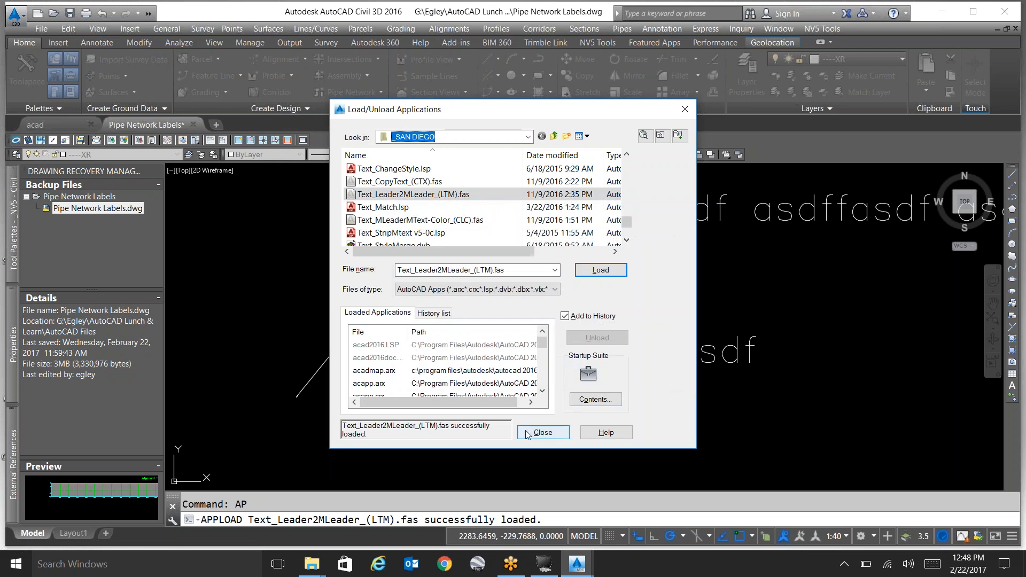
pyautogui.click(541, 433)
# Combine the new leader and its "asdf" text into one multileader with the LTM routine, and inspect the result.
pyautogui.write('ltm')
pyautogui.press('Return')
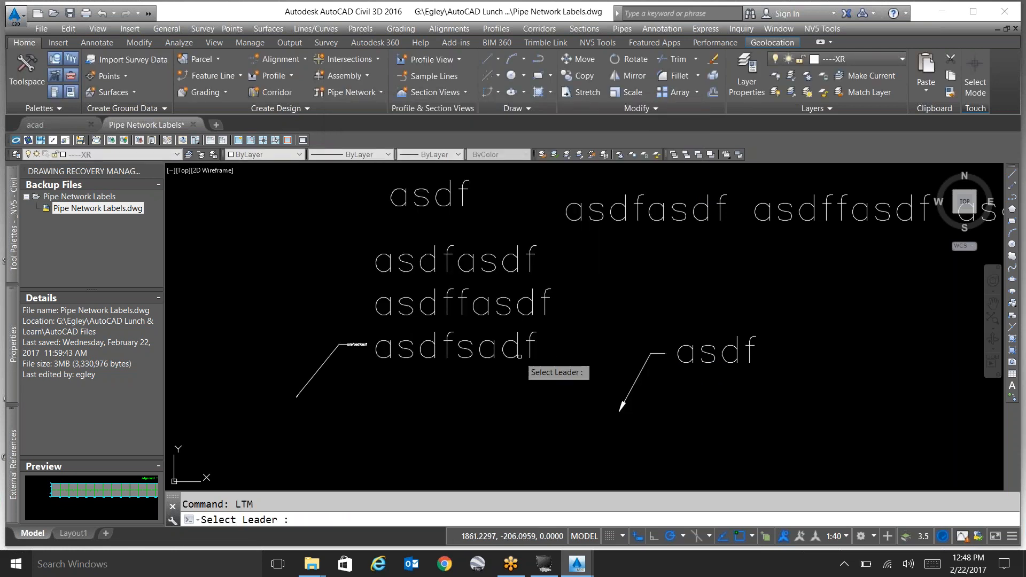
pyautogui.click(636, 380)
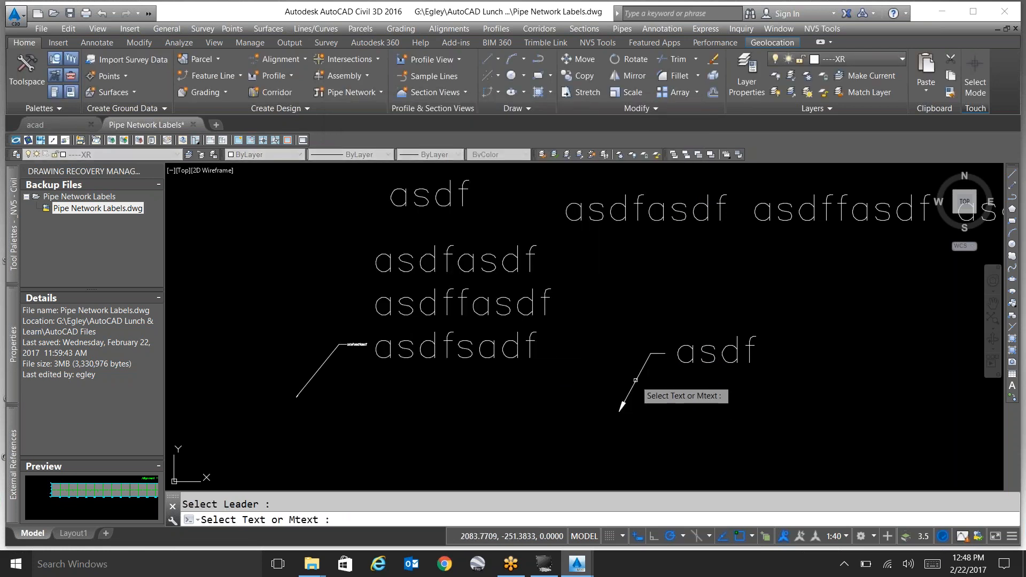
pyautogui.click(695, 362)
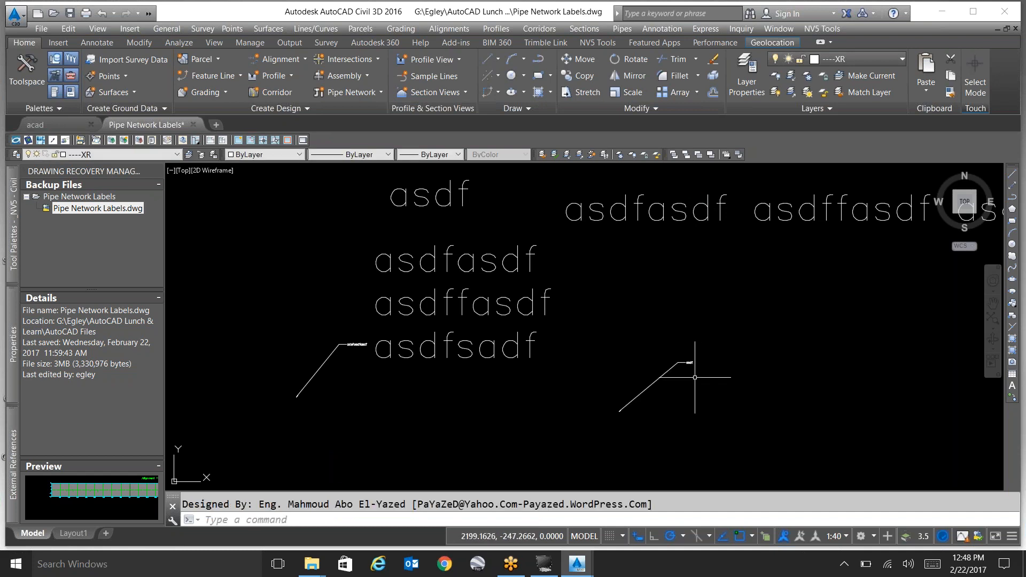
pyautogui.scroll(7, 692, 374)
pyautogui.click(642, 327)
pyautogui.click(639, 327)
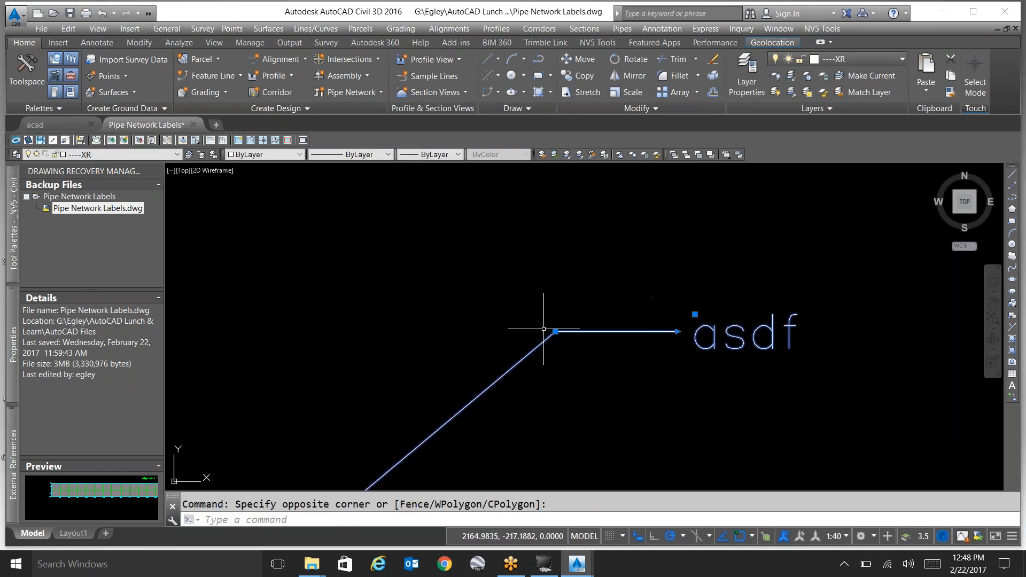
pyautogui.press('Escape')
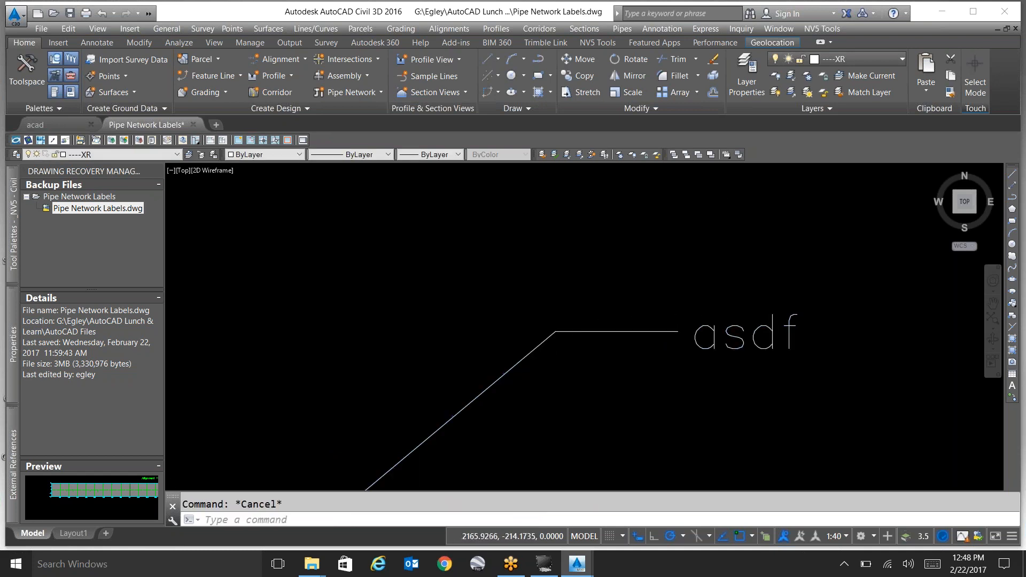
# Review the available multileader styles in the Multileader Style Manager and close it without changes.
pyautogui.scroll(-6, 561, 315)
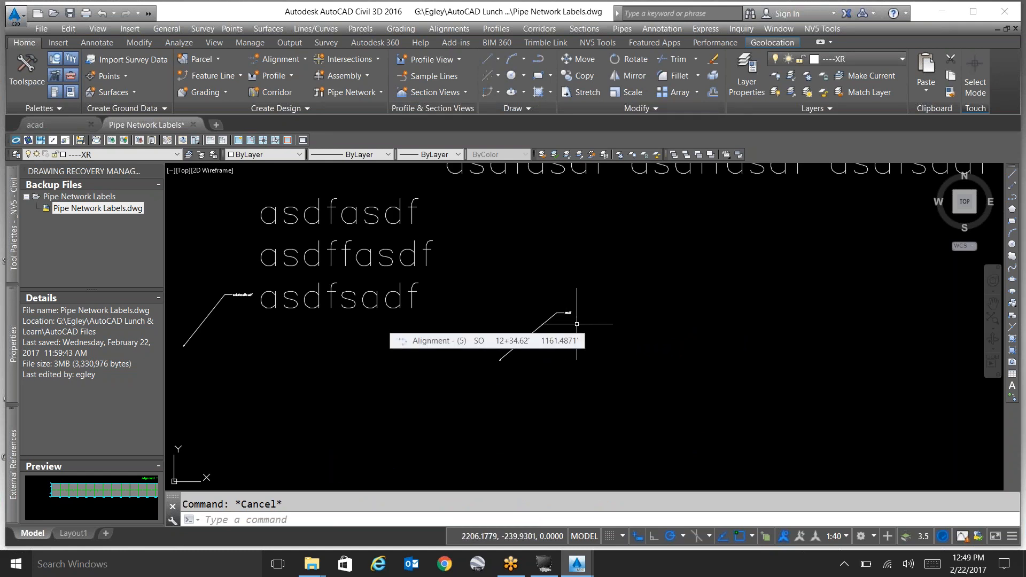
pyautogui.scroll(4, 558, 317)
pyautogui.scroll(7, 559, 316)
pyautogui.scroll(-10, 568, 304)
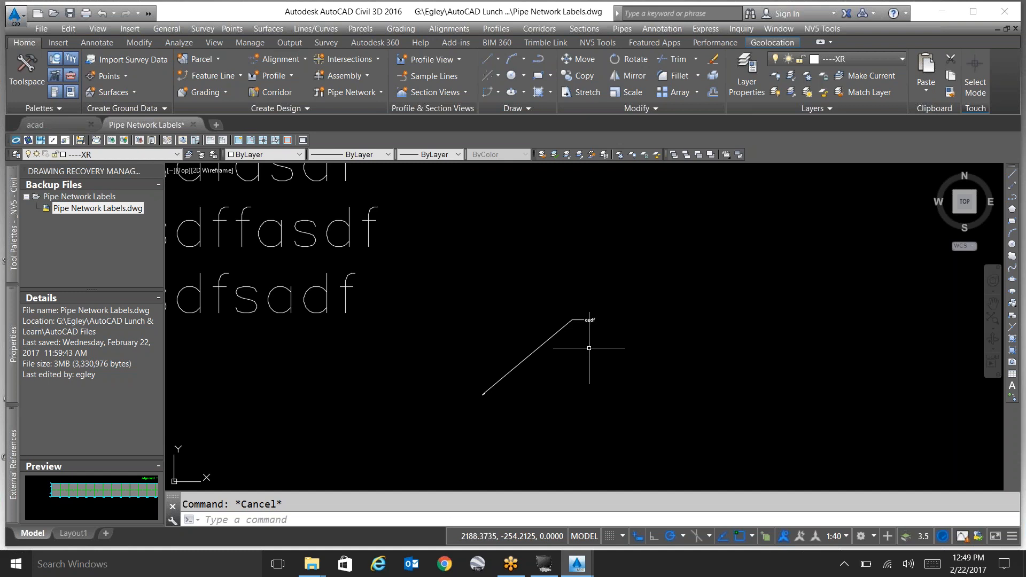
pyautogui.moveTo(570, 338)
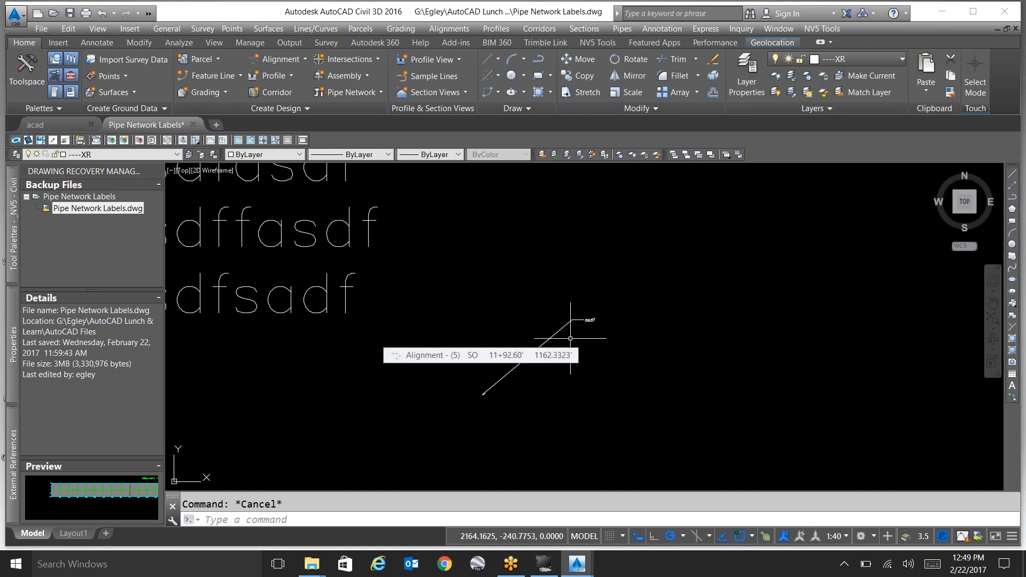
pyautogui.write('m')
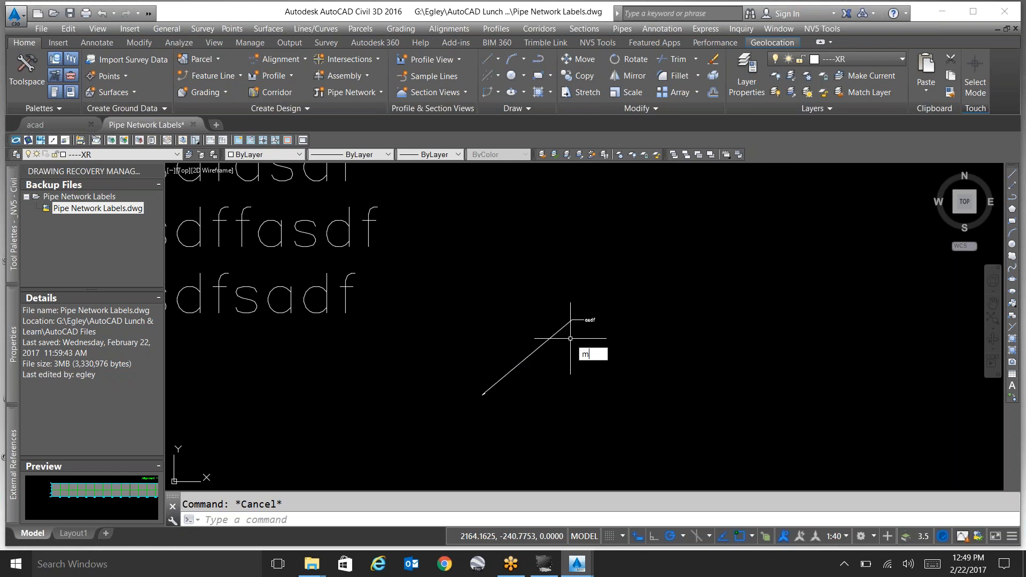
pyautogui.write('leaderstyle')
pyautogui.press('Return')
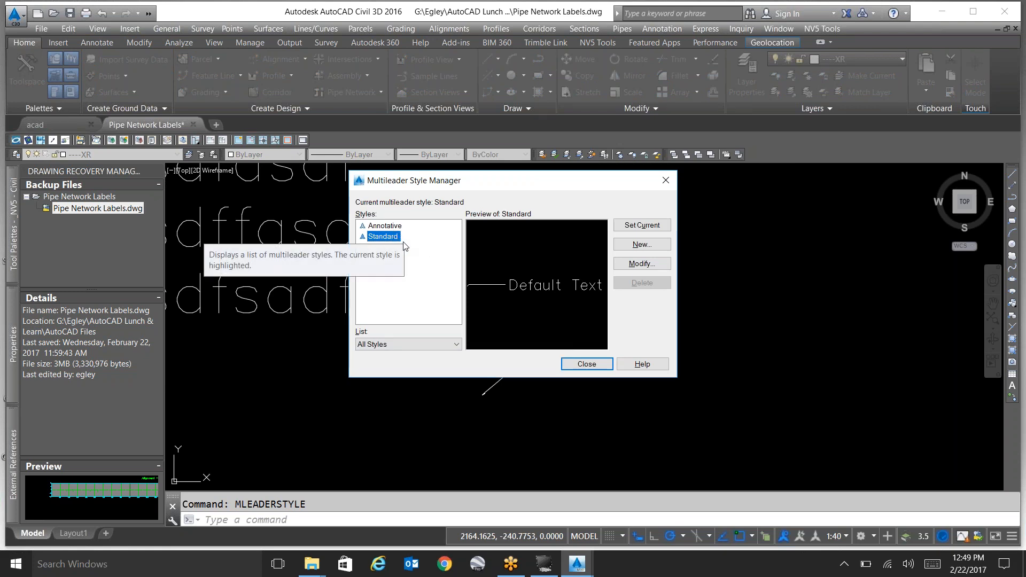
pyautogui.click(586, 364)
# Inspect the converted multileader by selecting its "asdf" text and its leader line, and clear each selection.
pyautogui.scroll(5, 593, 324)
pyautogui.scroll(4, 593, 324)
pyautogui.click(577, 286)
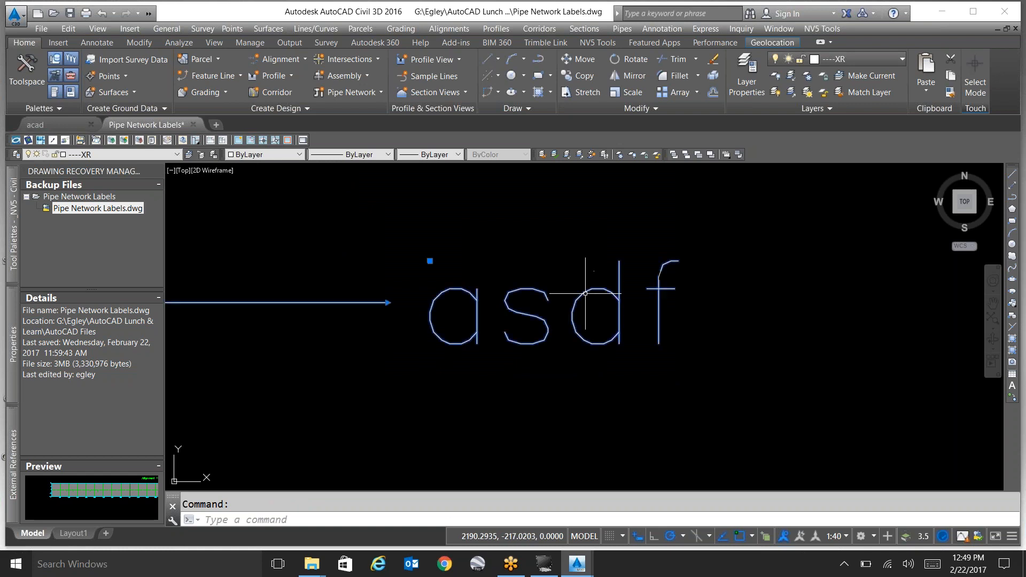
pyautogui.press('Escape')
pyautogui.scroll(-2, 619, 256)
pyautogui.scroll(-6, 619, 256)
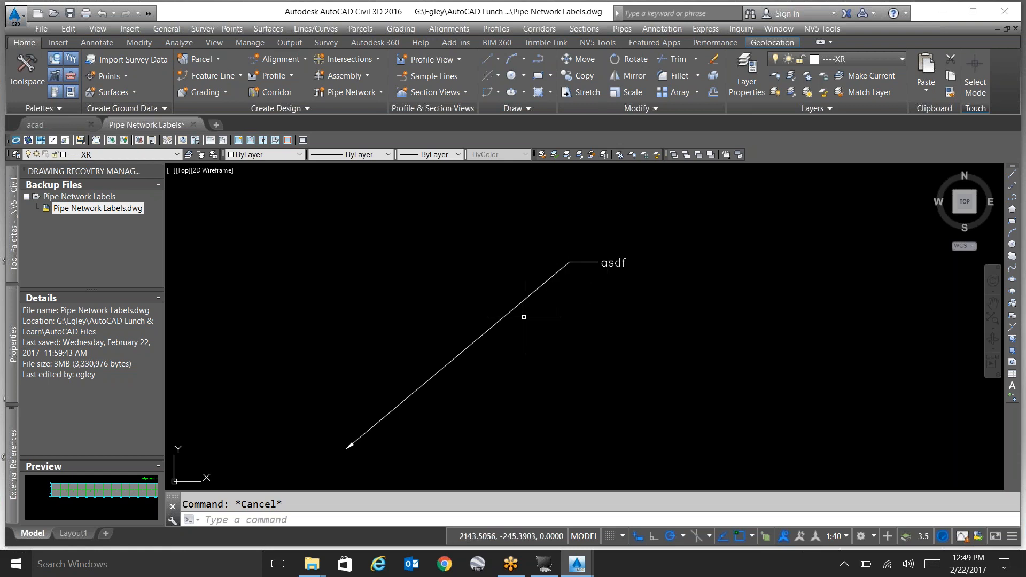
pyautogui.click(512, 305)
pyautogui.click(505, 313)
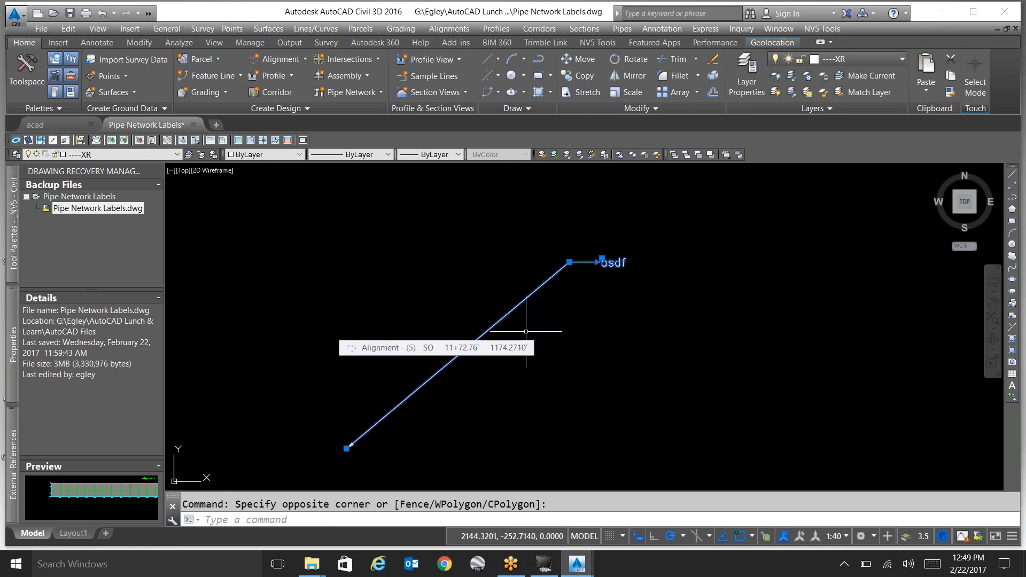
pyautogui.press('Escape')
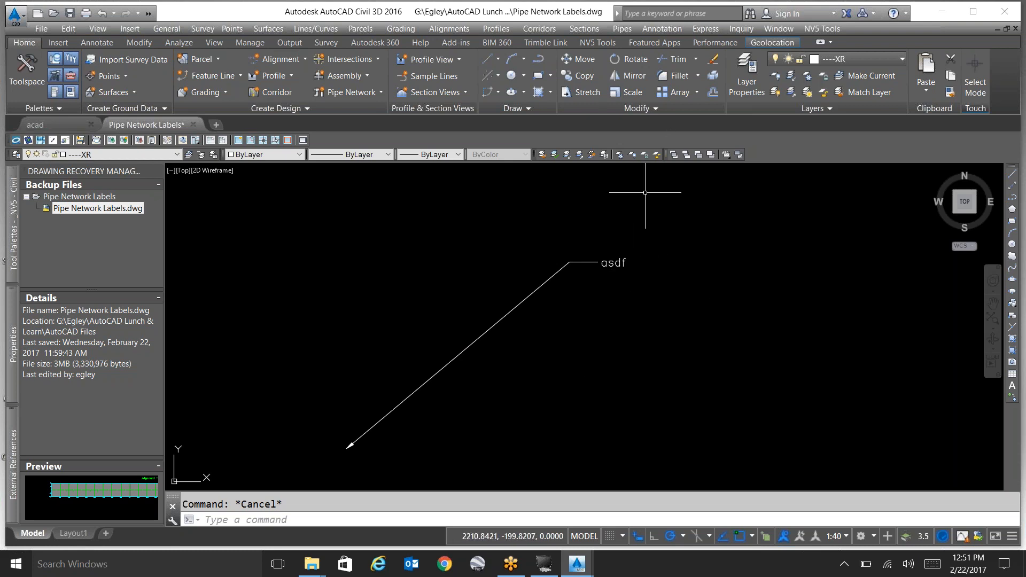
# Turn on the aerial online map for the geolocated Pipe Network Labels drawing.
pyautogui.click(763, 45)
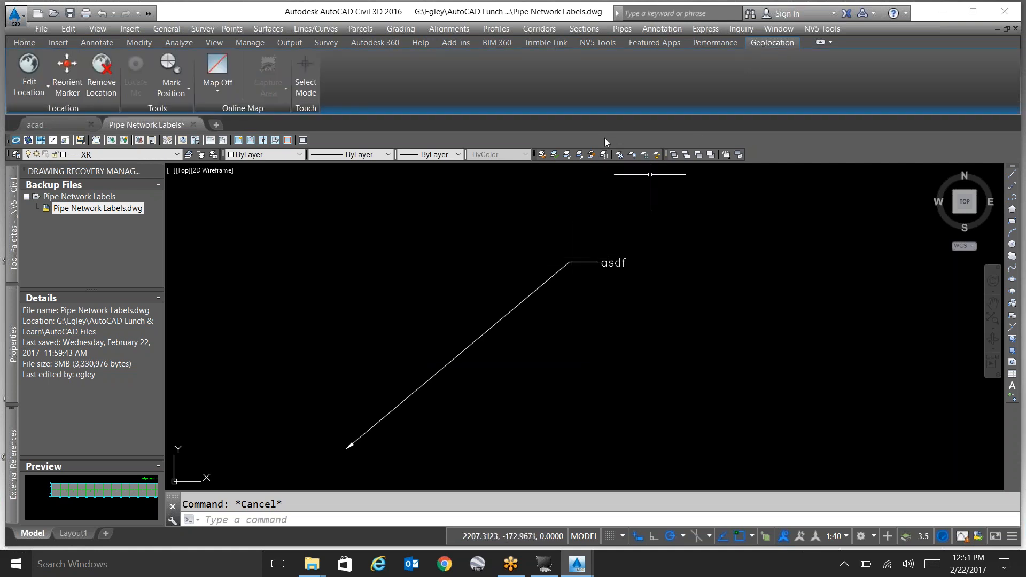
pyautogui.scroll(-10, 535, 281)
pyautogui.scroll(-5, 530, 283)
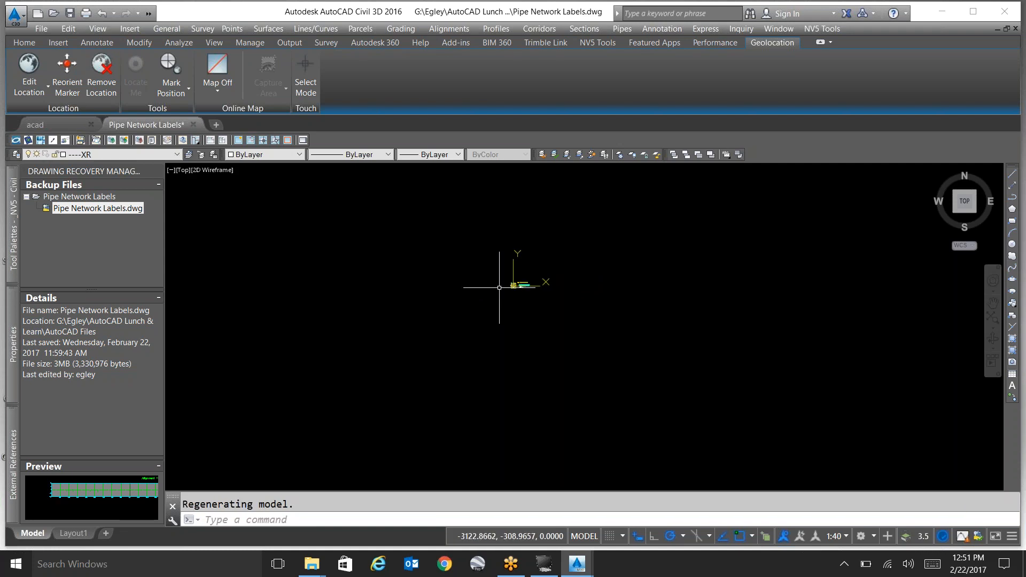
pyautogui.scroll(6, 487, 282)
pyautogui.scroll(-12, 401, 364)
pyautogui.scroll(3, 424, 335)
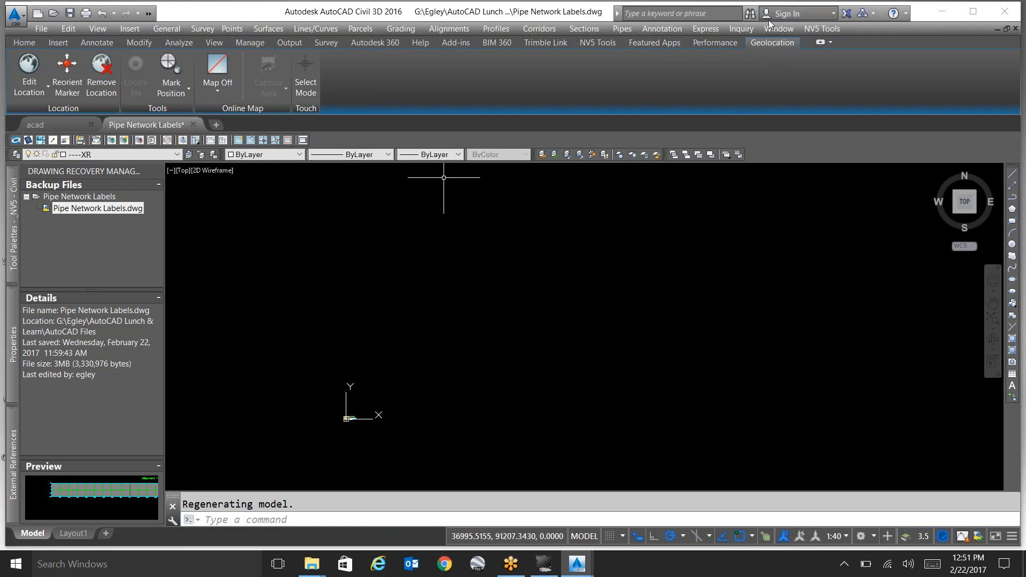
pyautogui.click(231, 93)
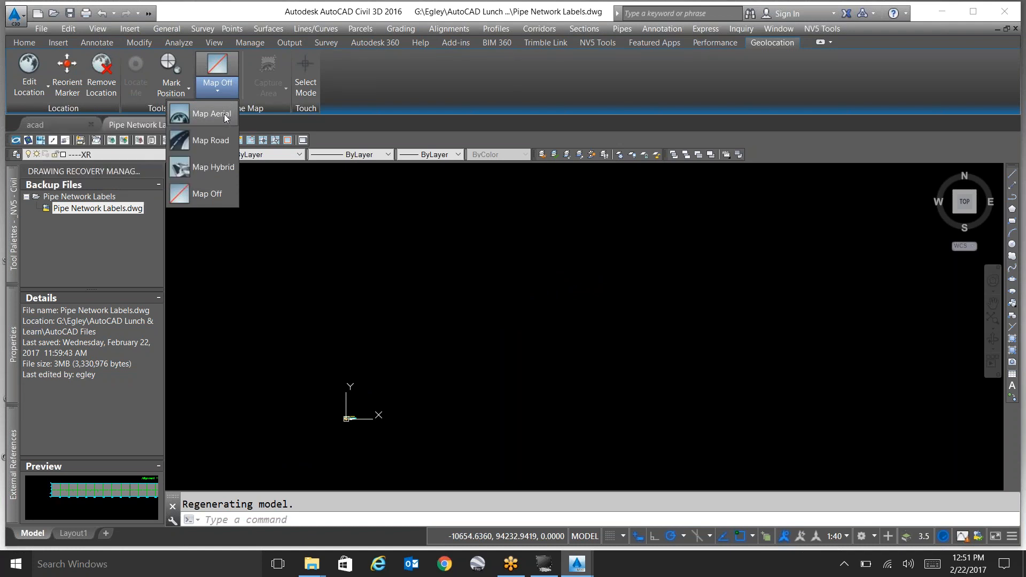
pyautogui.click(224, 114)
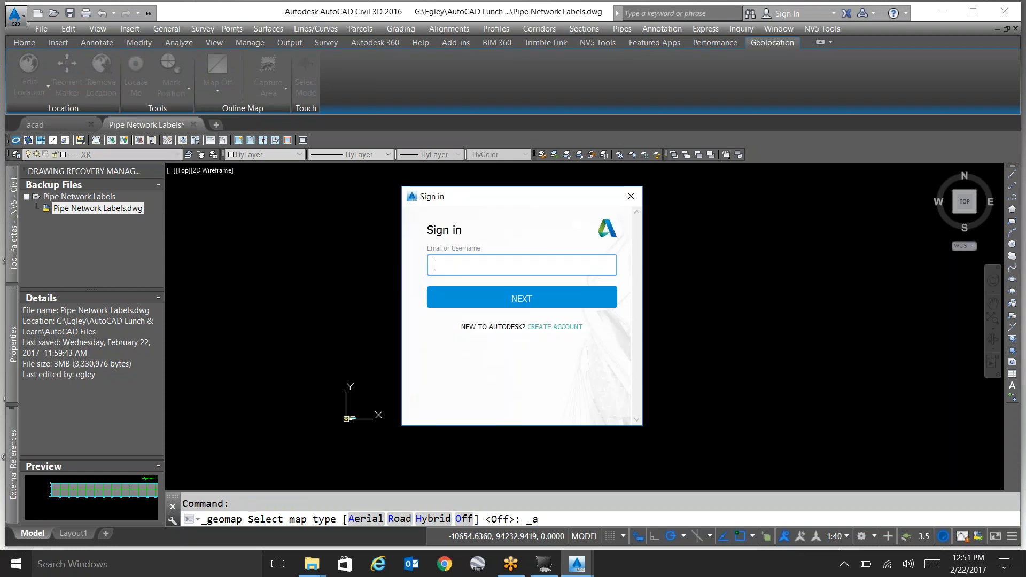
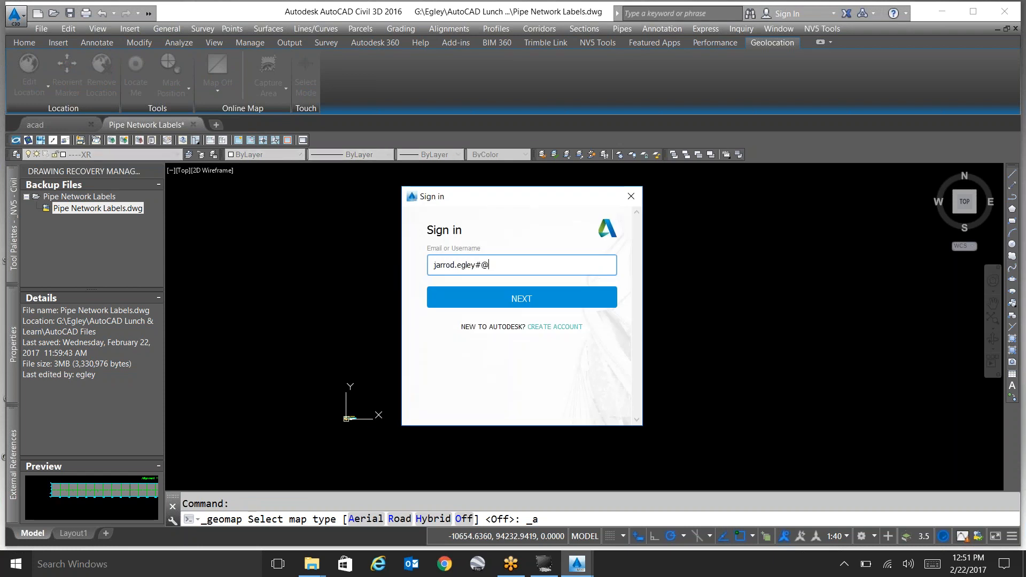
# Sign in to Autodesk with the account e-mail and password, and accept the default A360 settings with Sync my settings off.
pyautogui.press('Return')
pyautogui.write('•••••••••••')
pyautogui.press('Return')
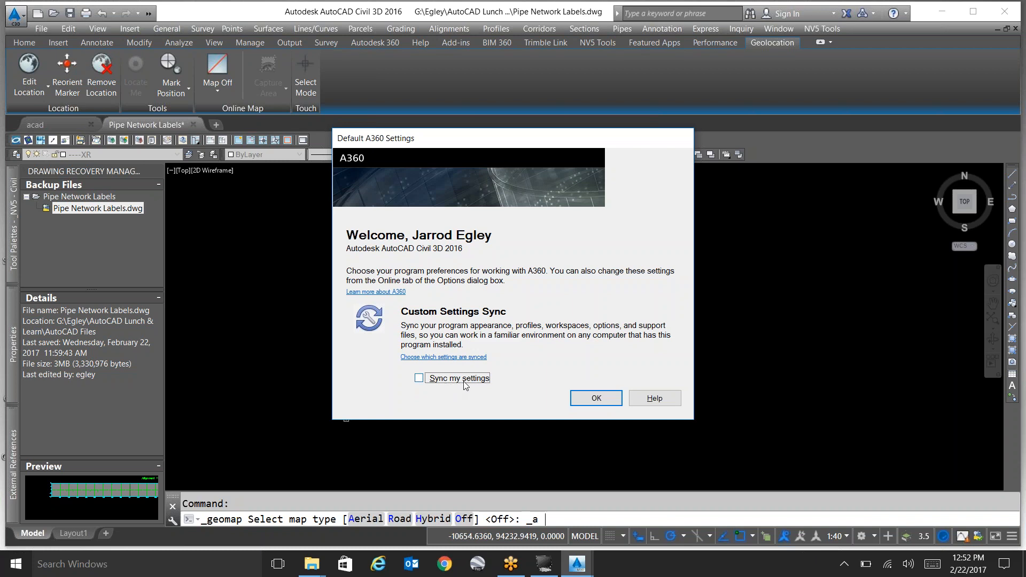
pyautogui.click(606, 399)
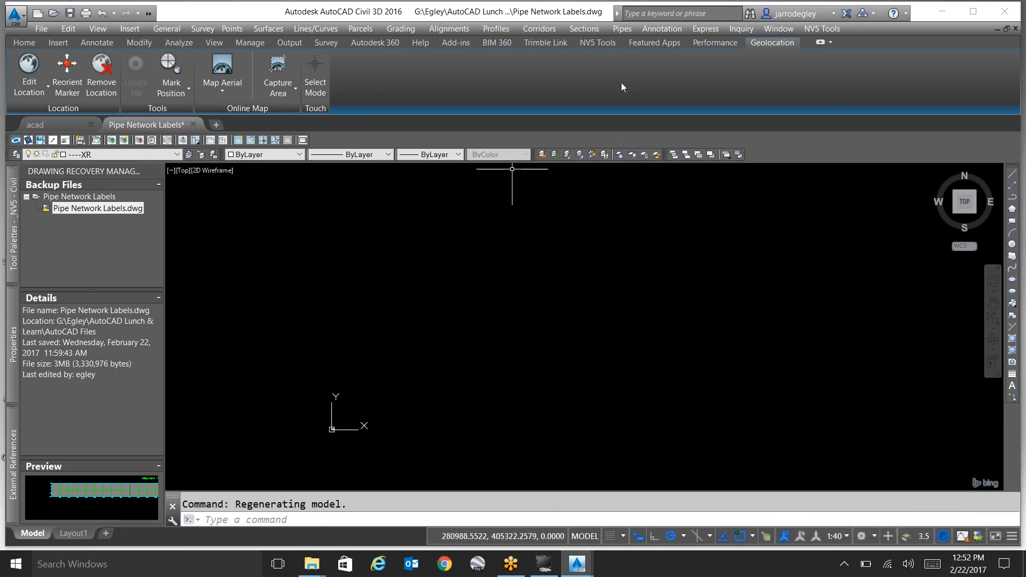
pyautogui.click(773, 31)
pyautogui.click(616, 307)
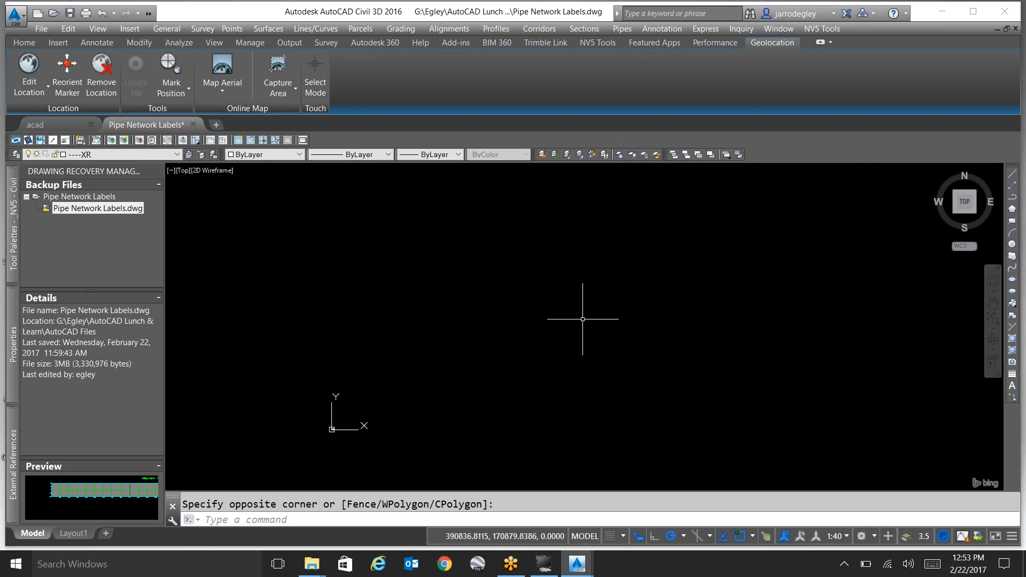
pyautogui.click(432, 305)
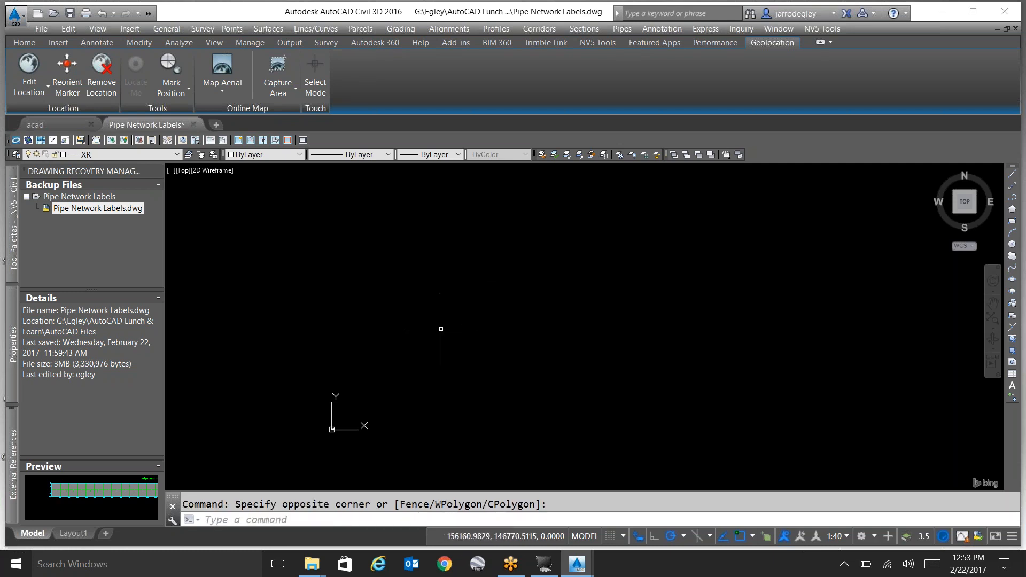
# Examine the aerial imagery from the regional coastline down to the parking lot and yard beside the coastal freeway.
pyautogui.scroll(-10, 496, 340)
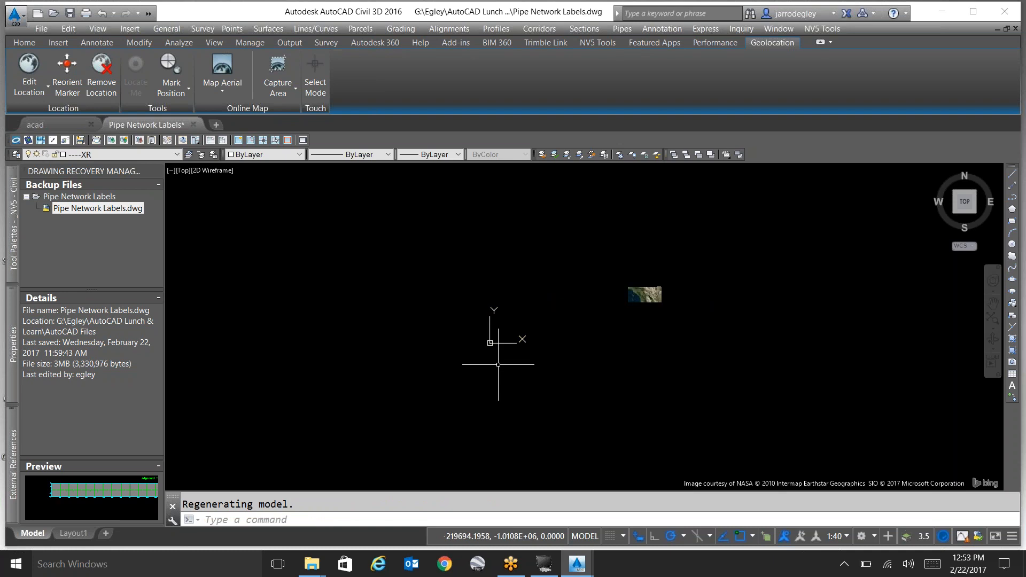
pyautogui.scroll(8, 847, 239)
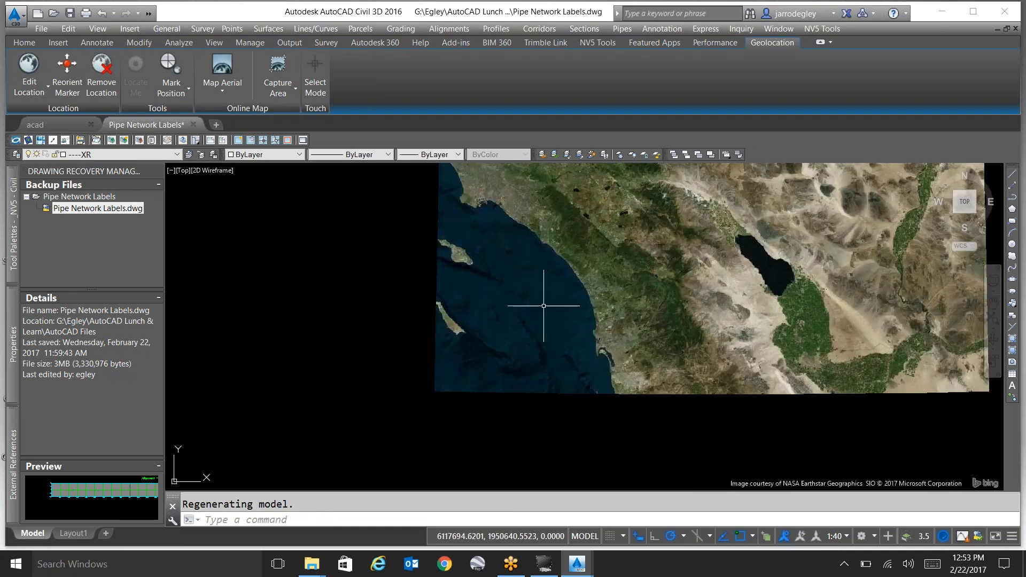
pyautogui.scroll(3, 524, 283)
pyautogui.scroll(6, 584, 229)
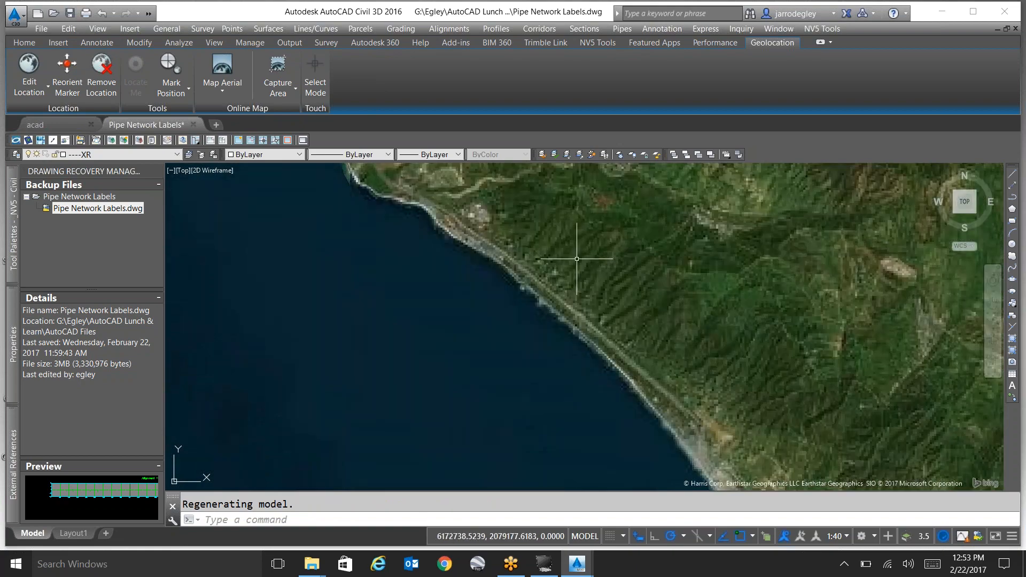
pyautogui.scroll(-3, 470, 222)
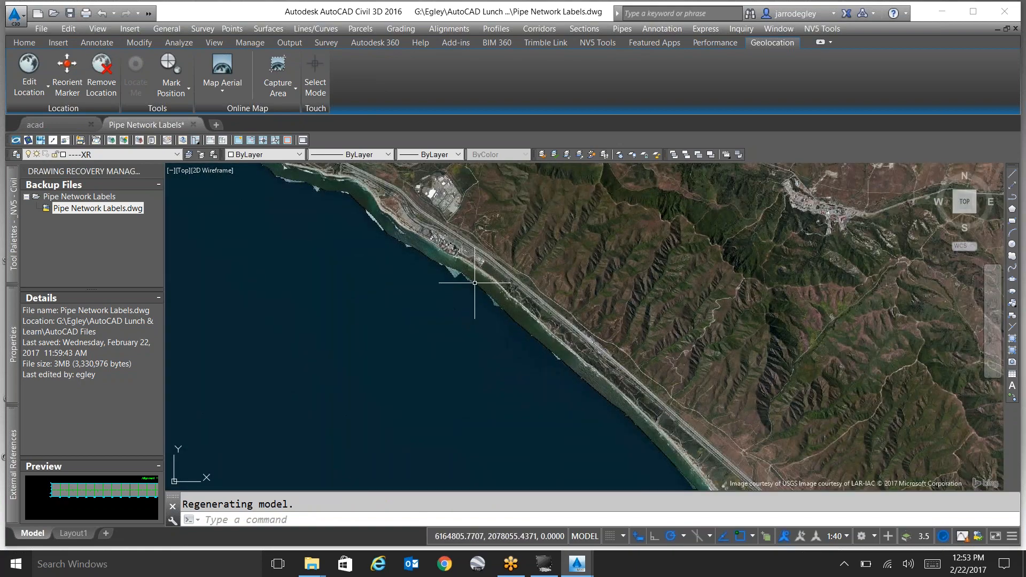
pyautogui.scroll(6, 476, 285)
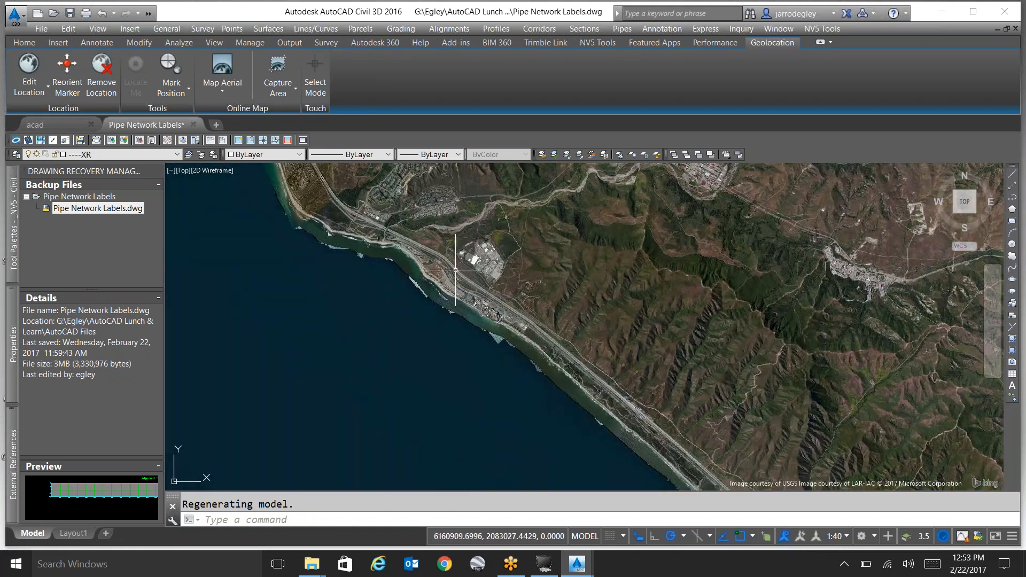
pyautogui.scroll(5, 556, 235)
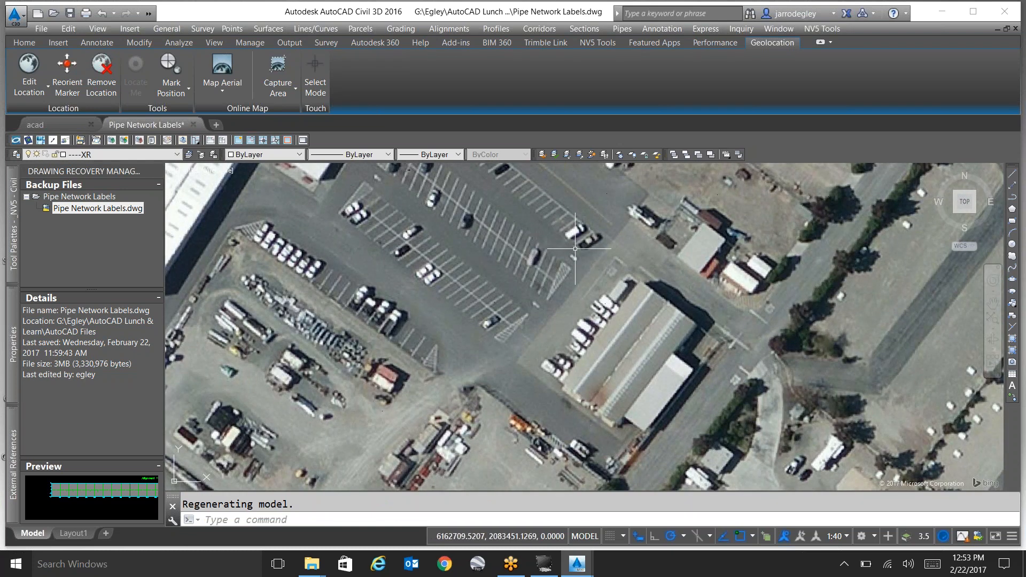
pyautogui.scroll(-2, 576, 250)
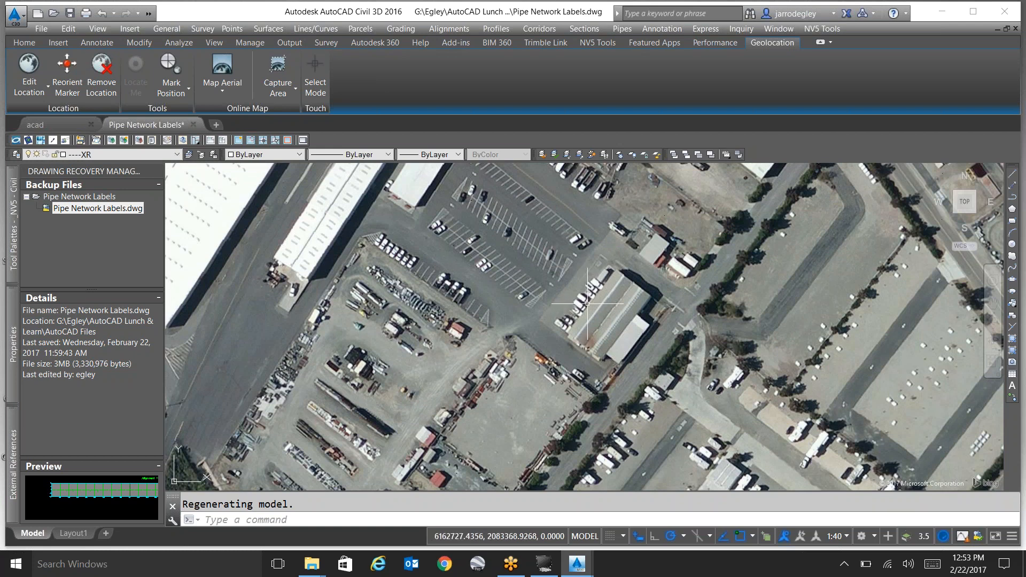
pyautogui.scroll(-1, 588, 301)
pyautogui.scroll(-2, 587, 301)
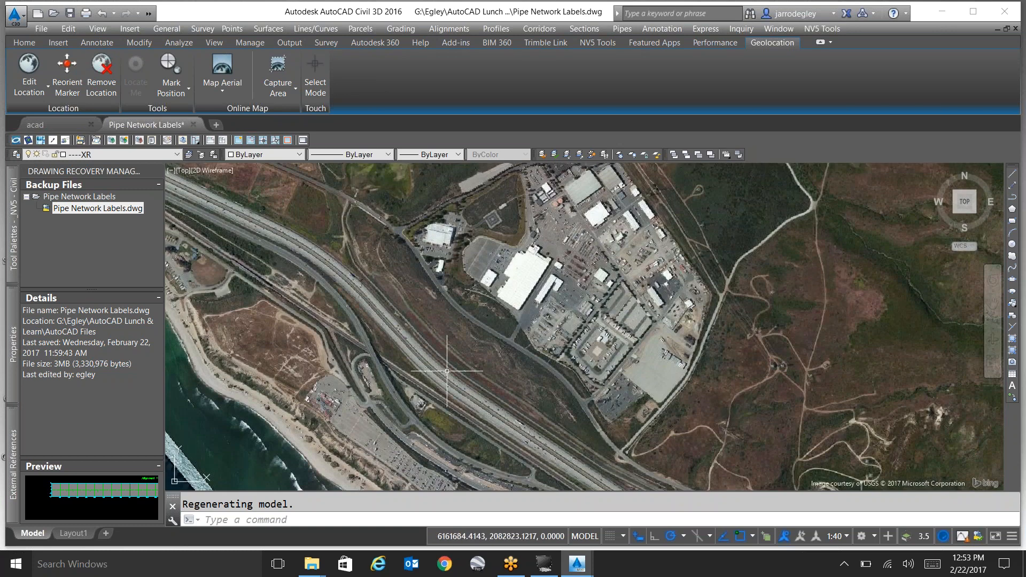
pyautogui.scroll(1, 409, 345)
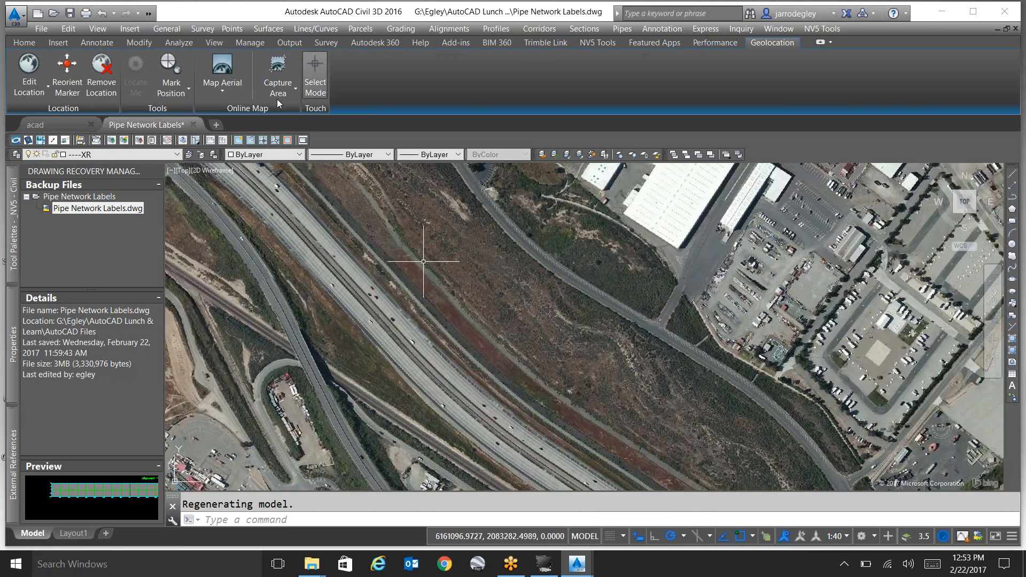
# Switch the online map off and back to Map Aerial.
pyautogui.click(220, 93)
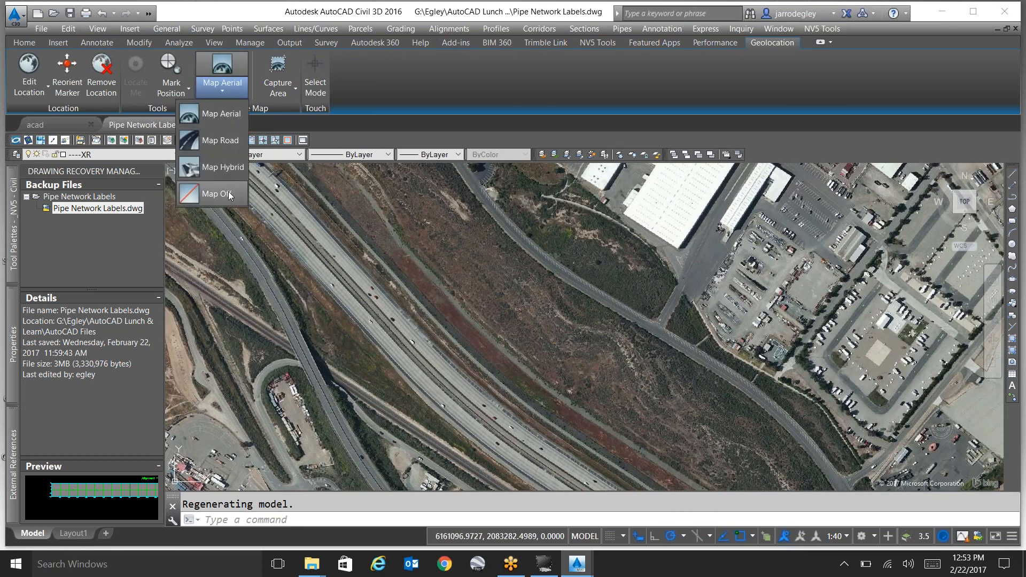
pyautogui.click(229, 191)
pyautogui.click(217, 88)
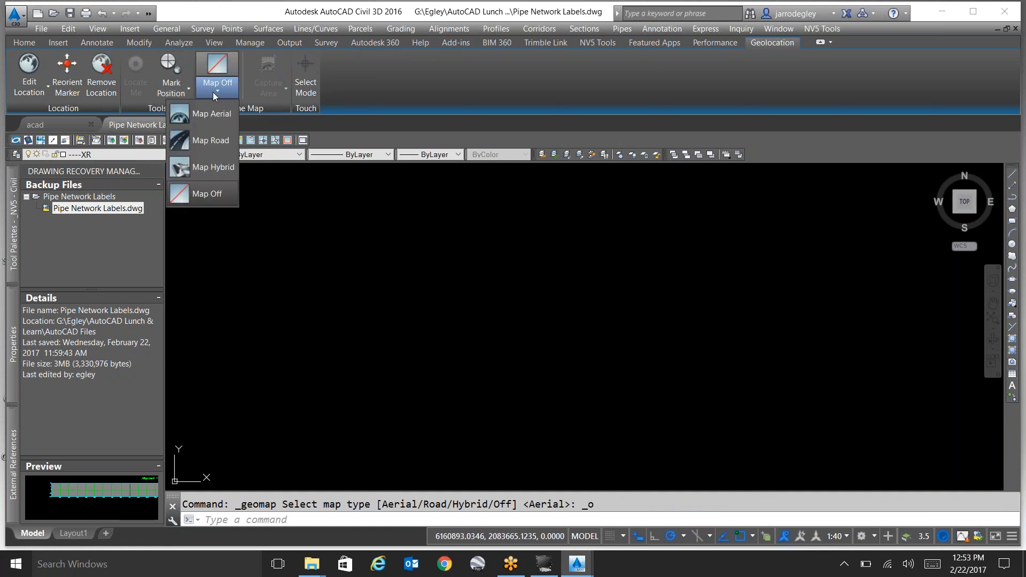
pyautogui.click(212, 114)
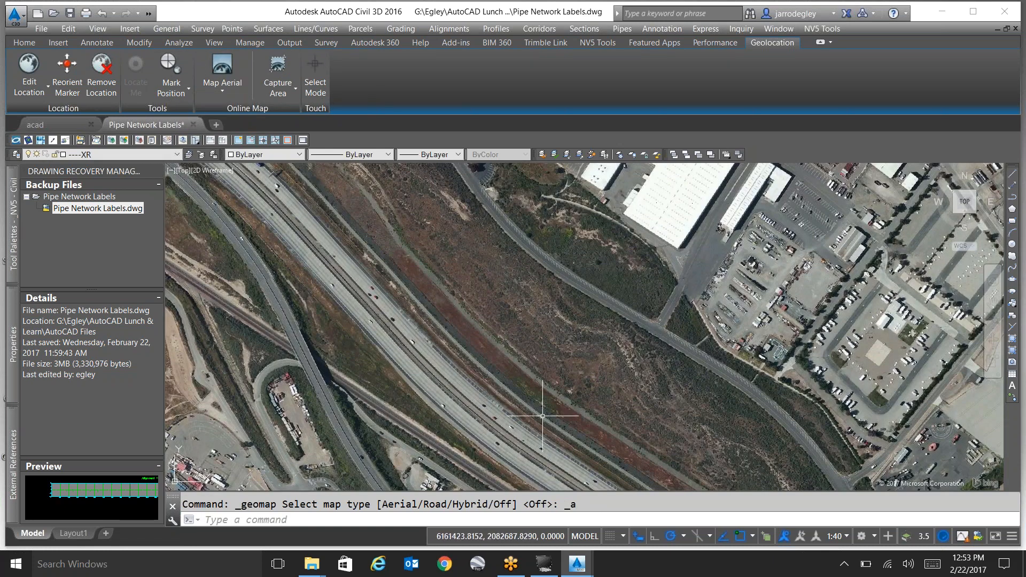
# Capture a rectangular area of the aerial map over the freeway and adjacent hillside, and turn the live online map off.
pyautogui.click(278, 93)
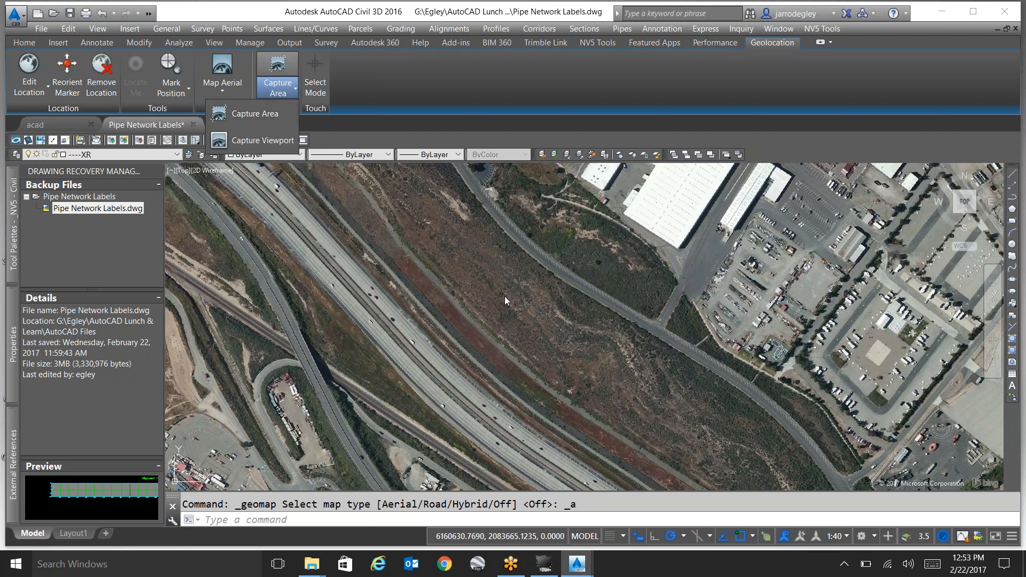
pyautogui.click(261, 116)
pyautogui.click(349, 221)
pyautogui.click(672, 406)
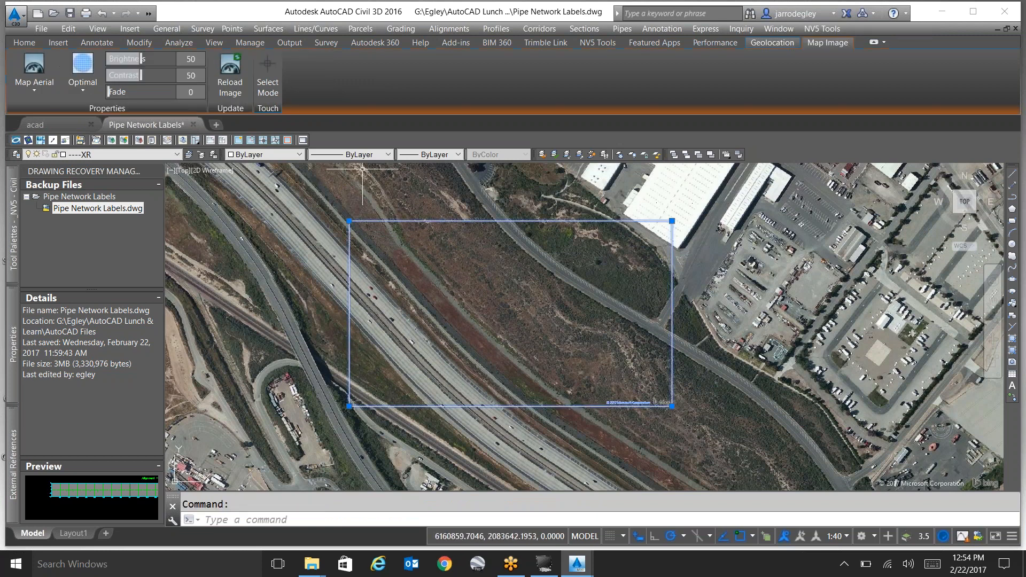
pyautogui.press('Escape')
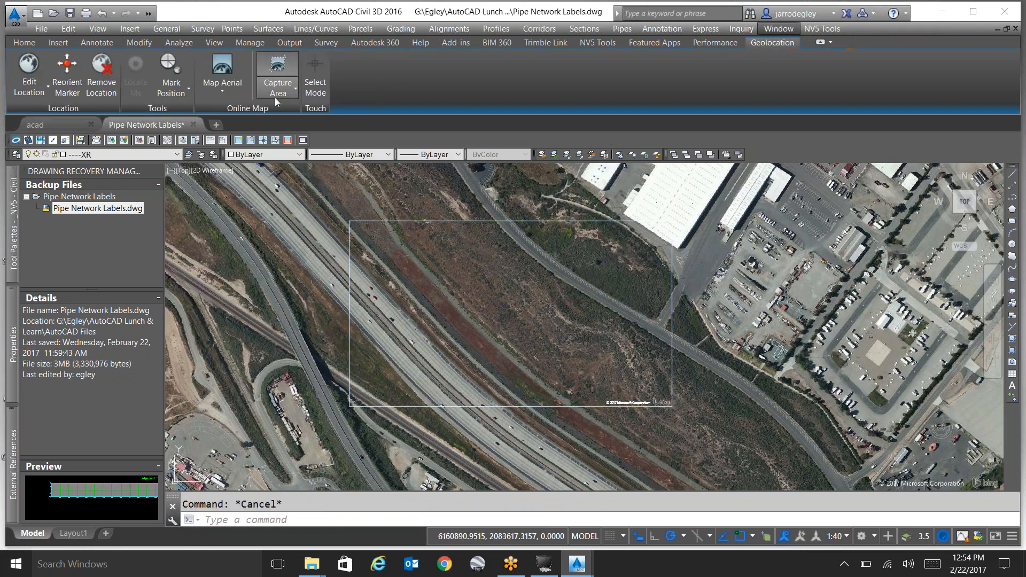
pyautogui.click(243, 94)
pyautogui.click(226, 195)
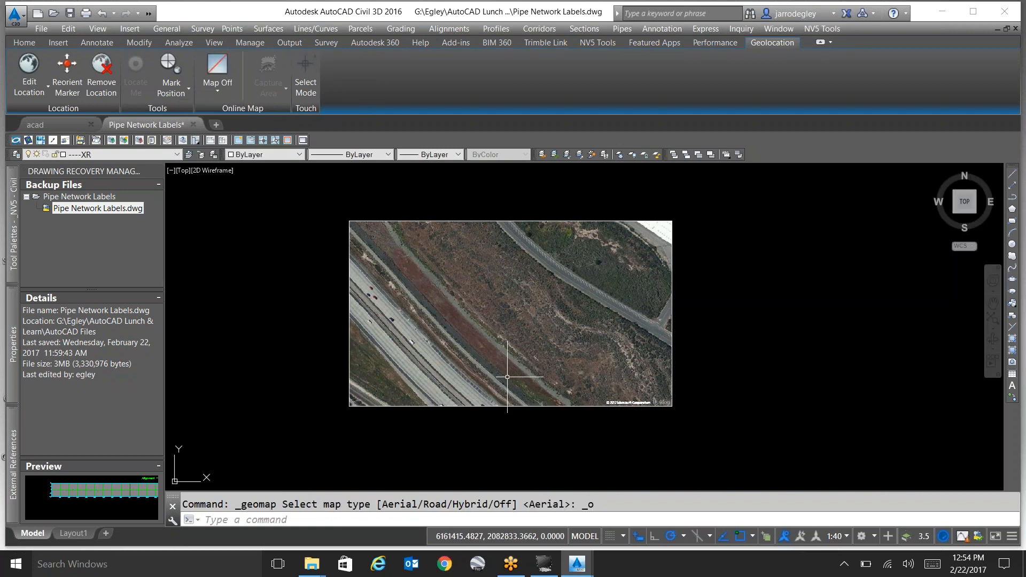
# Check the captured aerial map image's editing options, and open the drawing's list of external references.
pyautogui.click(495, 221)
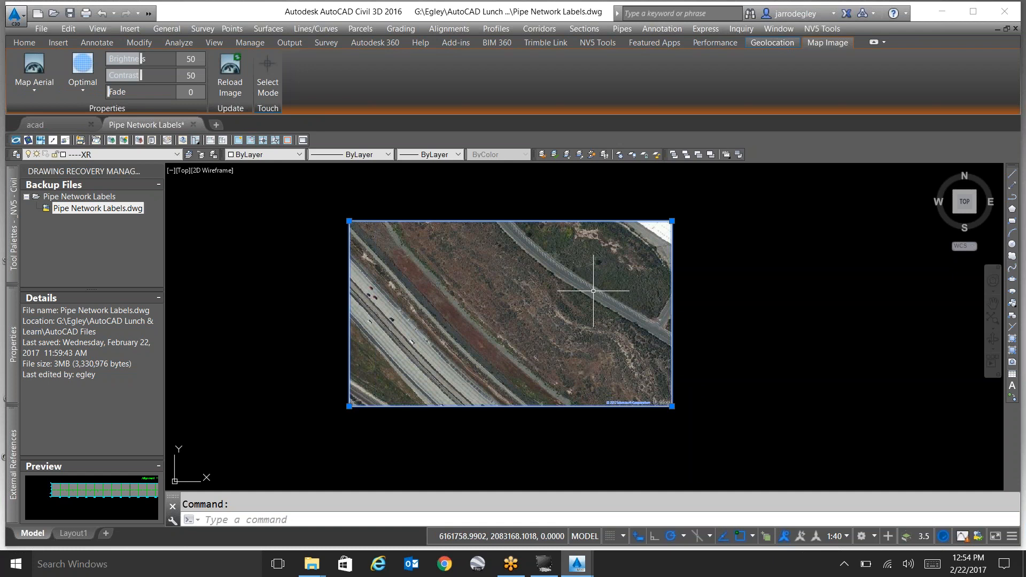
pyautogui.press('Escape')
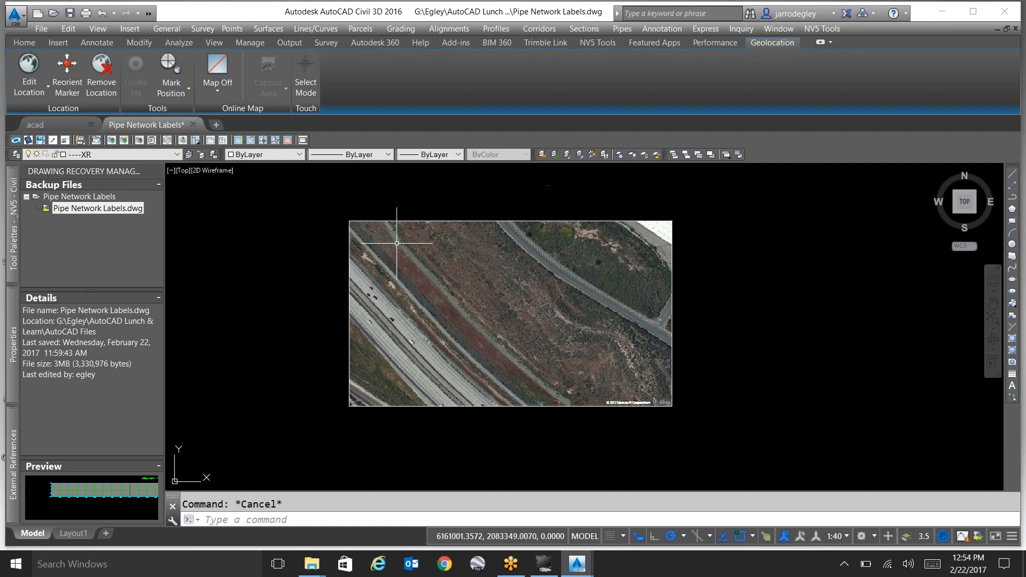
pyautogui.write('xre')
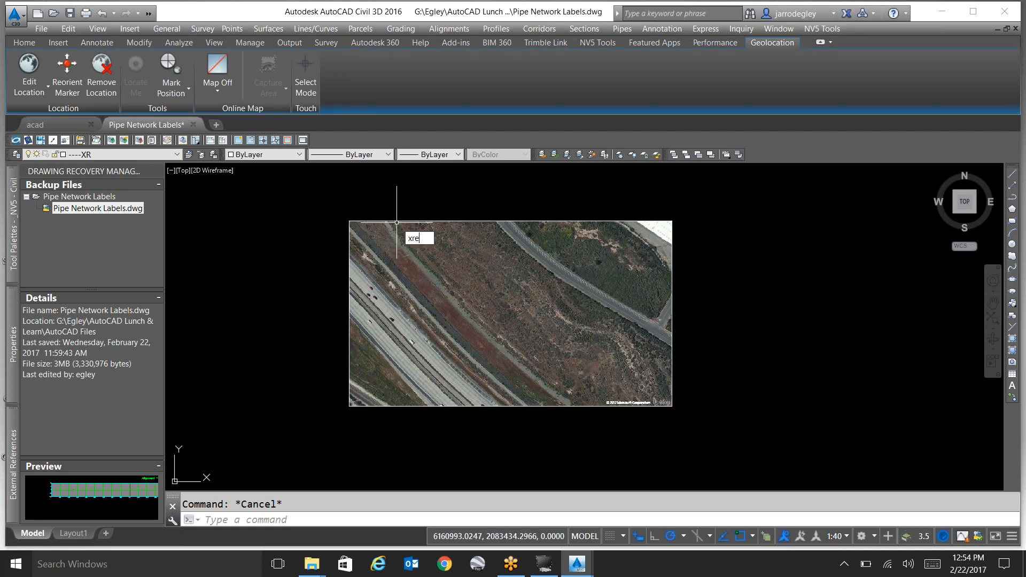
pyautogui.press('Return')
# Select the captured aerial map image, open its properties, and erase the image from the drawing.
pyautogui.click(392, 236)
pyautogui.click(383, 217)
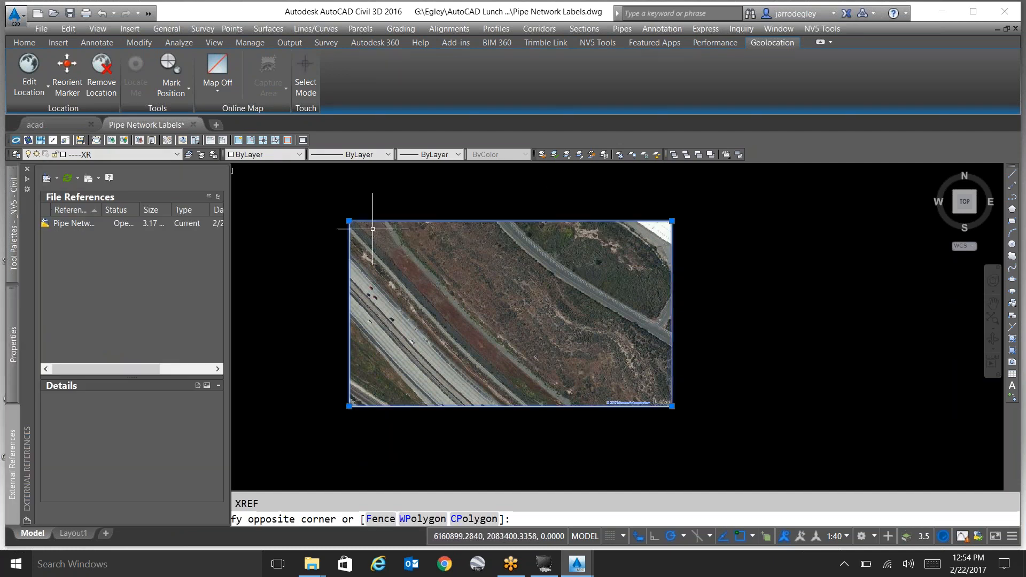
pyautogui.write('pr')
pyautogui.press('Return')
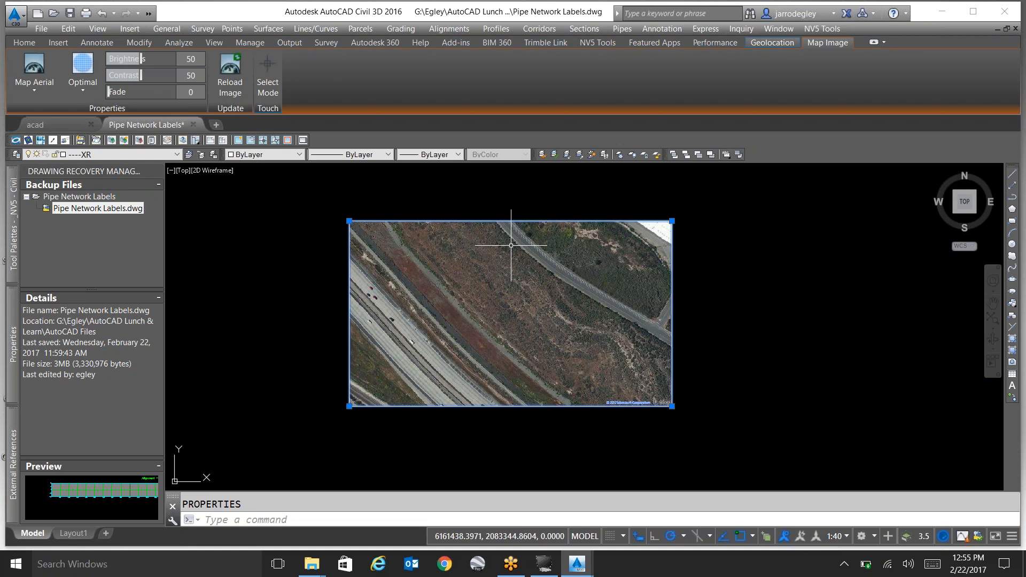
pyautogui.press('Delete')
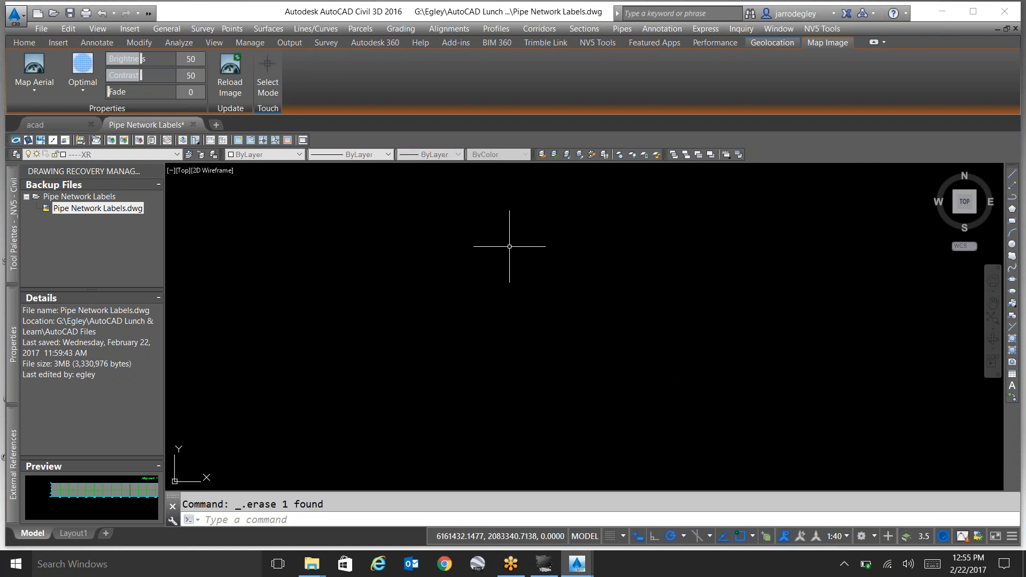
pyautogui.write('ap')
pyautogui.press('Return')
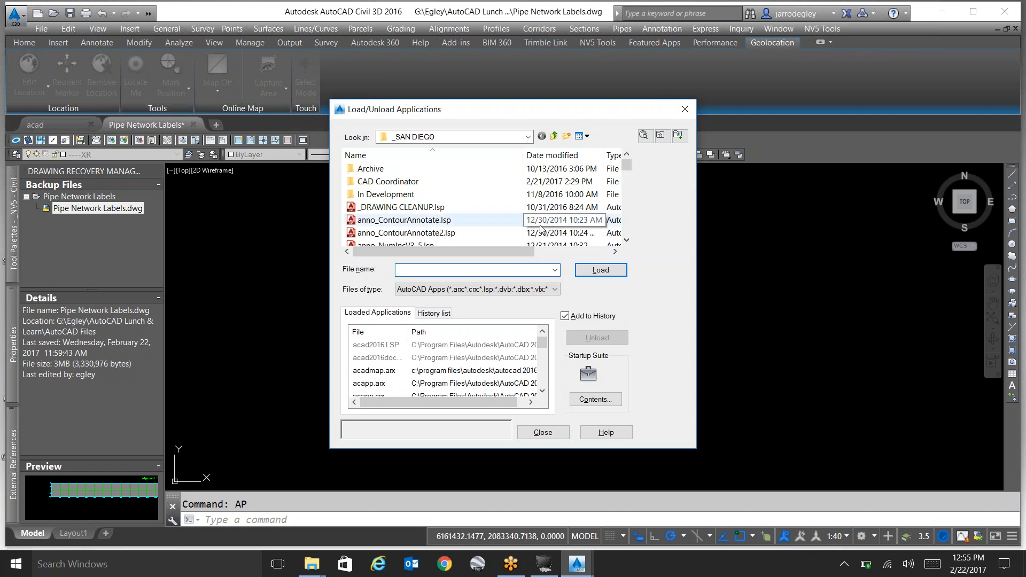
pyautogui.press('Escape')
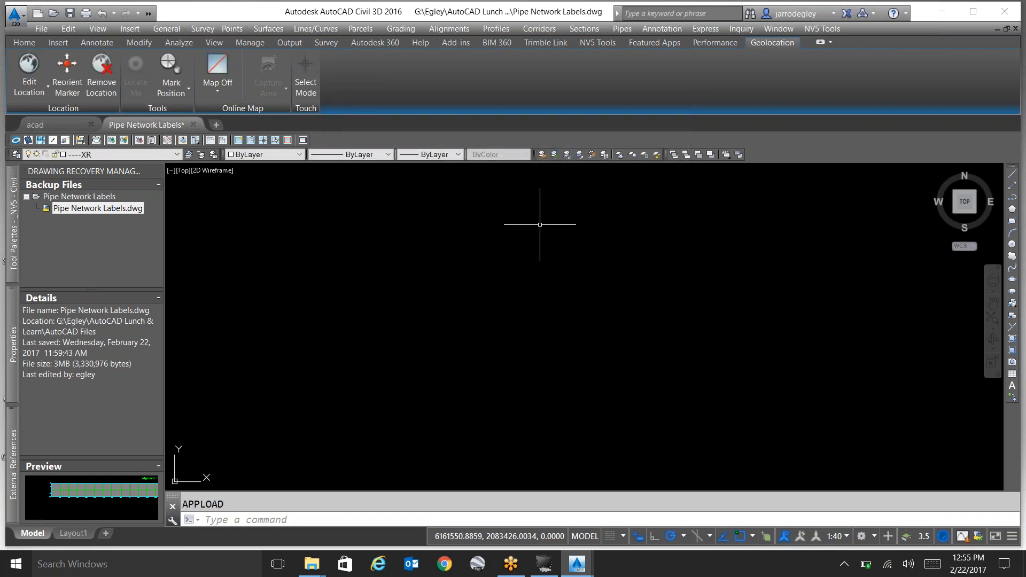
# Run the NL command and allow NV5ProgramLibrary2013.dll from C:\Ntools2016 to load for this session.
pyautogui.write('NL')
pyautogui.press('Return')
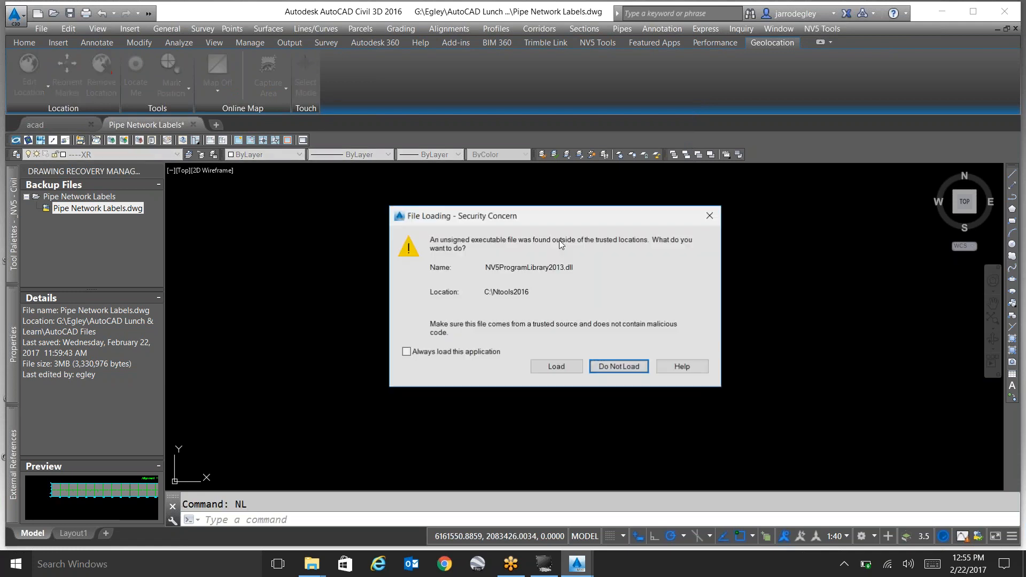
pyautogui.click(550, 366)
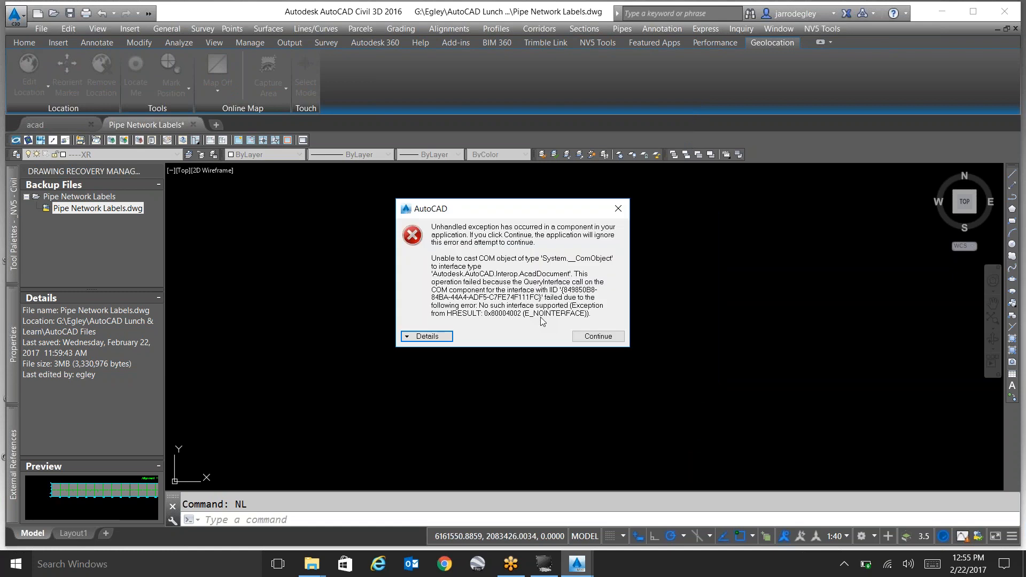
pyautogui.click(584, 337)
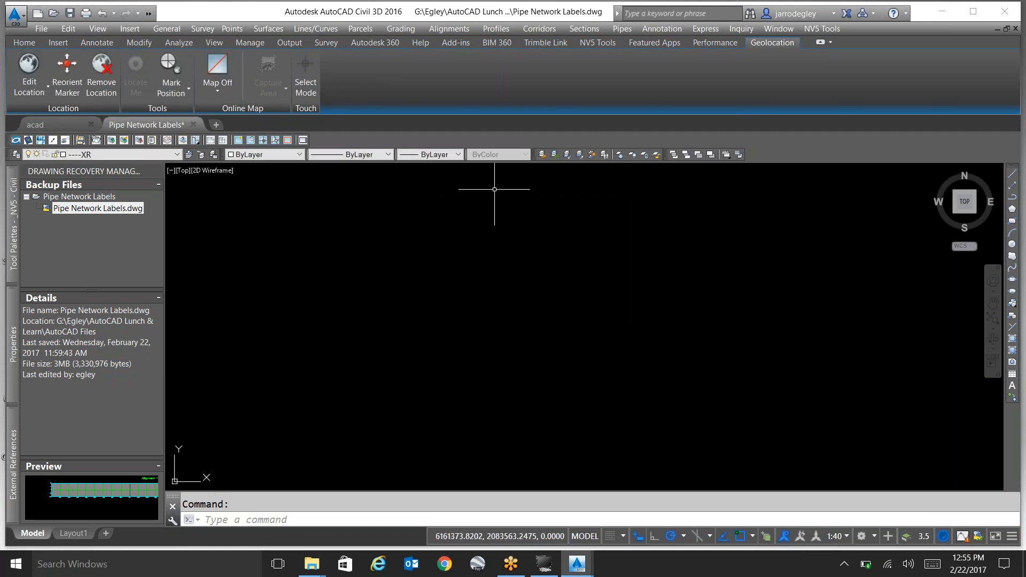
# Try to open the NV5 programs library through the NV5 Programs tool.
pyautogui.click(597, 43)
pyautogui.click(166, 78)
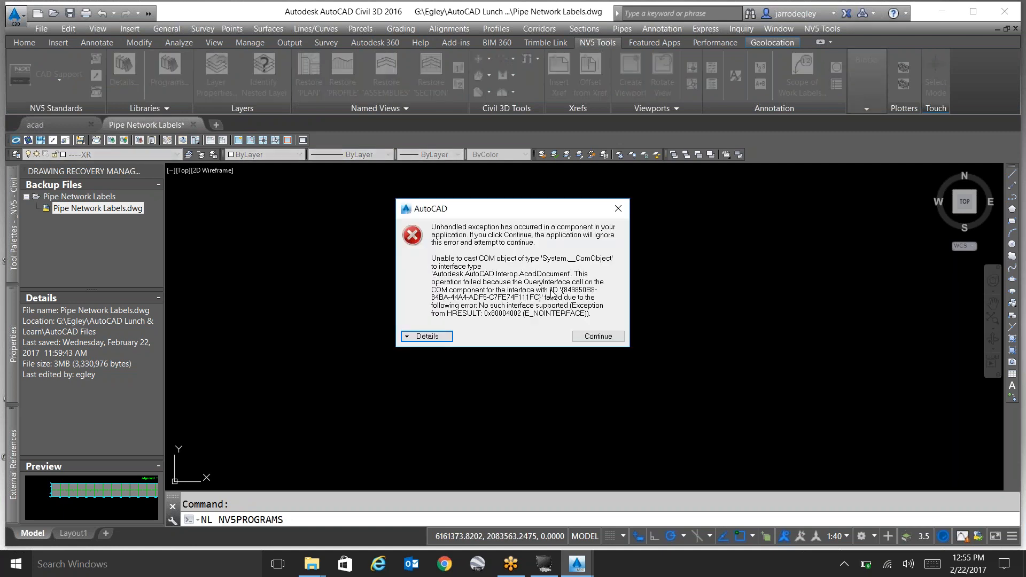
pyautogui.click(590, 338)
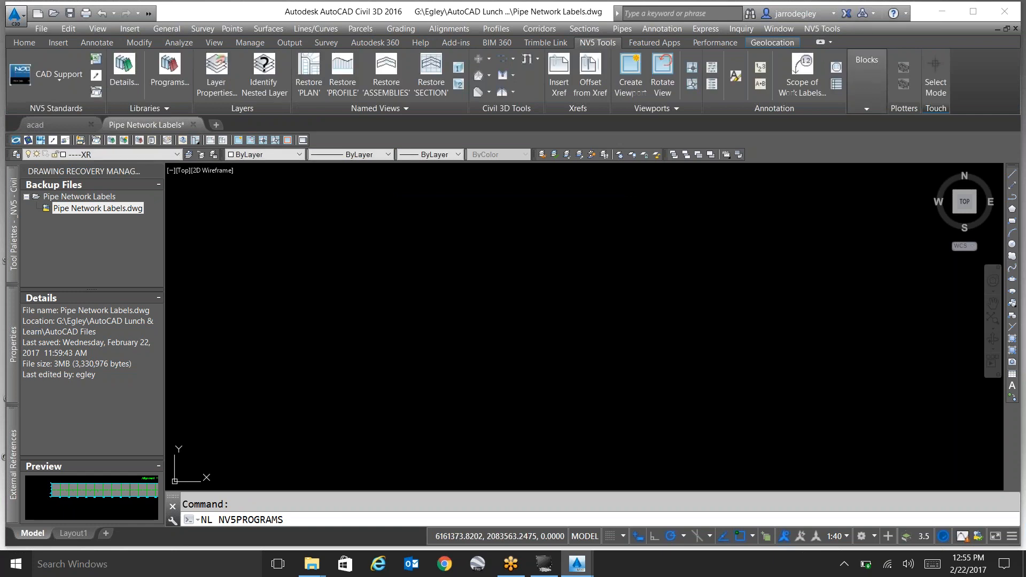
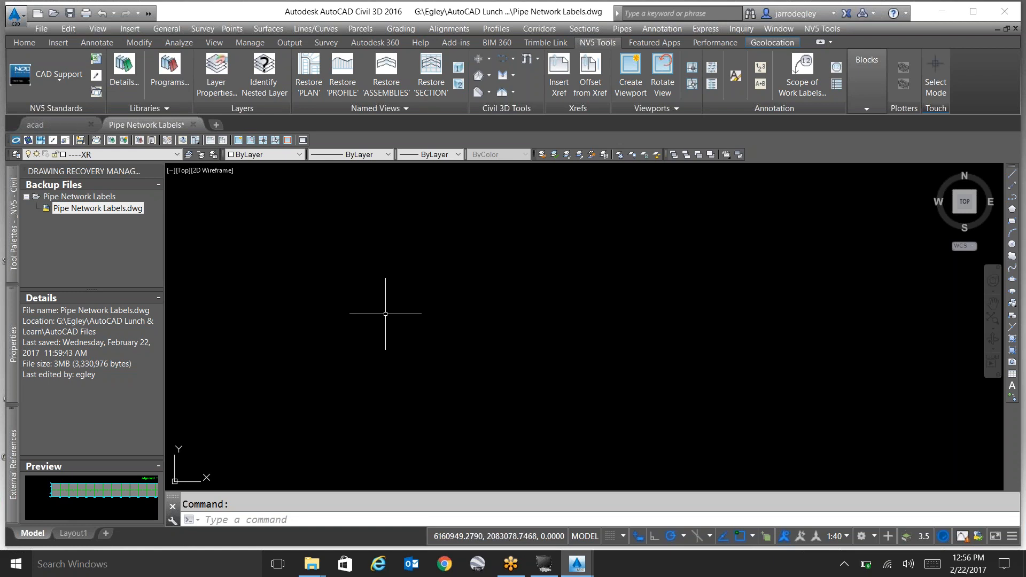
# Open the Load/Unload Applications dialog and examine the annotation and block LISP routines in the _SAN DIEGO folder.
pyautogui.write('ap')
pyautogui.press('Return')
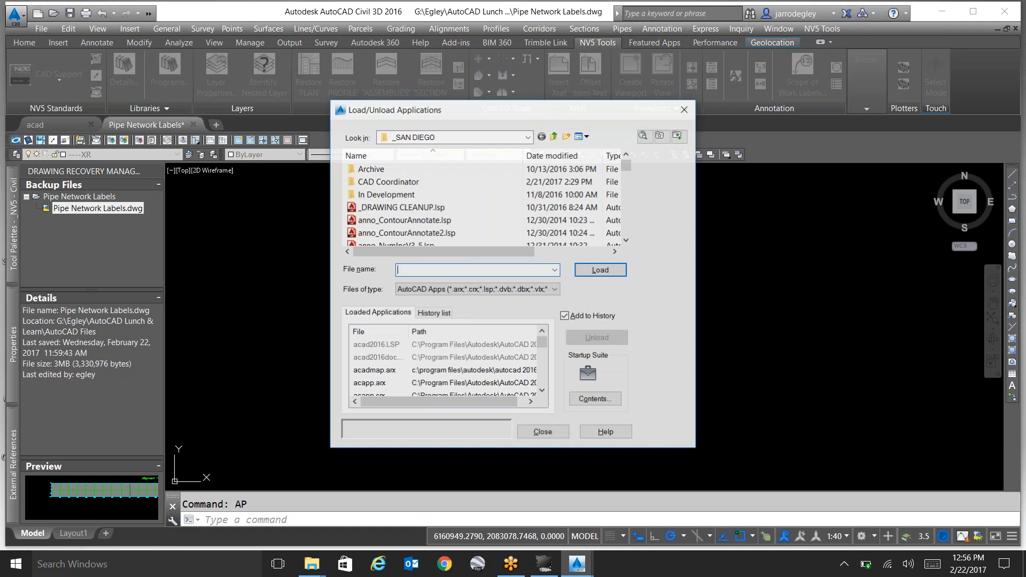
pyautogui.click(477, 137)
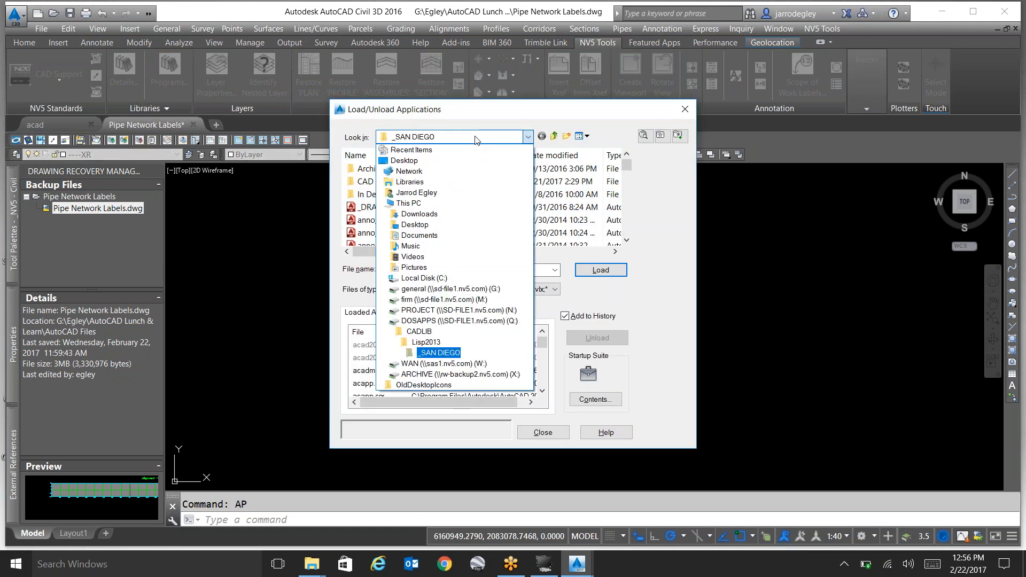
pyautogui.click(477, 137)
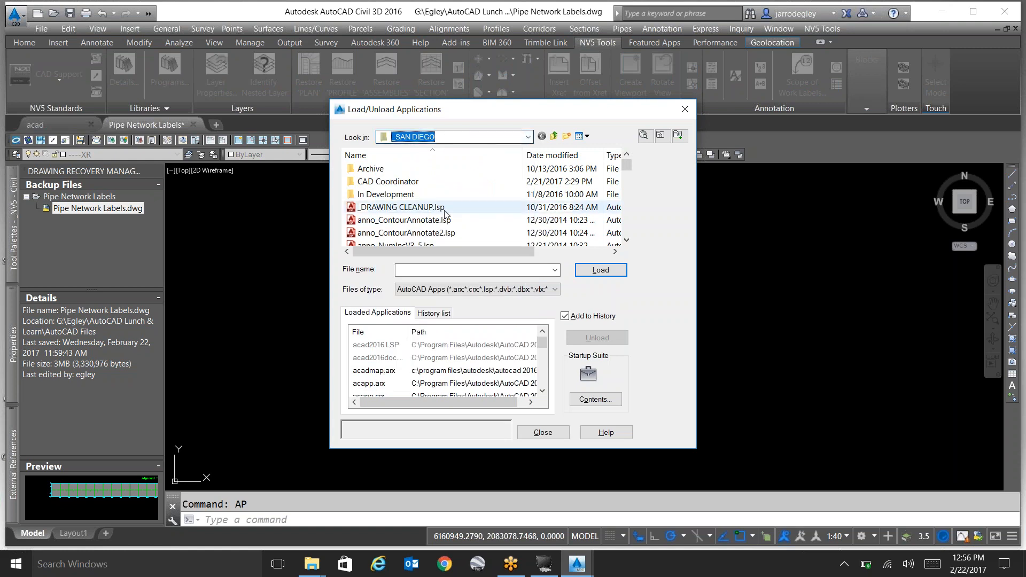
pyautogui.click(450, 220)
pyautogui.scroll(-1, 451, 219)
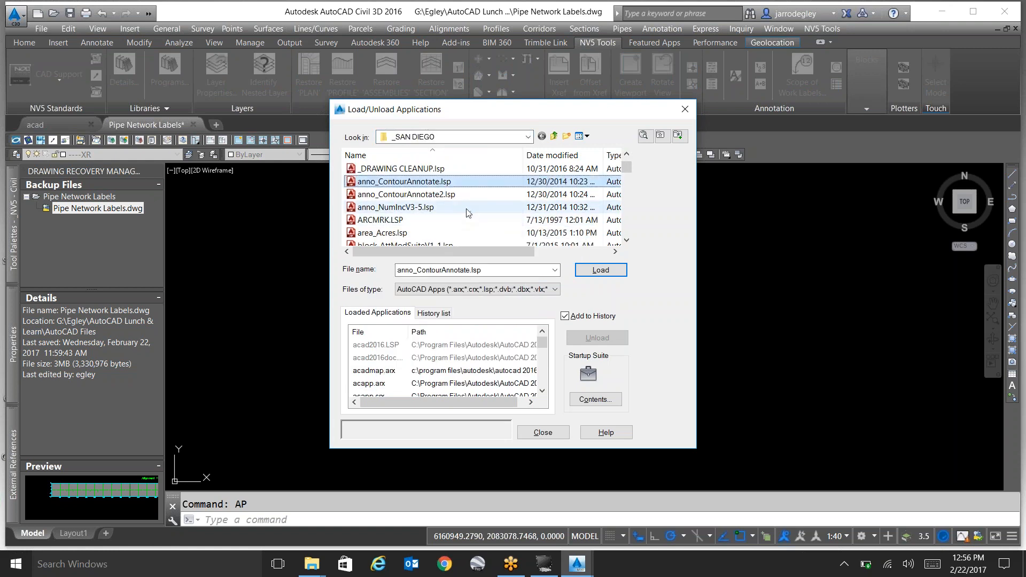
pyautogui.scroll(-1, 468, 208)
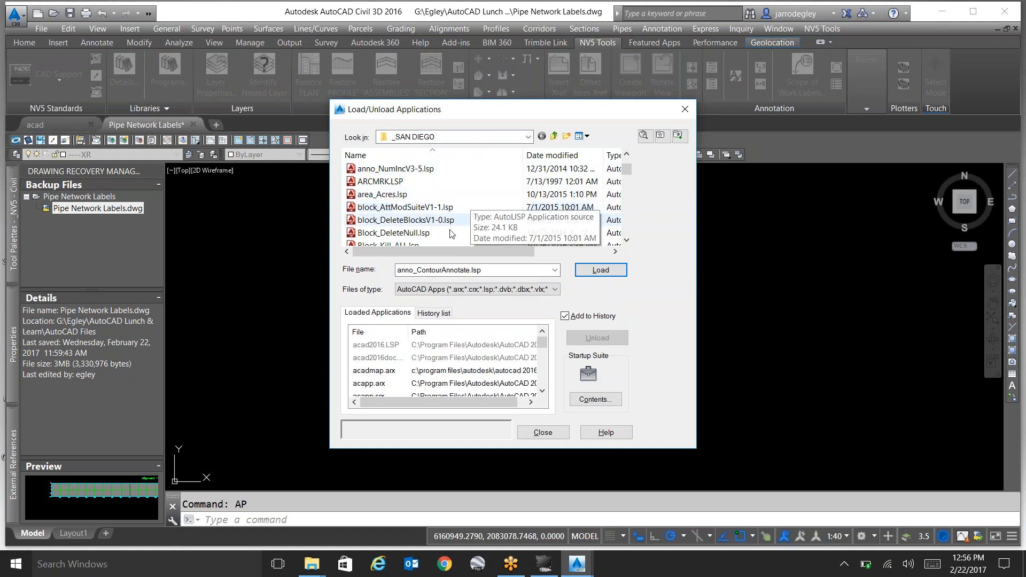
pyautogui.click(456, 222)
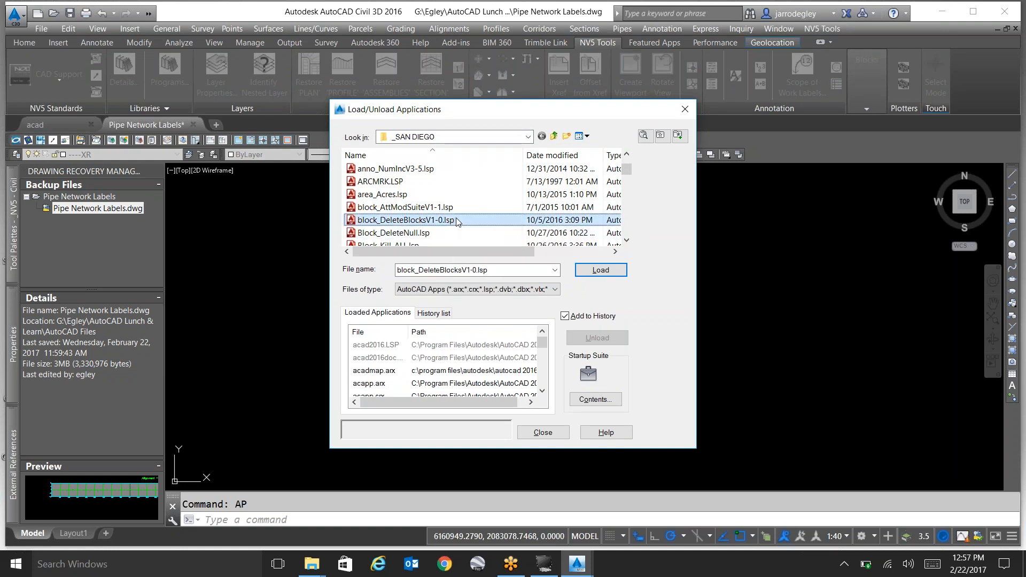
pyautogui.scroll(-5, 458, 224)
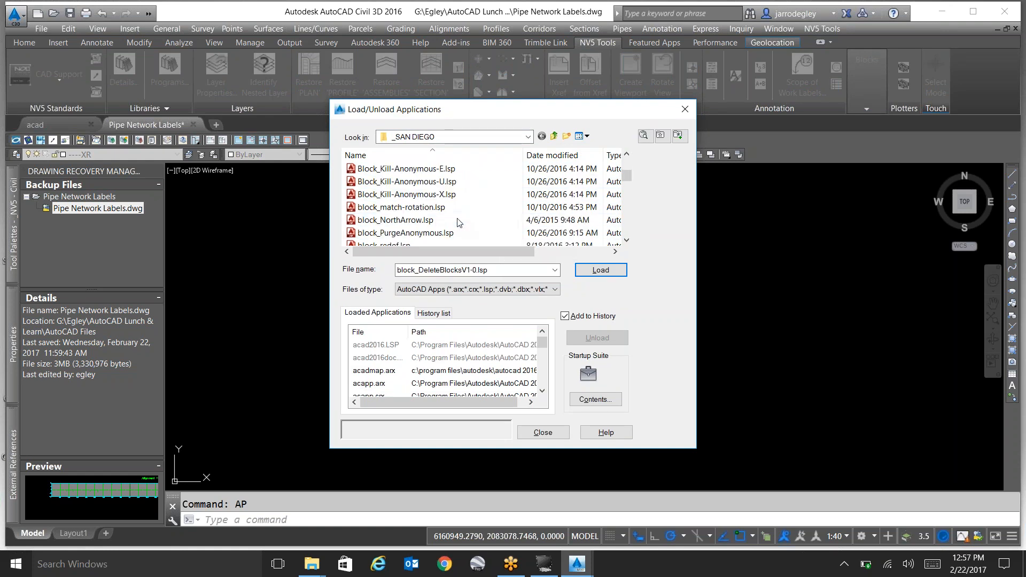
pyautogui.scroll(1, 447, 213)
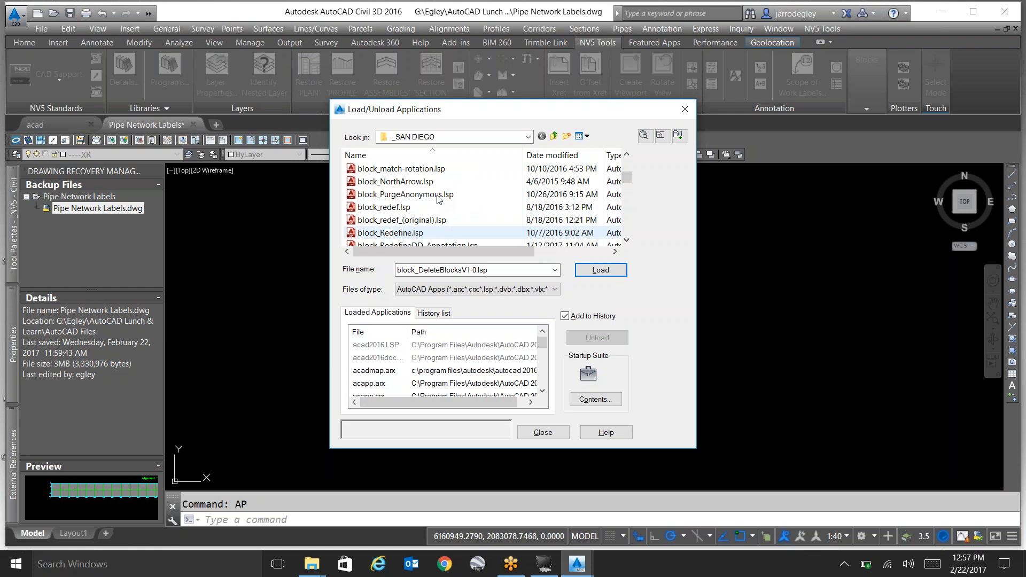
pyautogui.click(436, 184)
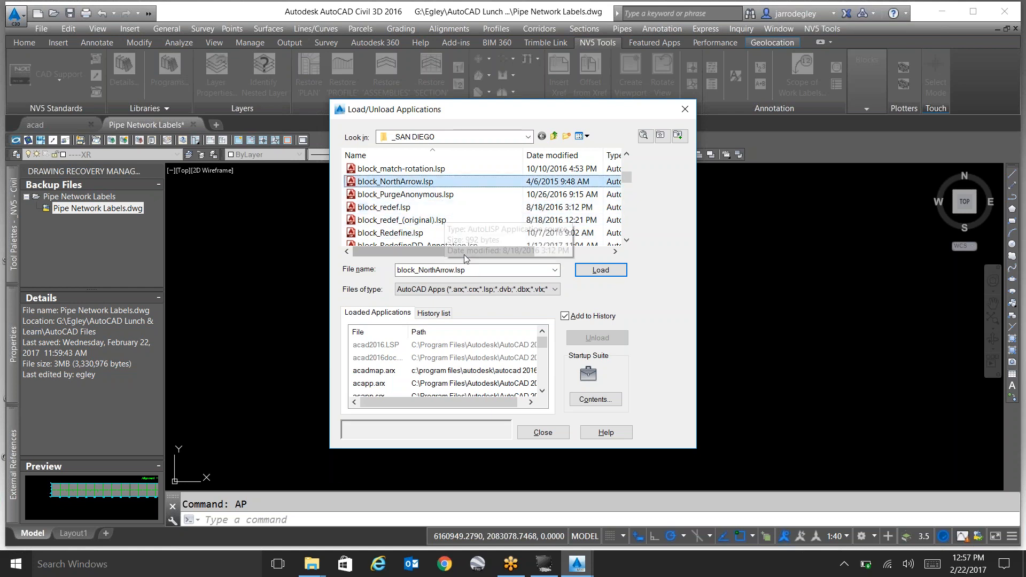
# Look through the layer, linetype, text and viewport routines in the folder, and close the dialog without loading any.
pyautogui.scroll(-10, 464, 232)
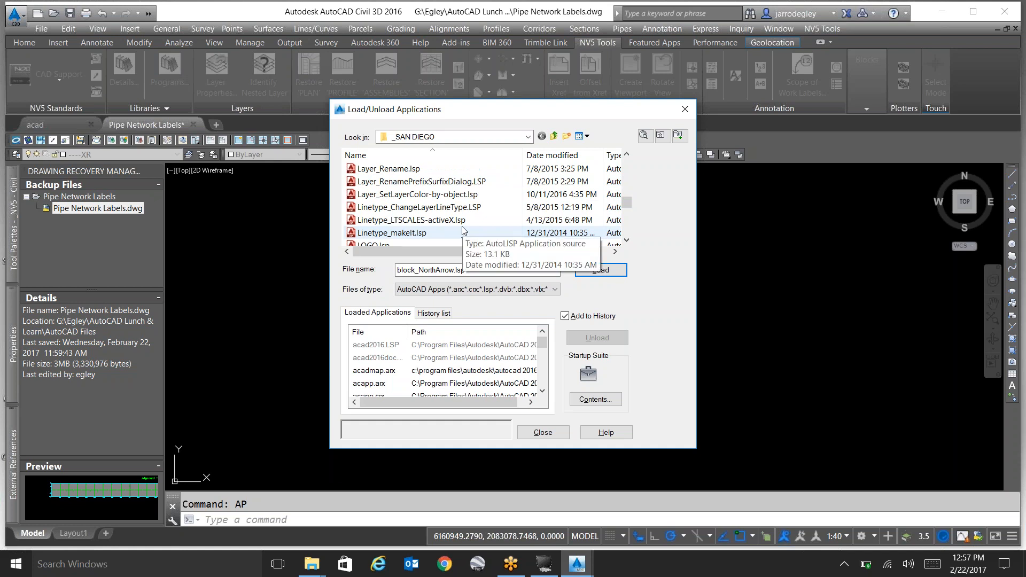
pyautogui.press('t')
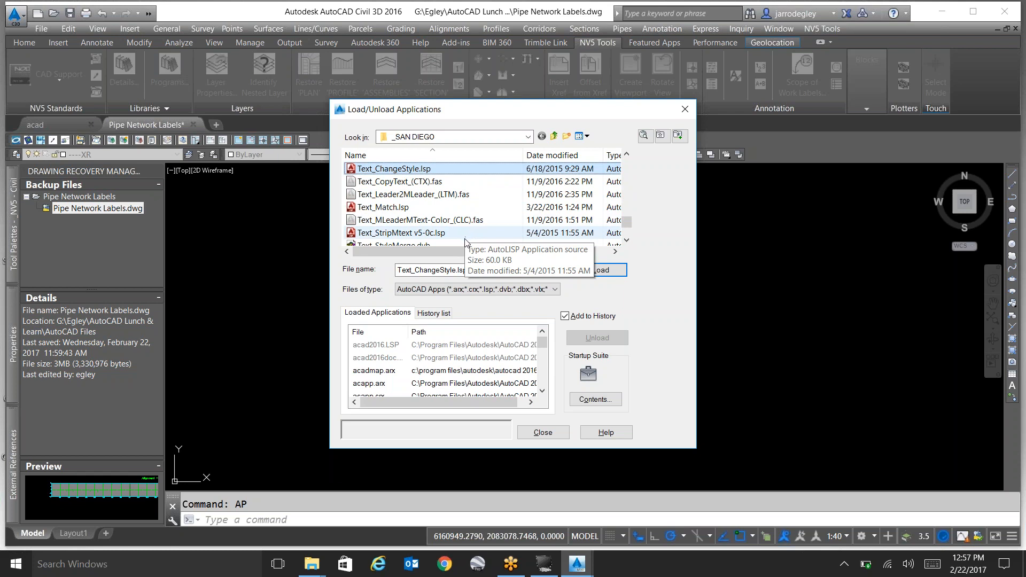
pyautogui.scroll(-1, 464, 238)
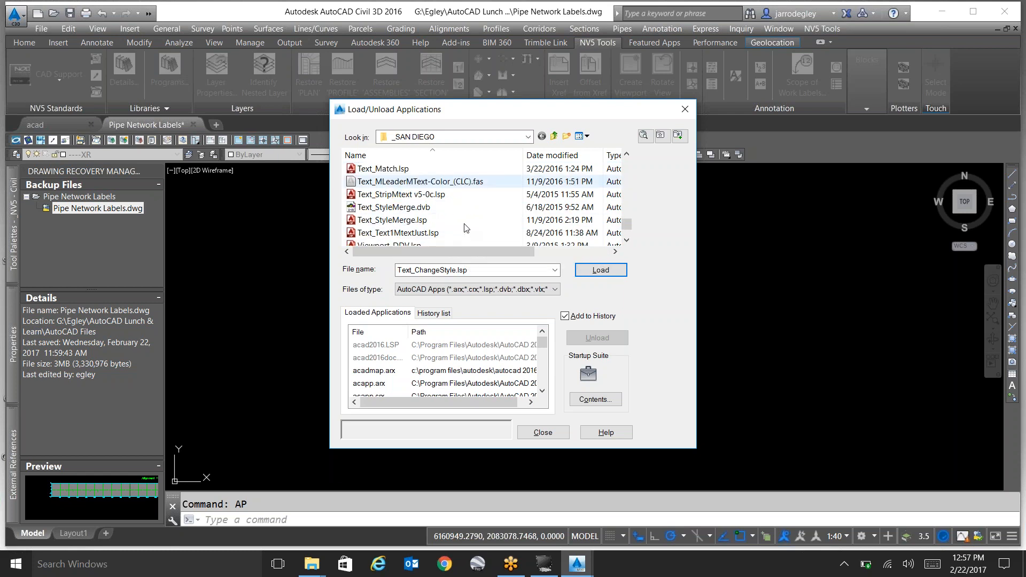
pyautogui.scroll(-3, 465, 236)
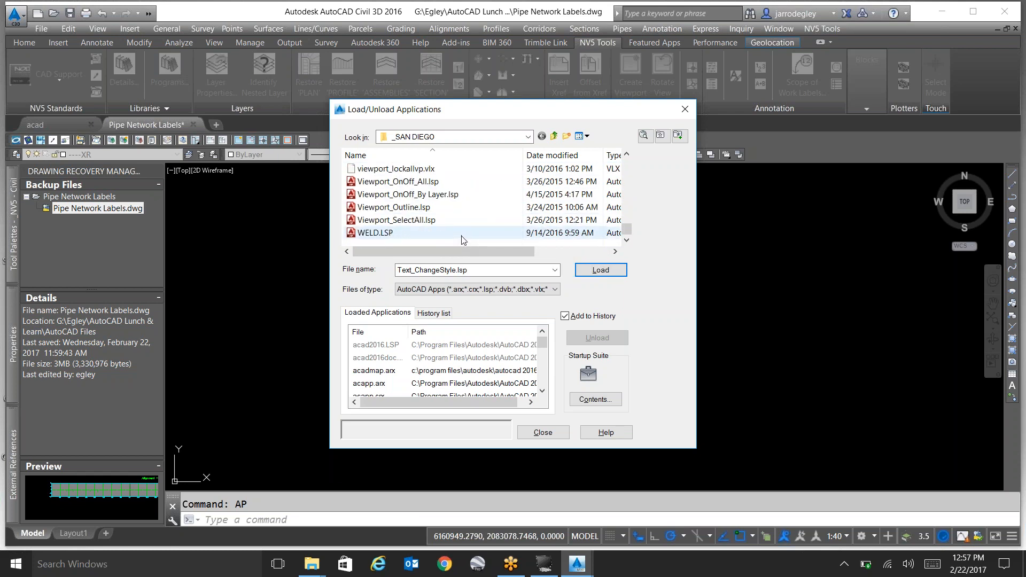
pyautogui.click(548, 434)
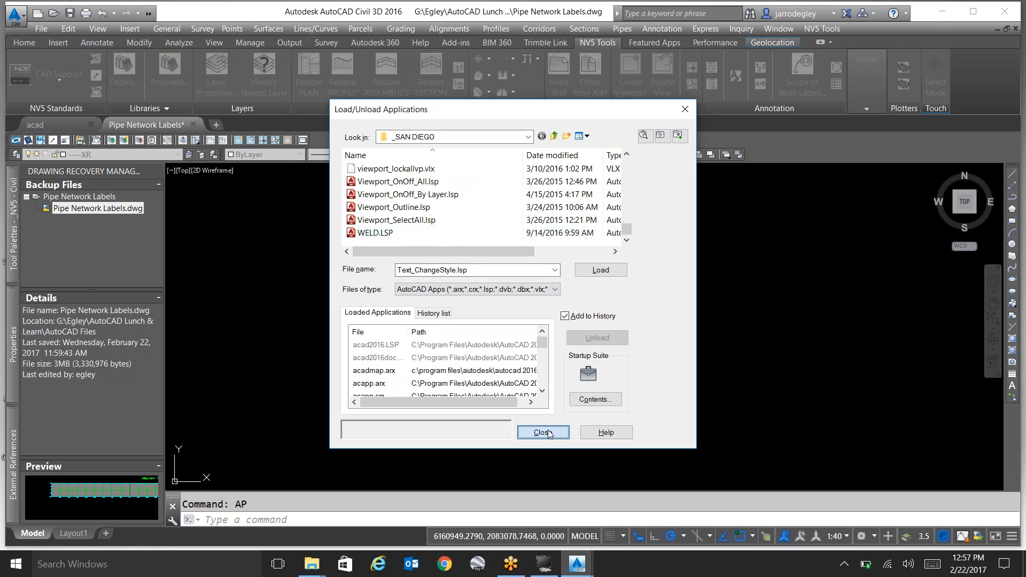
pyautogui.click(425, 301)
pyautogui.click(361, 257)
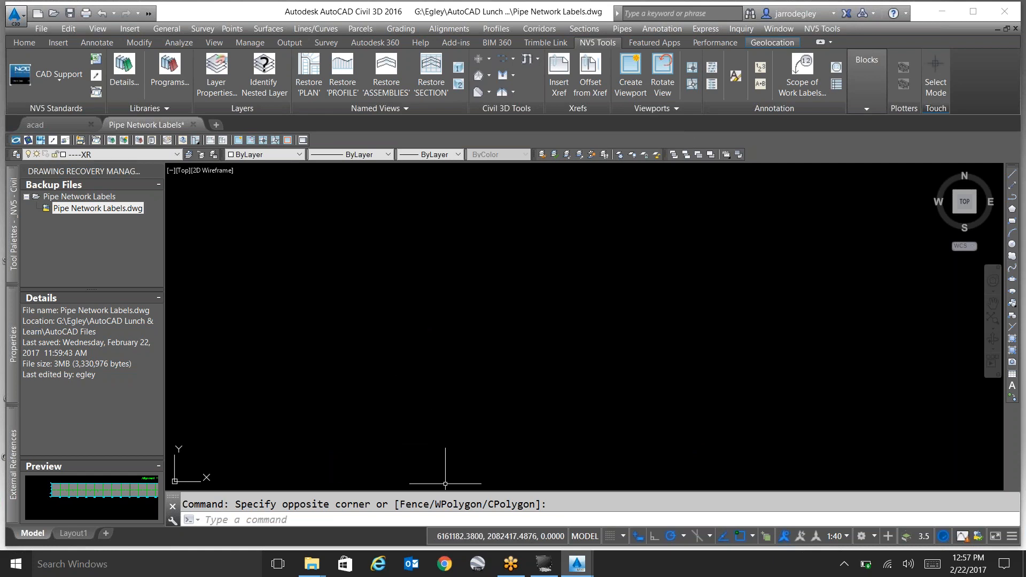
# Enlarge the command history slightly and erase the asdf test texts and the two leaders below the profile view.
pyautogui.moveTo(452, 492); pyautogui.dragTo(452, 480)
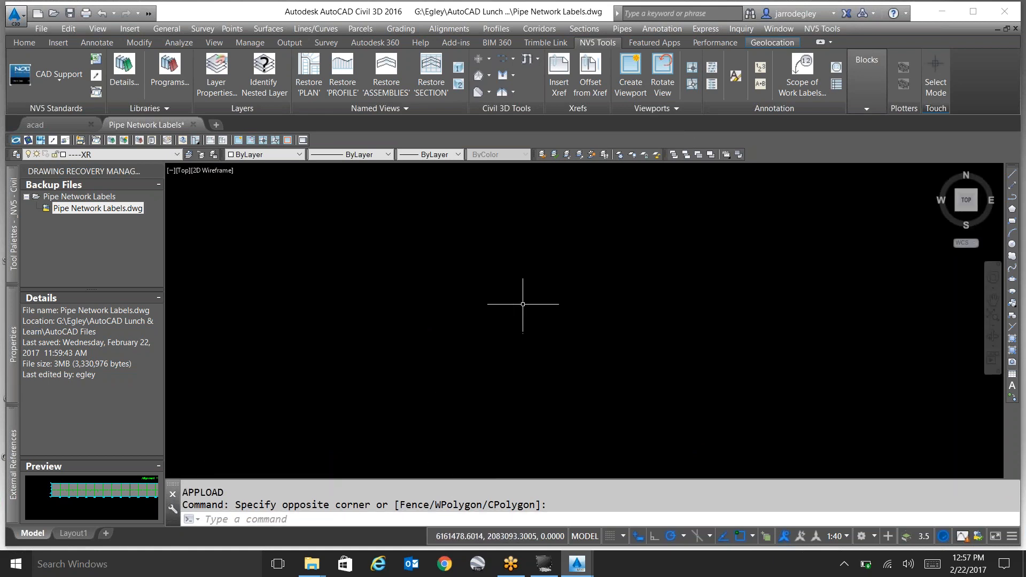
pyautogui.write('z')
pyautogui.press('Return')
pyautogui.write('e')
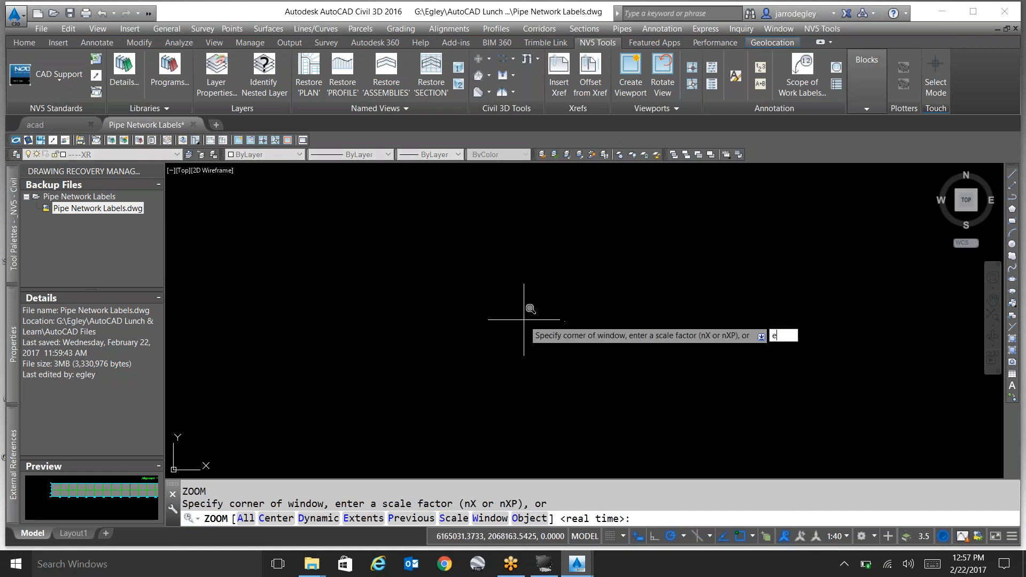
pyautogui.press('Return')
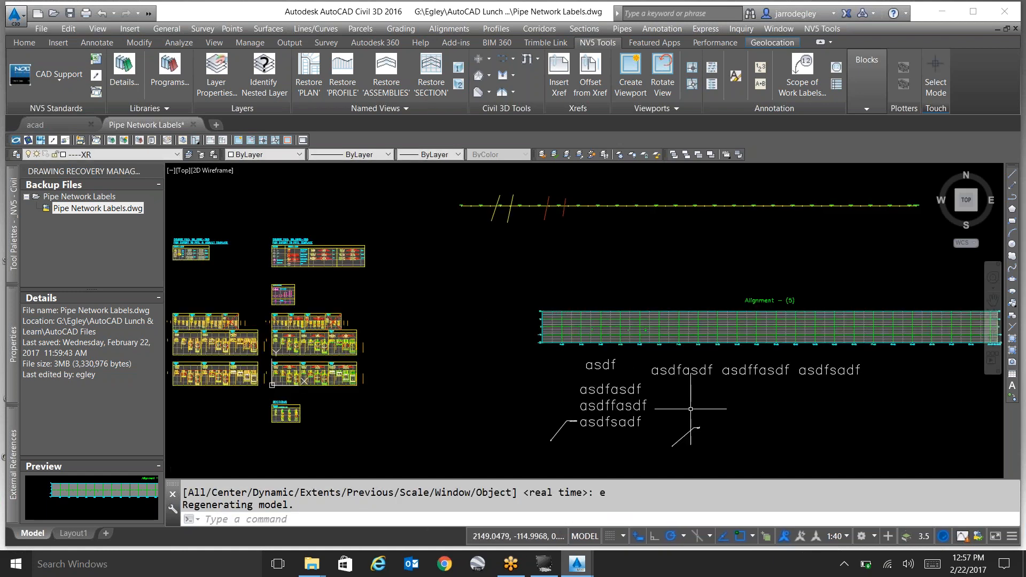
pyautogui.click(711, 447)
pyautogui.click(571, 366)
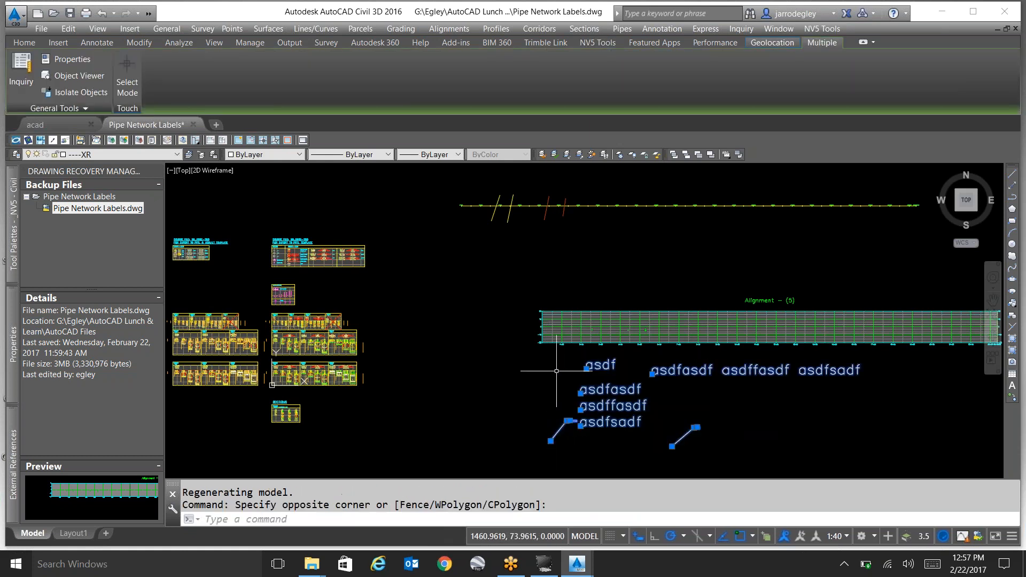
pyautogui.press('Delete')
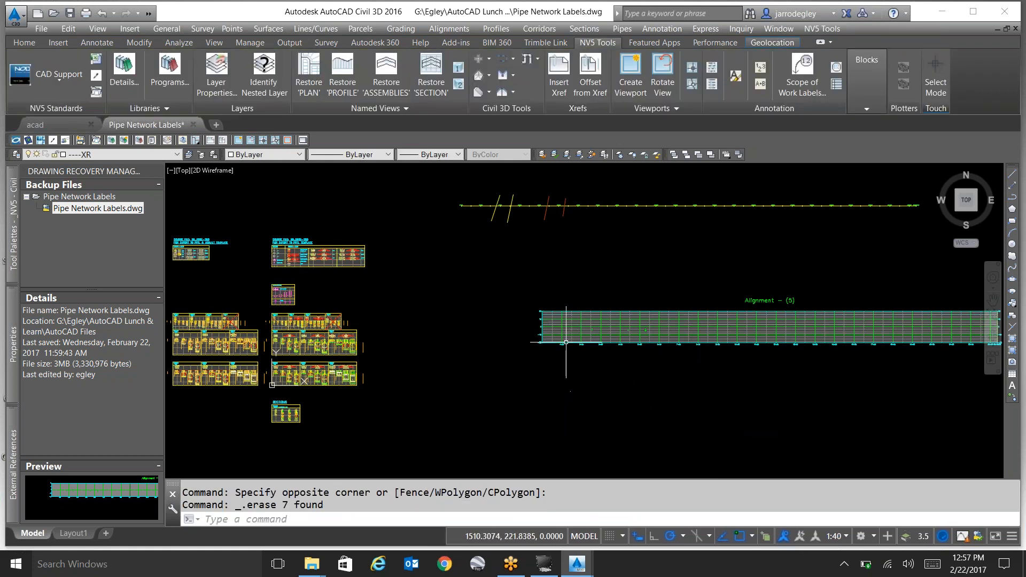
# Inspect the four pipes crossing the alignment in plan, selecting the two yellow and two red ones individually.
pyautogui.scroll(4, 566, 339)
pyautogui.scroll(-4, 577, 345)
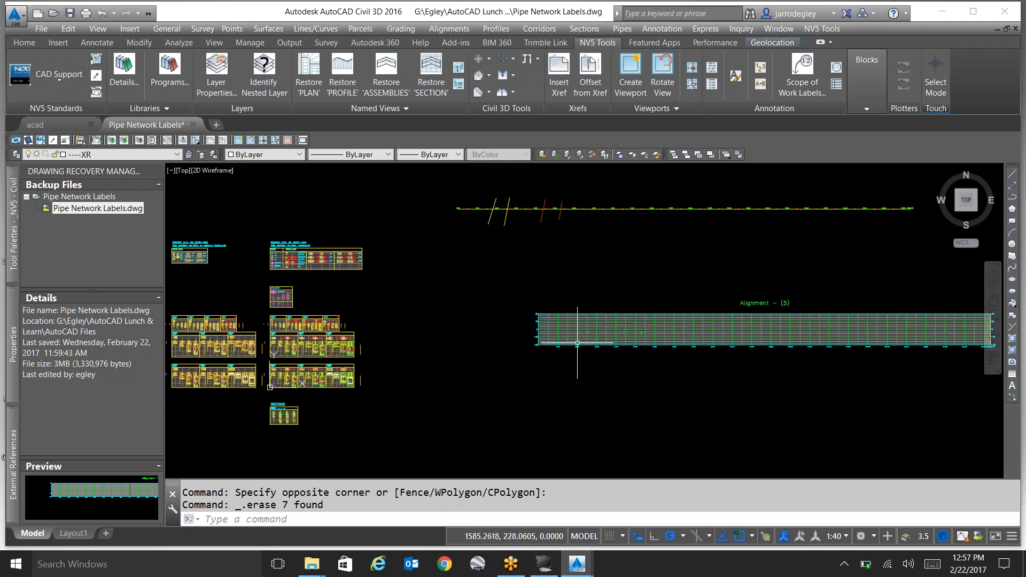
pyautogui.scroll(2, 580, 353)
pyautogui.scroll(-4, 580, 352)
pyautogui.scroll(8, 525, 266)
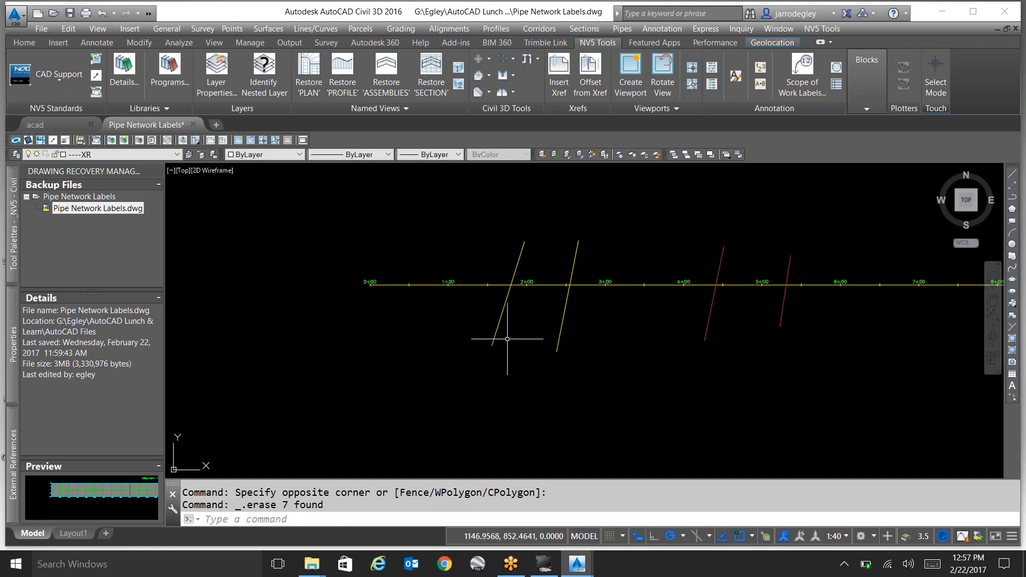
pyautogui.click(522, 252)
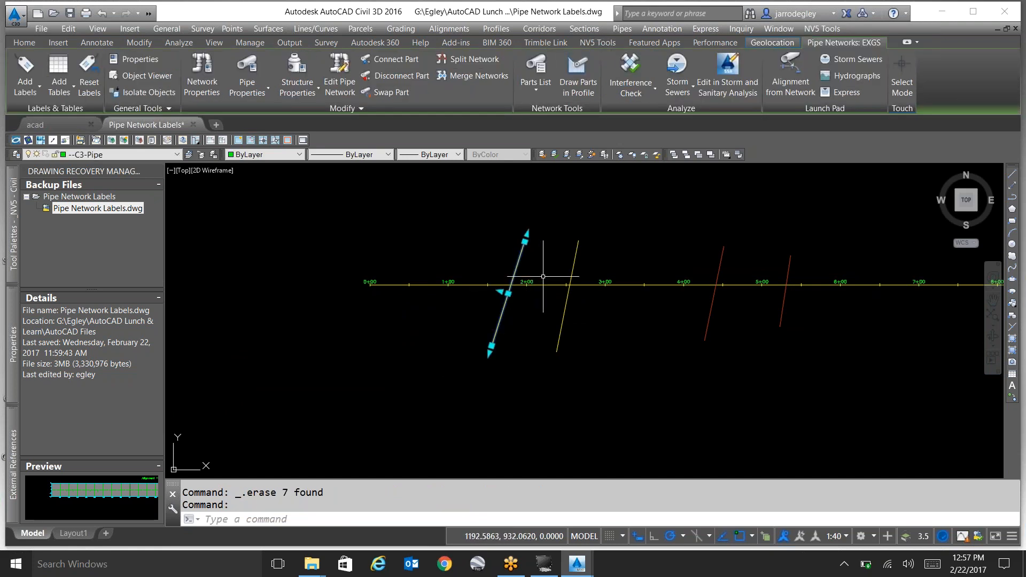
pyautogui.press('Escape')
pyautogui.click(574, 268)
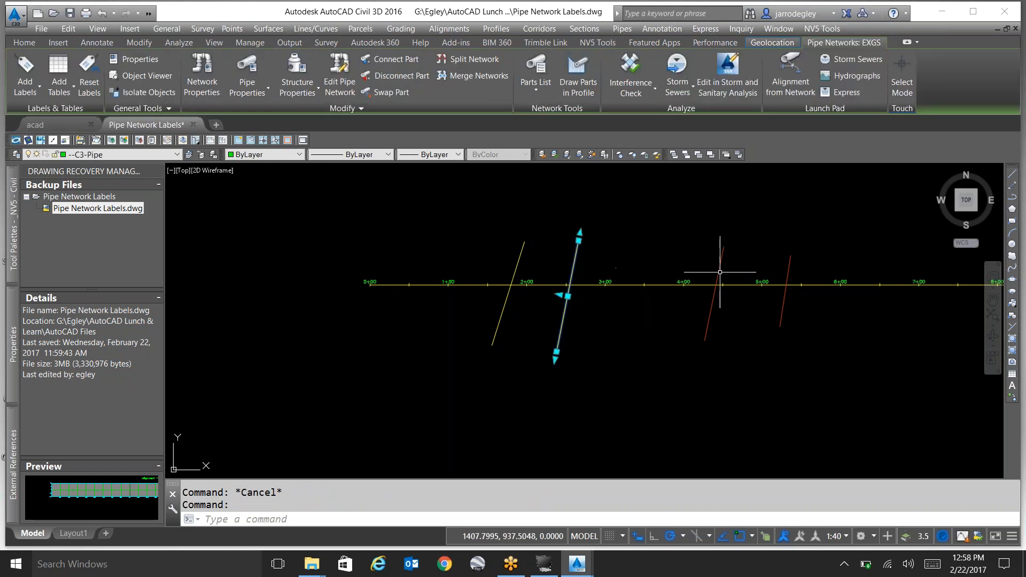
pyautogui.press('Escape')
pyautogui.click(720, 272)
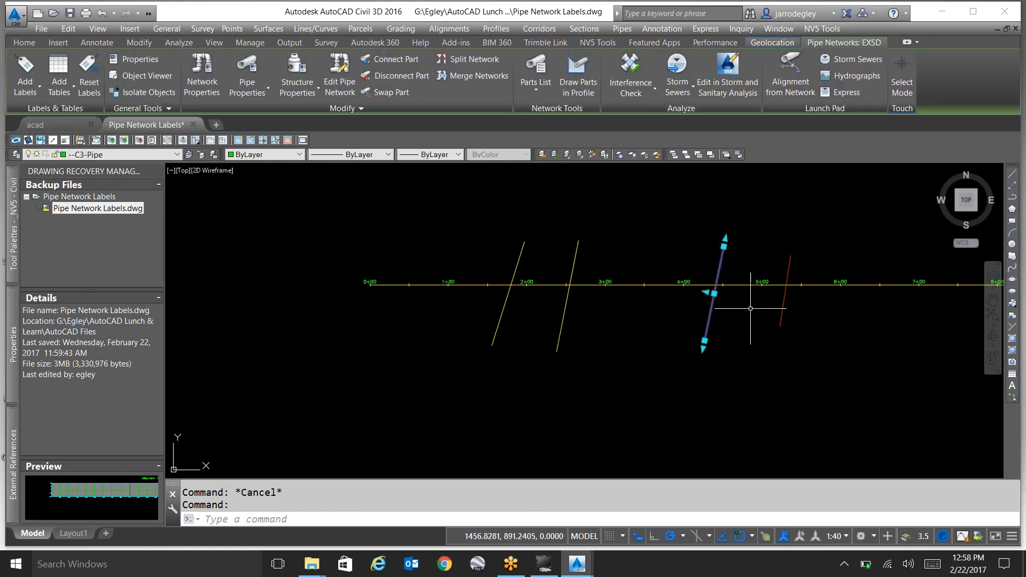
pyautogui.press('Escape')
pyautogui.click(788, 271)
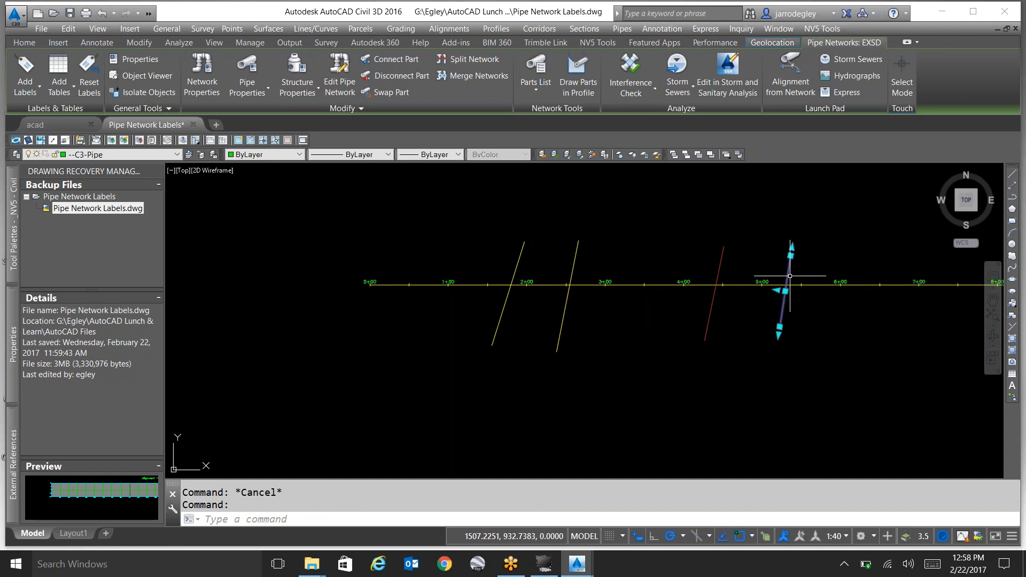
pyautogui.press('Escape')
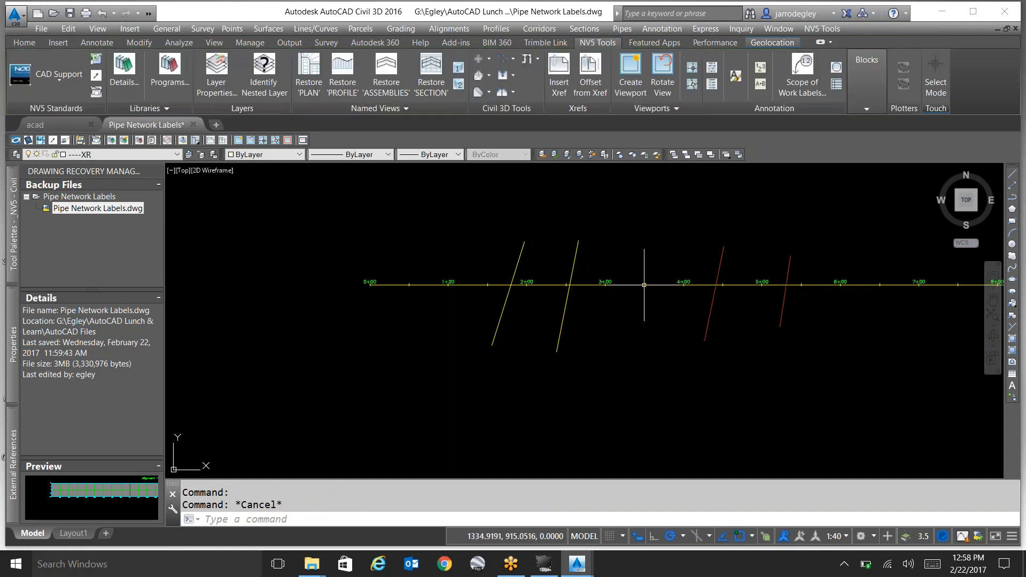
# Set up pipe network labels with label type Entire Network Profile and the Crossing Info - Size Mat pipe label style.
pyautogui.scroll(-8, 551, 260)
pyautogui.scroll(10, 614, 347)
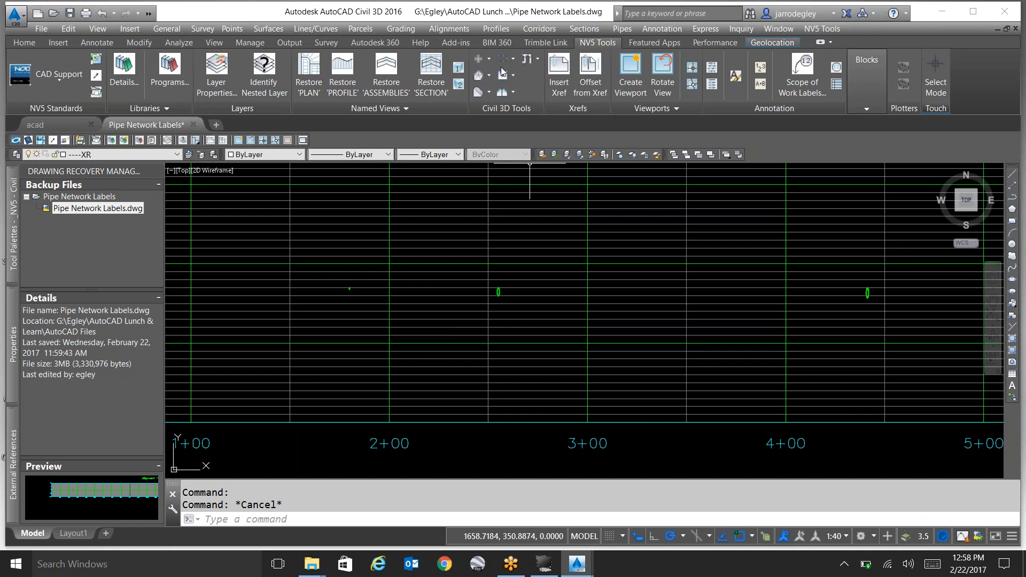
pyautogui.click(622, 30)
pyautogui.moveTo(695, 169)
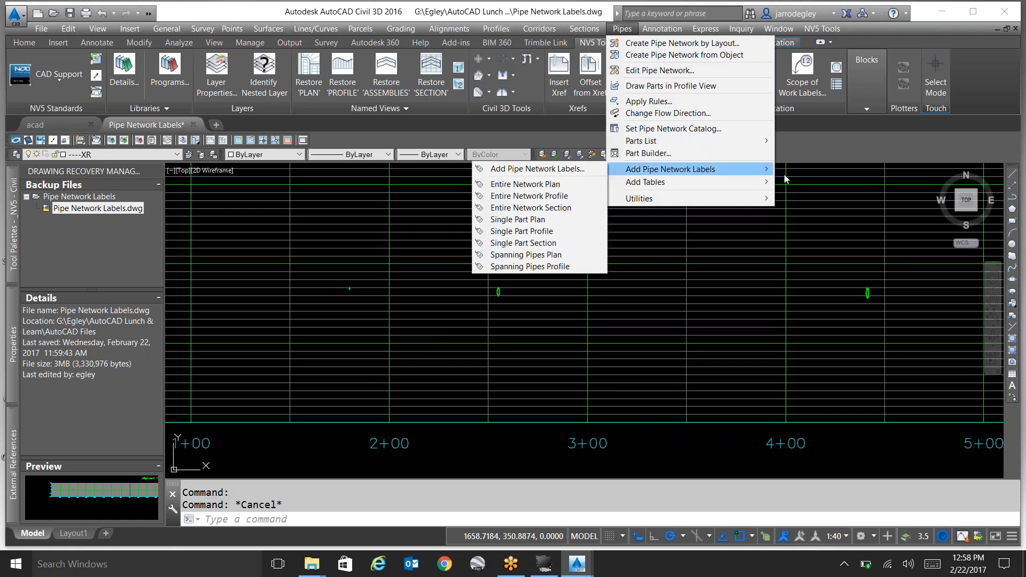
pyautogui.click(575, 169)
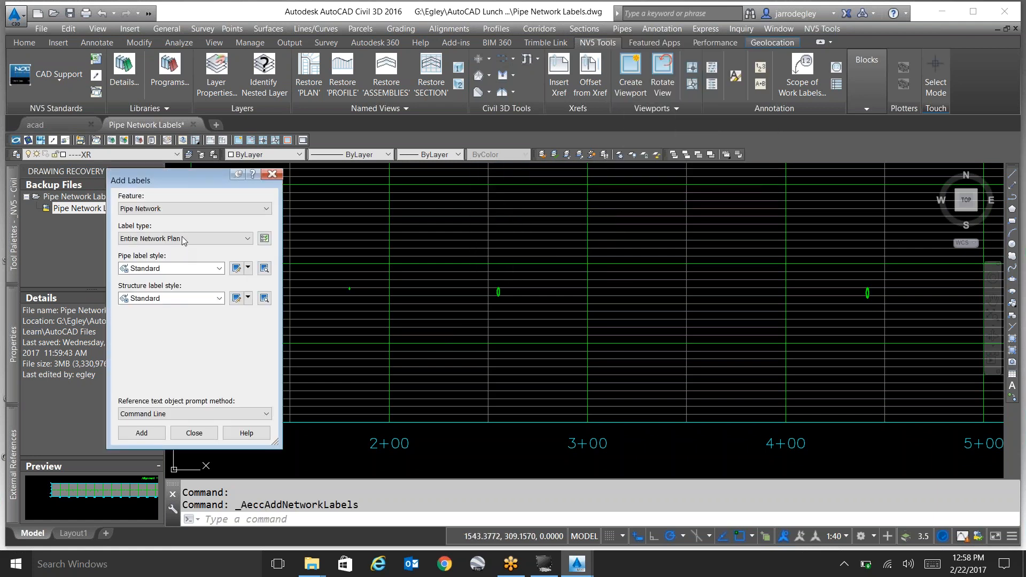
pyautogui.click(183, 239)
pyautogui.click(185, 259)
pyautogui.moveTo(188, 177)
pyautogui.mouseDown()
pyautogui.moveTo(156, 182)
pyautogui.moveTo(171, 179)
pyautogui.mouseUp()
pyautogui.click(176, 270)
pyautogui.click(176, 293)
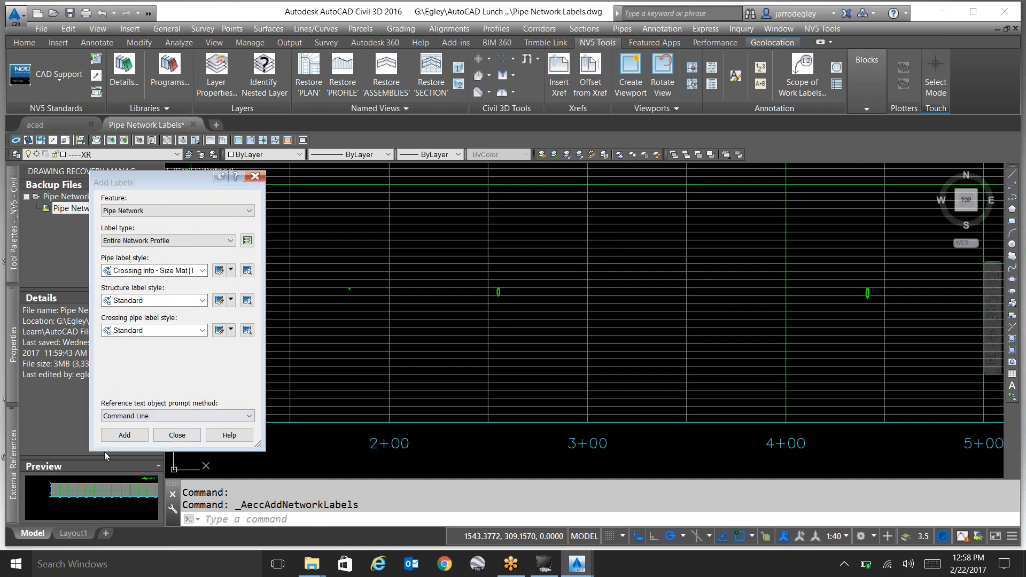
# Add the labels to the whole existing gas network by picking one of its crossing pipes in the profile view.
pyautogui.click(124, 436)
pyautogui.scroll(4, 352, 294)
pyautogui.scroll(4, 359, 293)
pyautogui.click(387, 261)
pyautogui.scroll(-2, 467, 299)
pyautogui.scroll(-2, 542, 329)
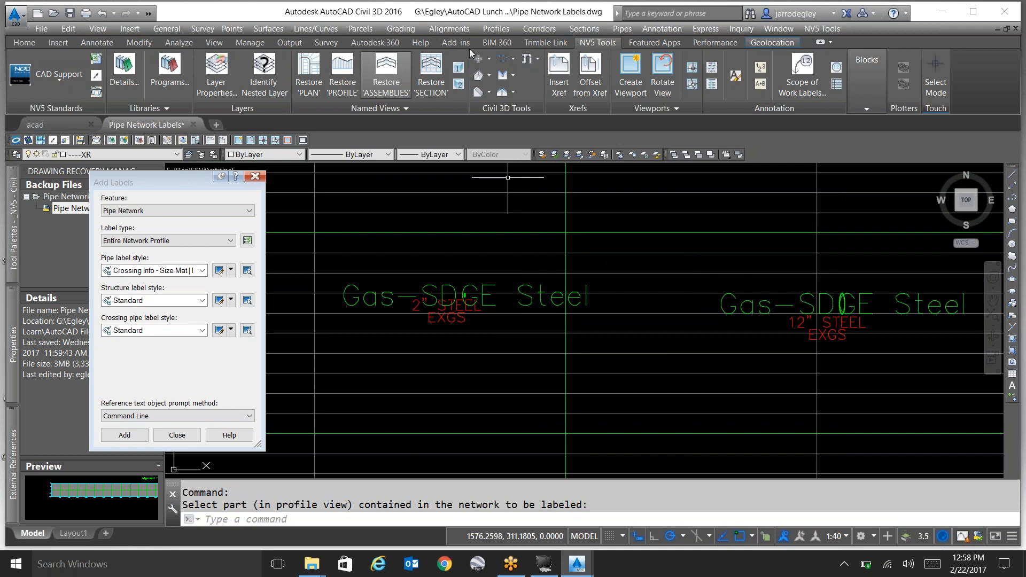
# Load the Profile Crossing Pipe Labeler and choose the 2" STEEL GAS (assumed) label style.
pyautogui.click(529, 59)
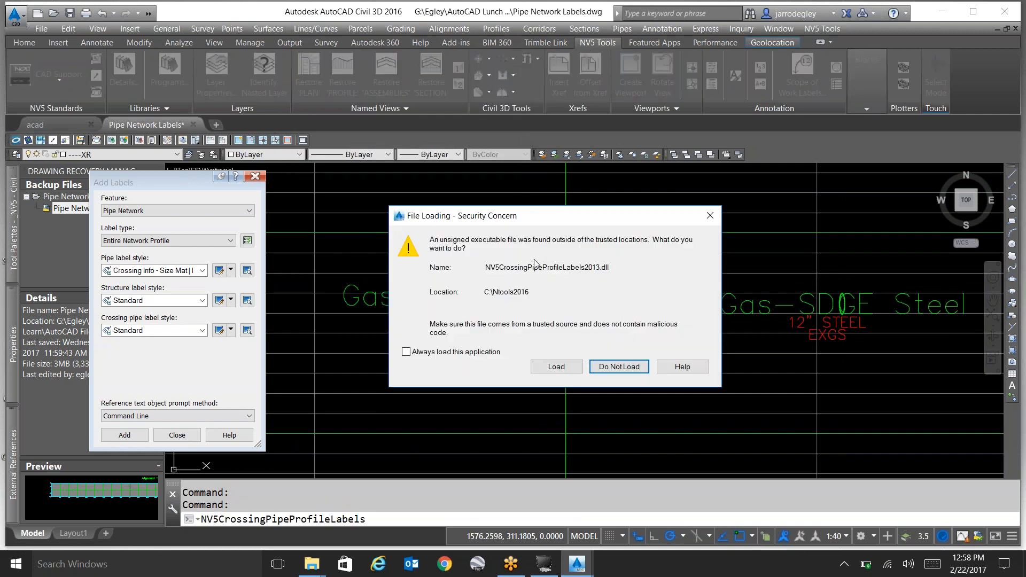
pyautogui.click(563, 371)
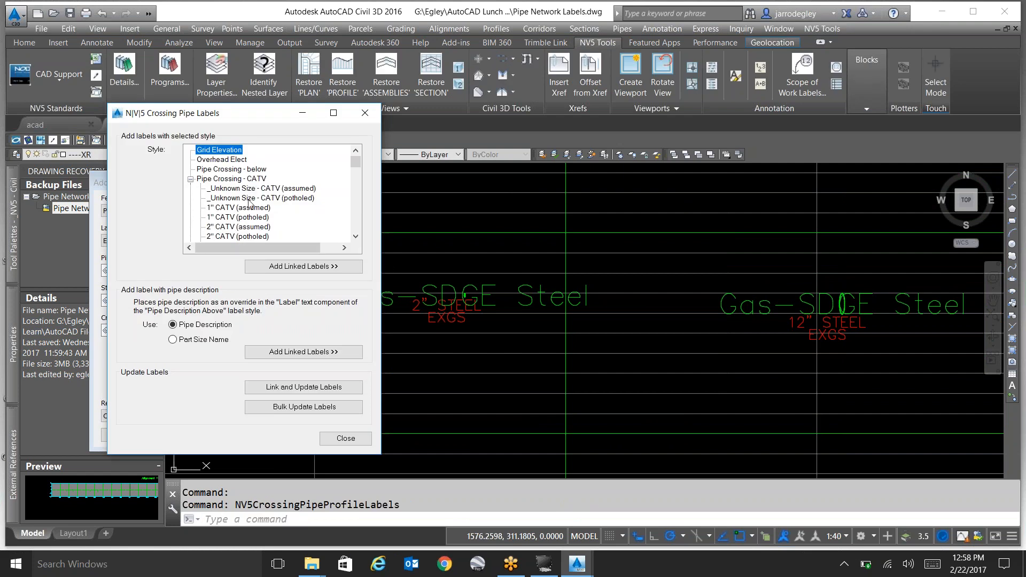
pyautogui.click(250, 199)
pyautogui.scroll(-8, 262, 203)
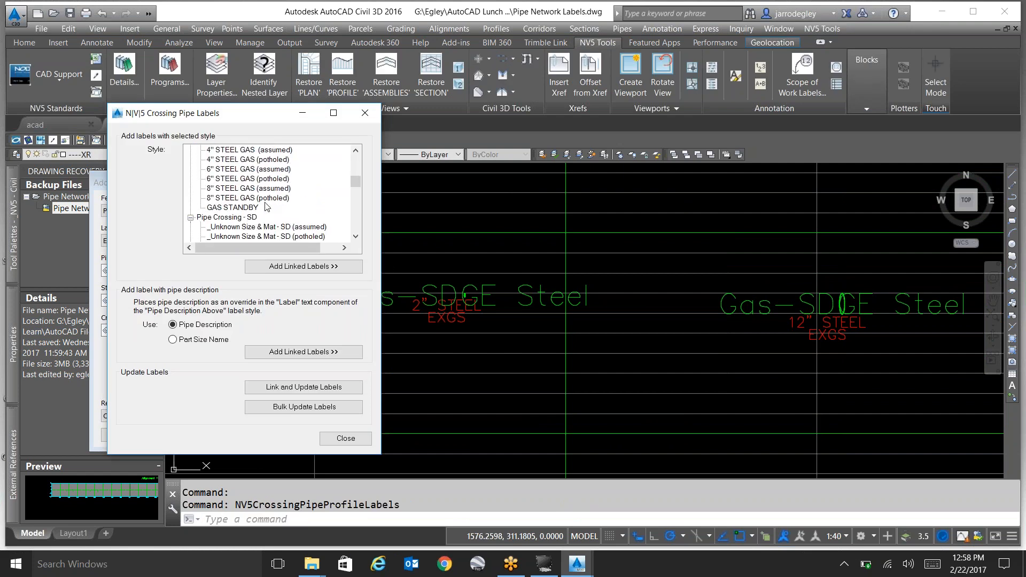
pyautogui.scroll(3, 270, 206)
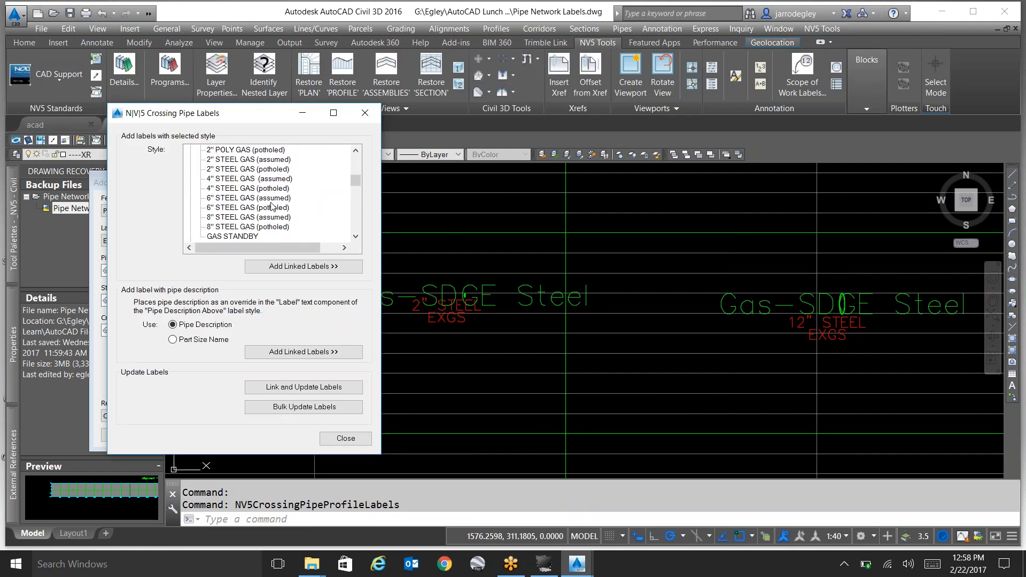
pyautogui.click(249, 160)
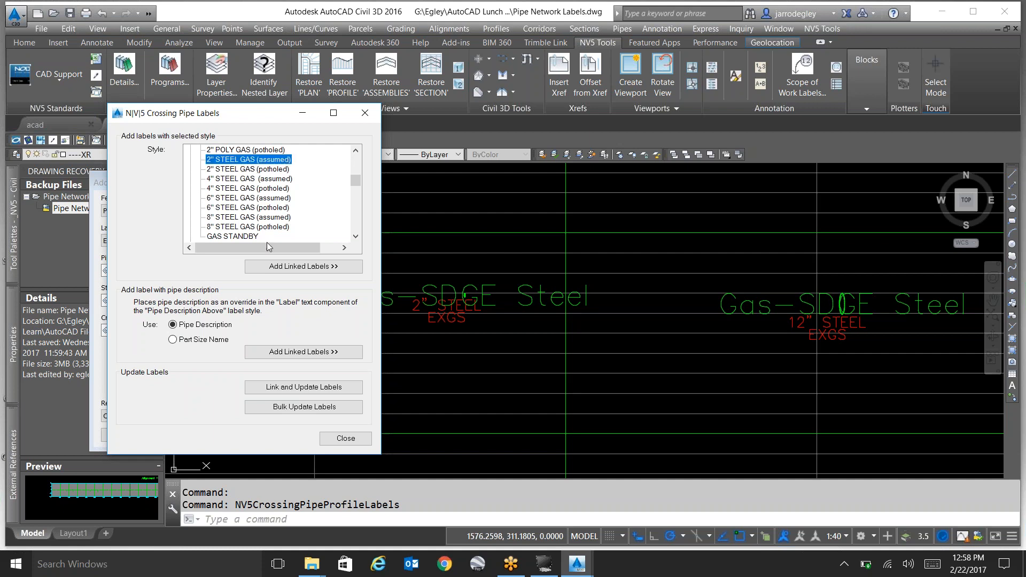
# Add a linked label to the 2" steel gas pipe crossing in the profile view, and erase that label again.
pyautogui.click(276, 266)
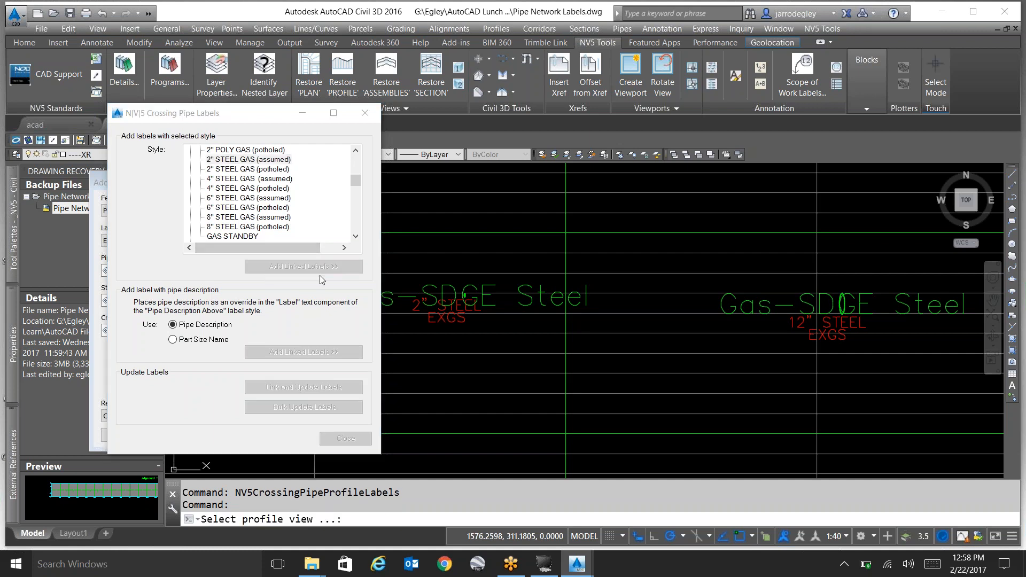
pyautogui.click(459, 270)
pyautogui.click(466, 293)
pyautogui.scroll(5, 468, 293)
pyautogui.scroll(-4, 492, 301)
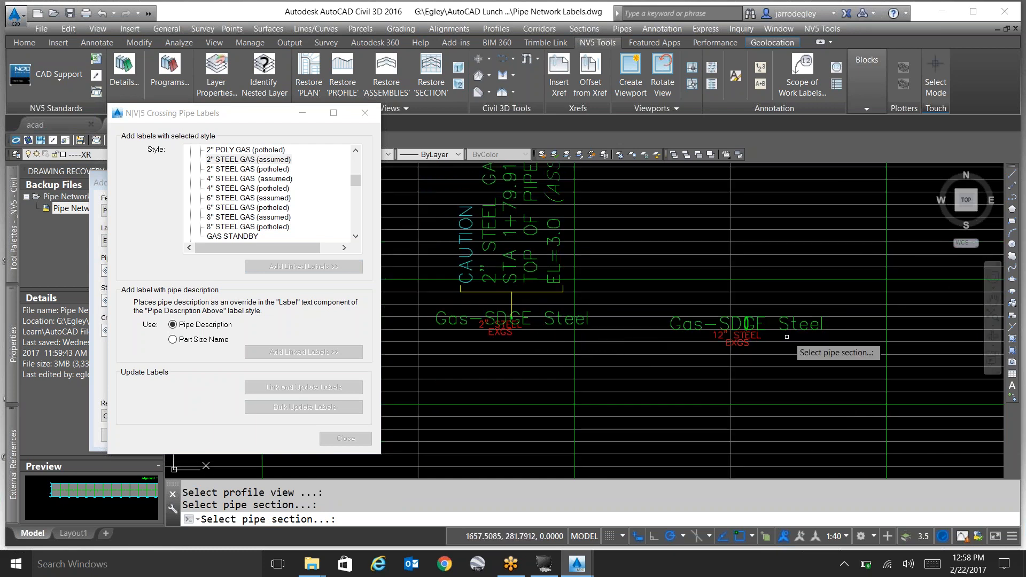
pyautogui.click(787, 337)
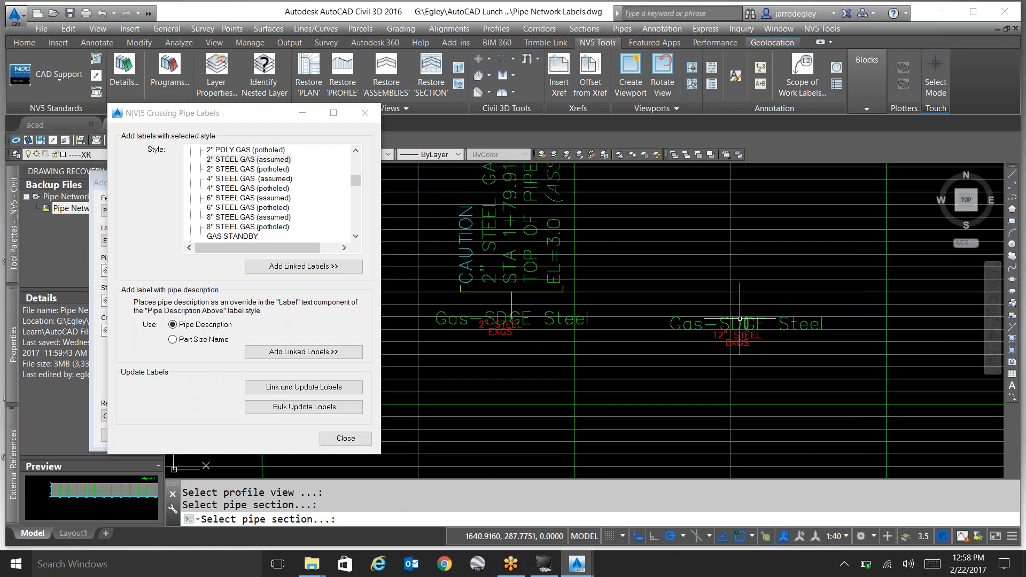
pyautogui.click(549, 282)
pyautogui.press('Delete')
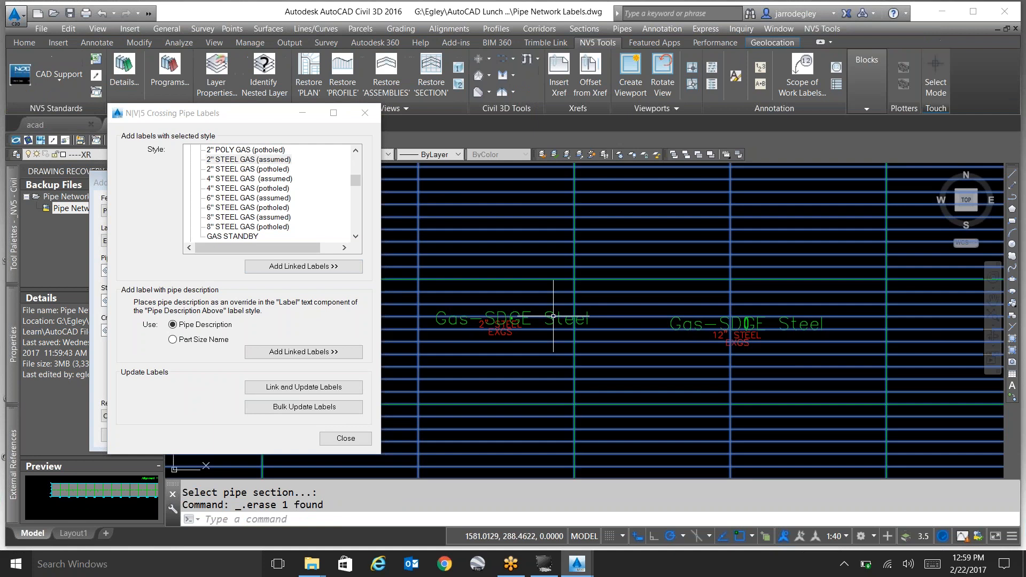
# Try to erase the Gas-SDGE Steel crossing labels in the profile view after selecting similar objects.
pyautogui.click(553, 316)
pyautogui.press('Escape')
pyautogui.press('Escape')
pyautogui.click(553, 321)
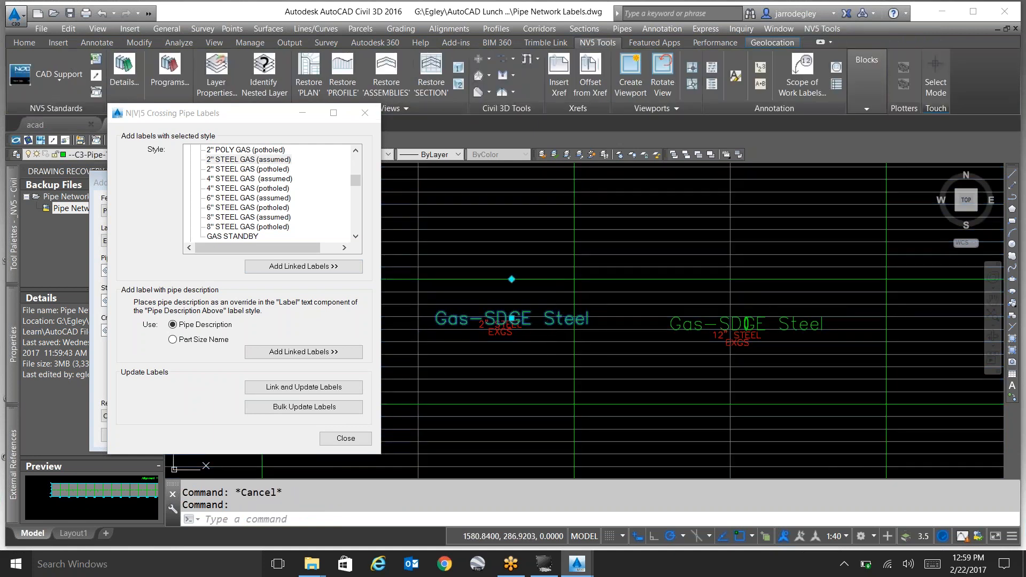
pyautogui.rightClick(555, 321)
pyautogui.click(588, 315)
pyautogui.write('7')
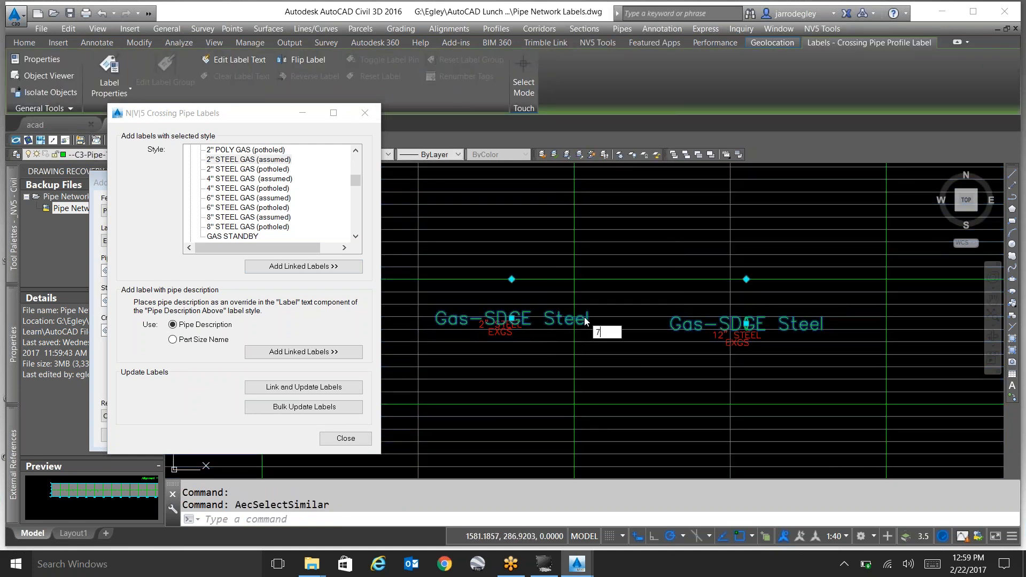
pyautogui.click(635, 301)
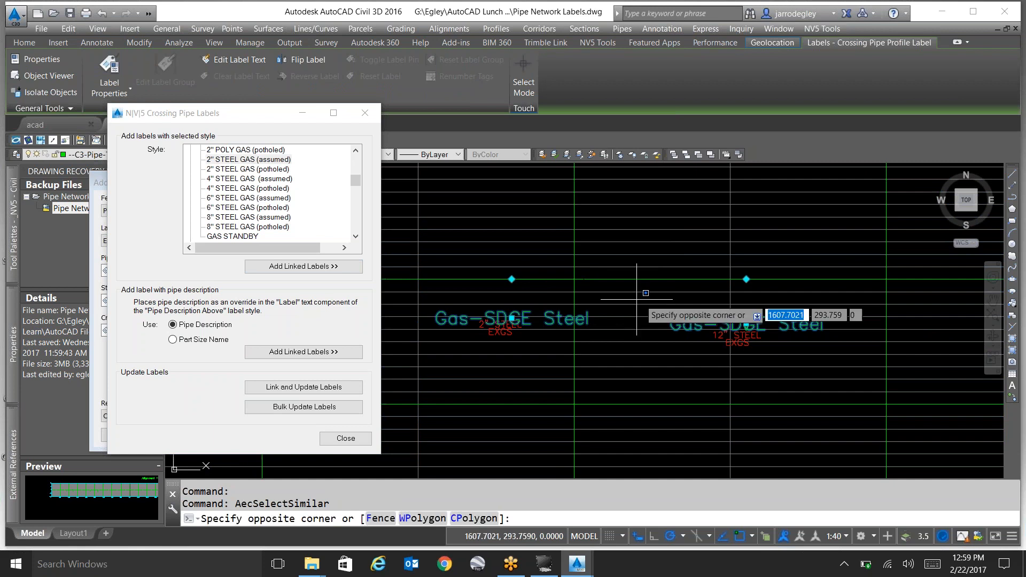
pyautogui.click(623, 331)
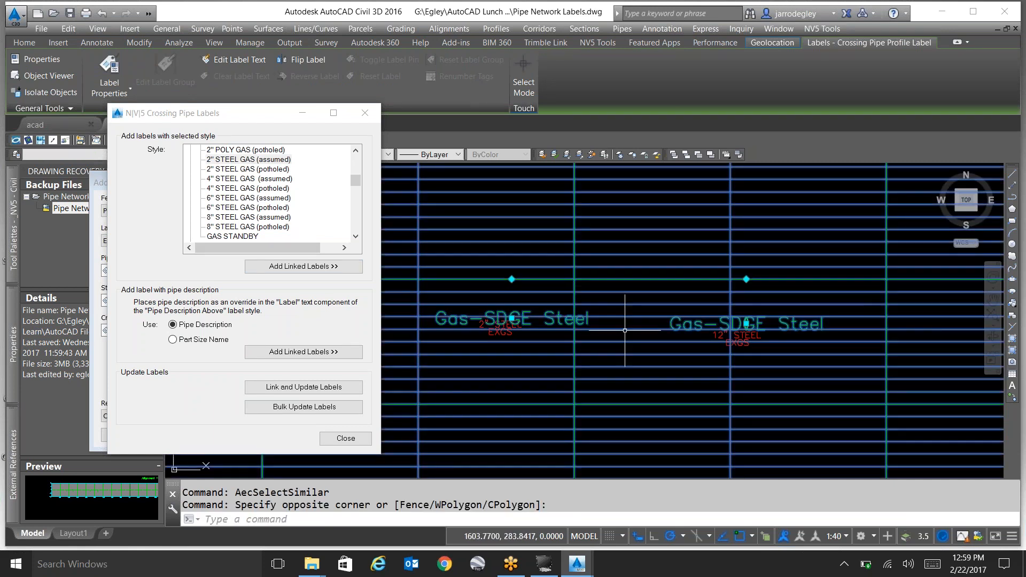
pyautogui.press('Delete')
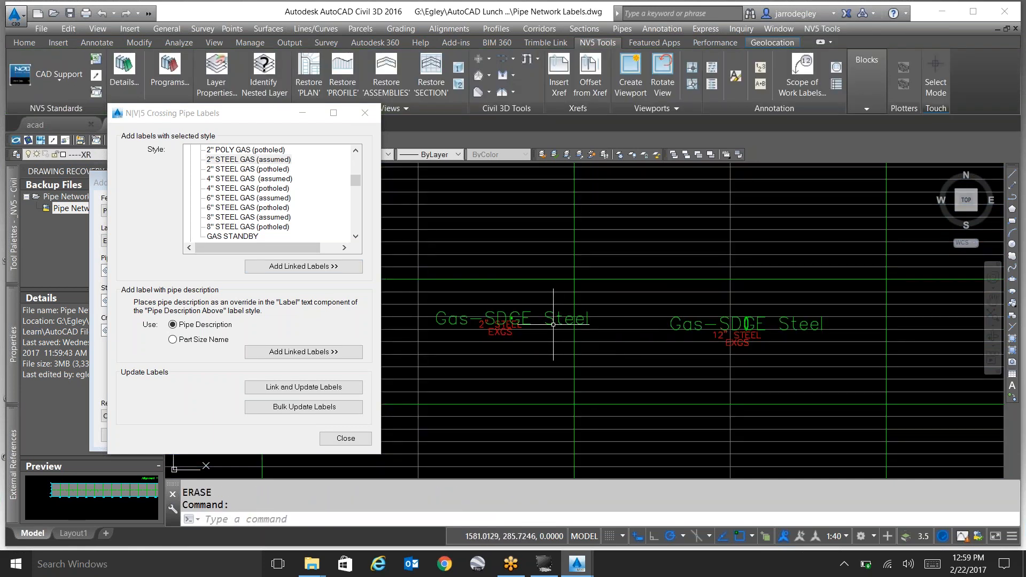
# Erase both Gas-SDGE Steel crossing labels with Select Similar and close the crossing pipe labeler.
pyautogui.click(513, 319)
pyautogui.click(687, 325)
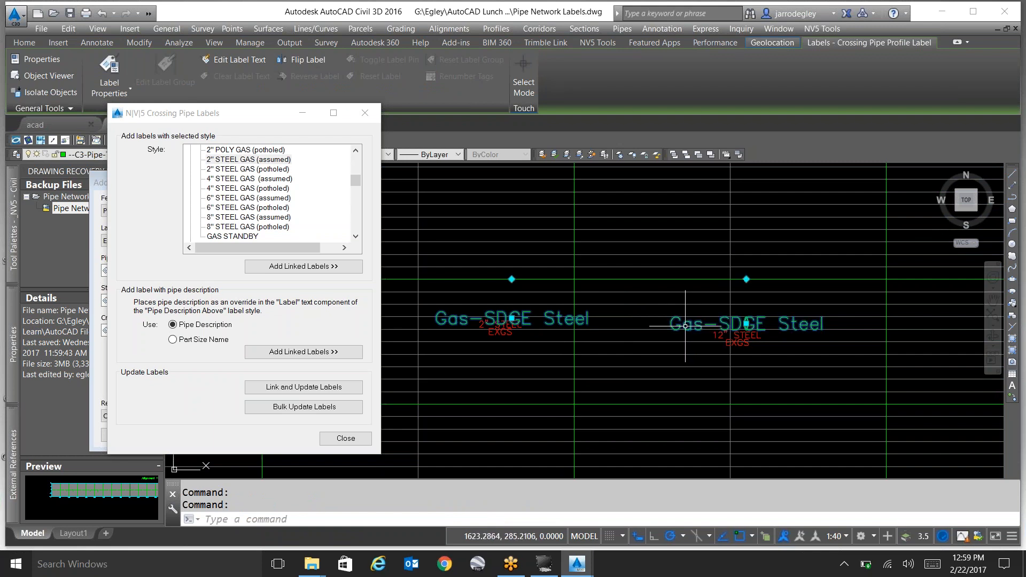
pyautogui.rightClick(688, 330)
pyautogui.click(706, 320)
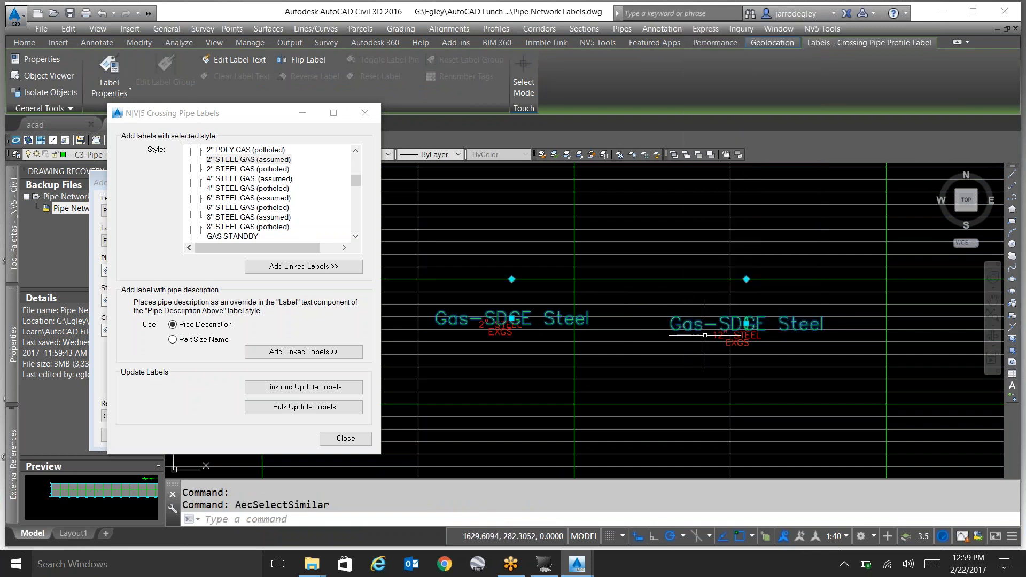
pyautogui.press('Delete')
pyautogui.click(346, 439)
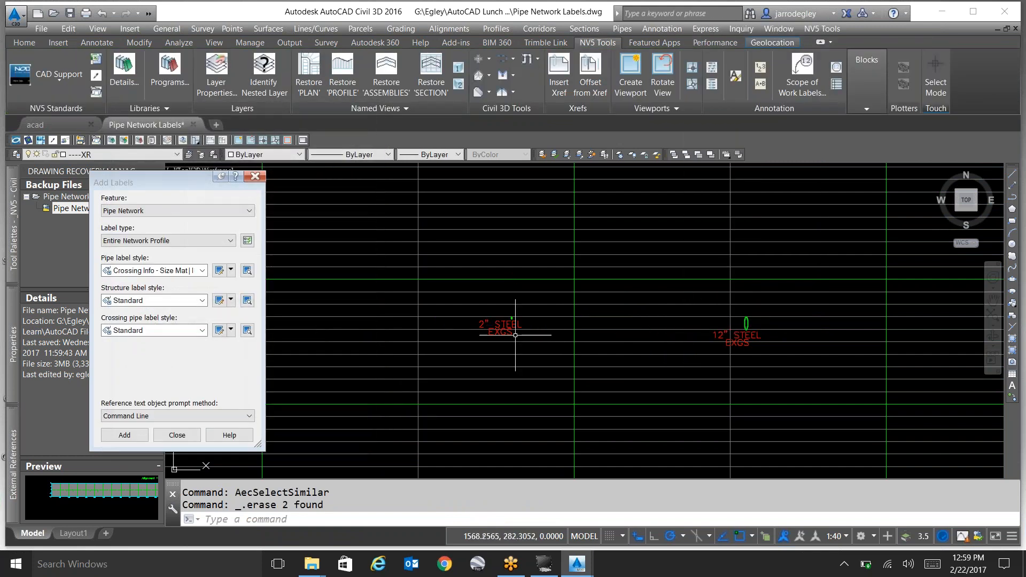
# Erase the red 2" STEEL EXGS and 12" STEEL EXGS pipe labels together using Select Similar.
pyautogui.click(505, 329)
pyautogui.rightClick(534, 335)
pyautogui.click(535, 328)
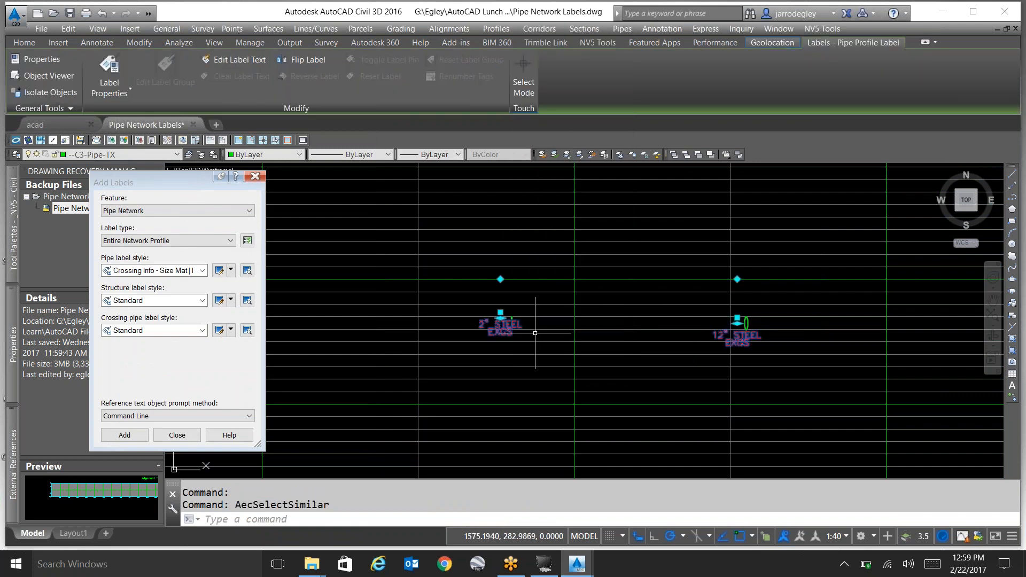
pyautogui.press('Delete')
pyautogui.scroll(-2, 526, 336)
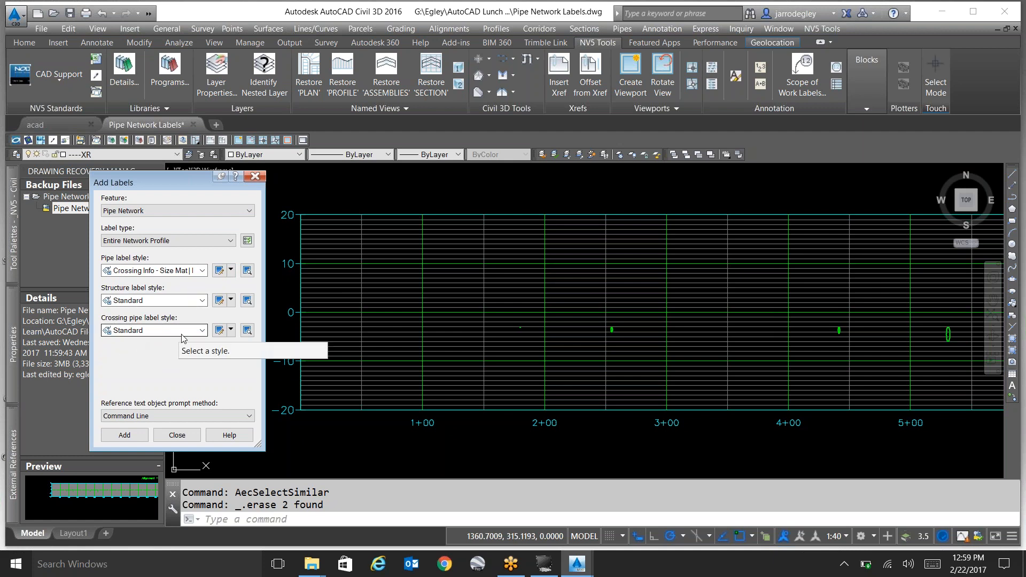
# Set the pipe and structure label styles to _None and the crossing pipe label style to 5 Lines_TOP.
pyautogui.click(184, 270)
pyautogui.click(137, 283)
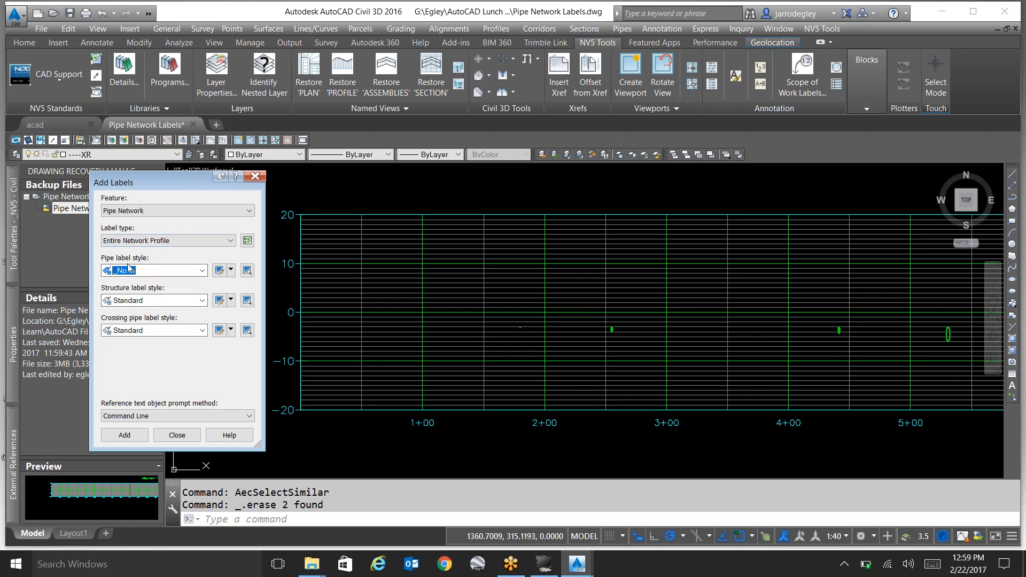
pyautogui.click(151, 302)
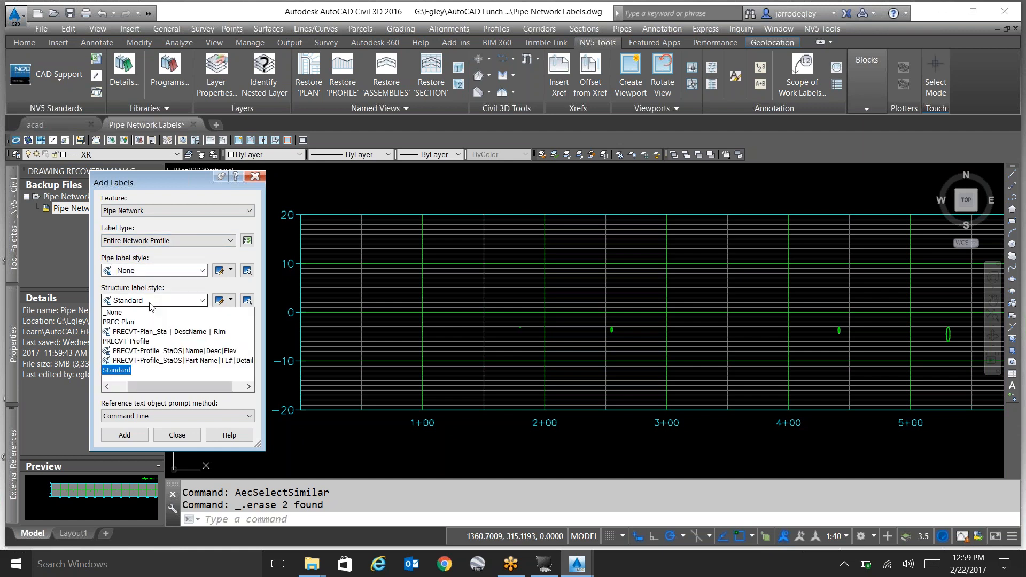
pyautogui.click(121, 313)
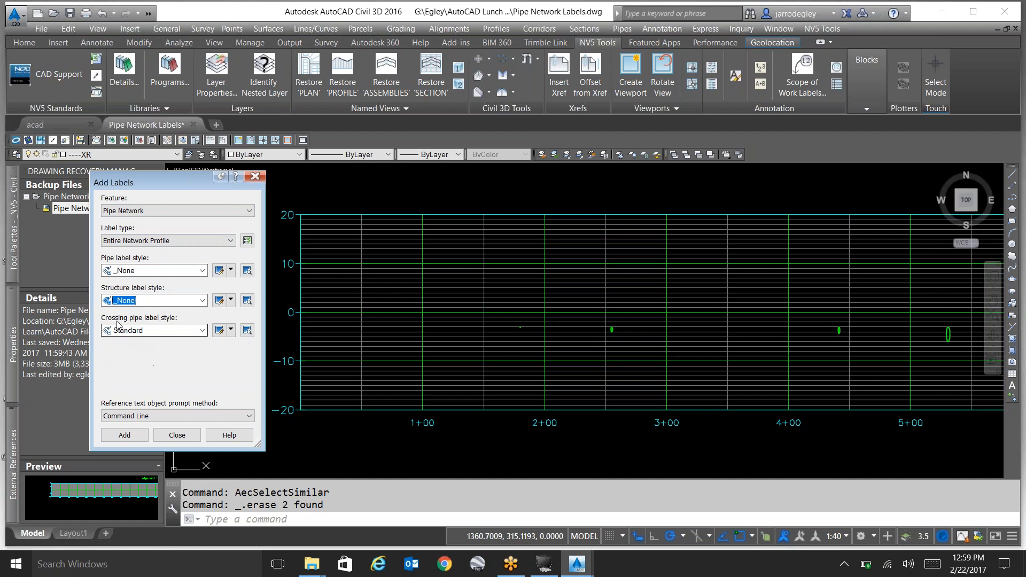
pyautogui.click(160, 331)
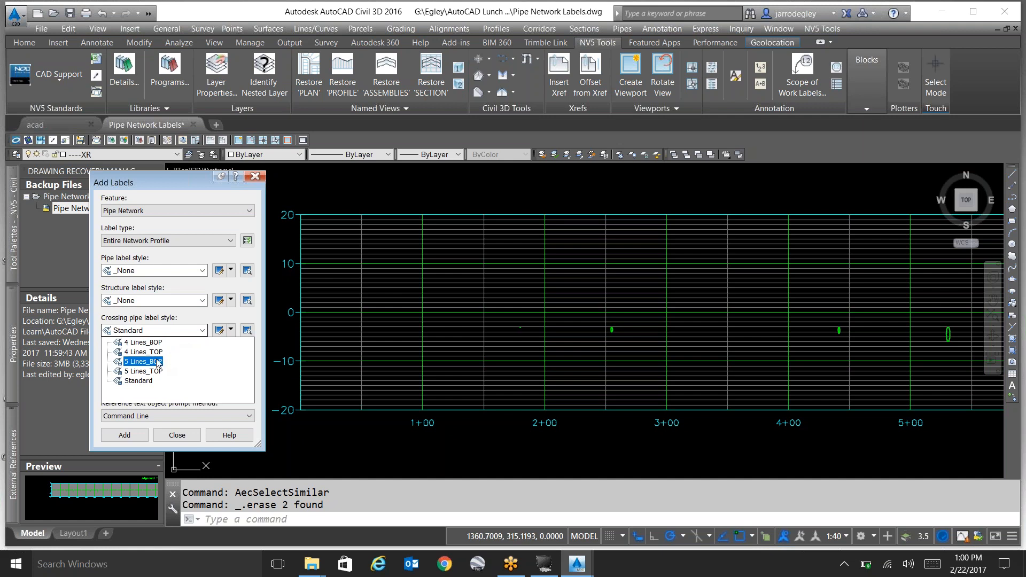
pyautogui.click(146, 372)
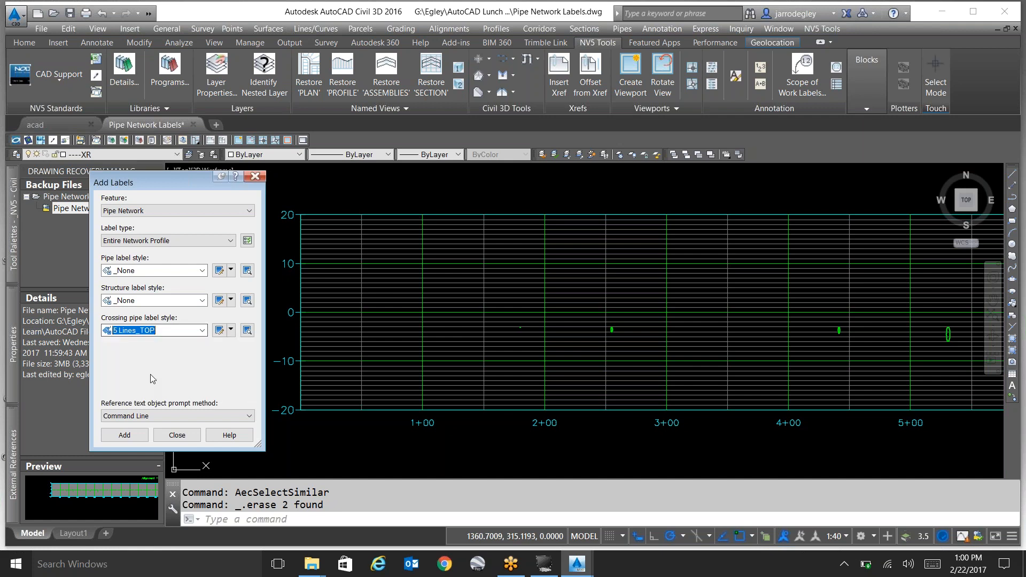
# Label the whole gas network by picking one of its crossing pipes in the profile view, and inspect the 2" pipe's label.
pyautogui.click(124, 435)
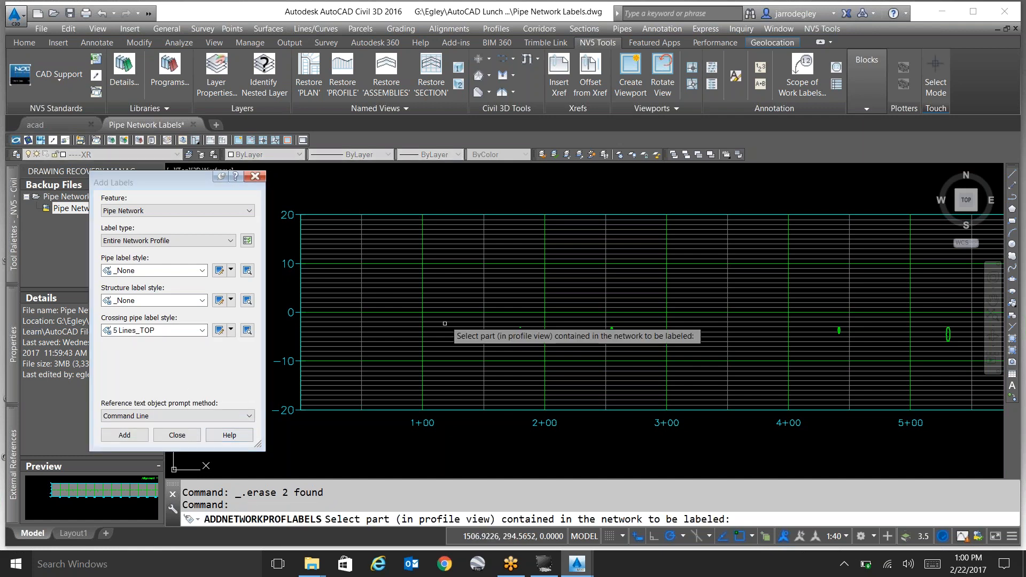
pyautogui.scroll(8, 523, 342)
pyautogui.click(523, 335)
pyautogui.scroll(-5, 497, 363)
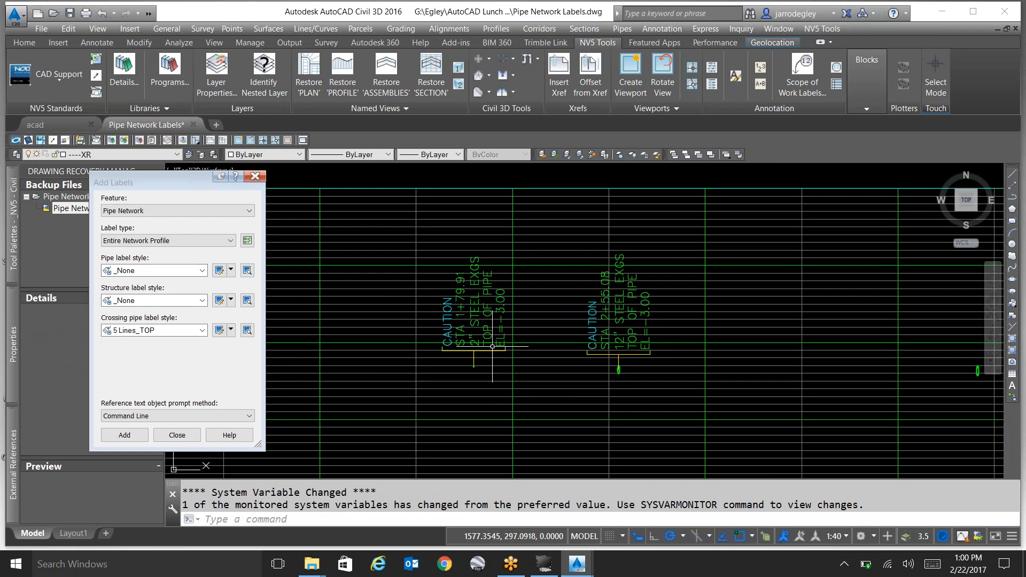
pyautogui.click(486, 320)
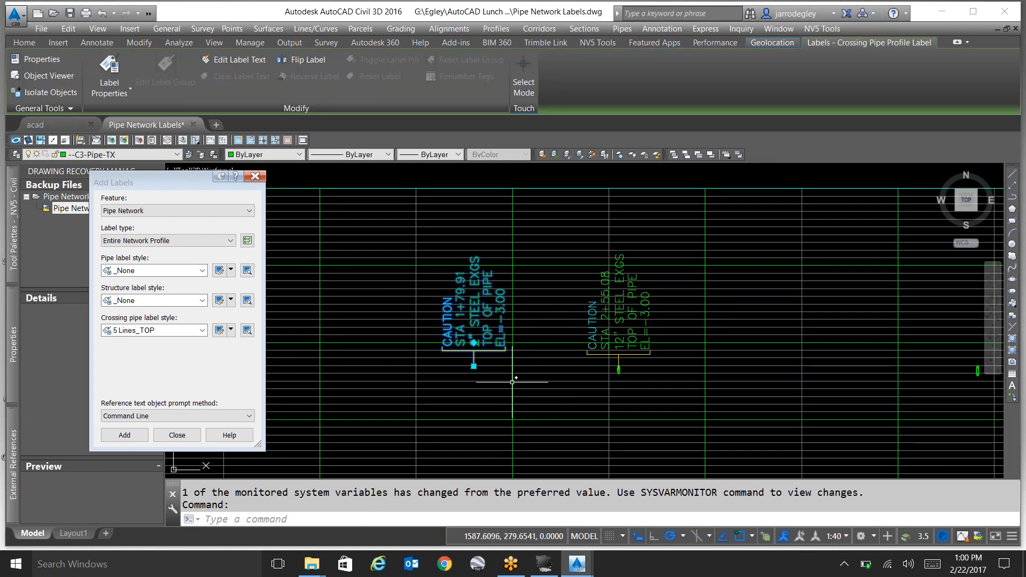
pyautogui.press('Escape')
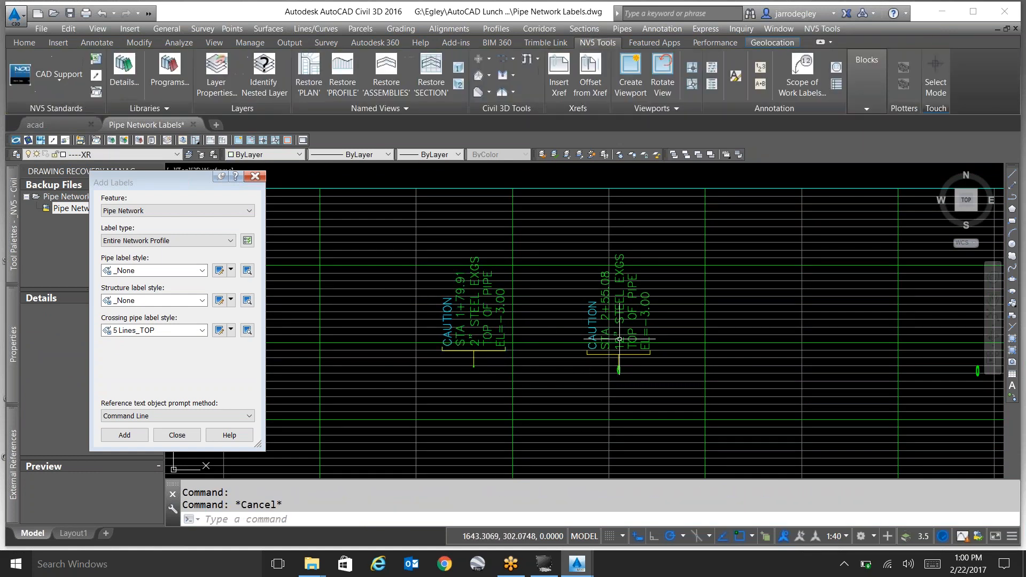
# Change the 12" steel pipe's crossing label style to 5 Lines_BOP in its properties.
pyautogui.click(615, 338)
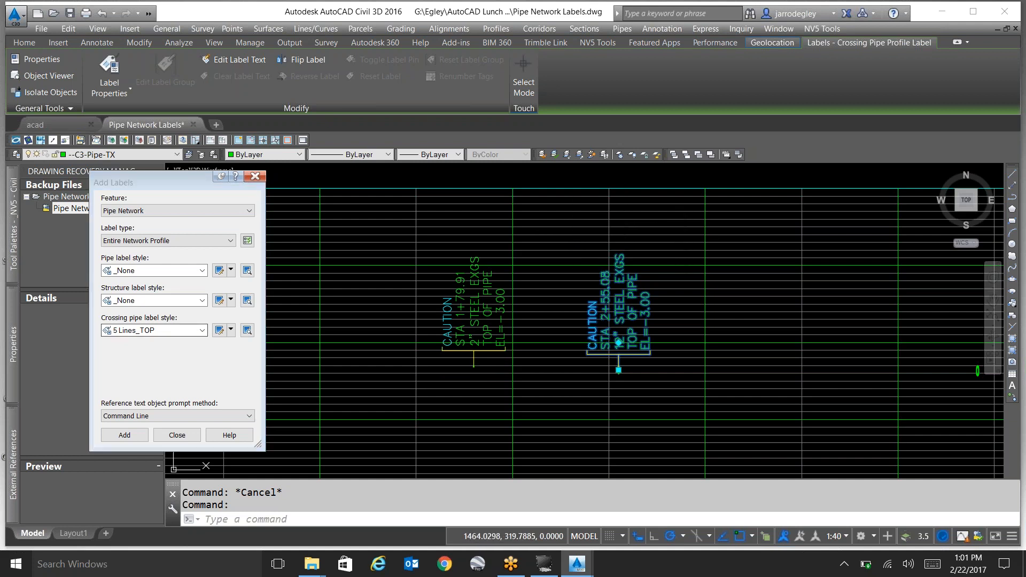
pyautogui.moveTo(17, 335)
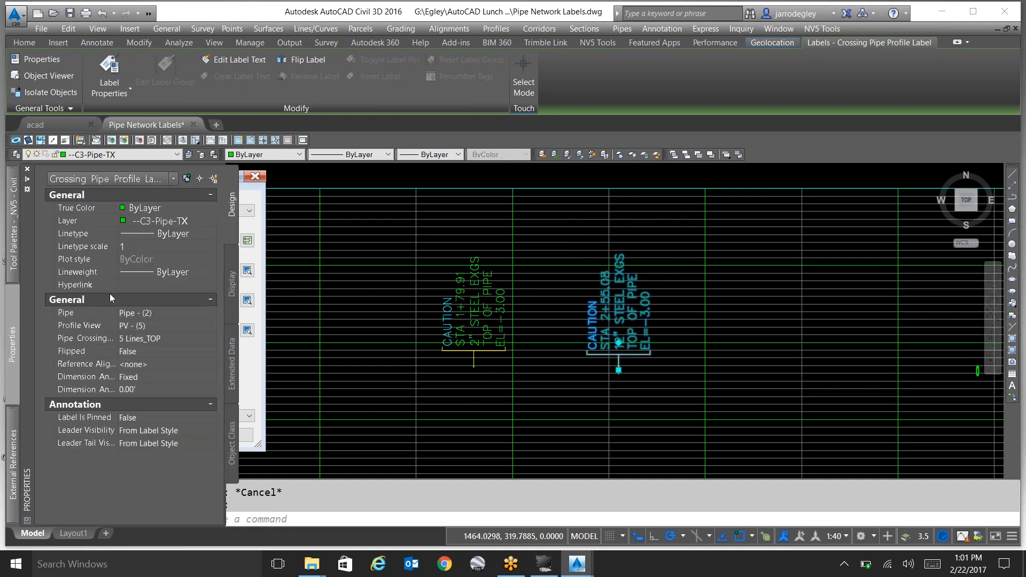
pyautogui.click(198, 338)
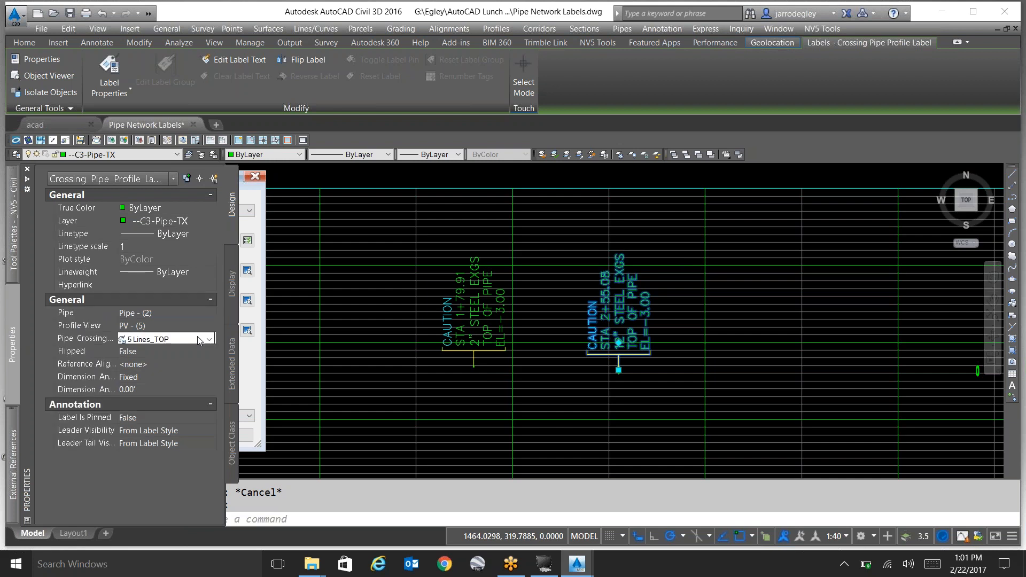
pyautogui.click(198, 339)
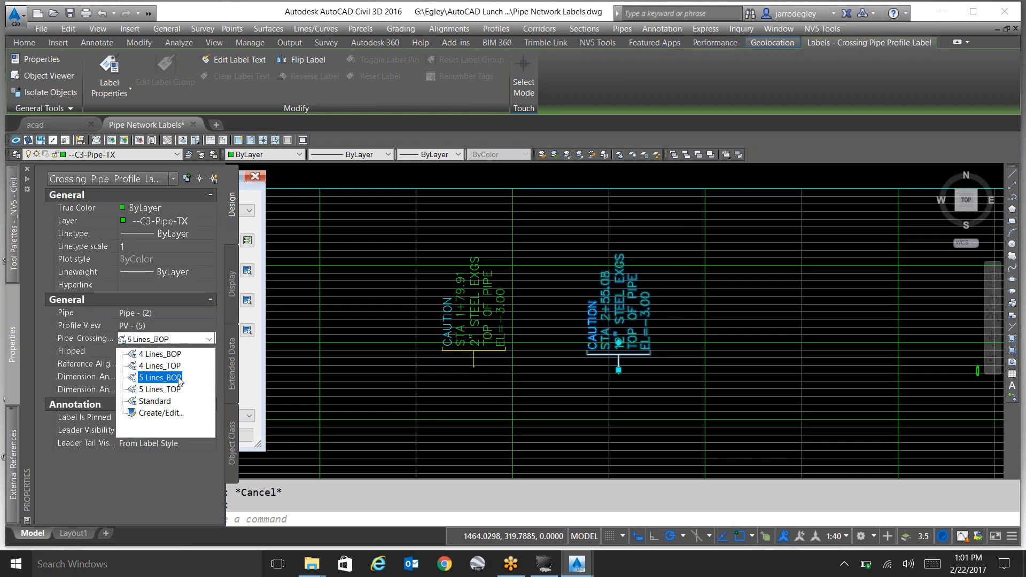
pyautogui.click(179, 378)
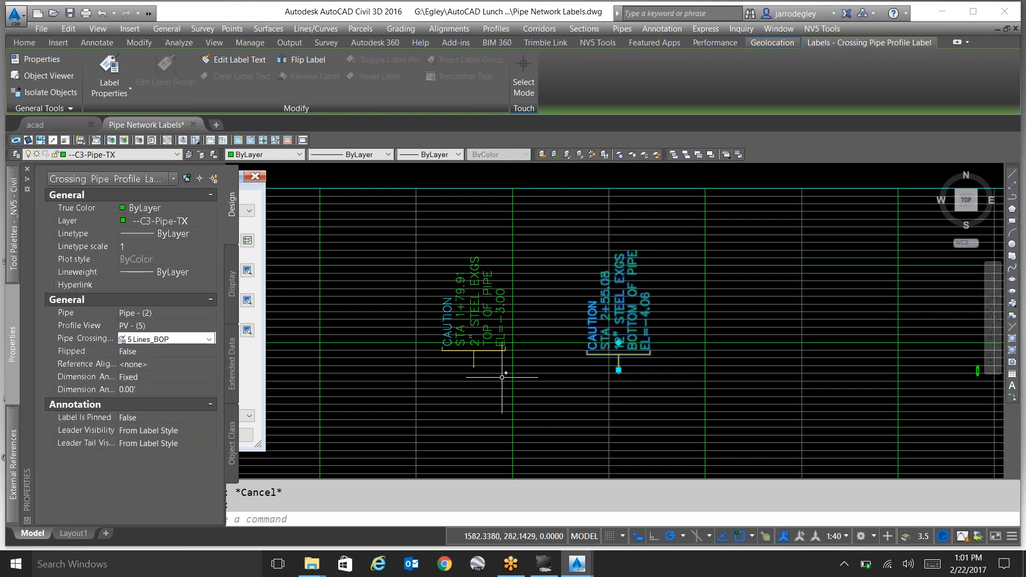
pyautogui.press('Escape')
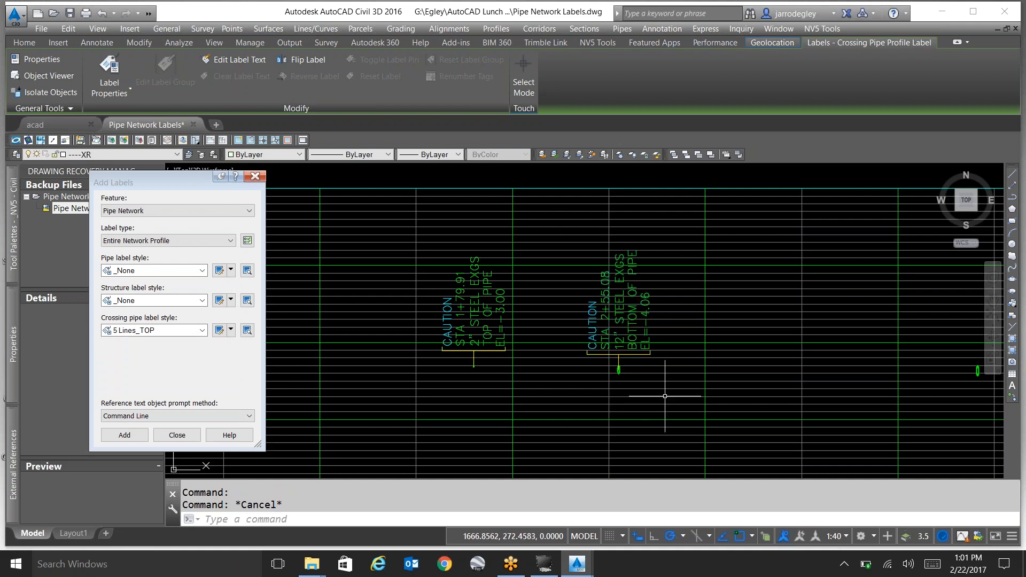
pyautogui.scroll(-4, 654, 368)
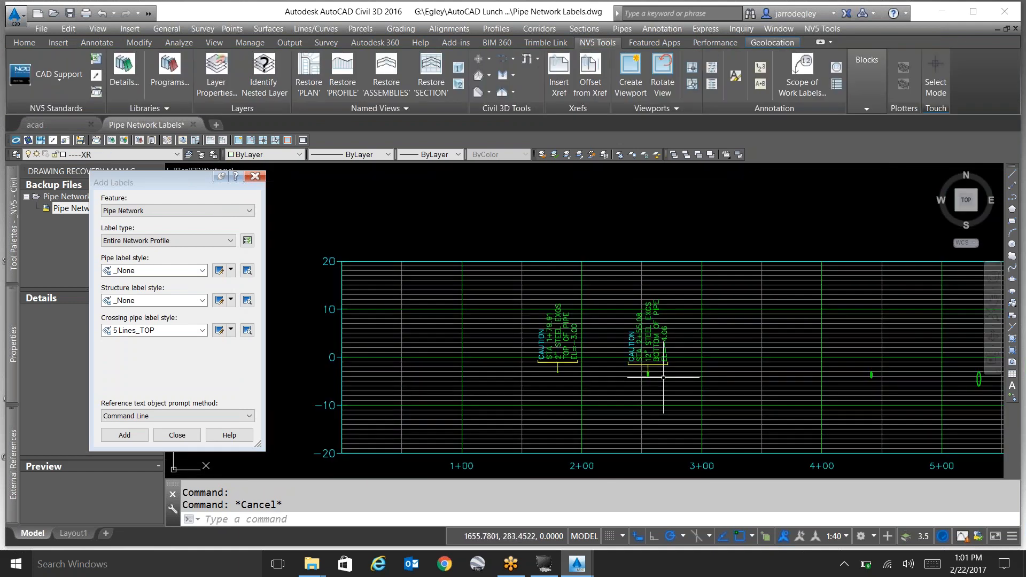
# Open the 5 Lines_BOP label style of the 12" steel pipe's crossing label for editing.
pyautogui.scroll(2, 663, 370)
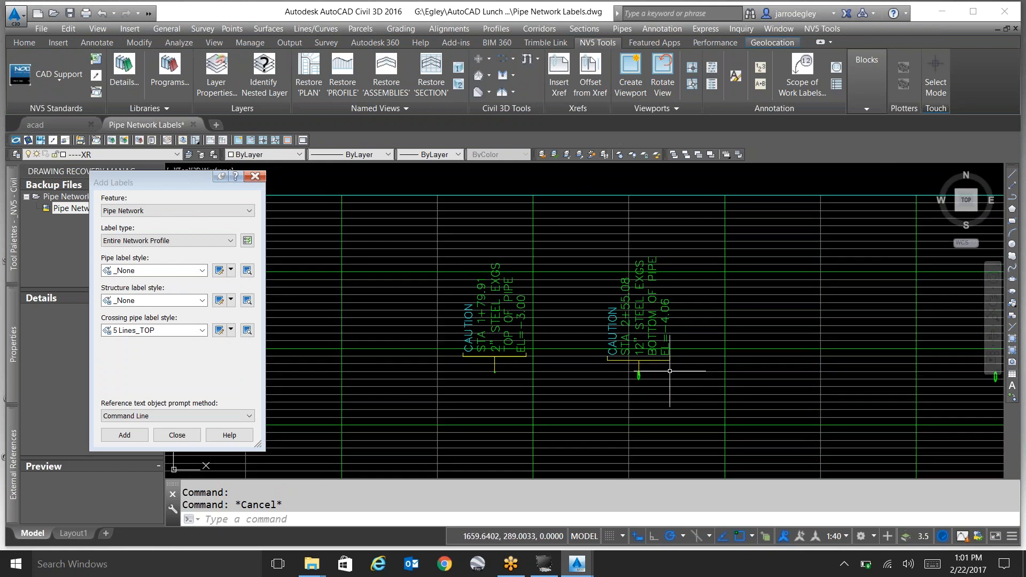
pyautogui.scroll(2, 662, 367)
pyautogui.click(665, 353)
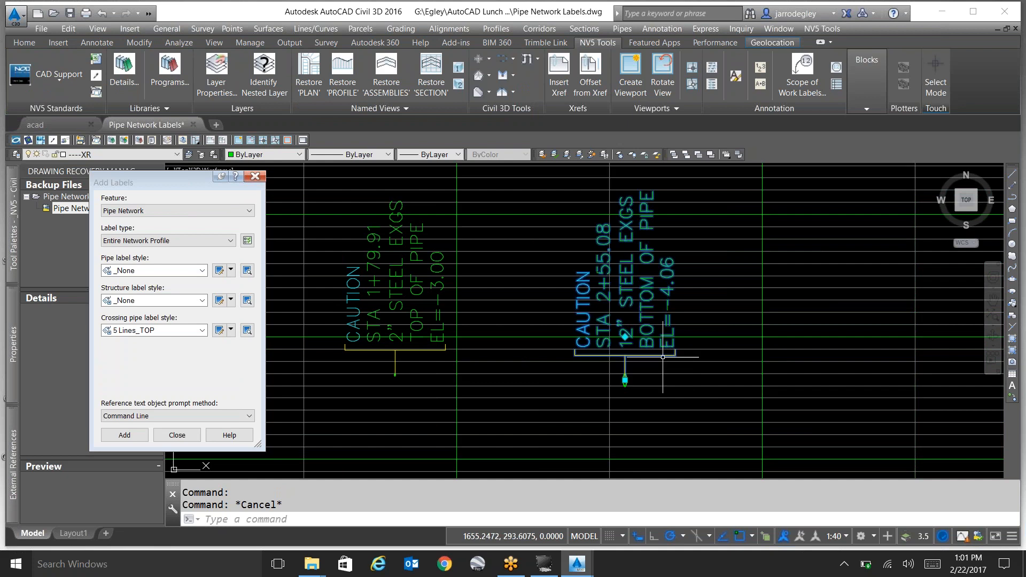
pyautogui.rightClick(666, 356)
pyautogui.click(730, 230)
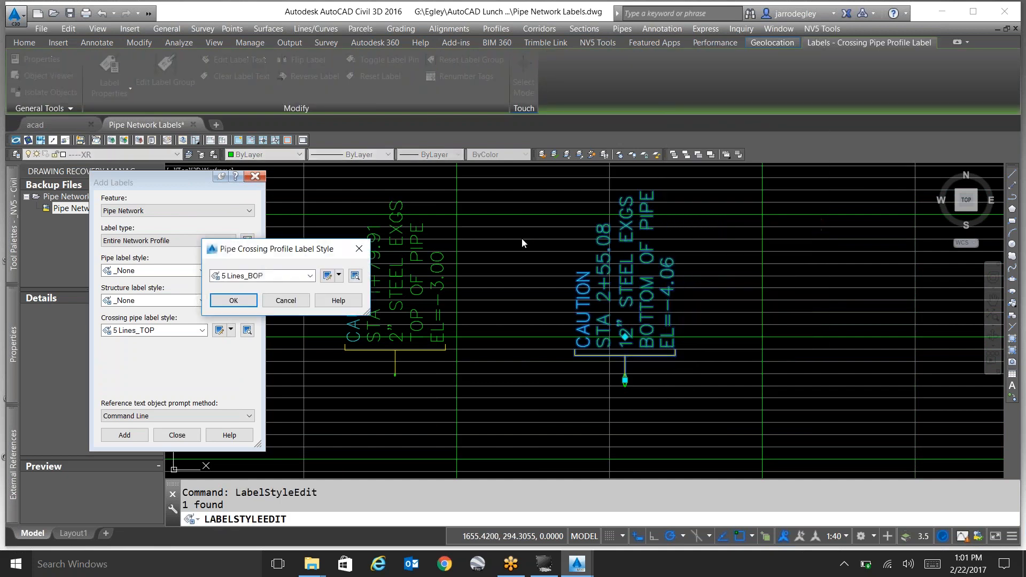
pyautogui.click(328, 276)
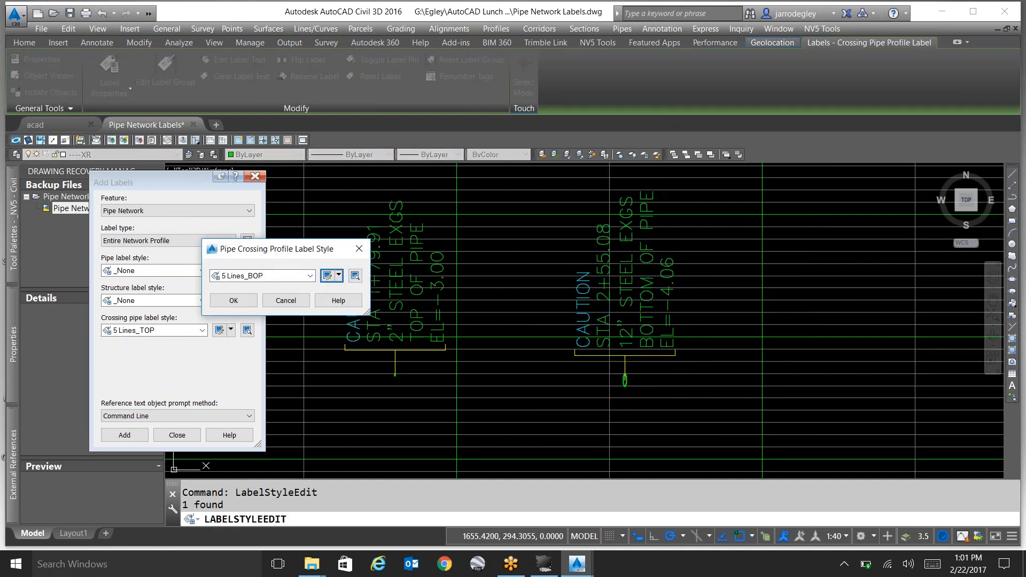
# Examine the Pipe Info text contents of the 5 Lines_BOP style, including the Crossing Pipe Outside Bottom Elevation field.
pyautogui.click(382, 256)
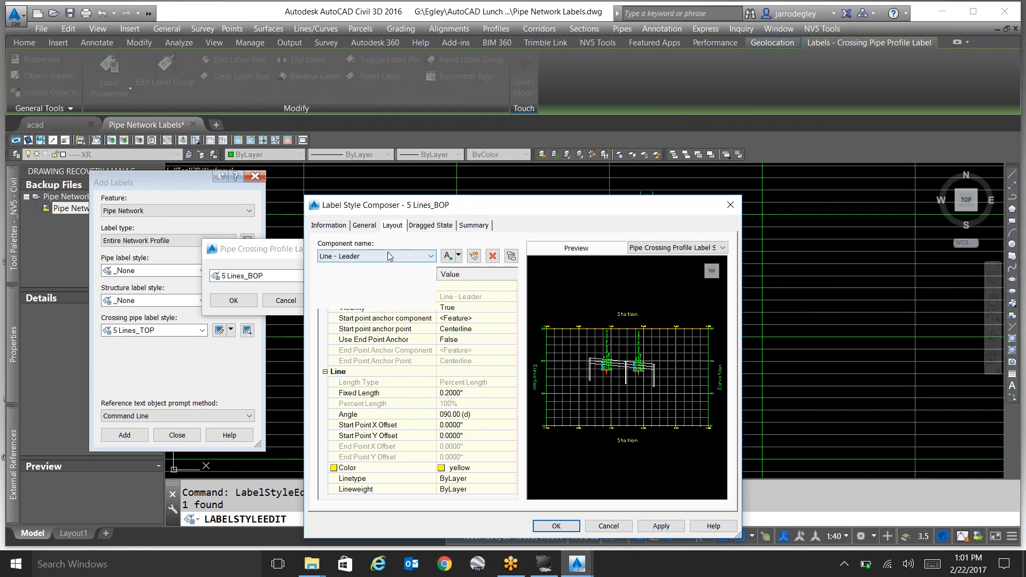
pyautogui.click(387, 301)
pyautogui.click(502, 351)
pyautogui.click(614, 453)
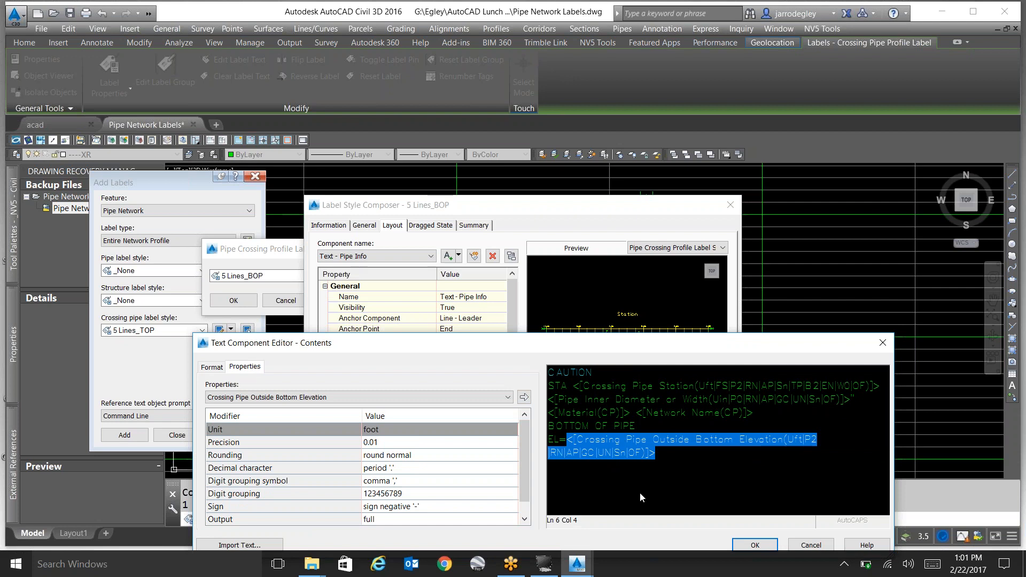
pyautogui.click(755, 546)
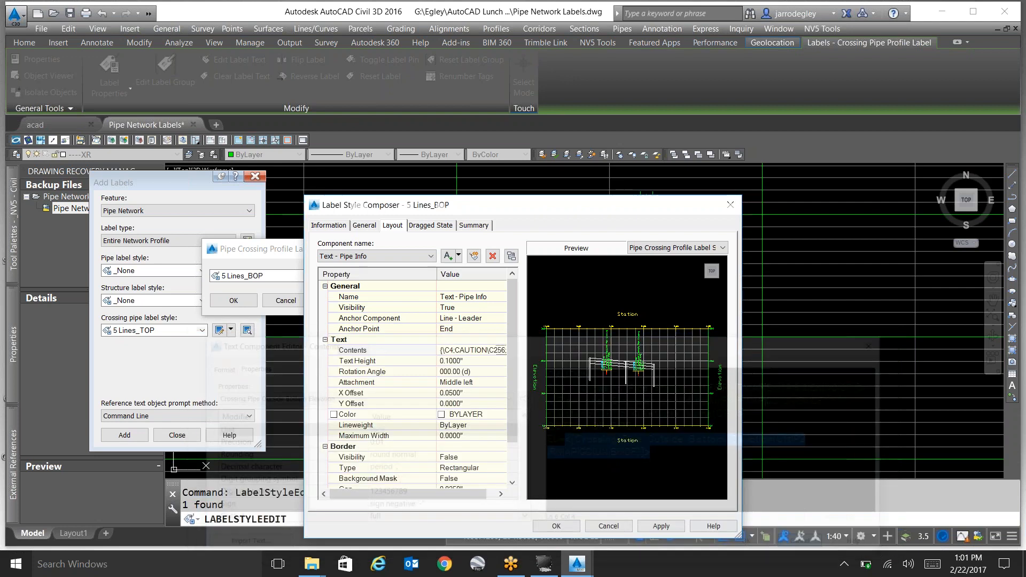
pyautogui.click(615, 522)
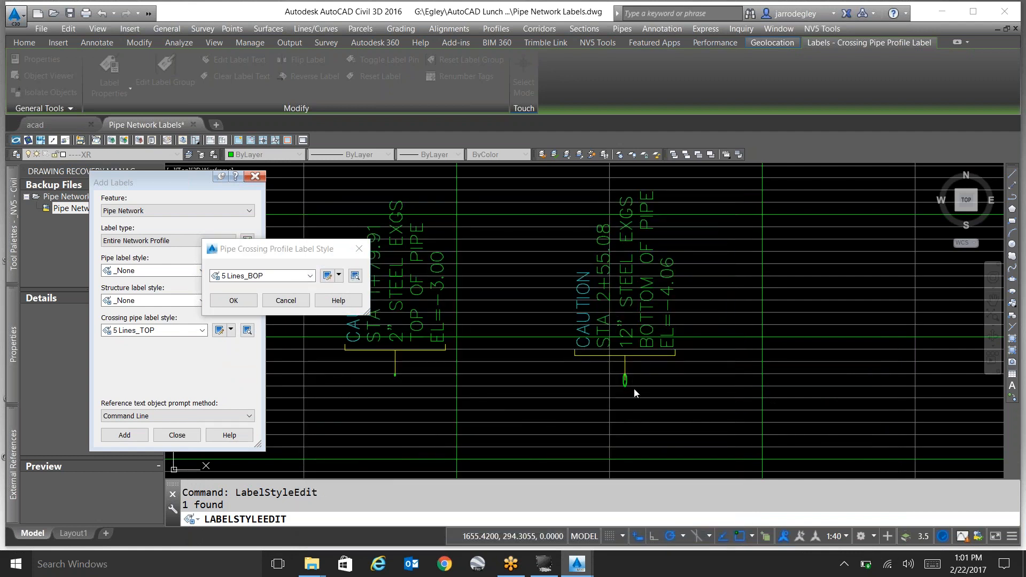
pyautogui.press('Return')
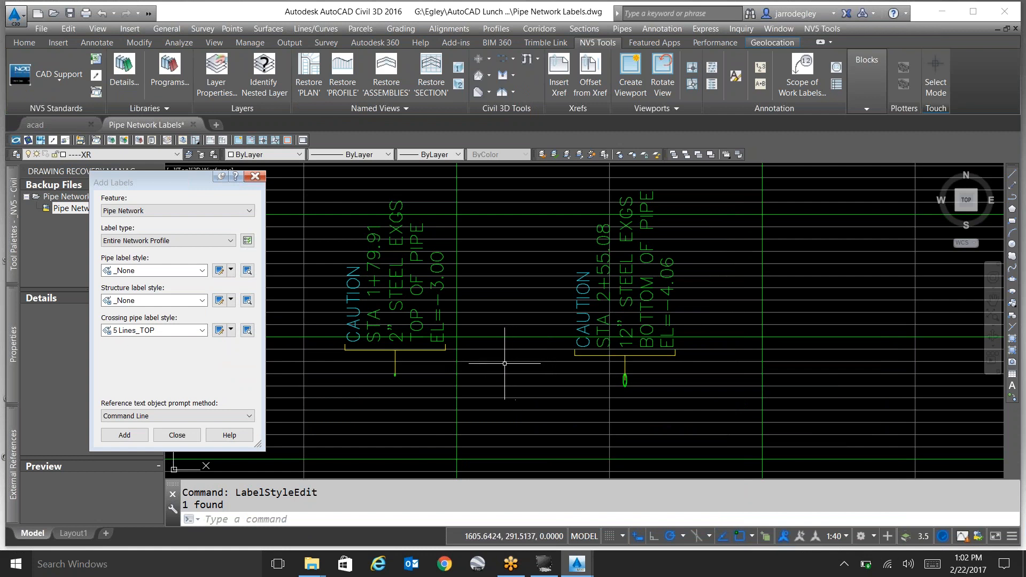
# Set the crossing pipe label style for the network labels to 4 Lines_TOP.
pyautogui.click(160, 331)
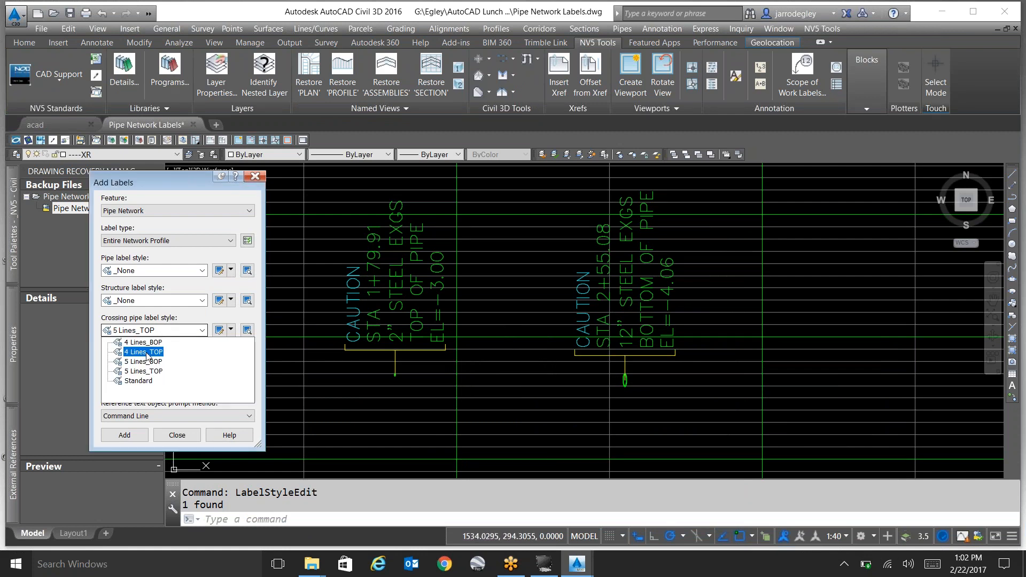
pyautogui.click(149, 353)
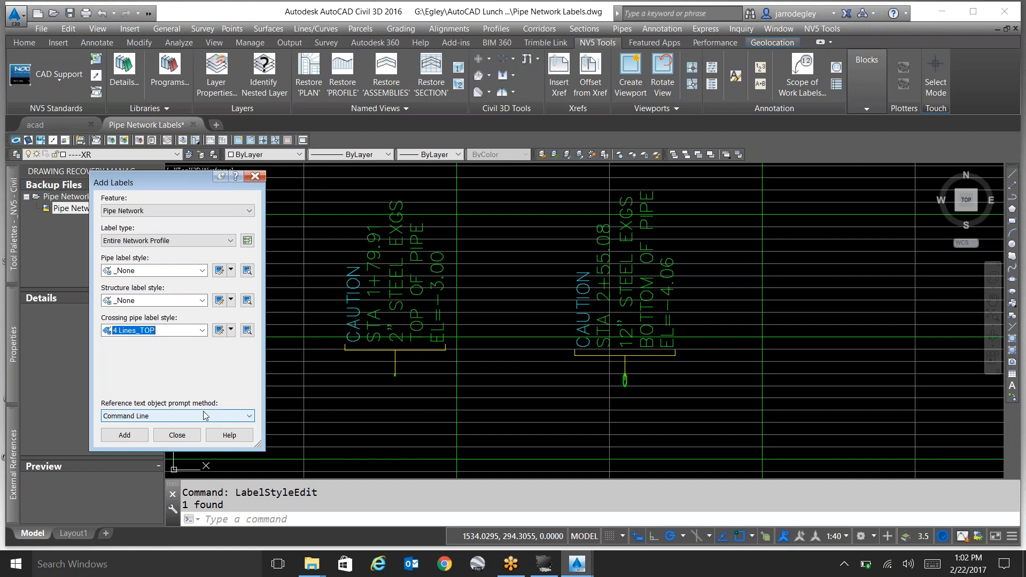
pyautogui.click(124, 435)
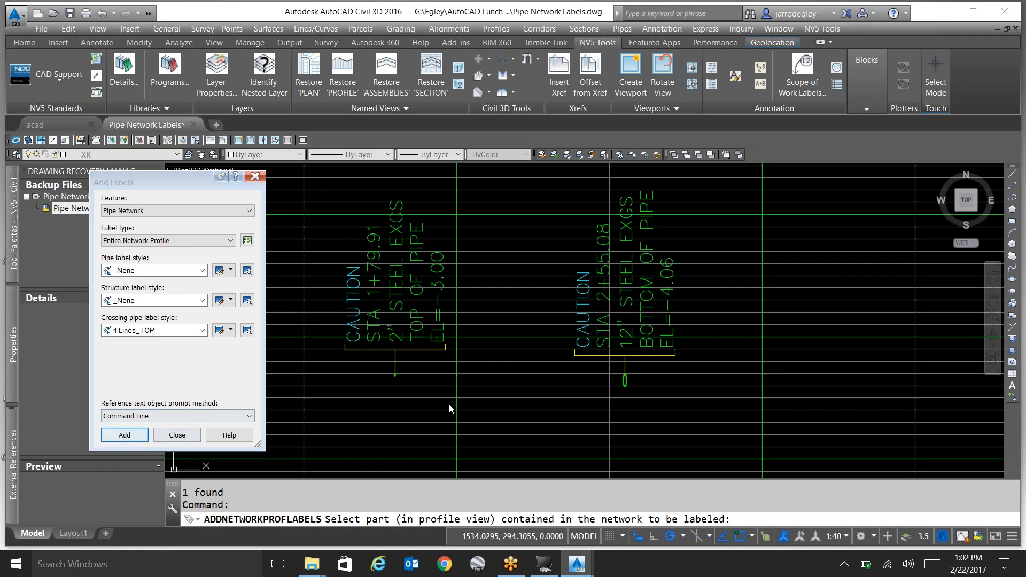
pyautogui.scroll(-7, 522, 408)
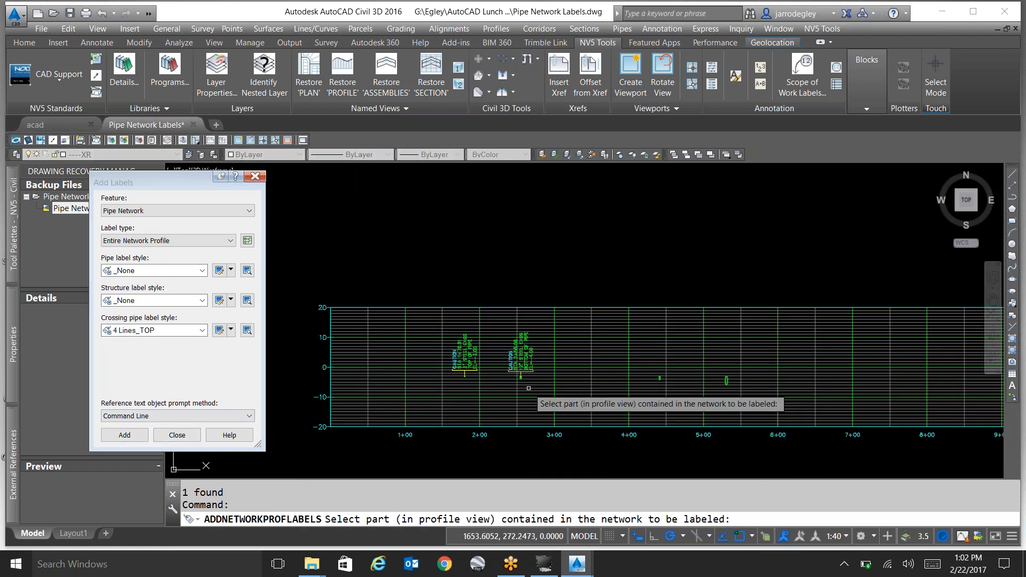
pyautogui.press('Escape')
# Stretch the diamond grip of the 12" steel pipe's crossing label upward within the label text.
pyautogui.scroll(8, 526, 385)
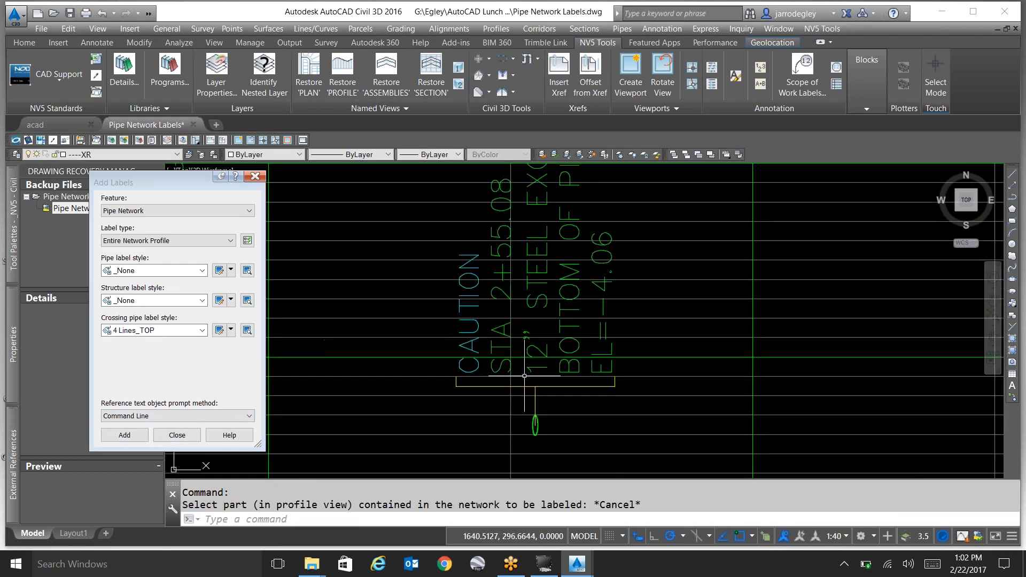
pyautogui.click(525, 385)
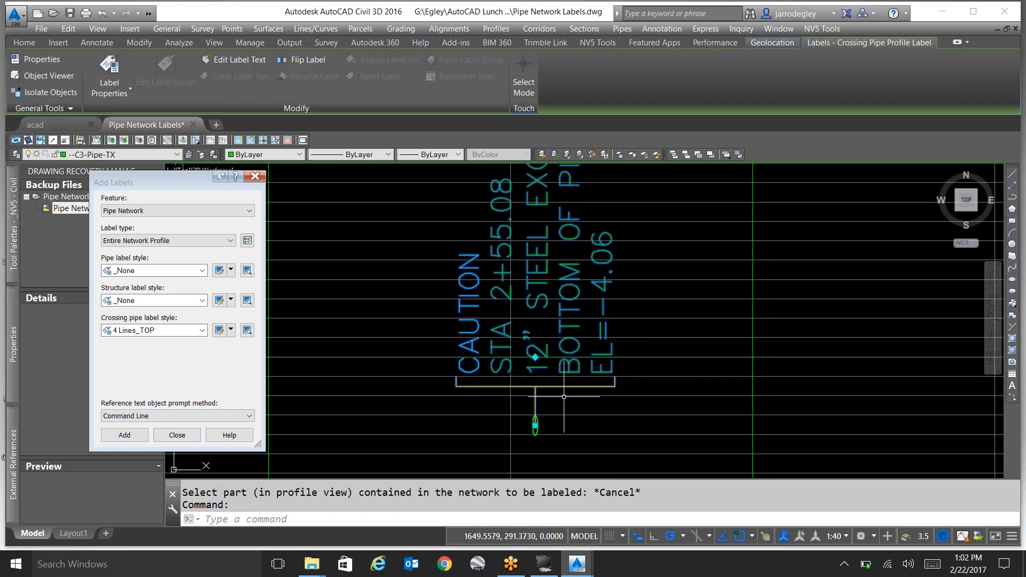
pyautogui.click(536, 357)
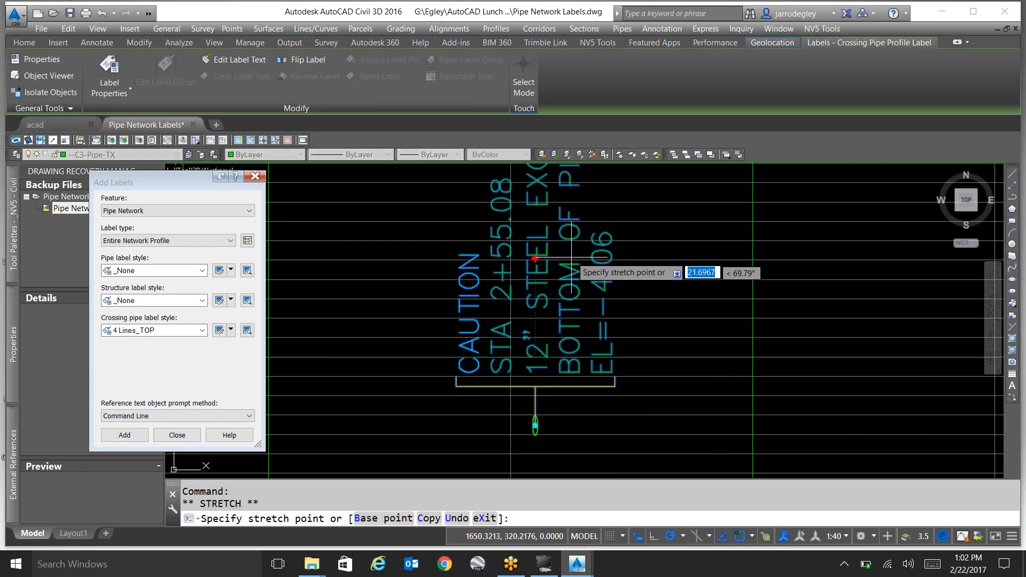
pyautogui.rightClick(572, 255)
pyautogui.click(571, 255)
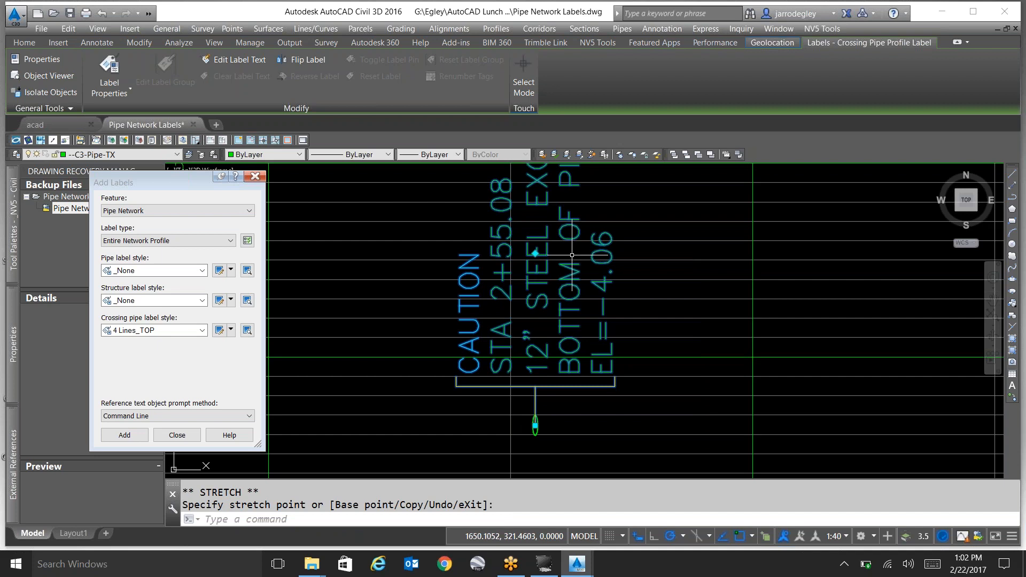
pyautogui.click(535, 426)
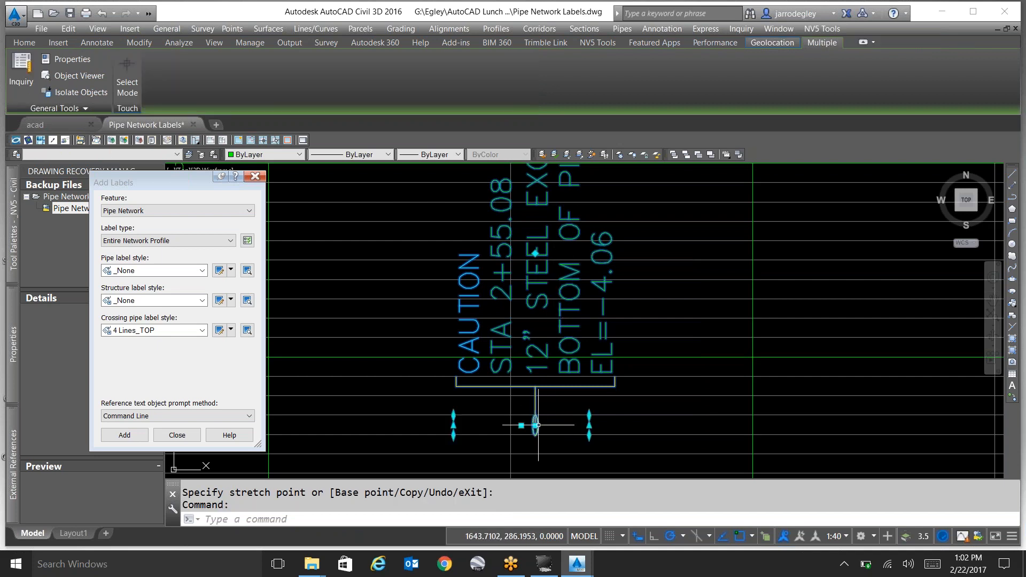
pyautogui.press('Escape')
pyautogui.press('Escape')
# Pull the 12" steel pipe's crossing label above the pipe by its anchor grip, leaving a leader to the pipe.
pyautogui.click(534, 422)
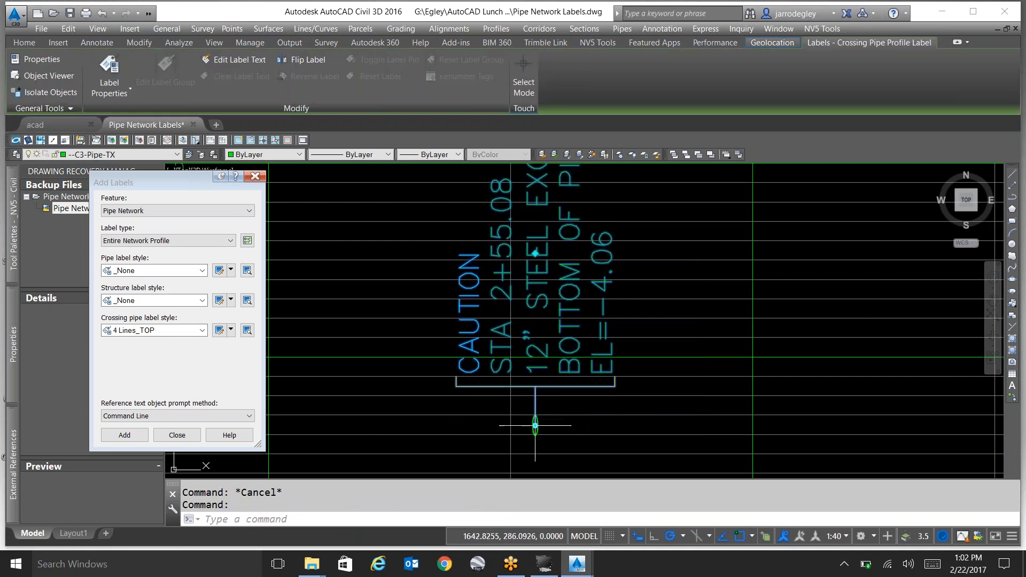
pyautogui.click(535, 426)
pyautogui.click(544, 325)
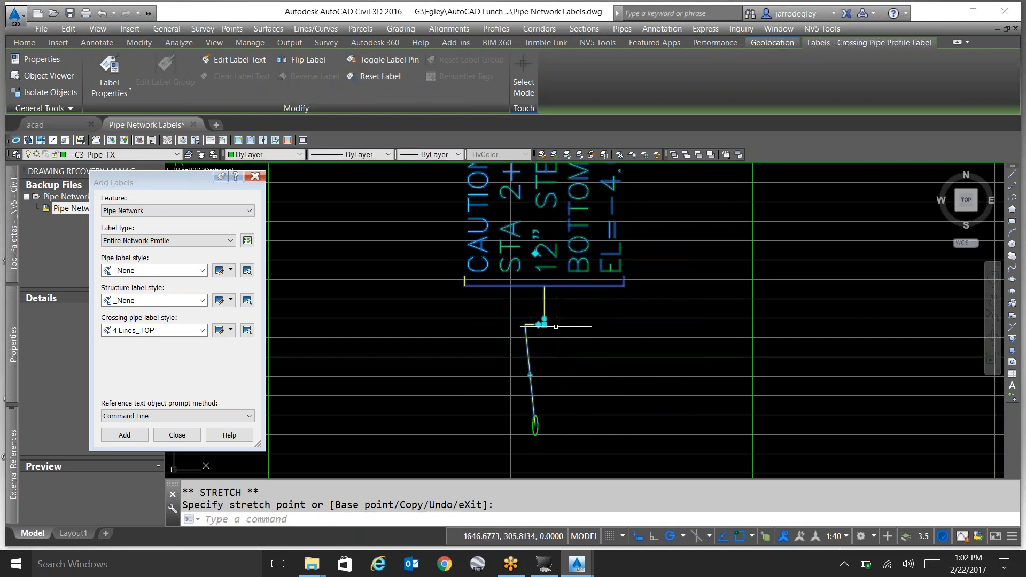
pyautogui.press('Escape')
# Set the dragged-state leader's arrow head size to 0 in the 12" steel label's 5 Lines_BOP style.
pyautogui.click(544, 309)
pyautogui.rightClick(543, 309)
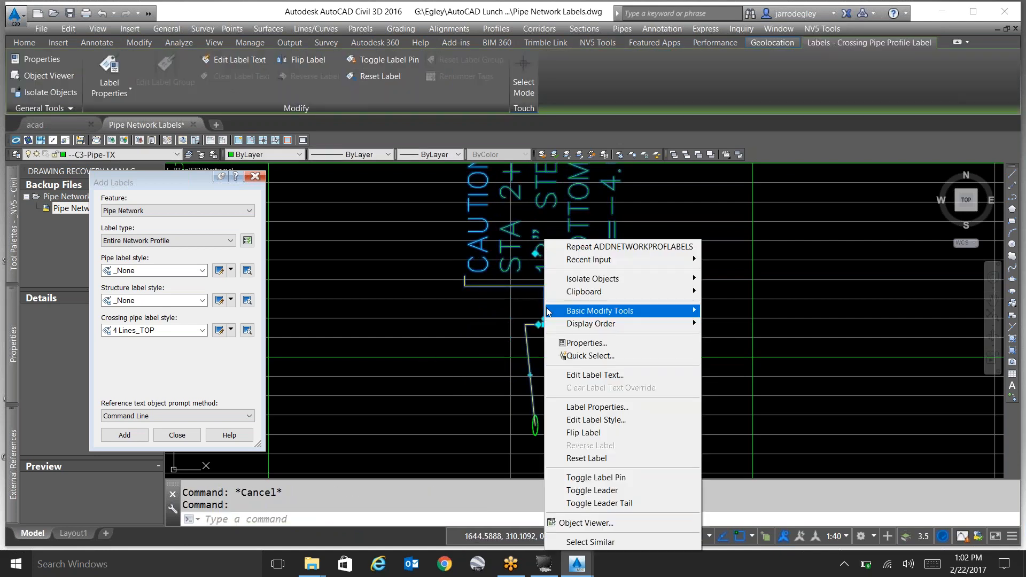
pyautogui.click(595, 421)
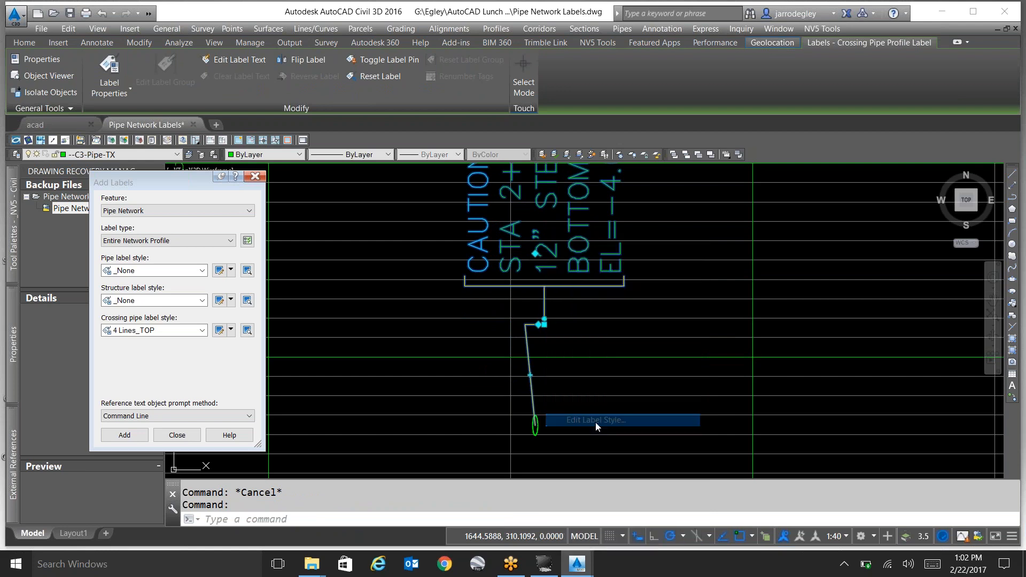
pyautogui.click(328, 276)
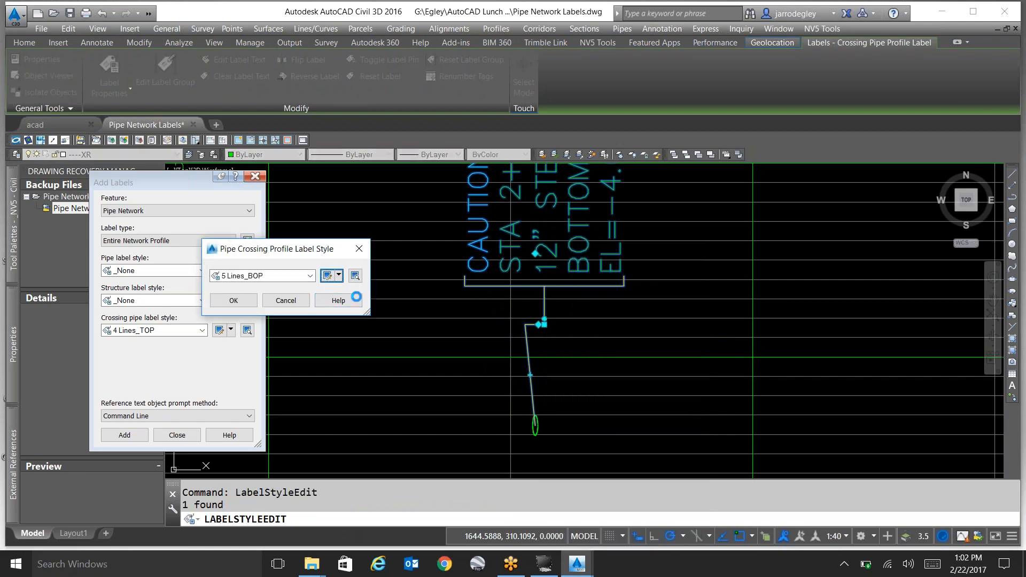
pyautogui.click(430, 225)
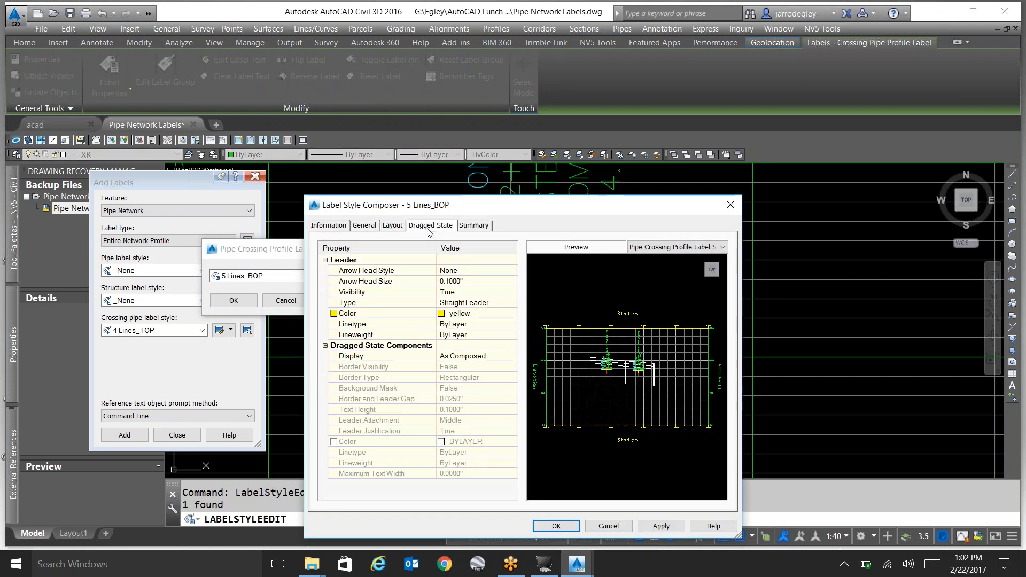
pyautogui.click(469, 281)
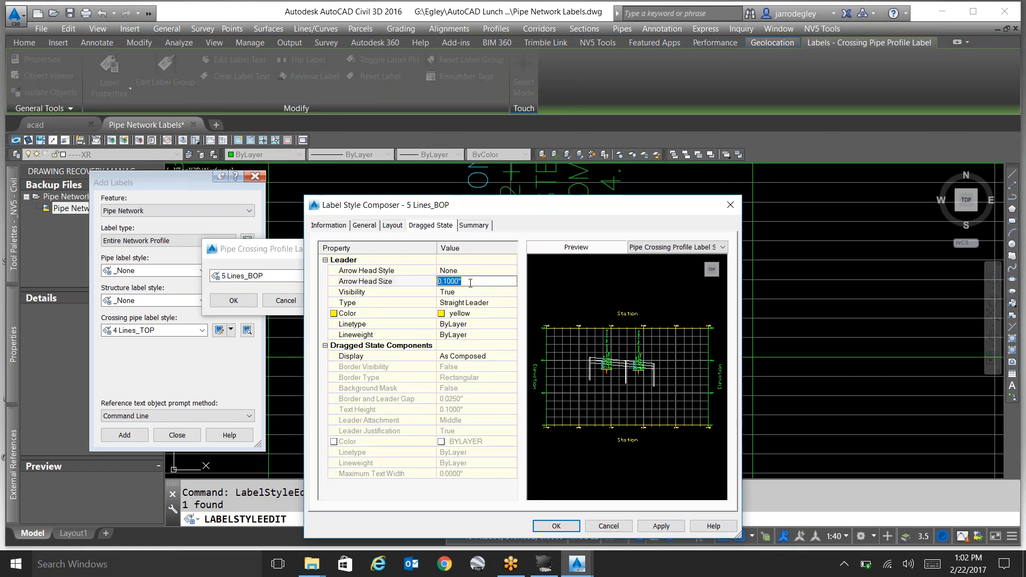
pyautogui.write('0')
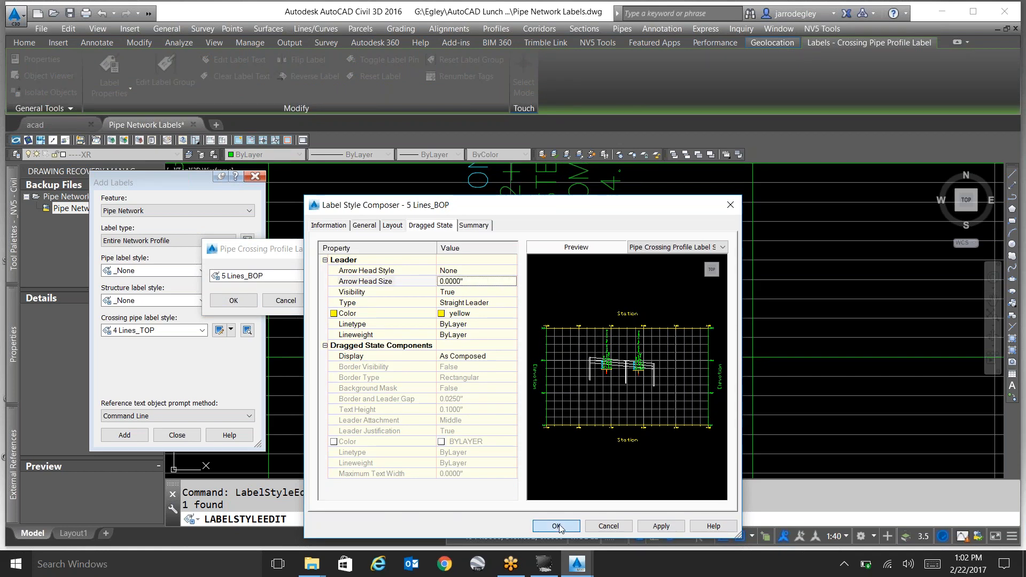
pyautogui.click(572, 526)
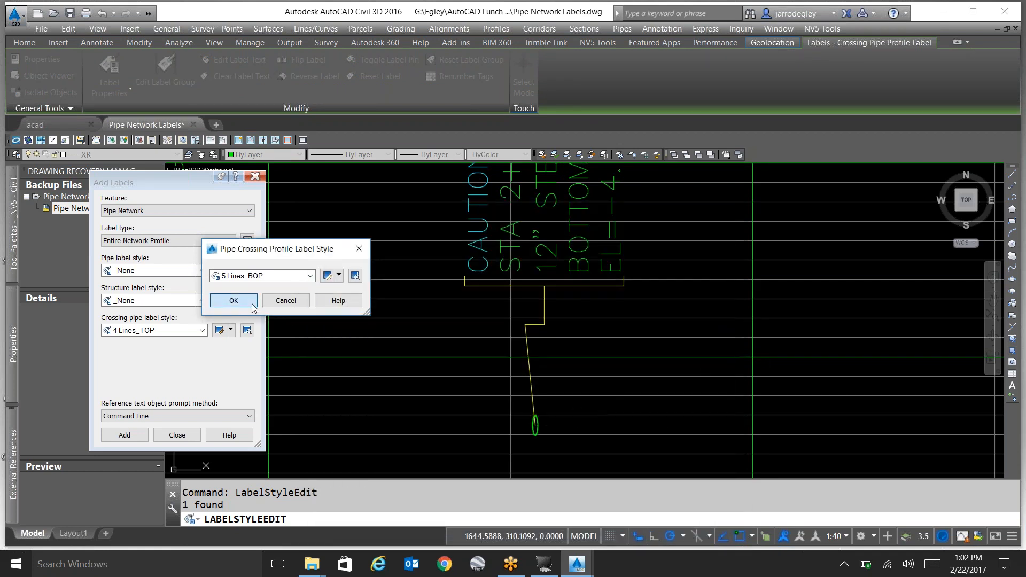
pyautogui.click(233, 300)
pyautogui.press('Escape')
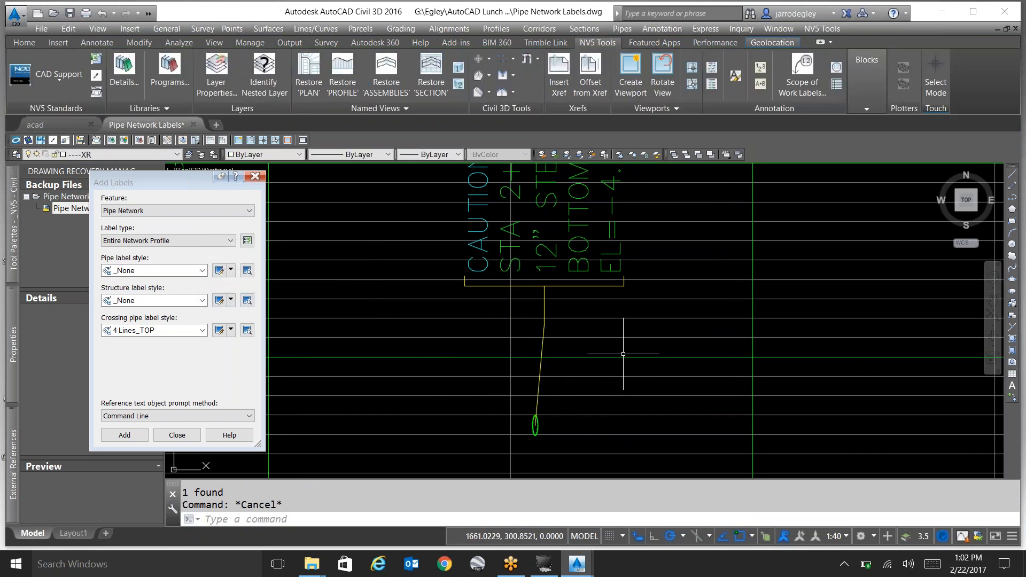
pyautogui.click(578, 285)
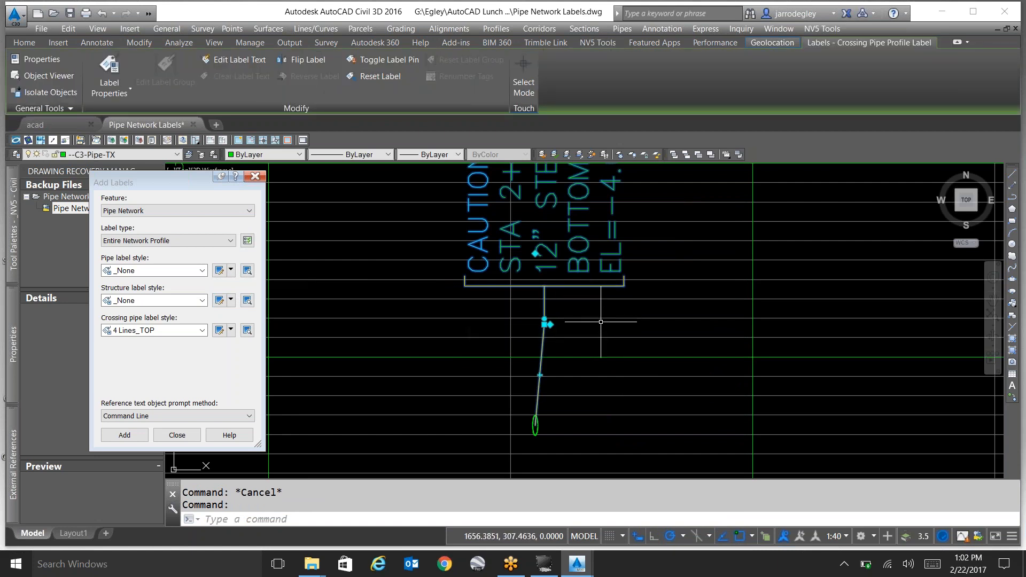
pyautogui.scroll(-3, 599, 328)
pyautogui.scroll(1, 599, 310)
pyautogui.press('Escape')
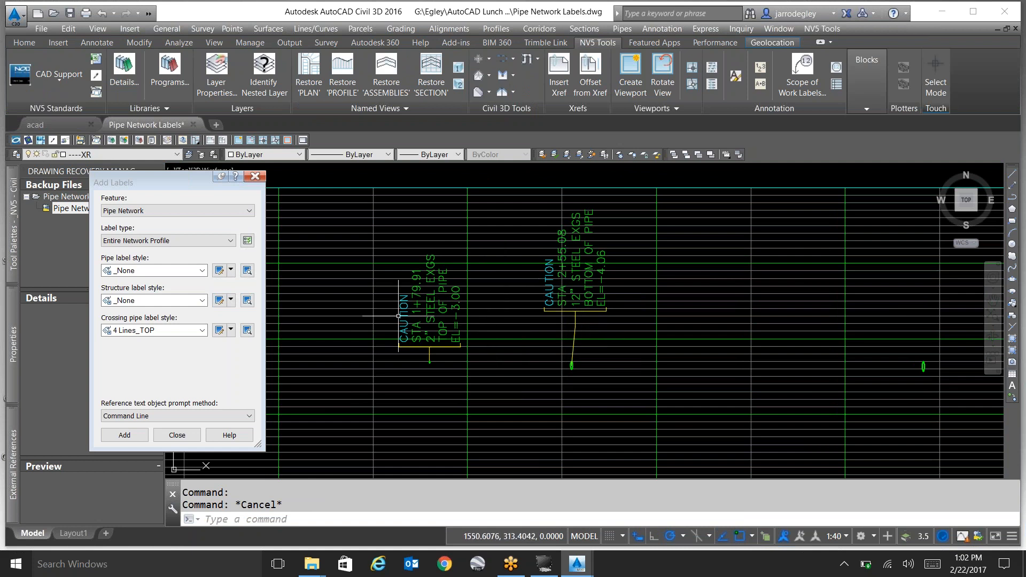
# Label the whole network by picking its 12" RCP crossing pipe in the profile view, and inspect that pipe's label.
pyautogui.click(124, 435)
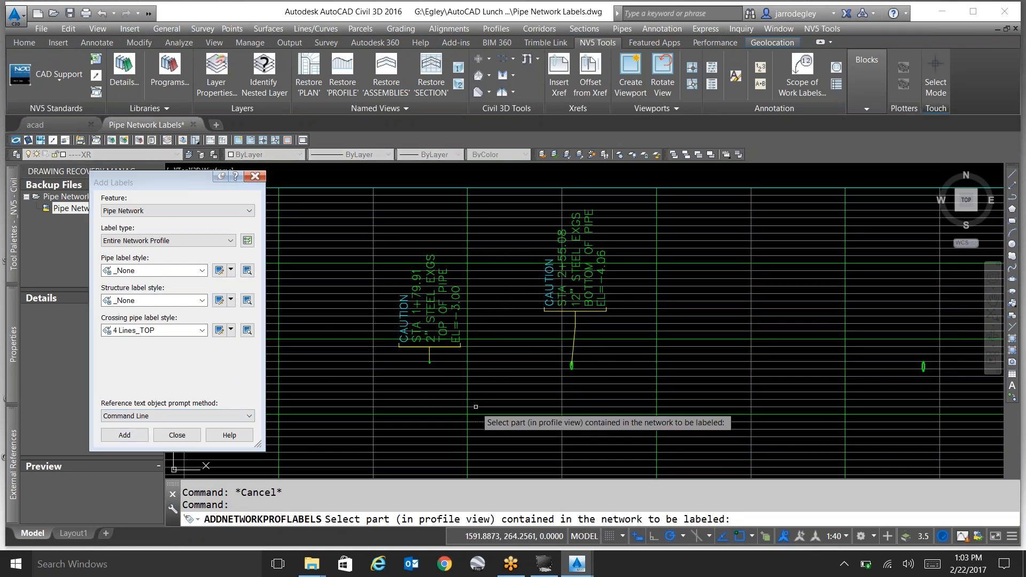
pyautogui.scroll(-2, 459, 356)
pyautogui.scroll(5, 731, 363)
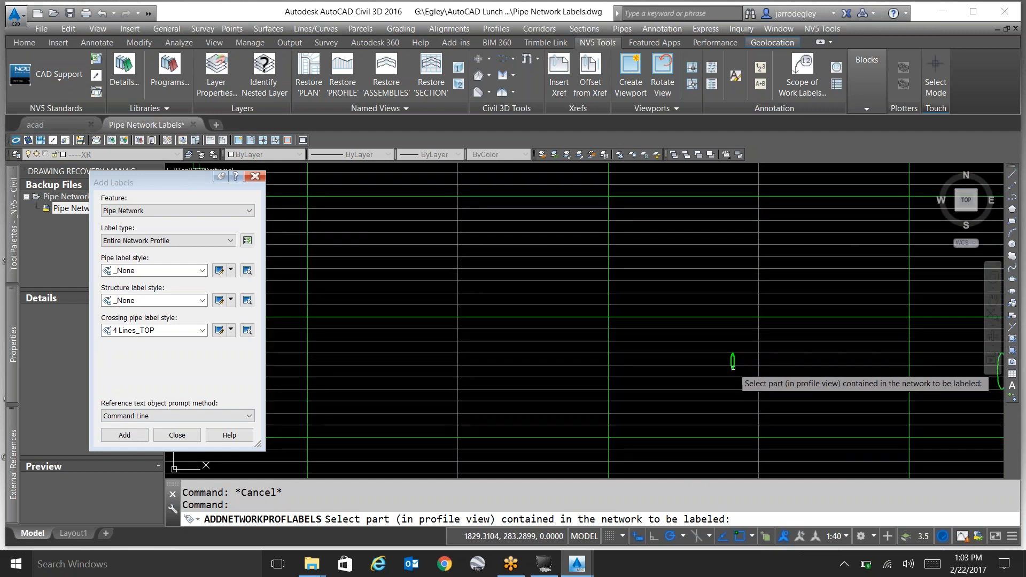
pyautogui.scroll(-5, 619, 346)
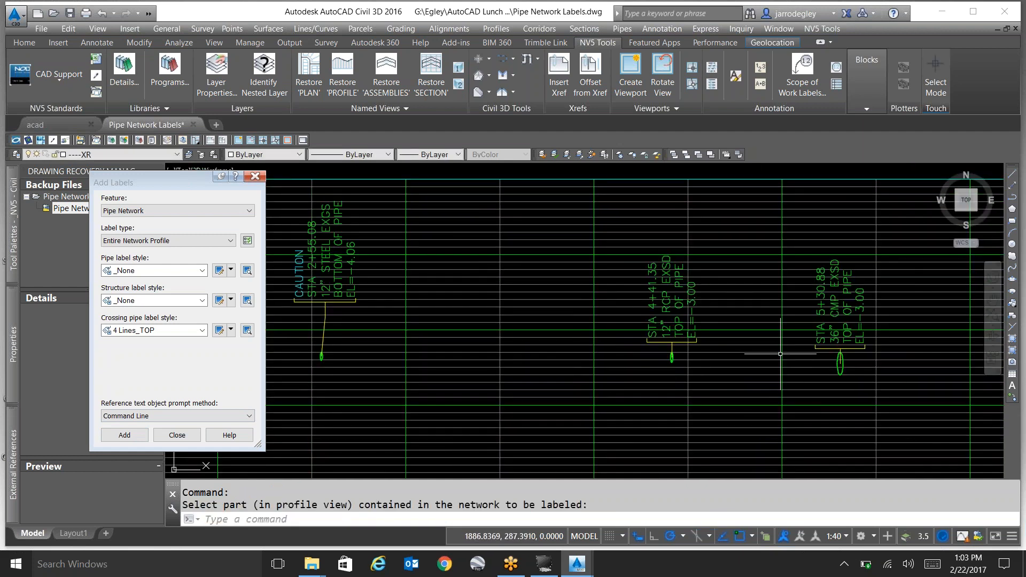
pyautogui.scroll(5, 773, 359)
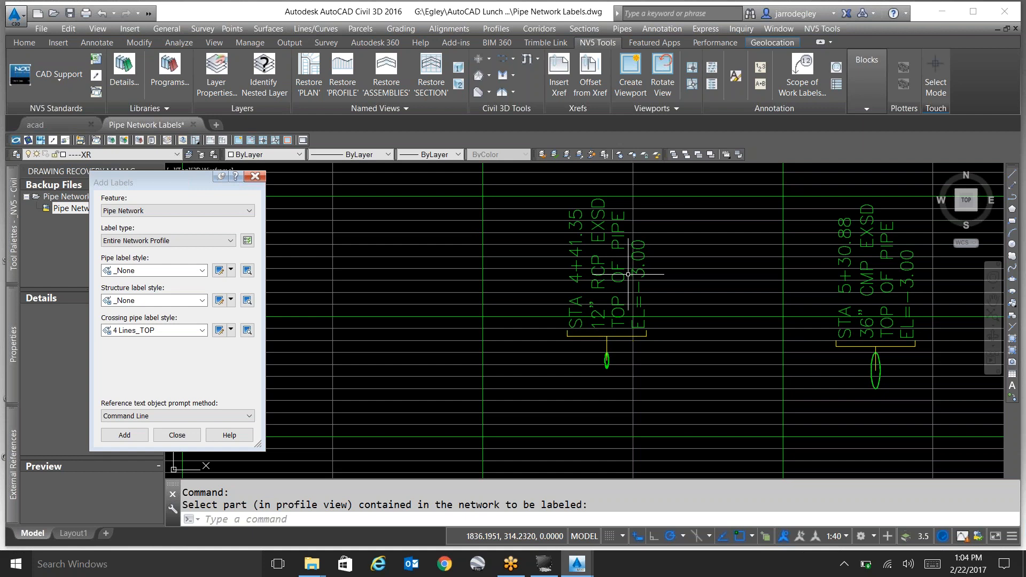
pyautogui.scroll(1, 621, 321)
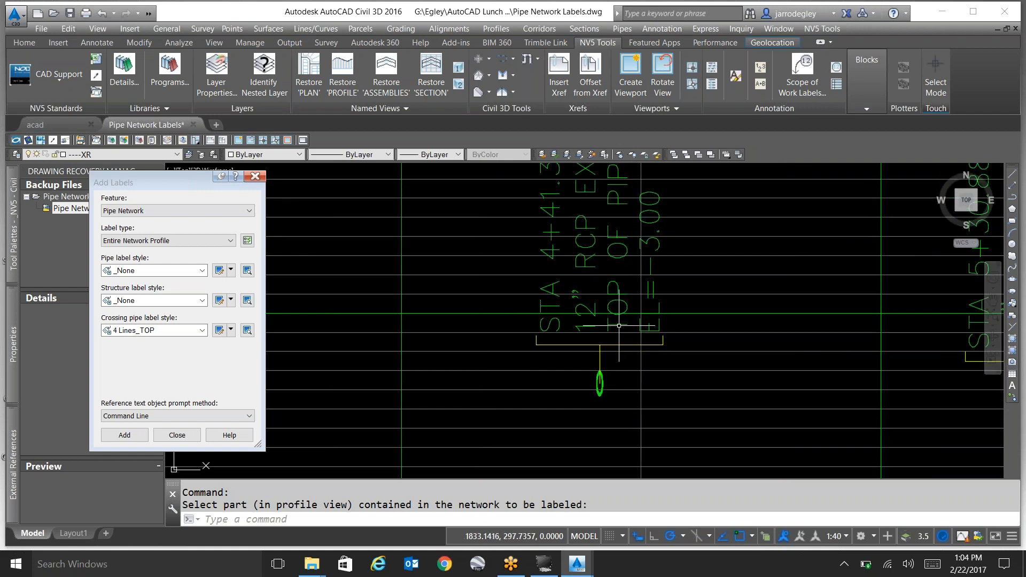
# Pull the 12" RCP pipe's crossing label above the pipe by its anchor grip, and inspect the leader down to the pipe.
pyautogui.scroll(1, 660, 384)
pyautogui.moveTo(665, 396)
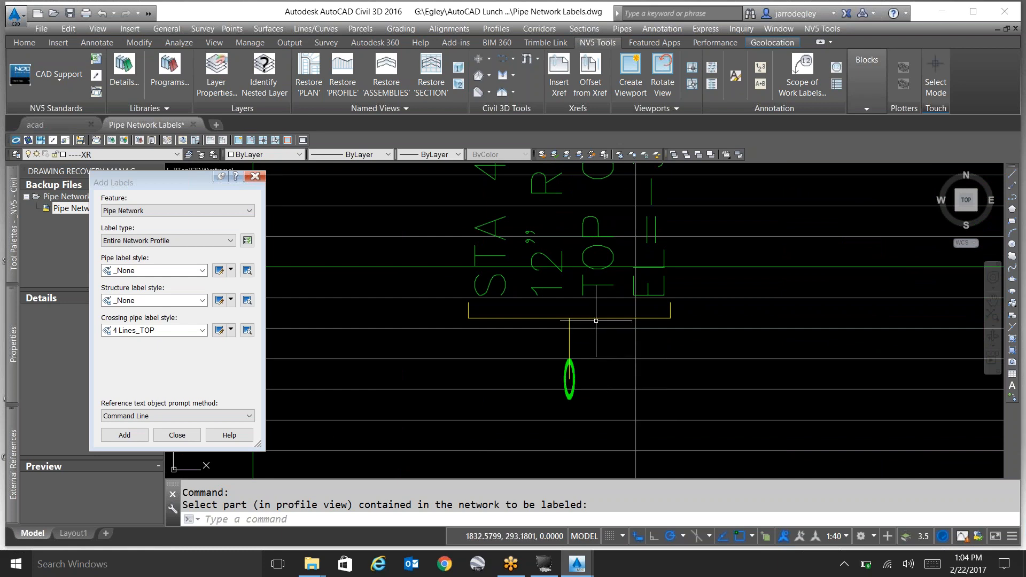
pyautogui.moveTo(598, 328)
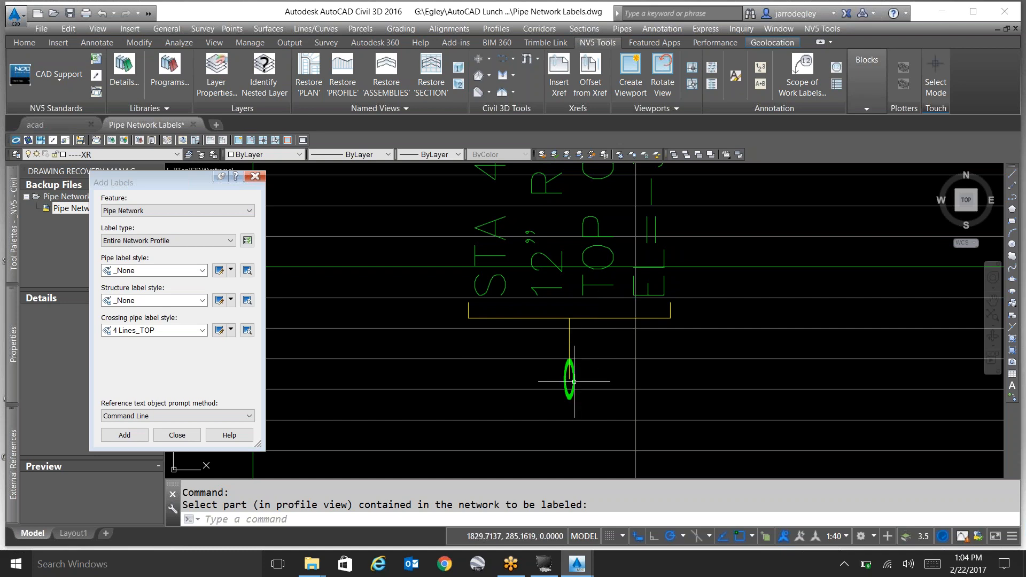
pyautogui.click(569, 319)
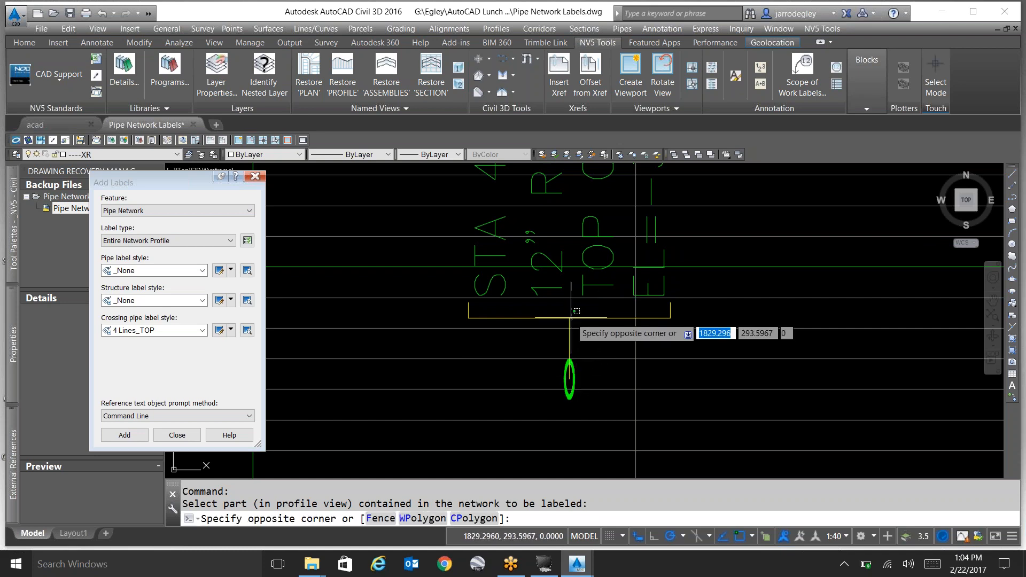
pyautogui.click(569, 317)
pyautogui.click(569, 379)
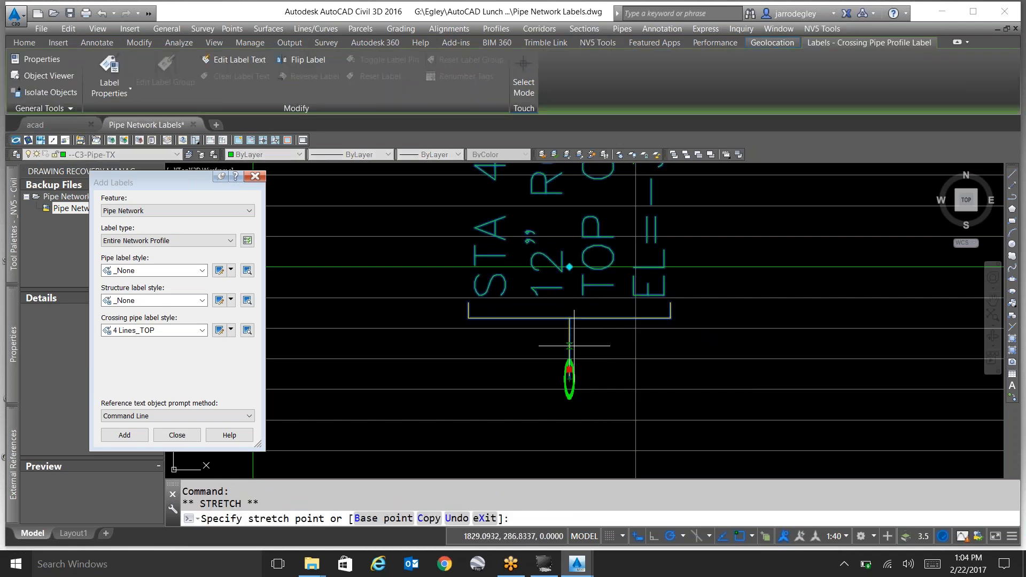
pyautogui.scroll(-3, 578, 313)
pyautogui.scroll(5, 594, 298)
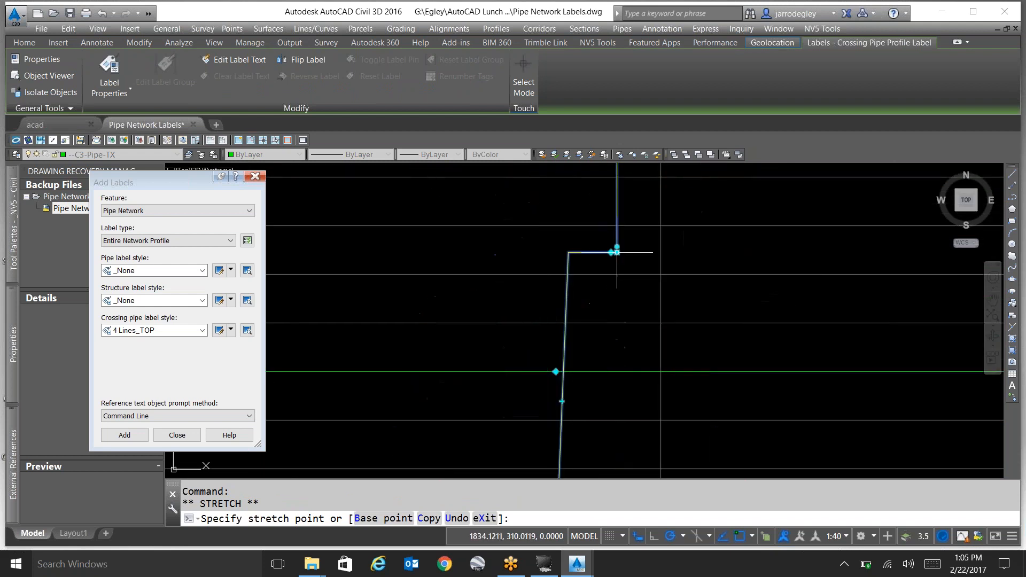
pyautogui.click(602, 267)
pyautogui.scroll(4, 612, 321)
pyautogui.press('Escape')
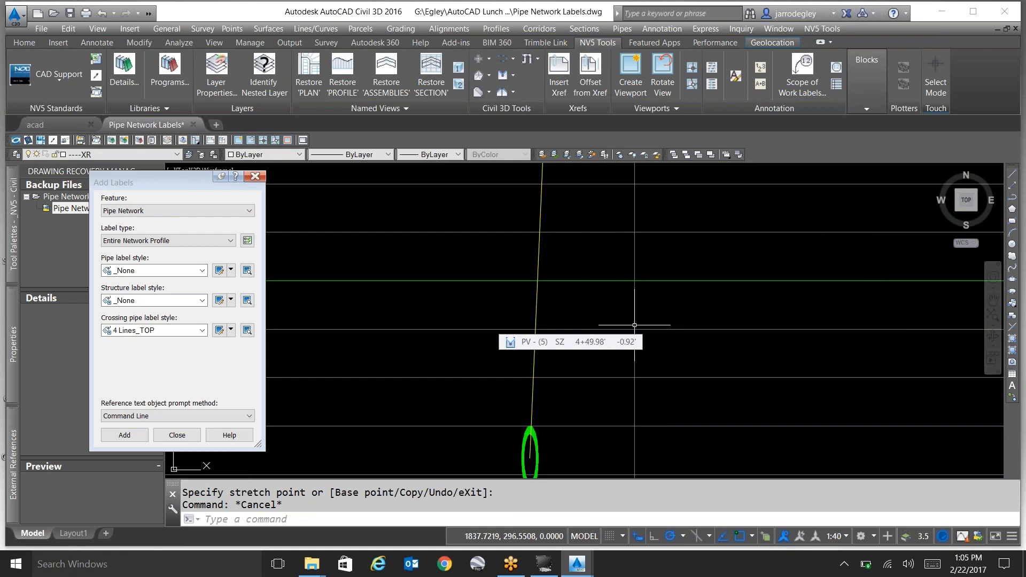
pyautogui.scroll(-2, 585, 342)
pyautogui.scroll(2, 571, 417)
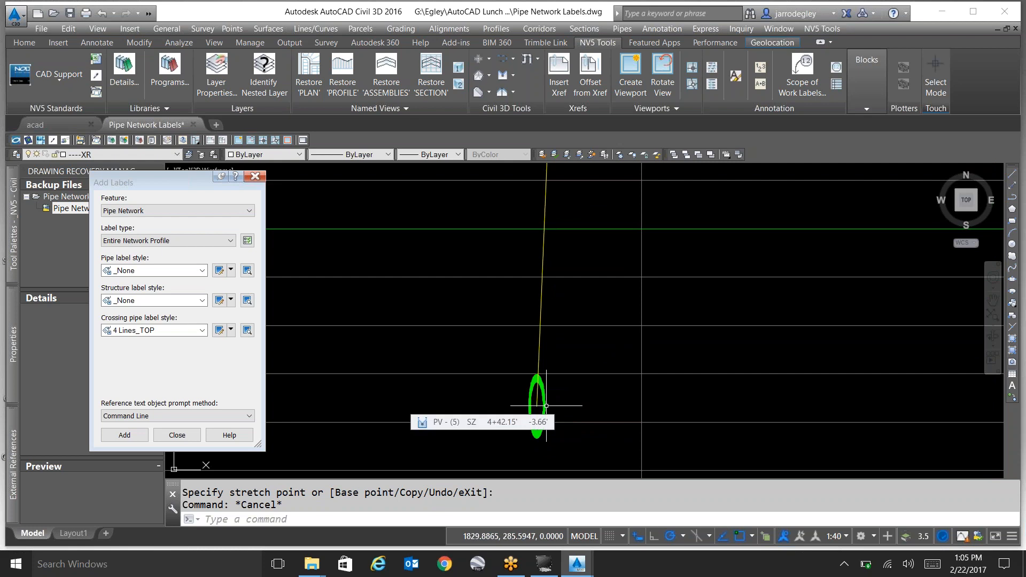
pyautogui.scroll(-4, 543, 396)
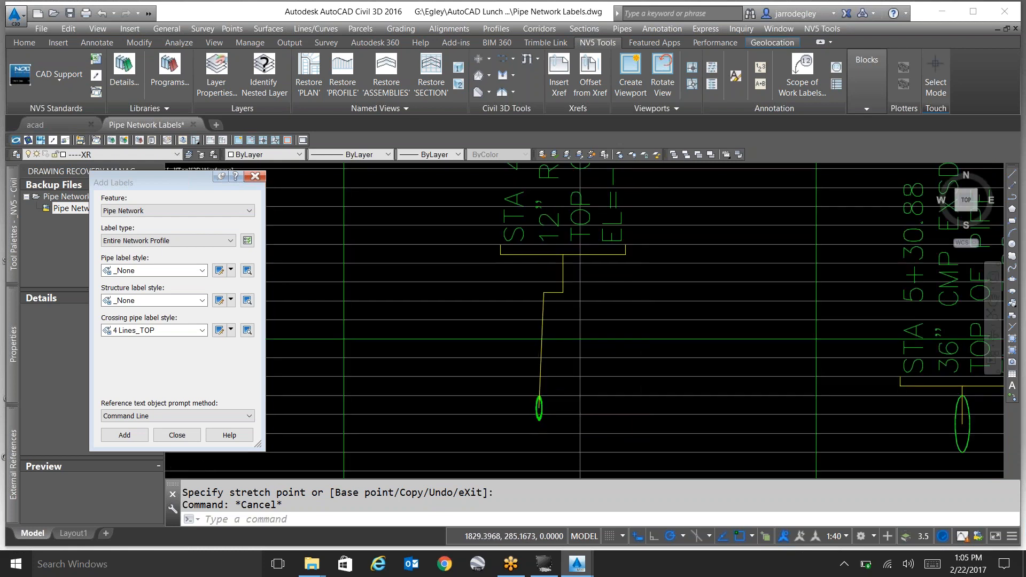
pyautogui.scroll(2, 548, 361)
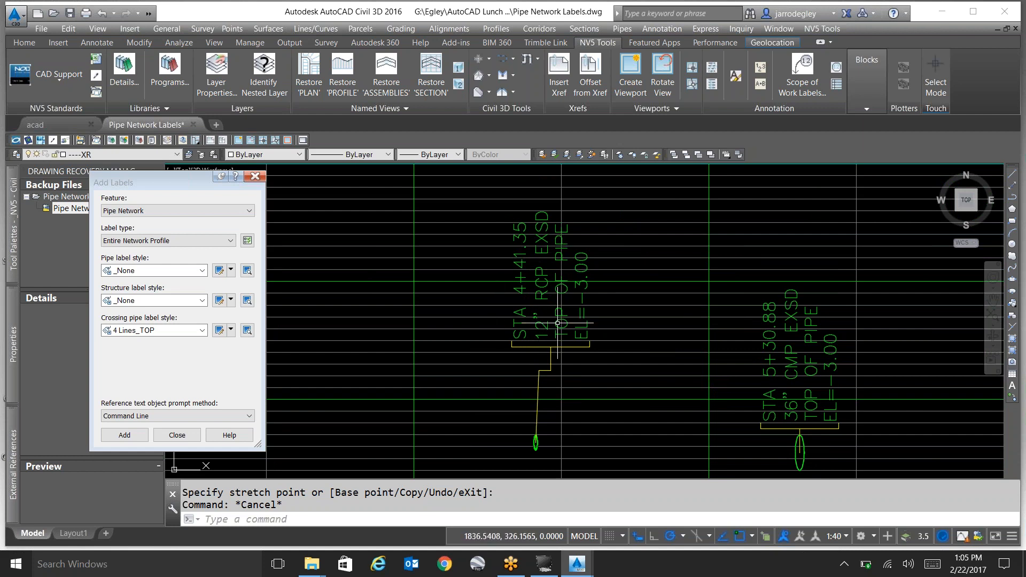
pyautogui.moveTo(557, 329)
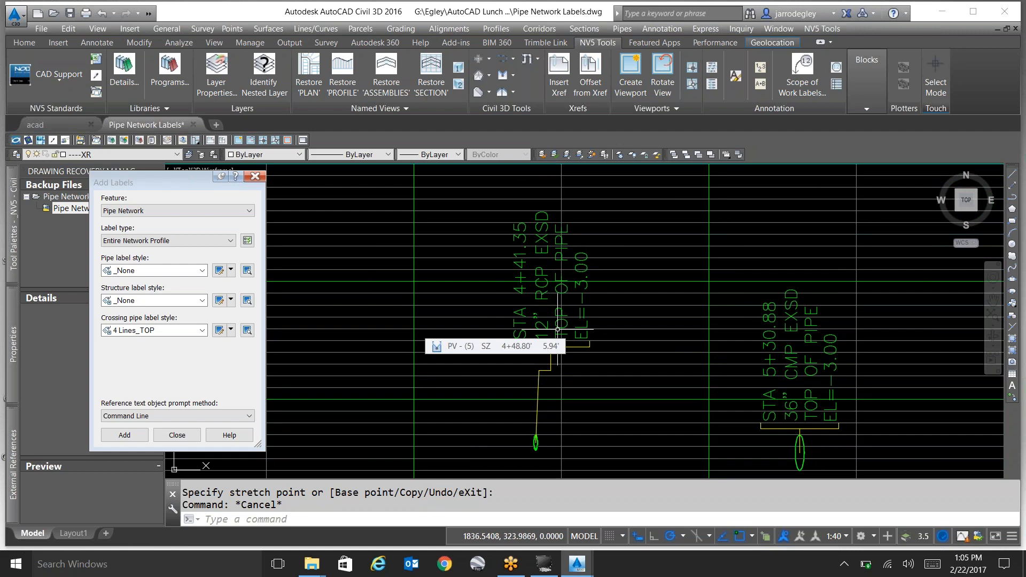
# Stretch the plan-view 12" RCP EXSD pipe's south end far to the southeast, check its profile crossing, and close the Add Labels dialog.
pyautogui.scroll(-8, 667, 268)
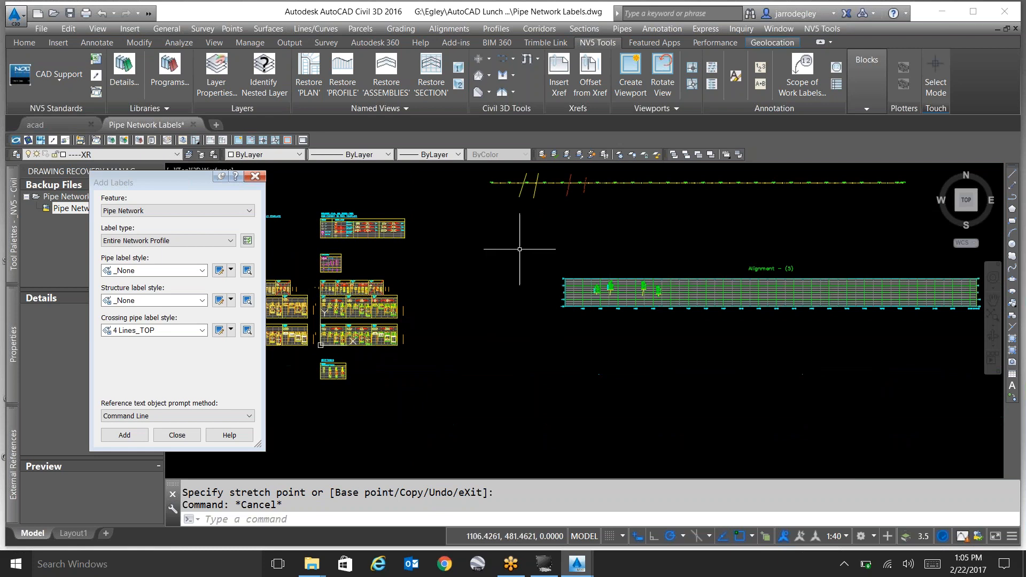
pyautogui.scroll(4, 540, 230)
pyautogui.click(564, 223)
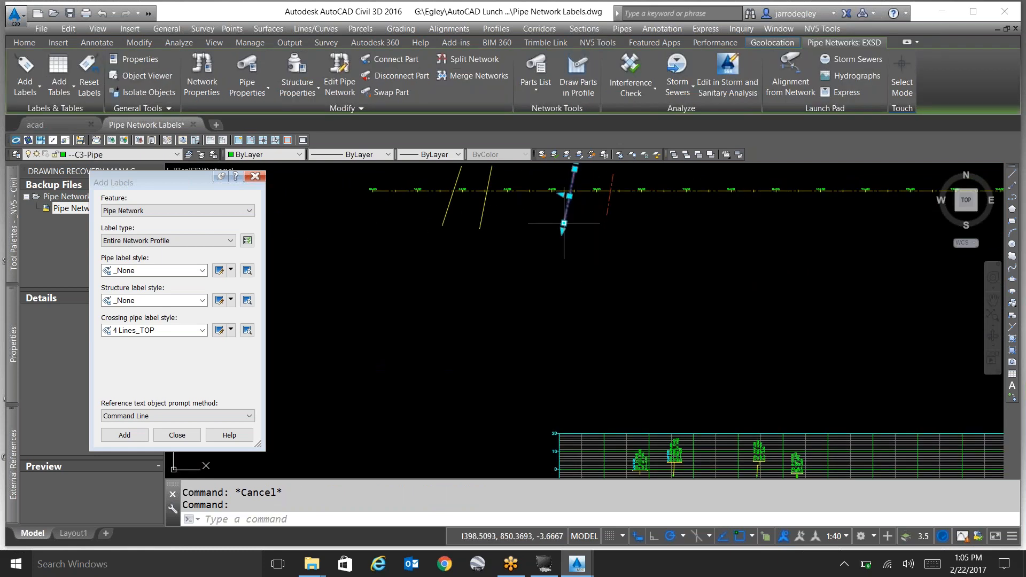
pyautogui.click(564, 223)
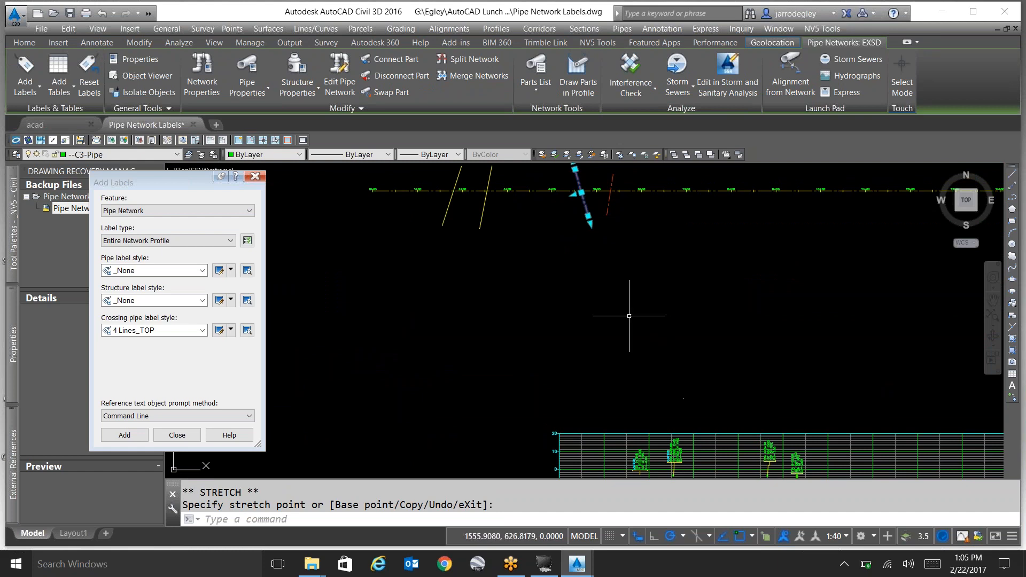
pyautogui.click(588, 216)
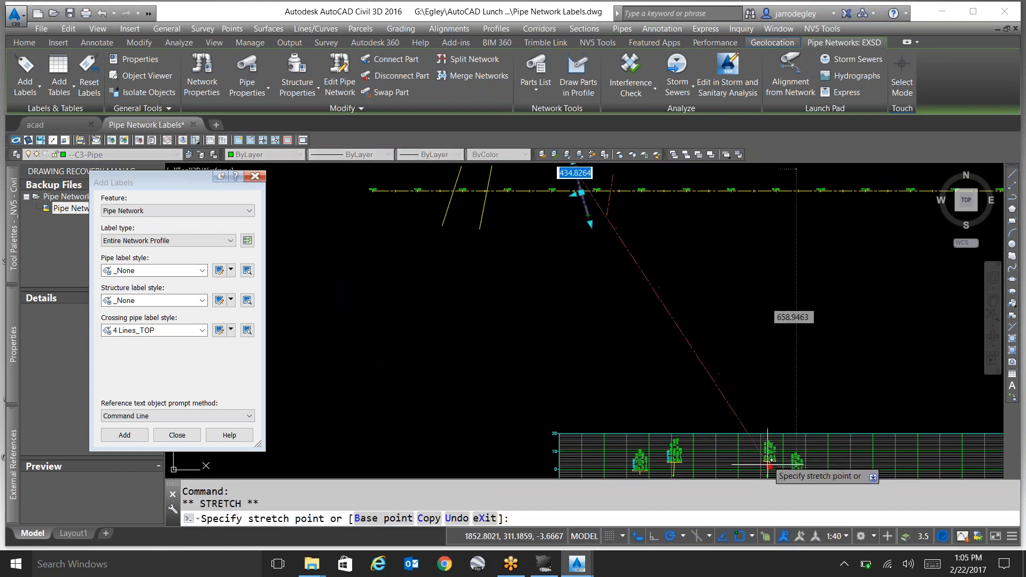
pyautogui.scroll(-1, 739, 344)
pyautogui.scroll(2, 758, 416)
pyautogui.scroll(-1, 687, 404)
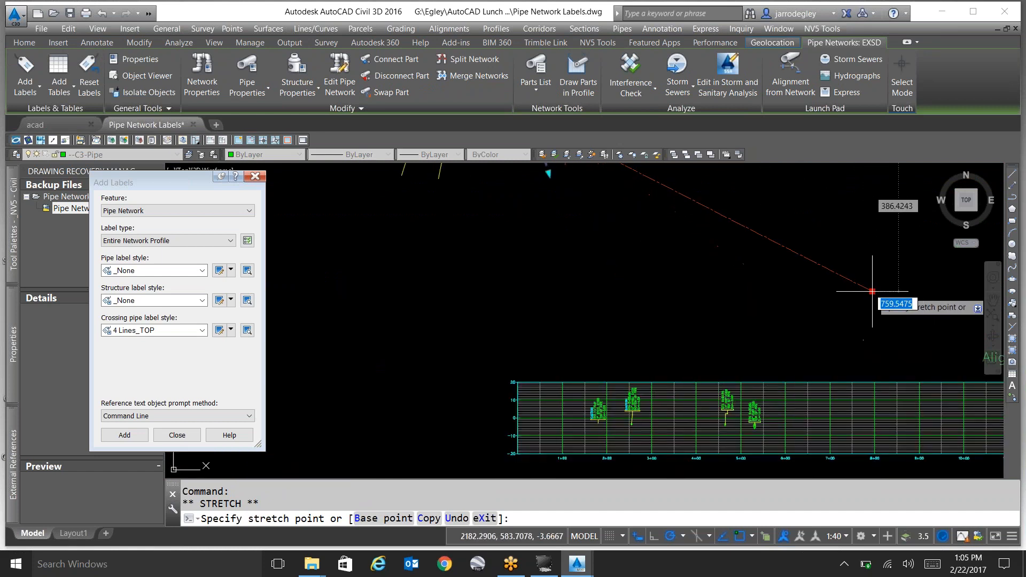
pyautogui.click(872, 292)
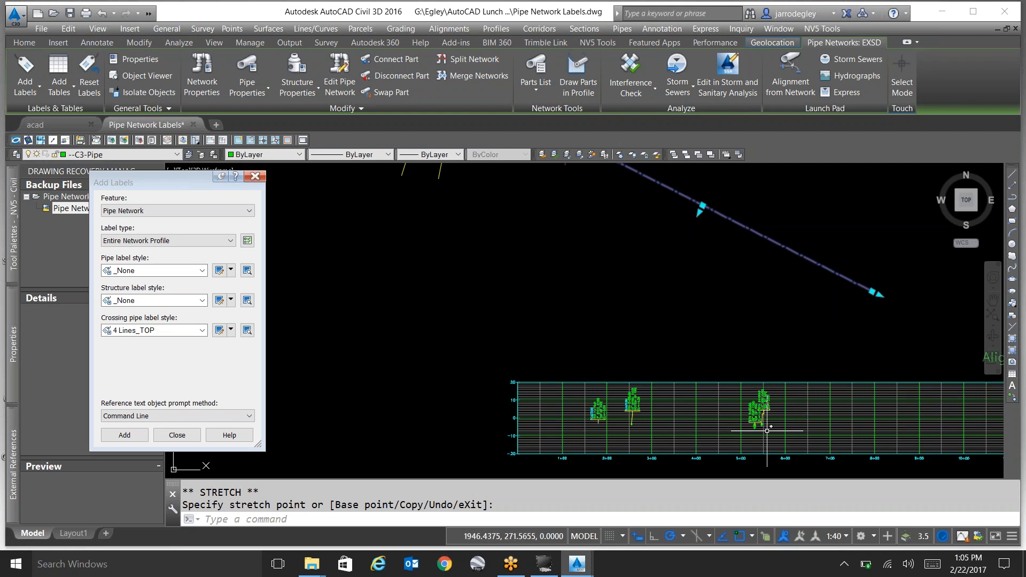
pyautogui.scroll(5, 770, 422)
pyautogui.press('Escape')
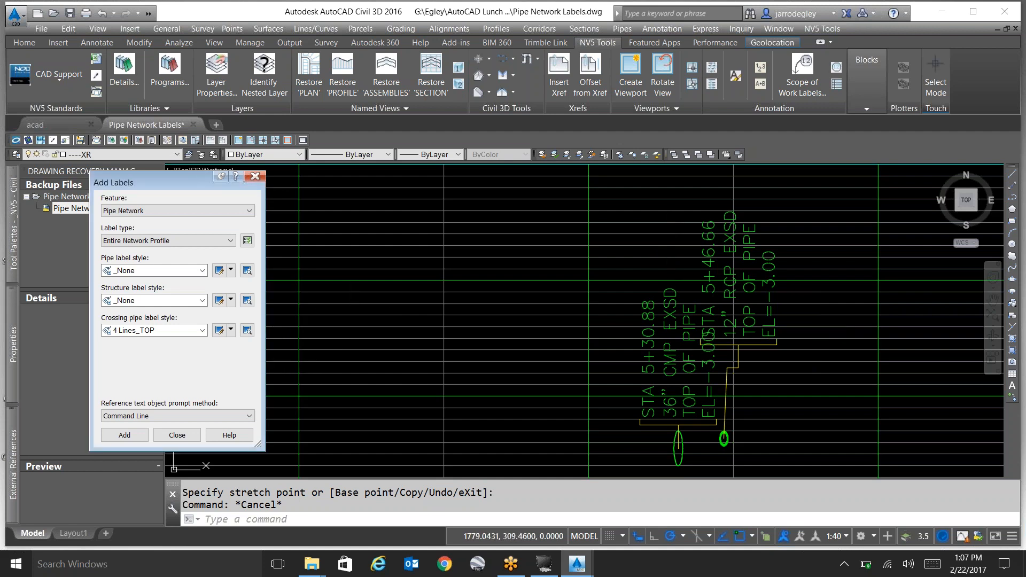
pyautogui.click(179, 435)
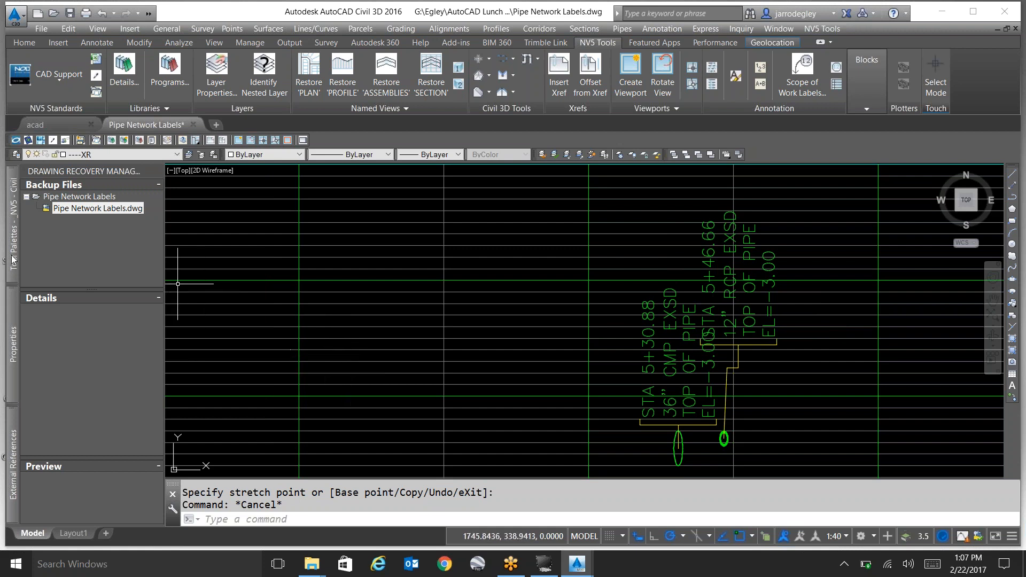
# Switch the tool palettes through the _NV5 - Gas and _NV5 - TD groups to the _NV5 - ELEC TD group.
pyautogui.moveTo(14, 258)
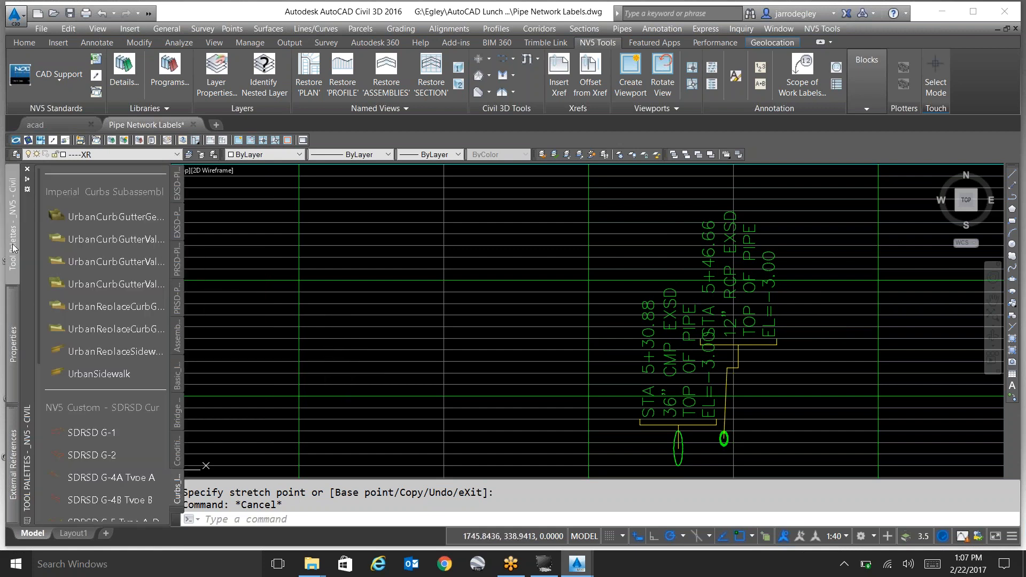
pyautogui.rightClick(29, 427)
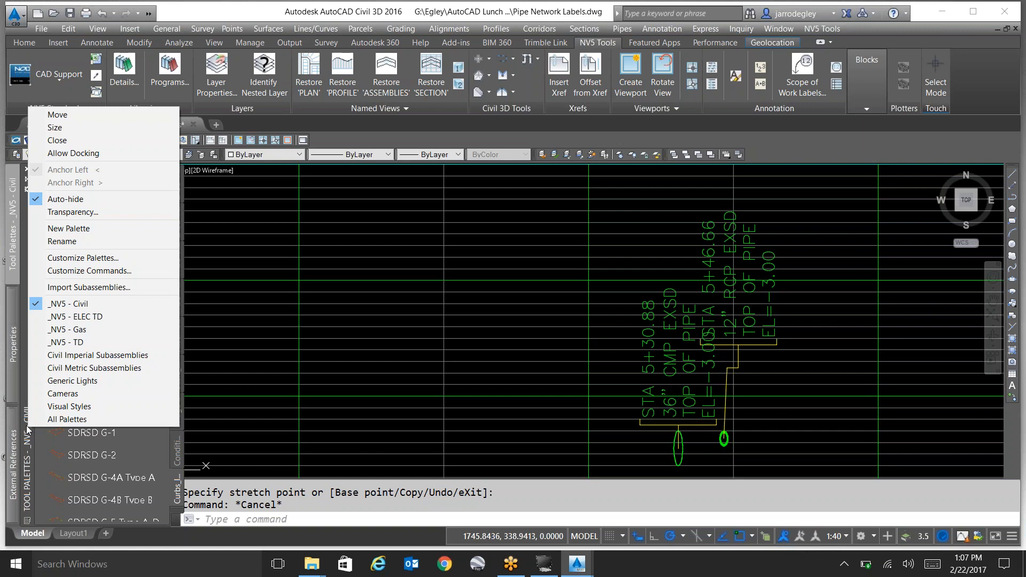
pyautogui.click(106, 330)
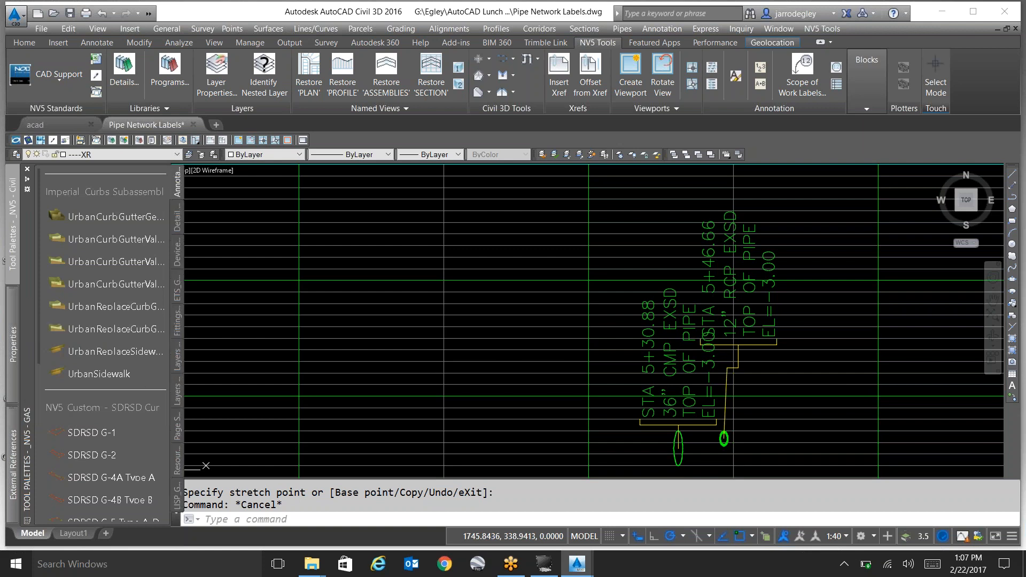
pyautogui.rightClick(30, 407)
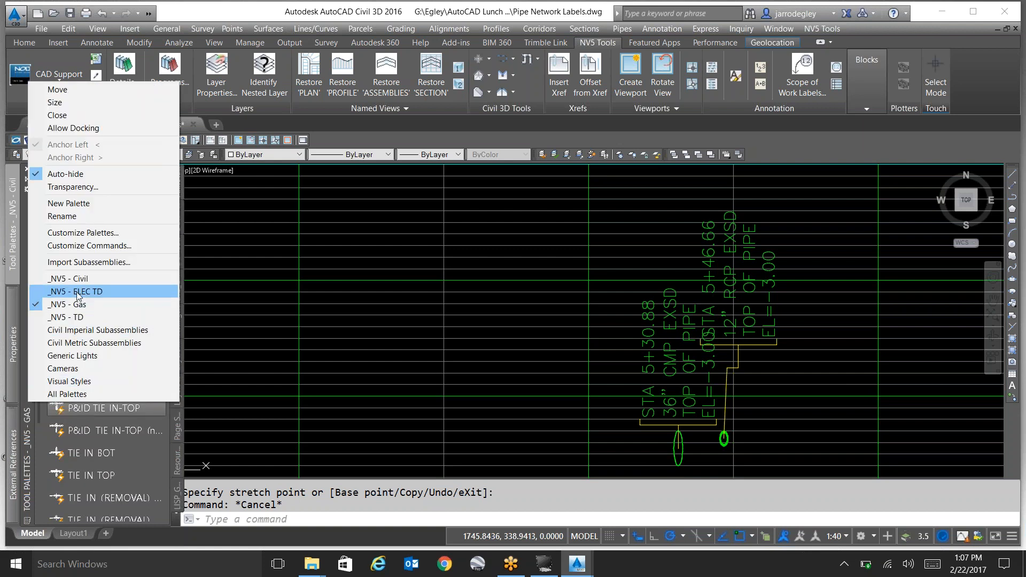
pyautogui.click(80, 318)
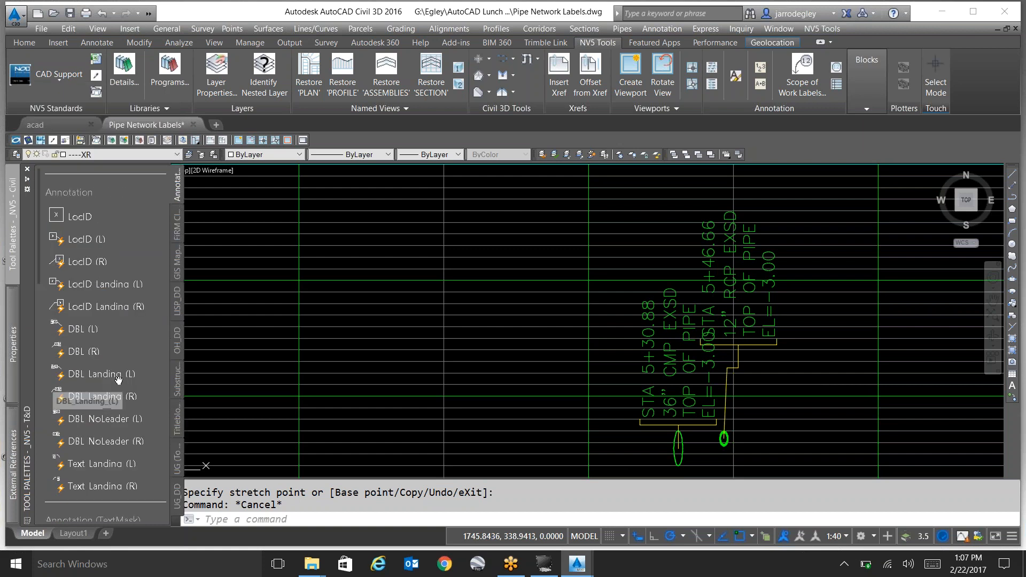
pyautogui.rightClick(29, 373)
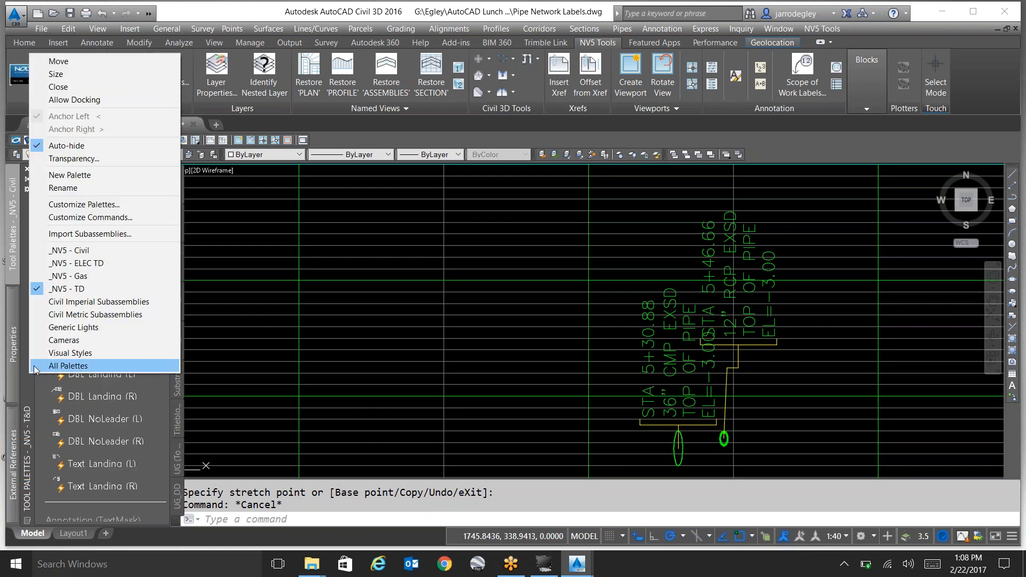
pyautogui.click(90, 267)
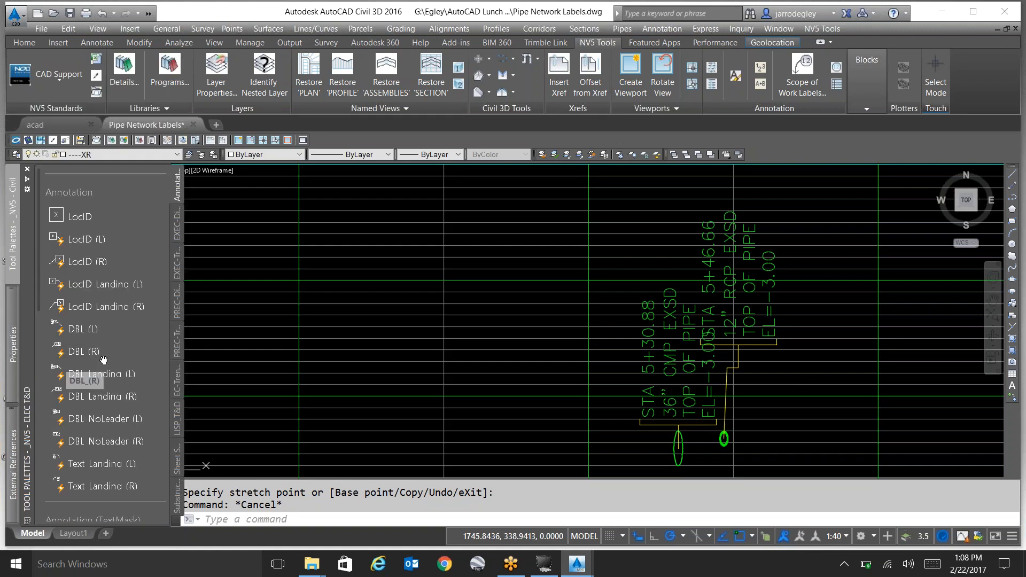
# Check the available workspaces, and close the Drawing Recovery Manager palette.
pyautogui.click(870, 536)
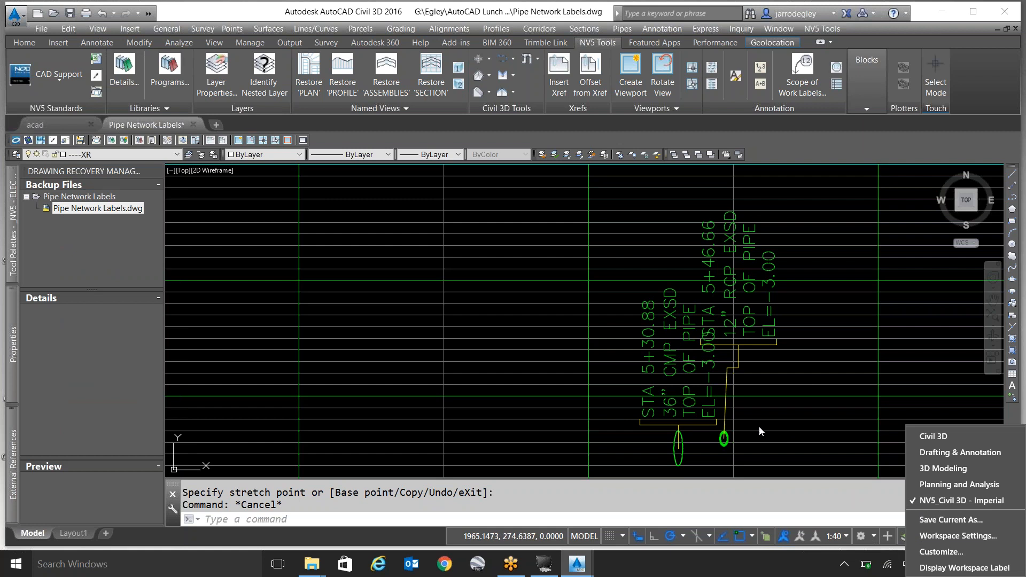
pyautogui.press('Escape')
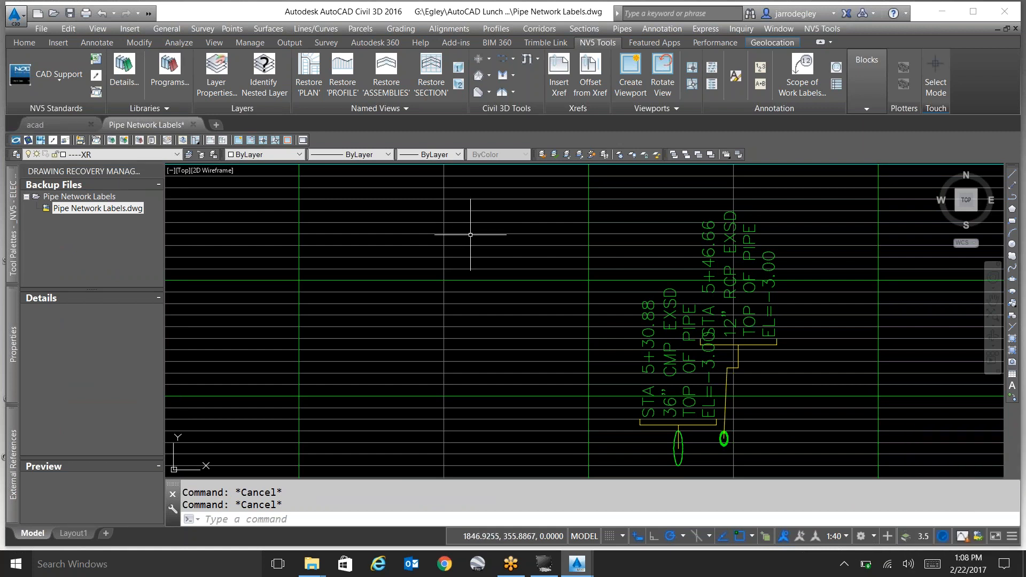
pyautogui.click(151, 171)
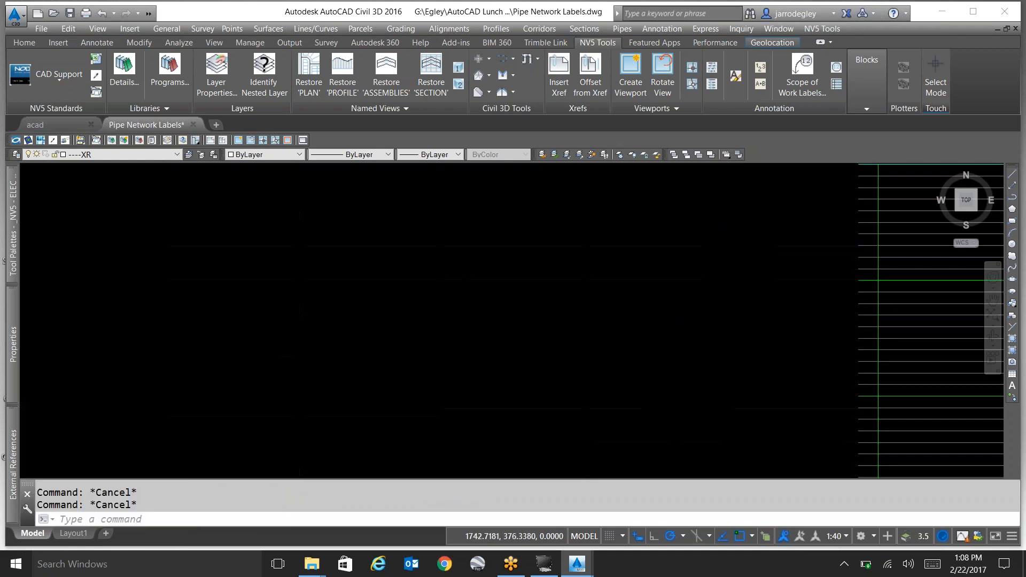
pyautogui.moveTo(13, 407)
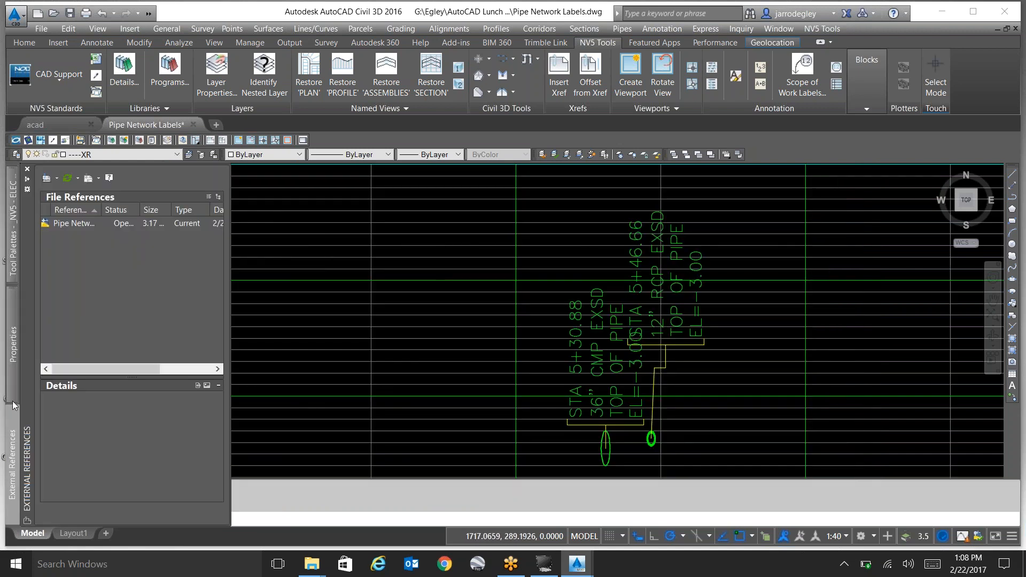
pyautogui.moveTo(21, 267)
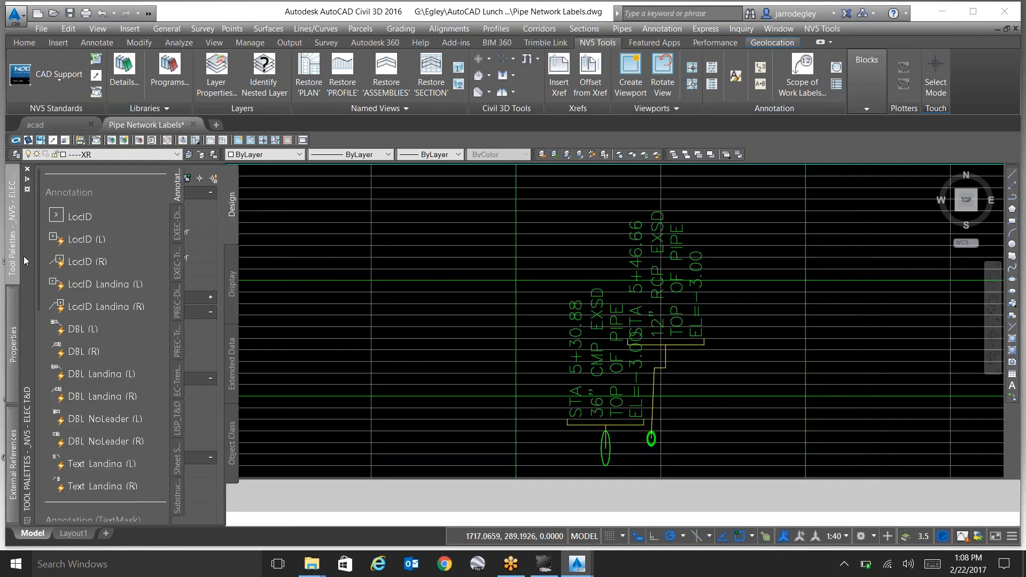
pyautogui.press('Escape')
pyautogui.press('Escape')
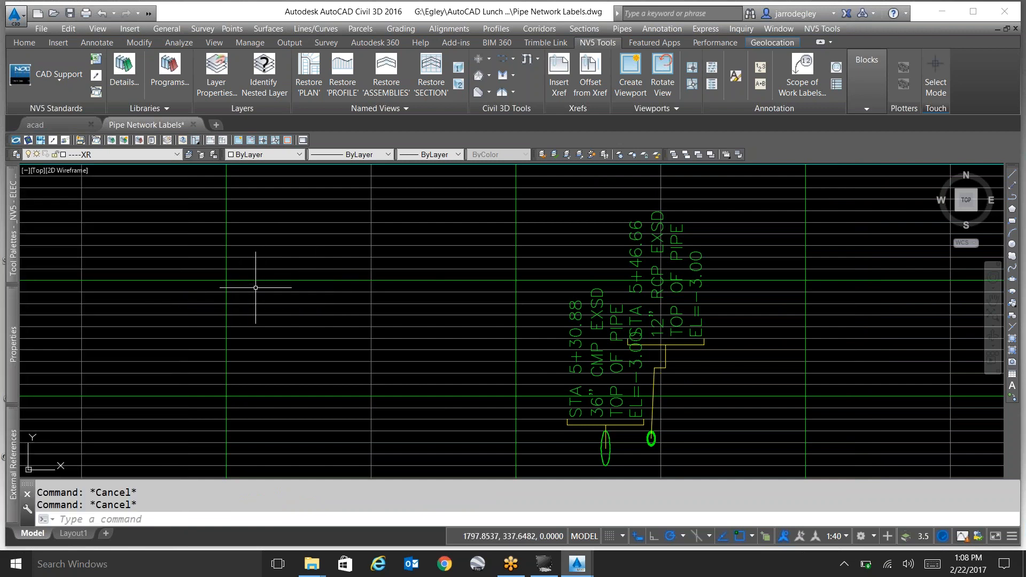
# Review the list of available tool palette groups without switching the group.
pyautogui.moveTo(256, 288)
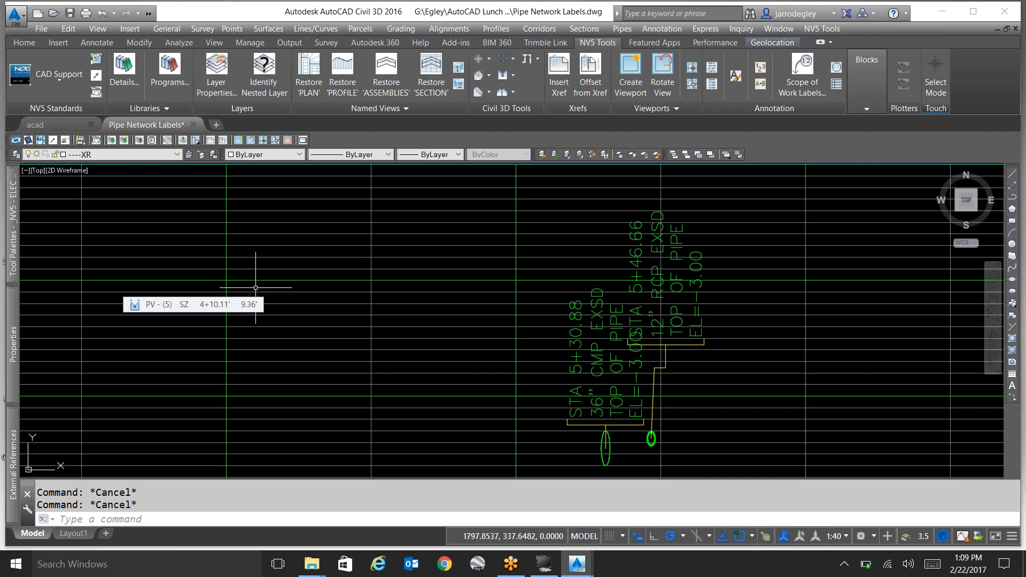
pyautogui.moveTo(11, 246)
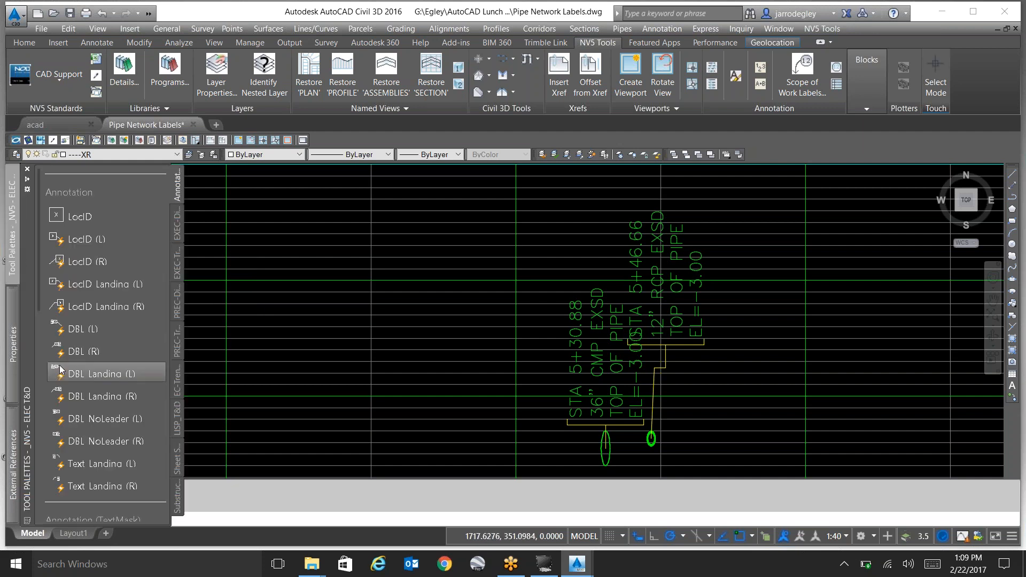
pyautogui.rightClick(28, 469)
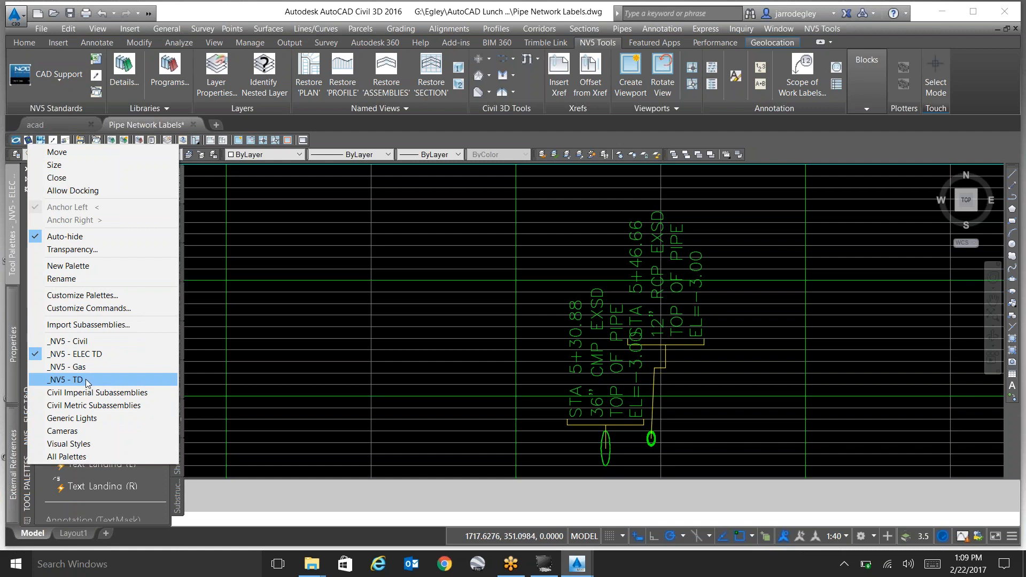
pyautogui.click(309, 383)
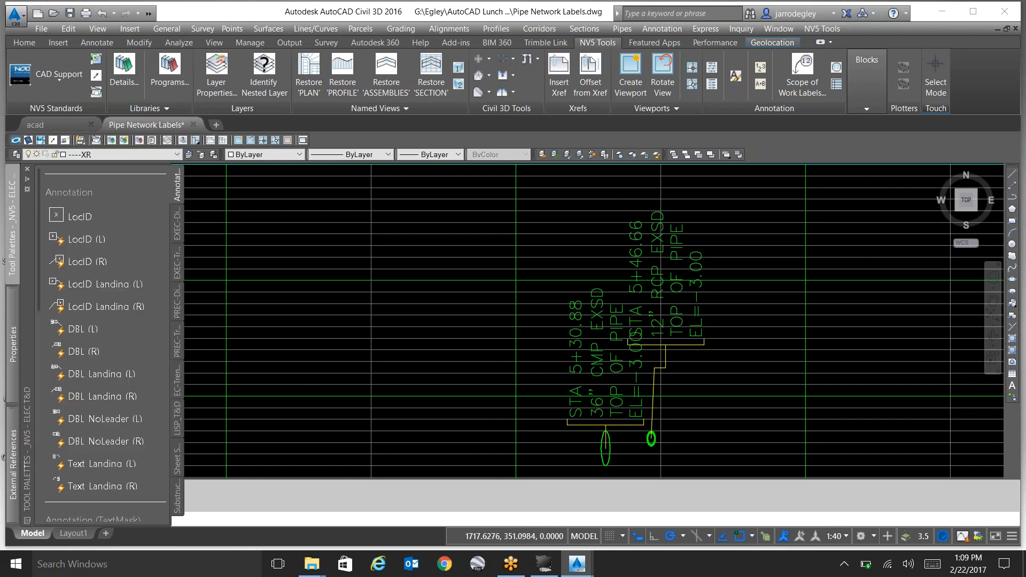
pyautogui.press('Escape')
pyautogui.press('Escape')
pyautogui.scroll(-6, 312, 409)
pyautogui.scroll(3, 342, 401)
pyautogui.scroll(-5, 353, 398)
pyautogui.scroll(2, 331, 409)
pyautogui.scroll(4, 345, 408)
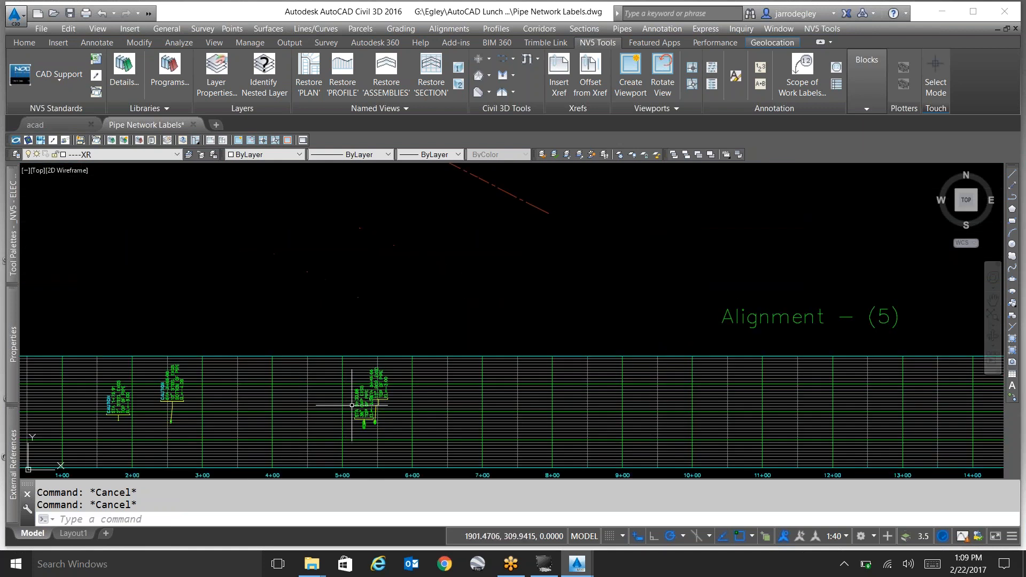